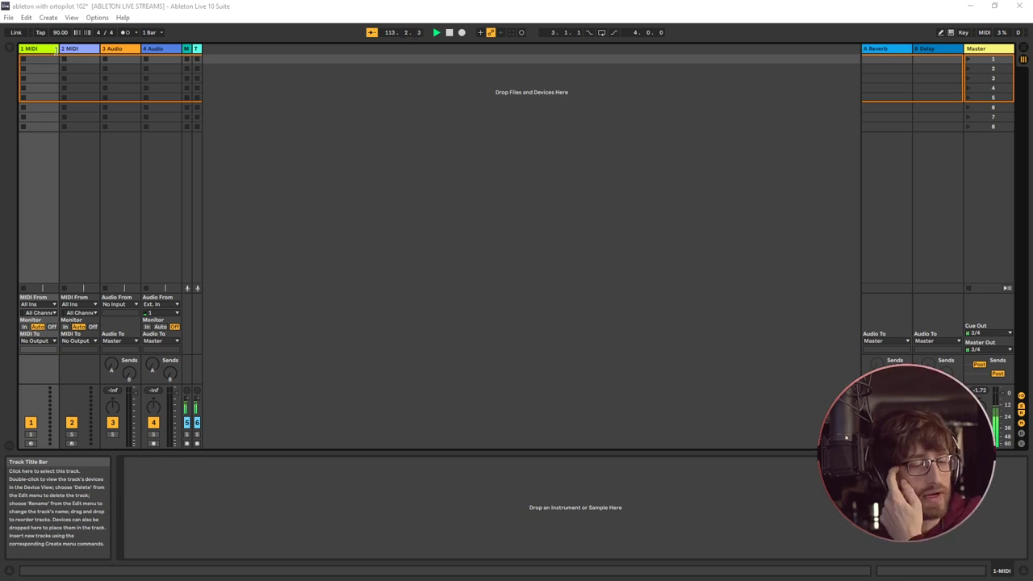
Delete the second MIDI track from the set, keeping the two audio tracks
click(68, 52)
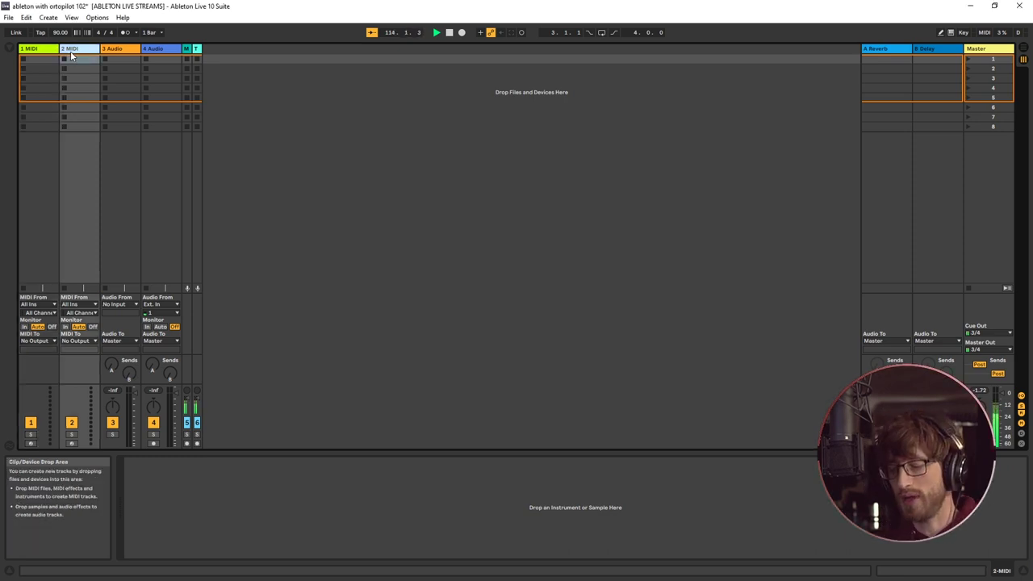
key(Delete)
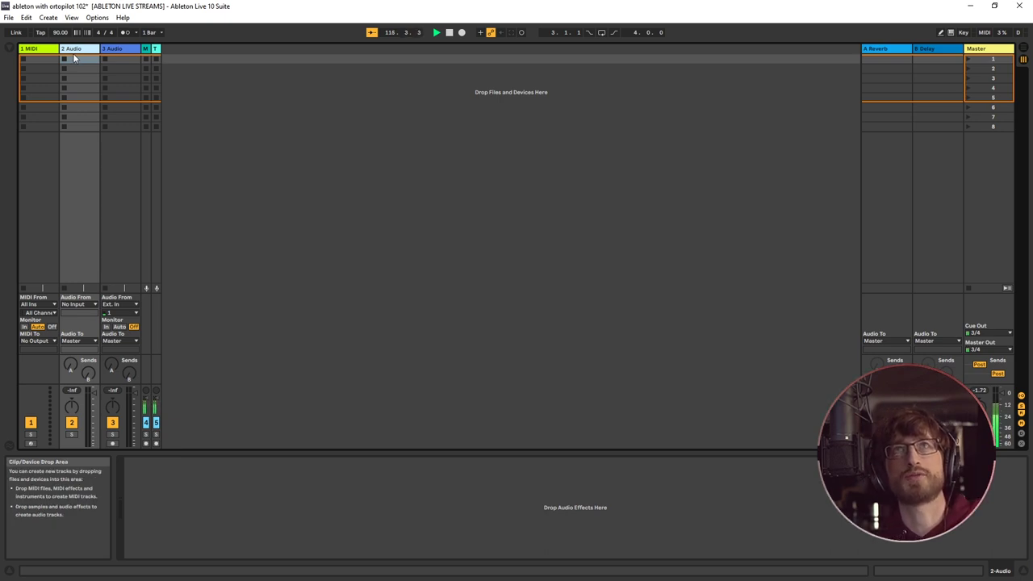
click(113, 52)
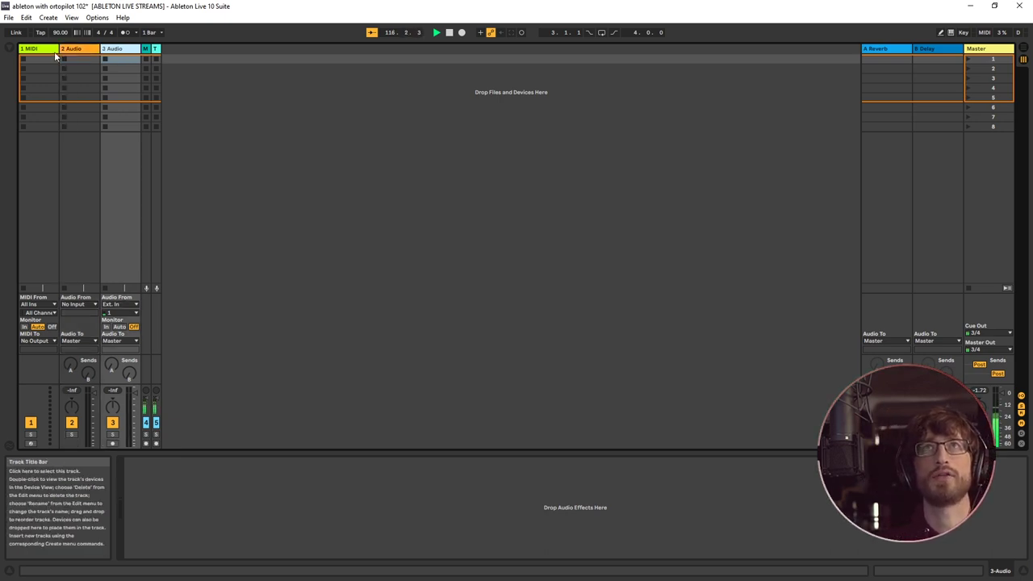
click(74, 51)
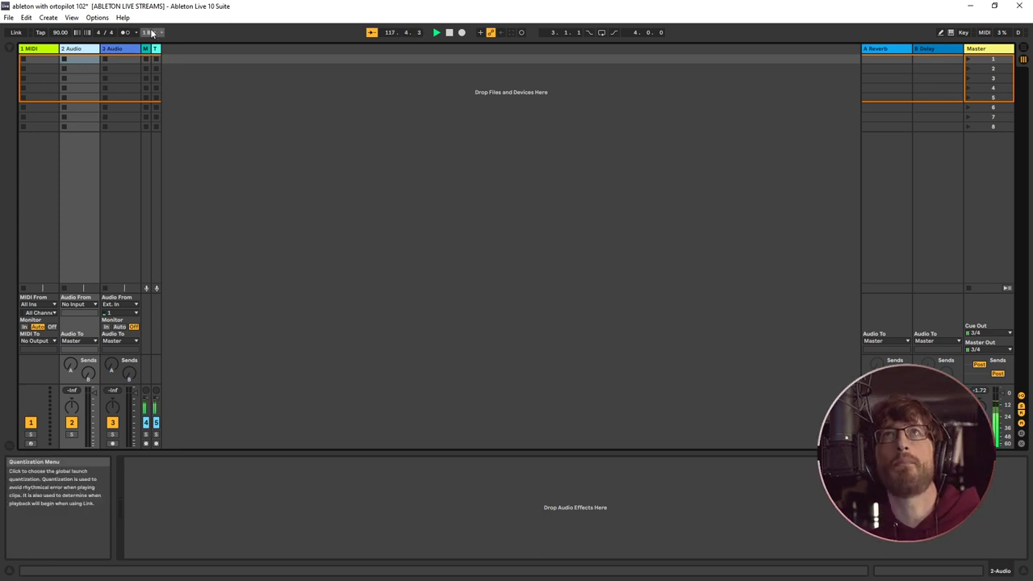
Choose 1 Bar as the global launch quantization and stop playback
click(154, 34)
click(150, 78)
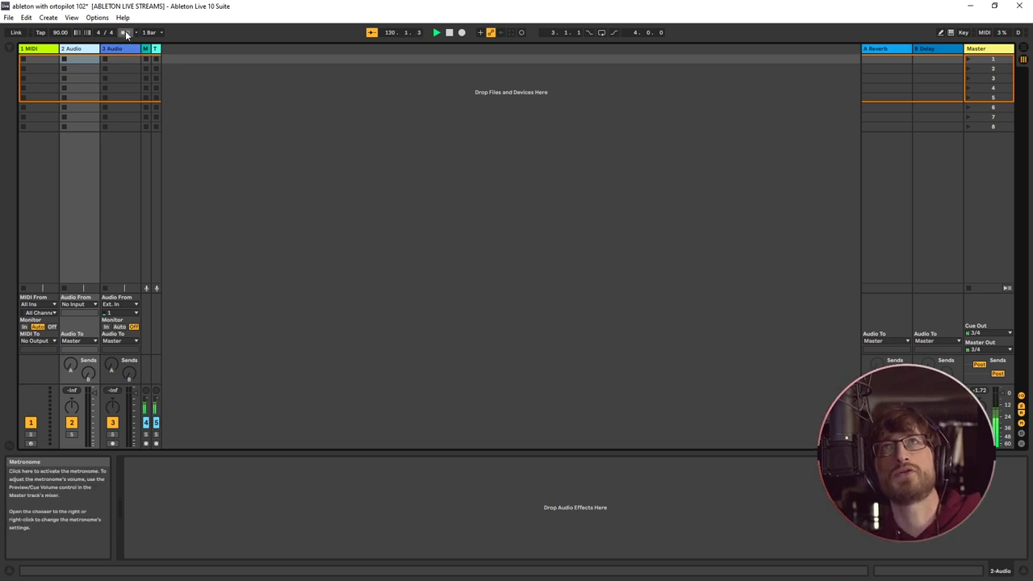
click(449, 34)
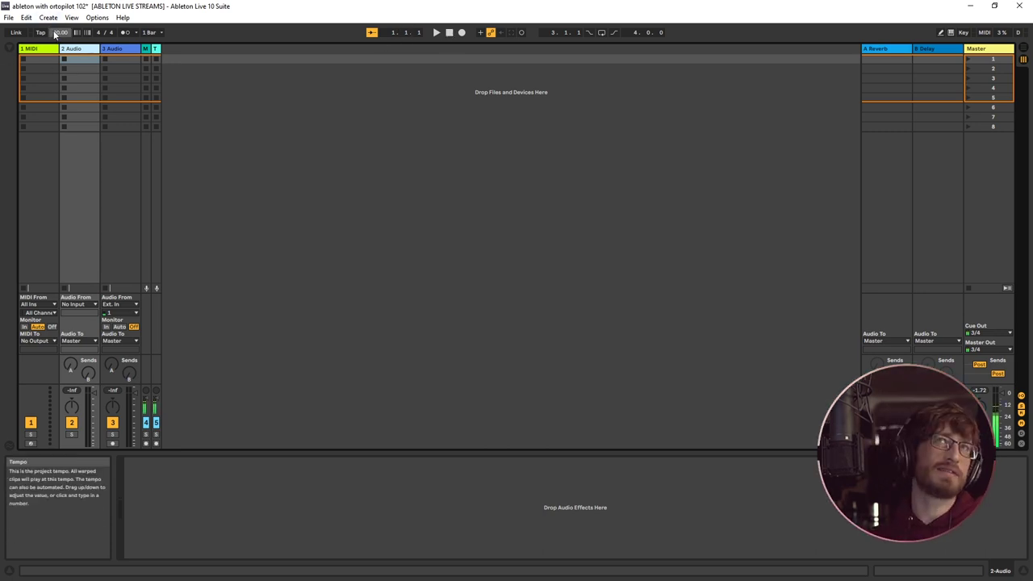
Try a faster project tempo and return it to 90 BPM
drag(55, 34, 61, 34)
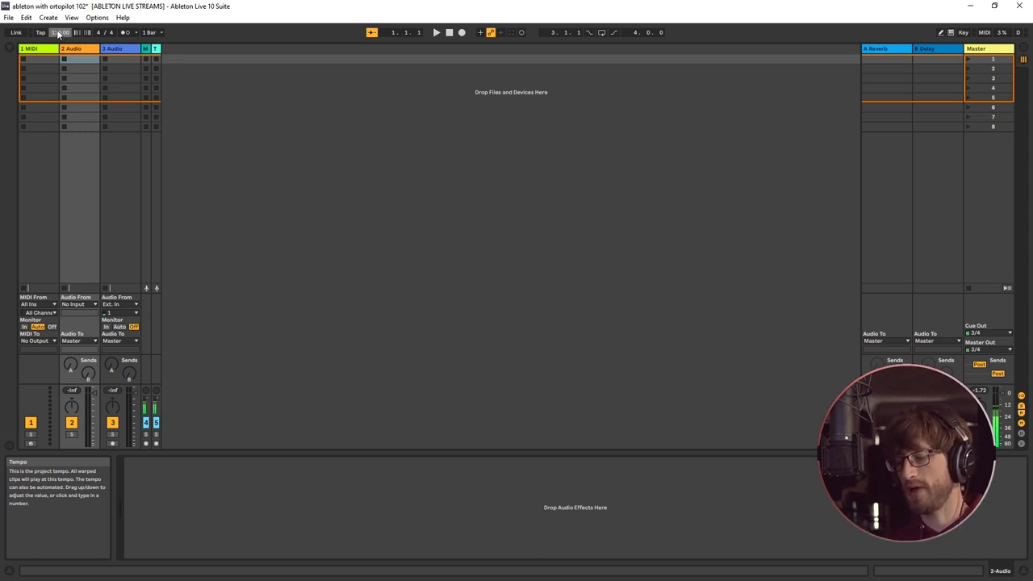
drag(58, 34, 59, 78)
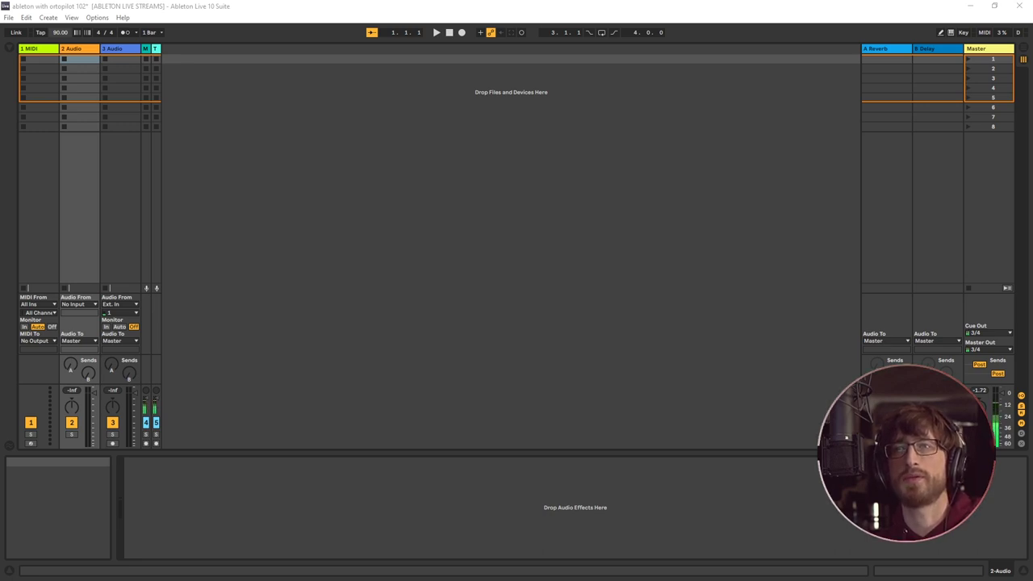
Add the MF2_90_Drums_4 loop to the first slot of the first audio track and launch it
drag(132, 278, 85, 61)
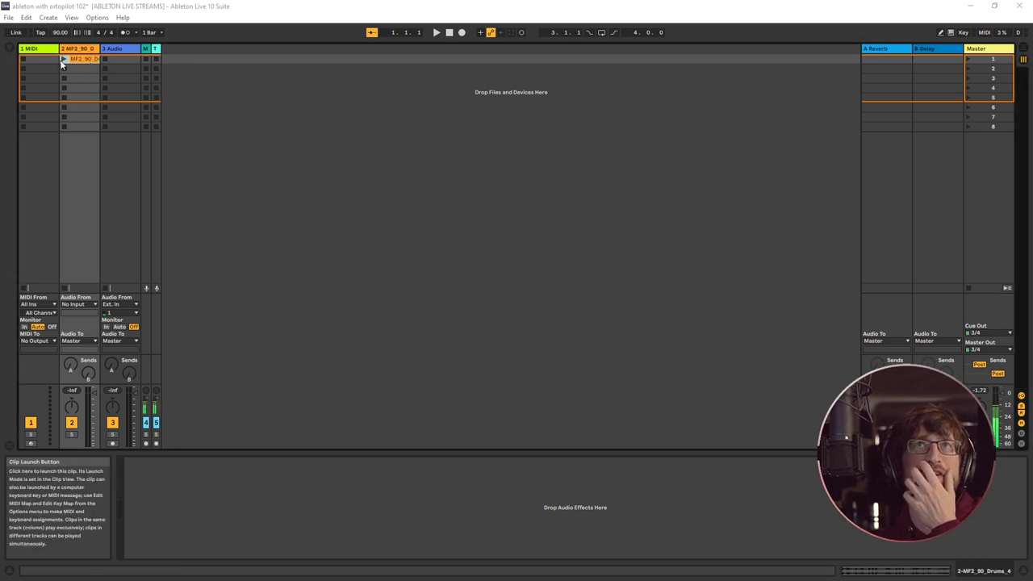
click(63, 61)
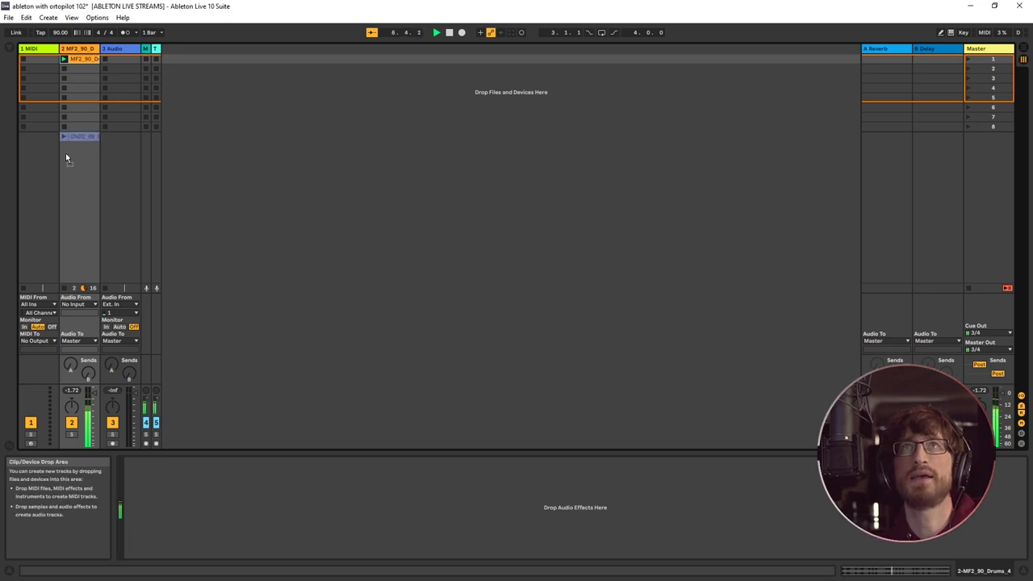
Add and launch the CND2_69_Em_Mut_Elec_Bass loop in the second audio track's first slot, with the track volume lowered
drag(66, 153, 123, 56)
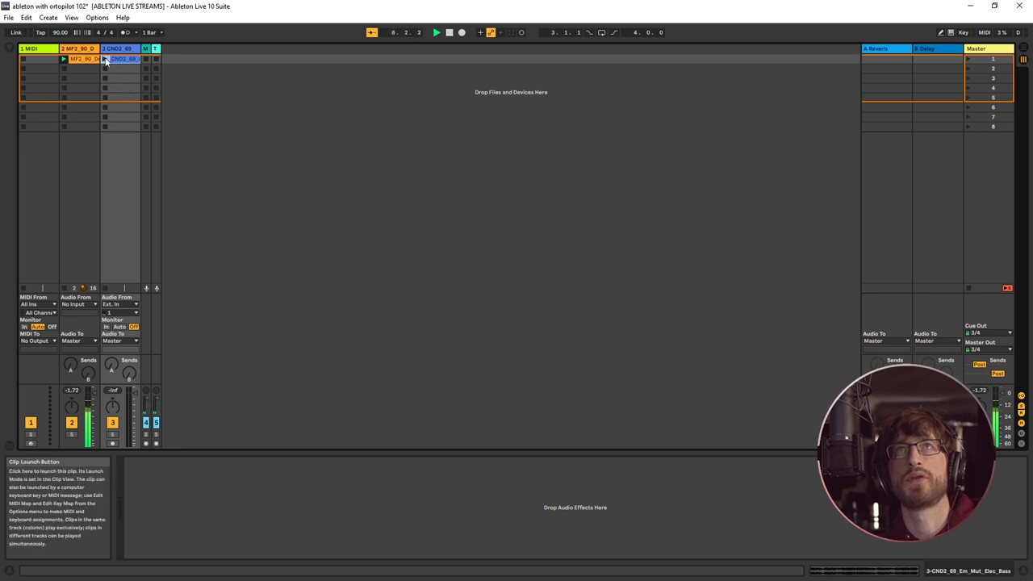
click(104, 60)
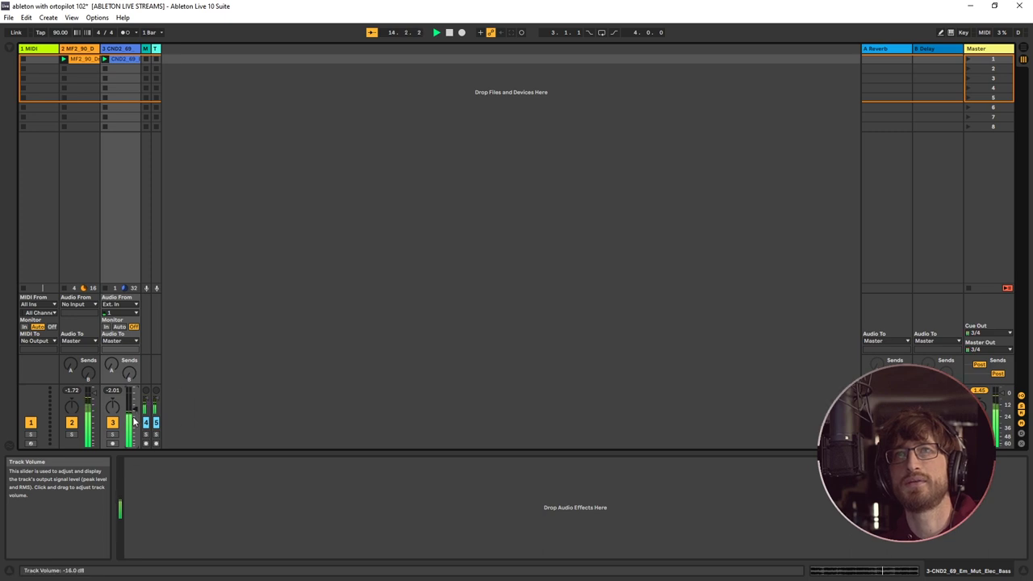
drag(134, 422, 134, 408)
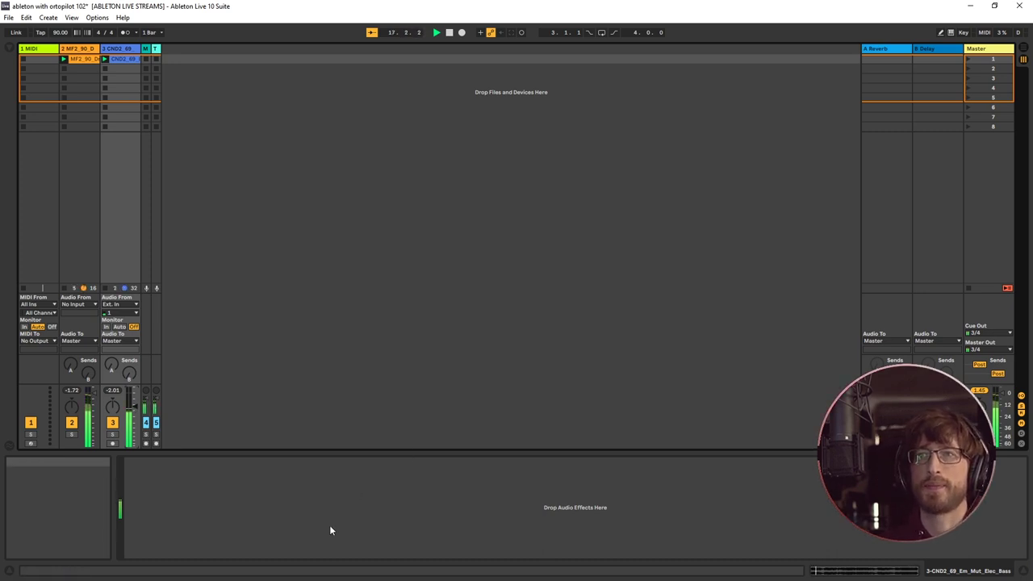
Open the bass clip and shorten its loop to the first bar
double_click(120, 58)
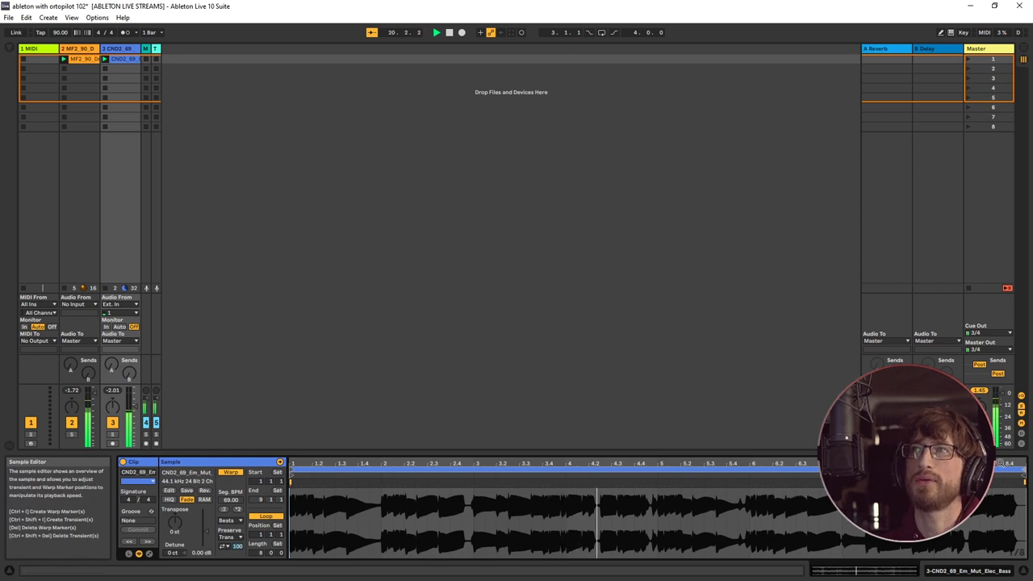
drag(1022, 468, 384, 477)
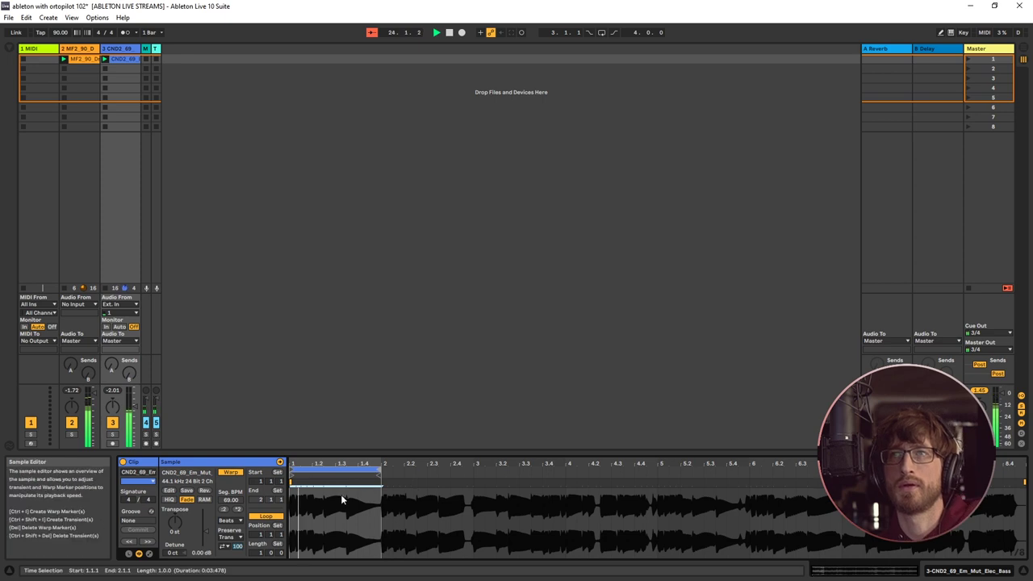
Try looping bar 2 of the bass clip, including a shorter portion of it, and return the one-bar loop to bar 1
drag(331, 466, 423, 466)
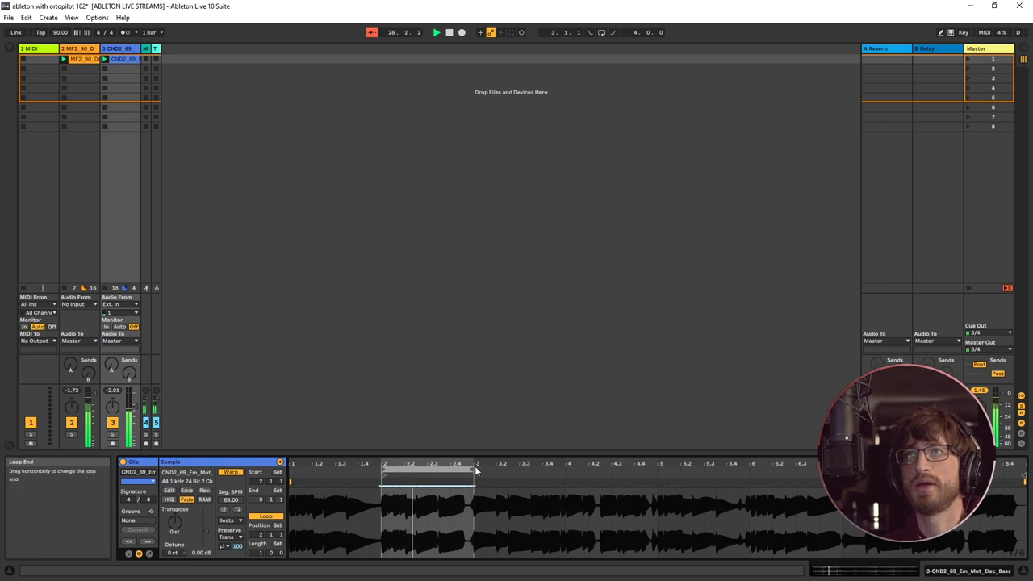
drag(474, 471, 420, 473)
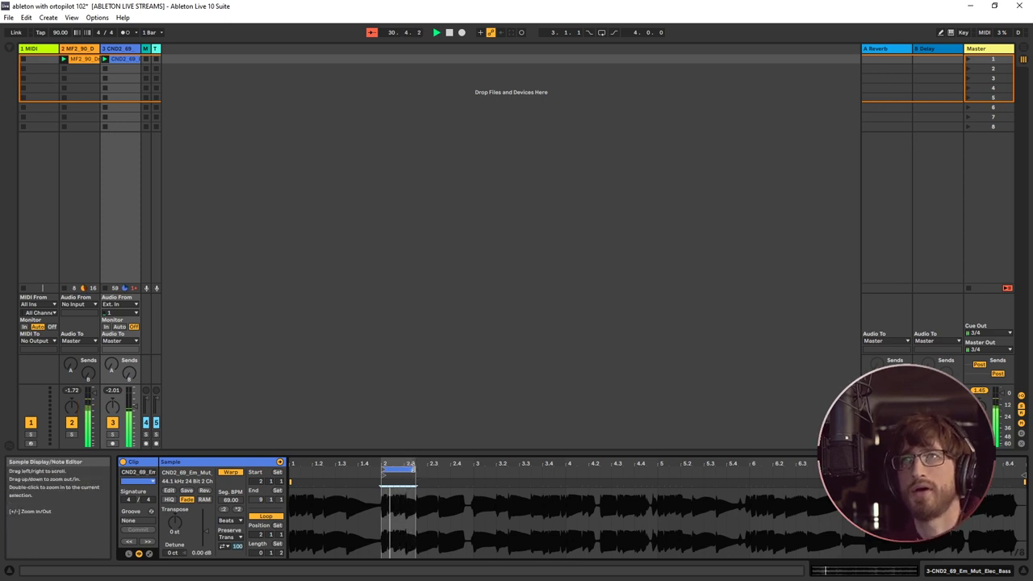
drag(416, 468, 477, 467)
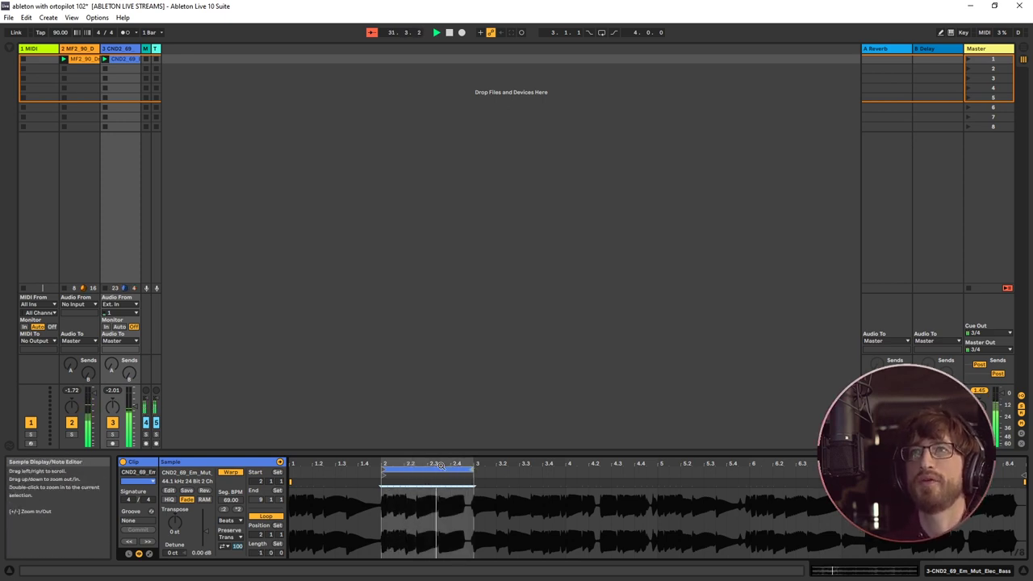
drag(394, 469, 301, 472)
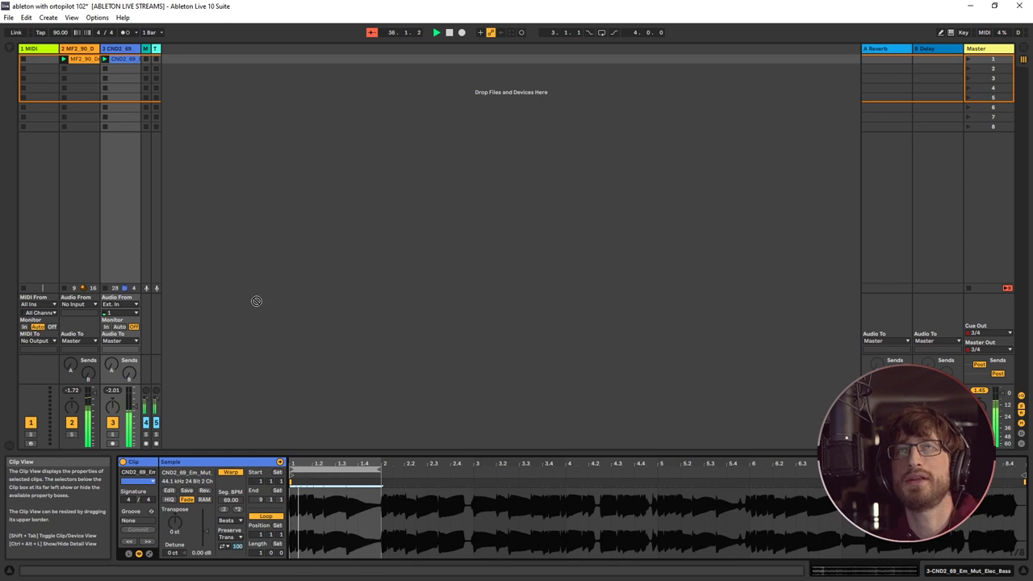
Add the PAN_120_F_Beaters_Pan_Drum_01 loop in the first slot of a new audio track
drag(251, 302, 187, 63)
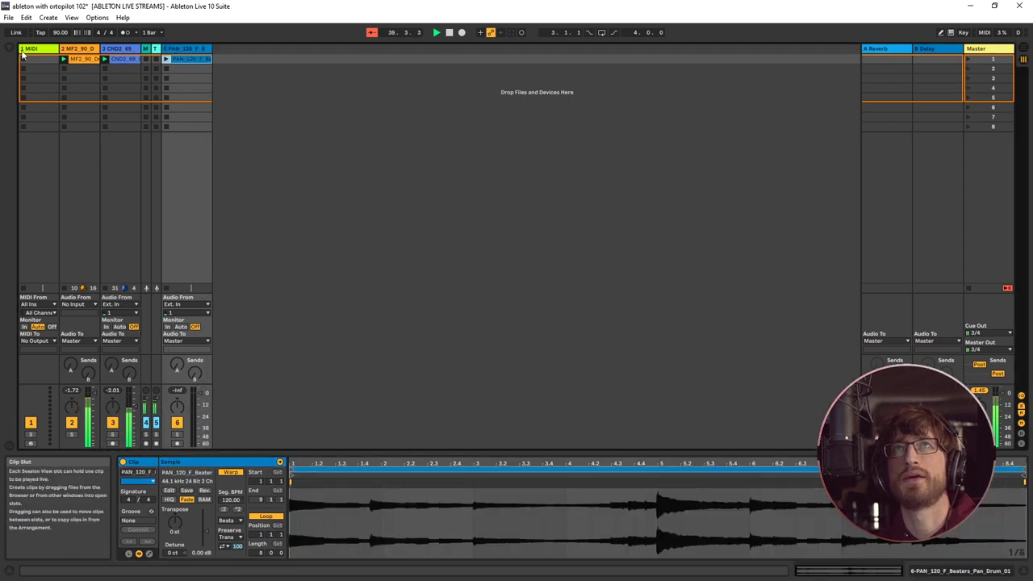
Rename the track holding the drum loop as DRUMS
click(79, 50)
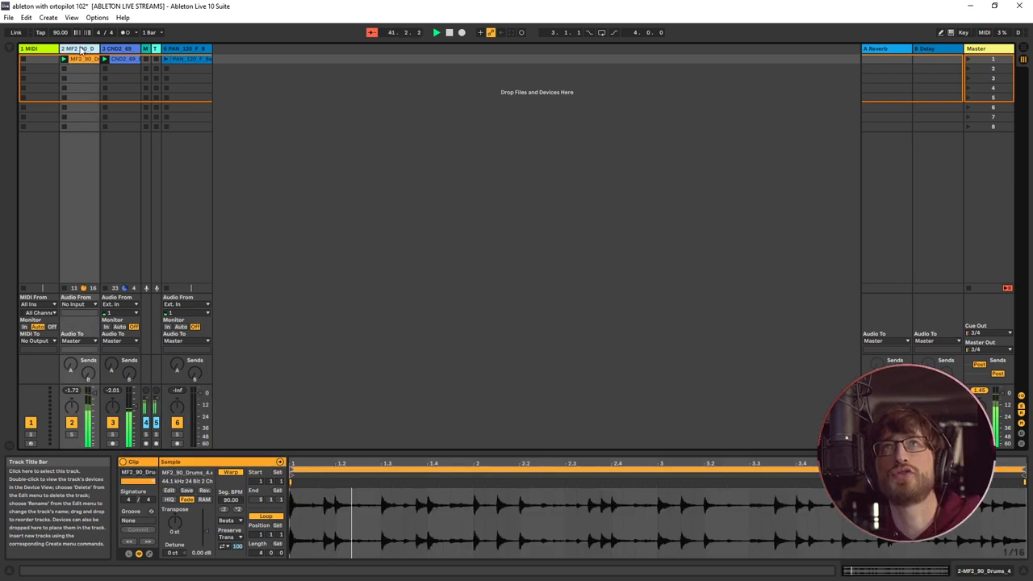
key(ctrl+r)
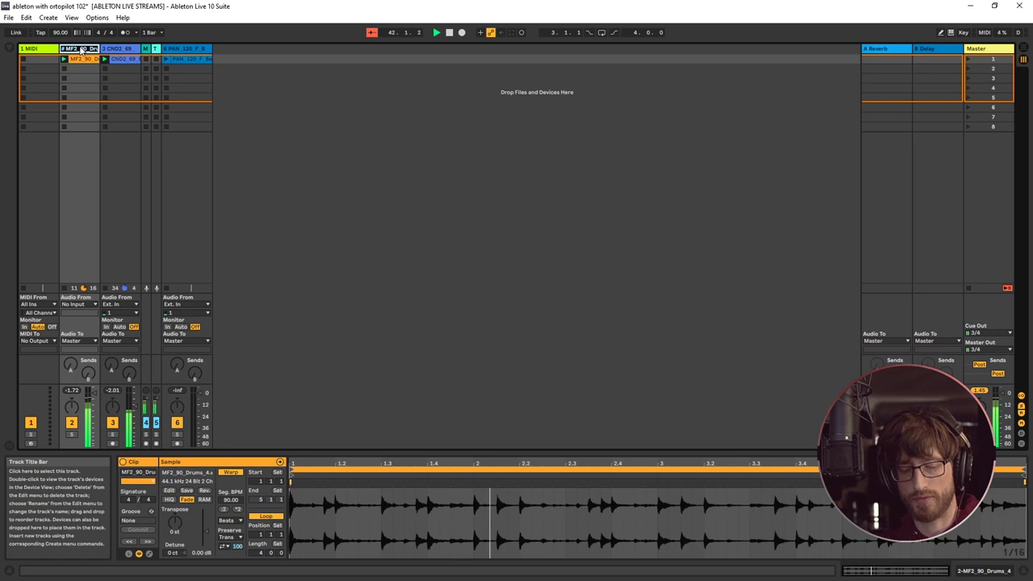
text(DRUMS)
key(Return)
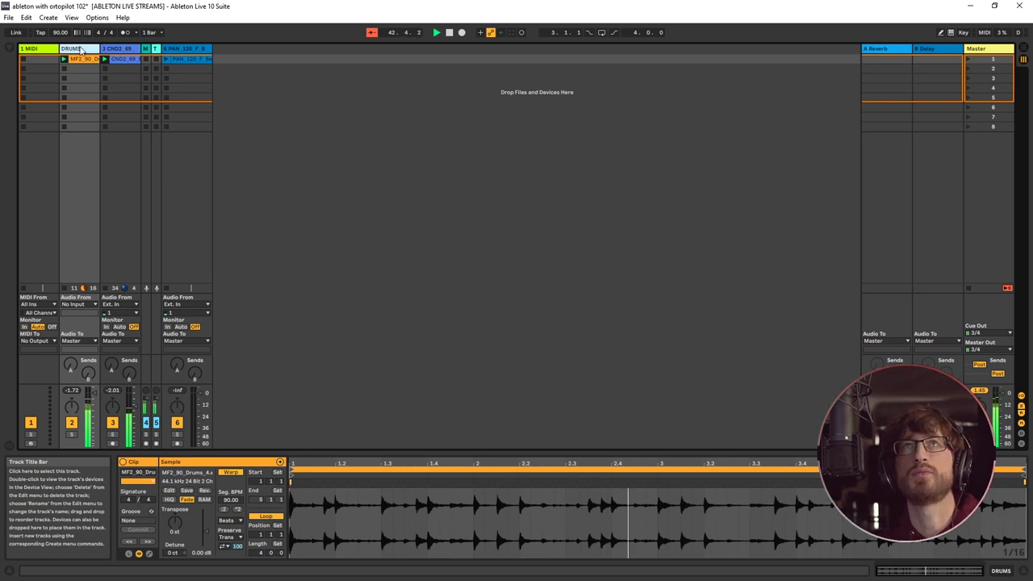
Rename the track holding the electric bass loop as BASS
click(113, 53)
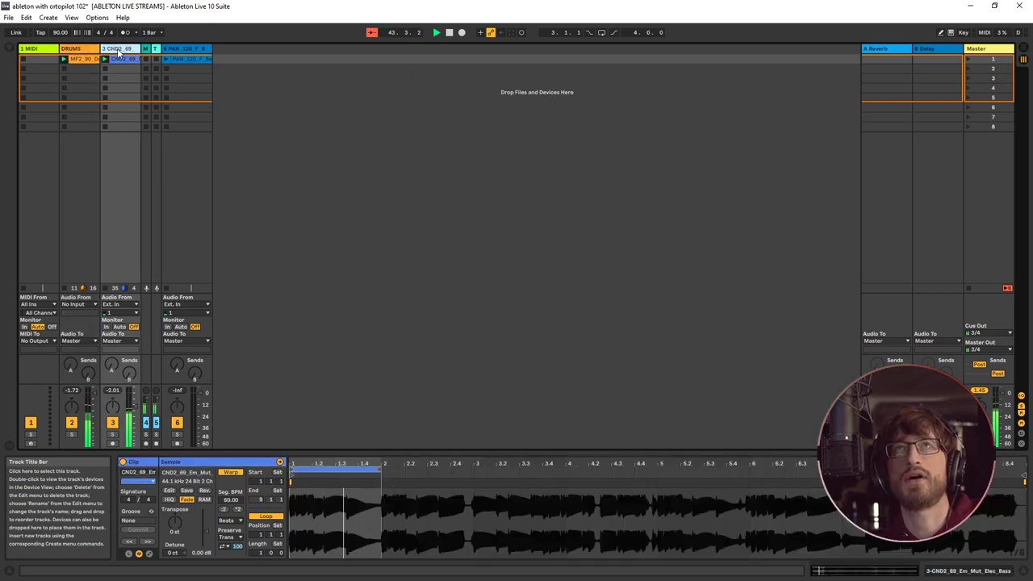
right_click(120, 53)
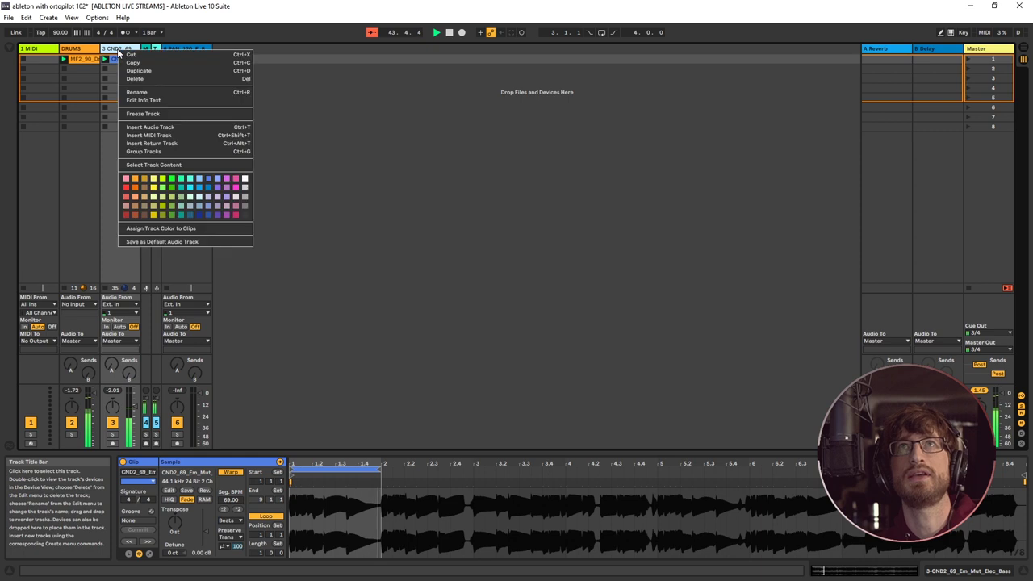
click(150, 91)
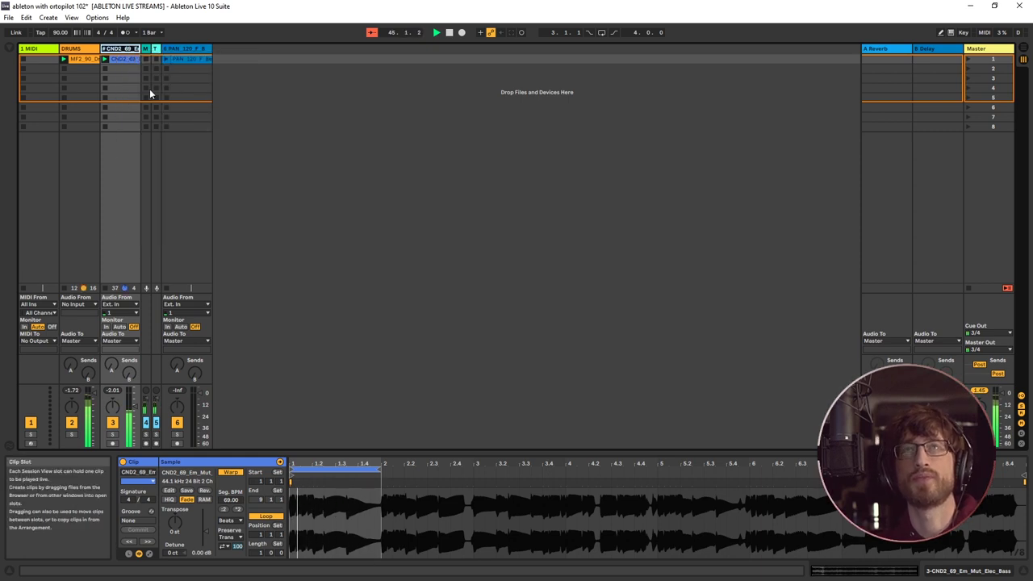
text(BASS)
key(Return)
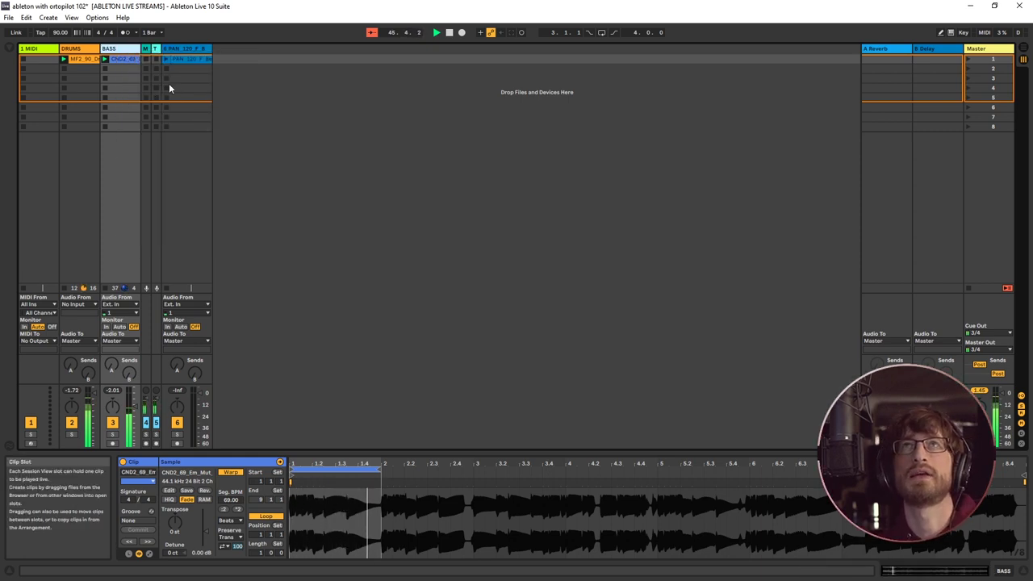
Move the pan drum track directly after the BASS track and launch its clip
drag(179, 50, 151, 53)
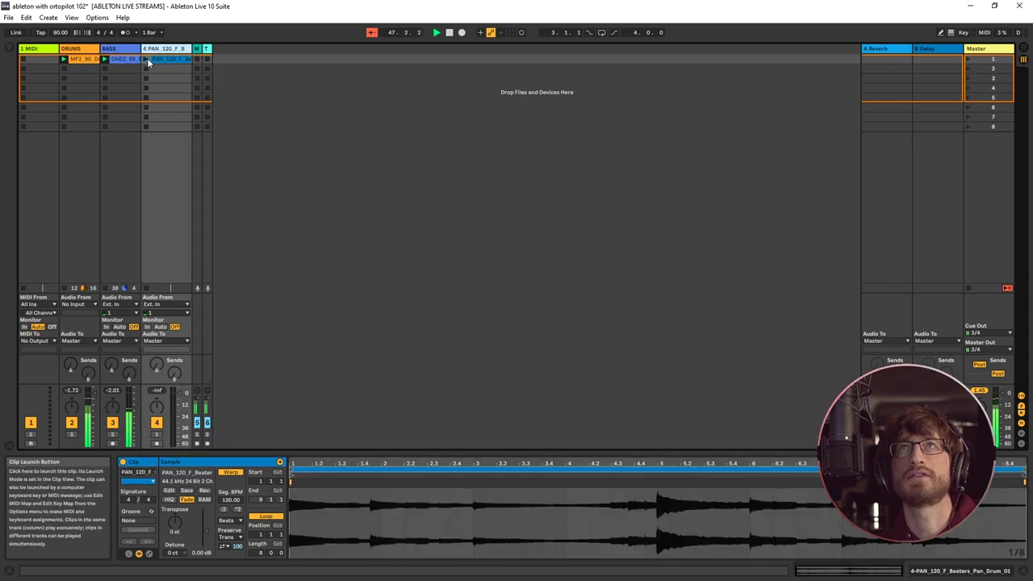
click(147, 59)
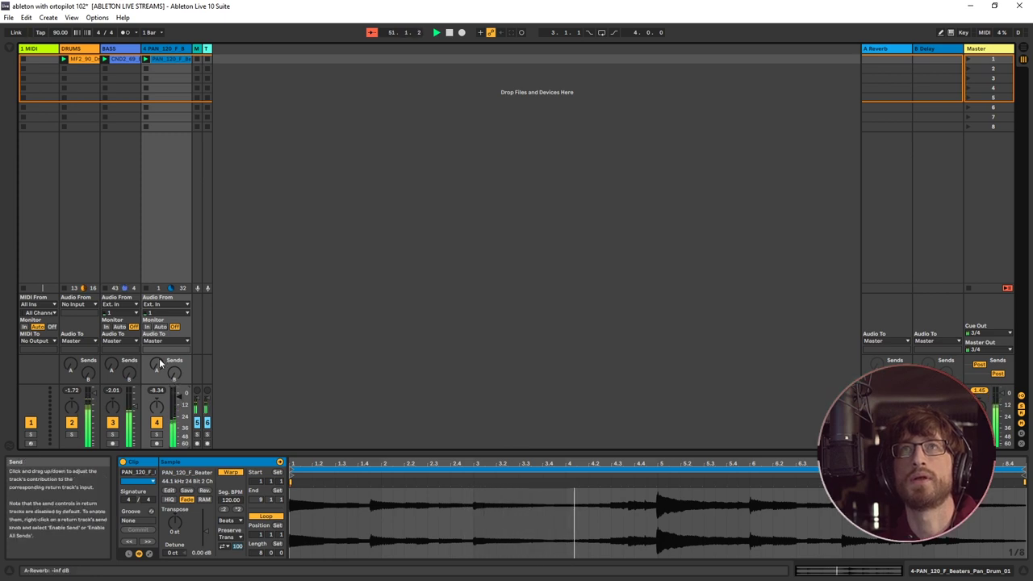
Try transposing the pan drum clip and leave it at 0 st
click(167, 59)
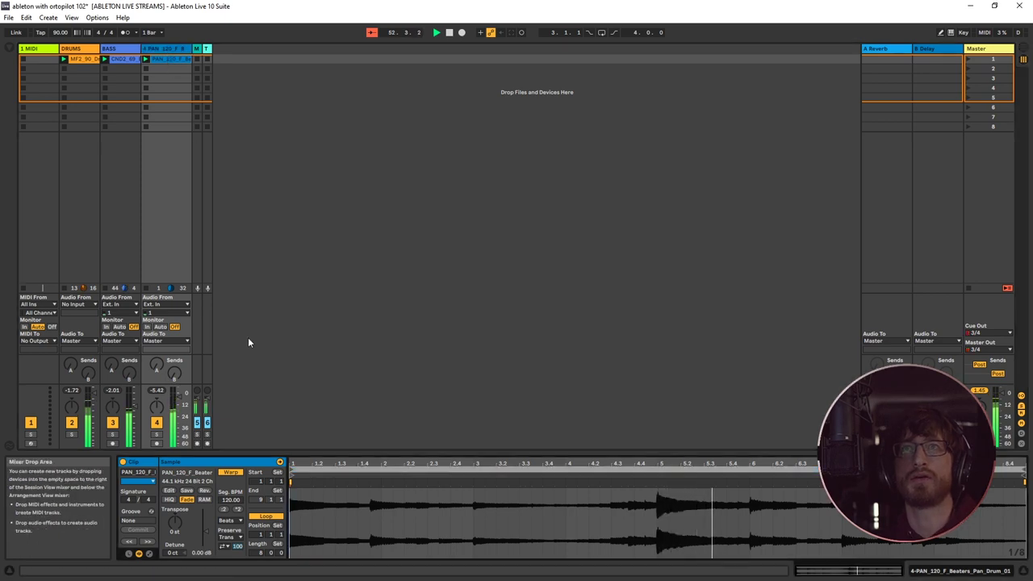
drag(174, 528, 173, 520)
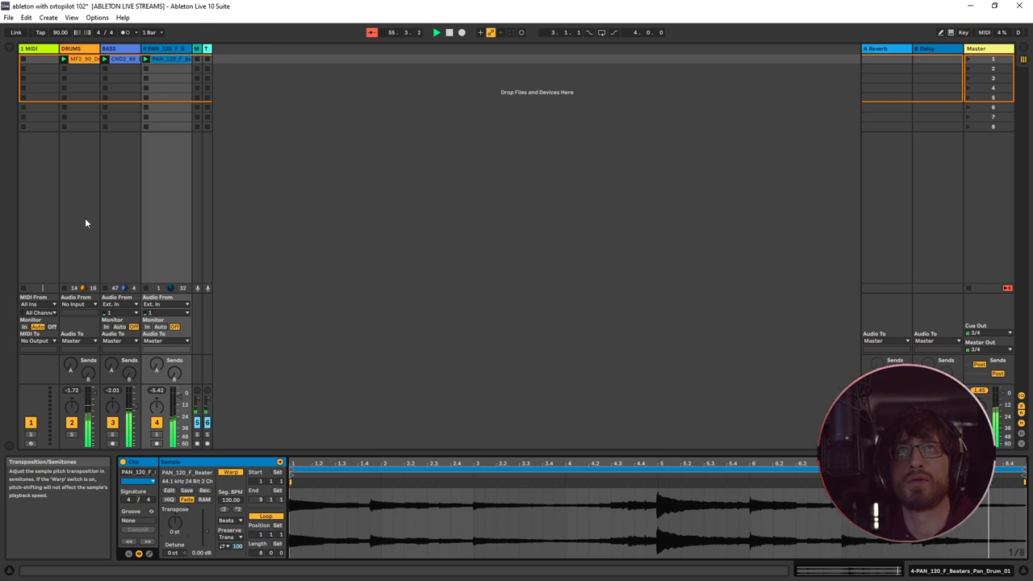
Transpose the bass clip to -2 st, trying -8 st along the way
click(120, 59)
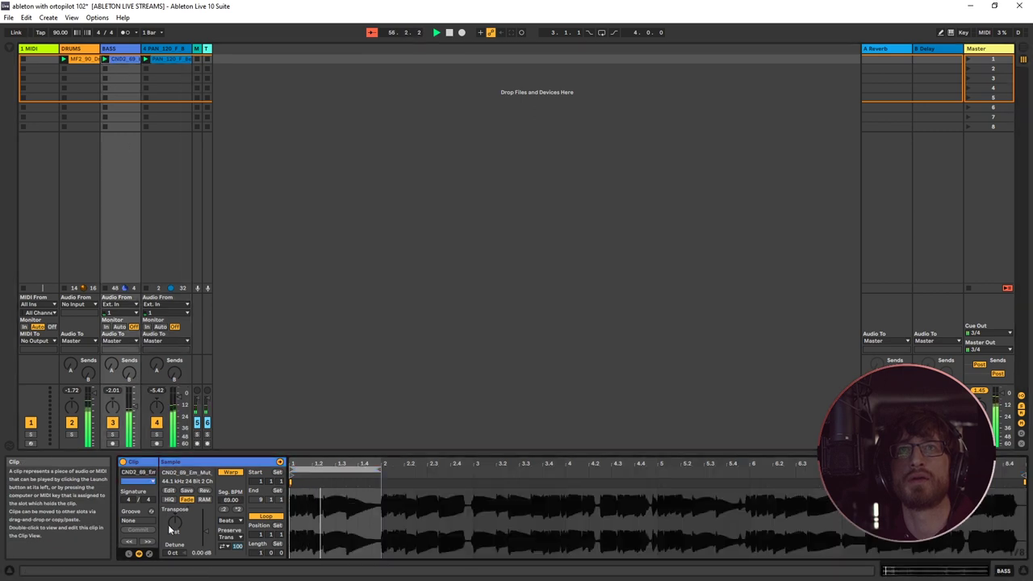
drag(174, 523, 176, 529)
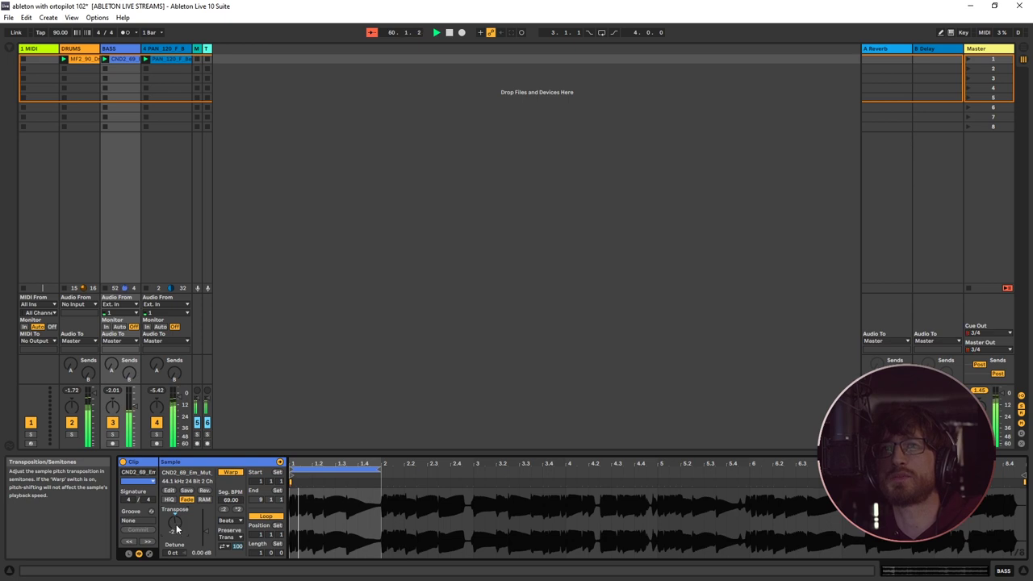
drag(176, 524, 176, 536)
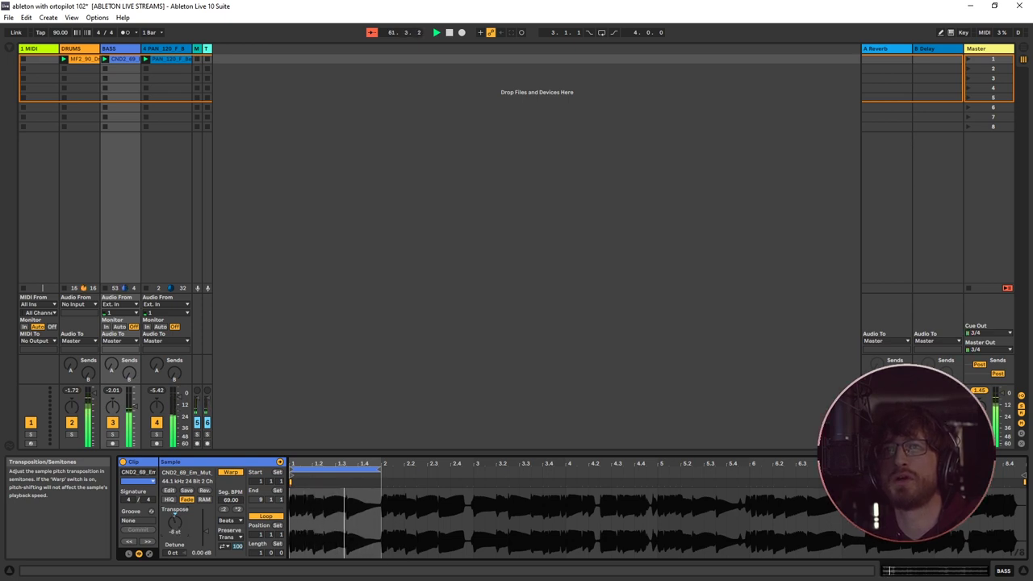
click(175, 532)
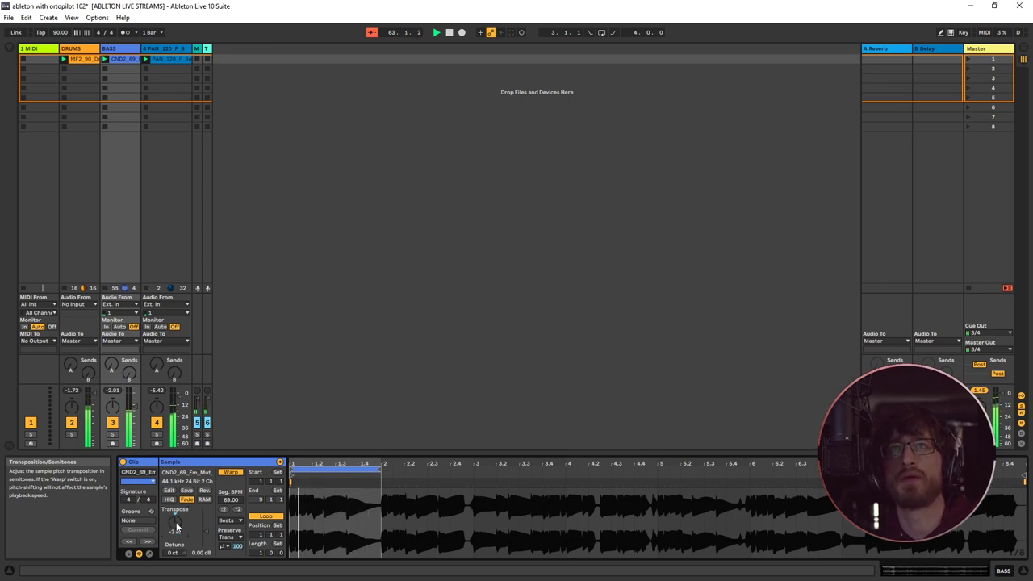
Transpose the bass clip to -3 st and try transposing the pan drum clip, leaving it at 0 st
drag(174, 534, 174, 527)
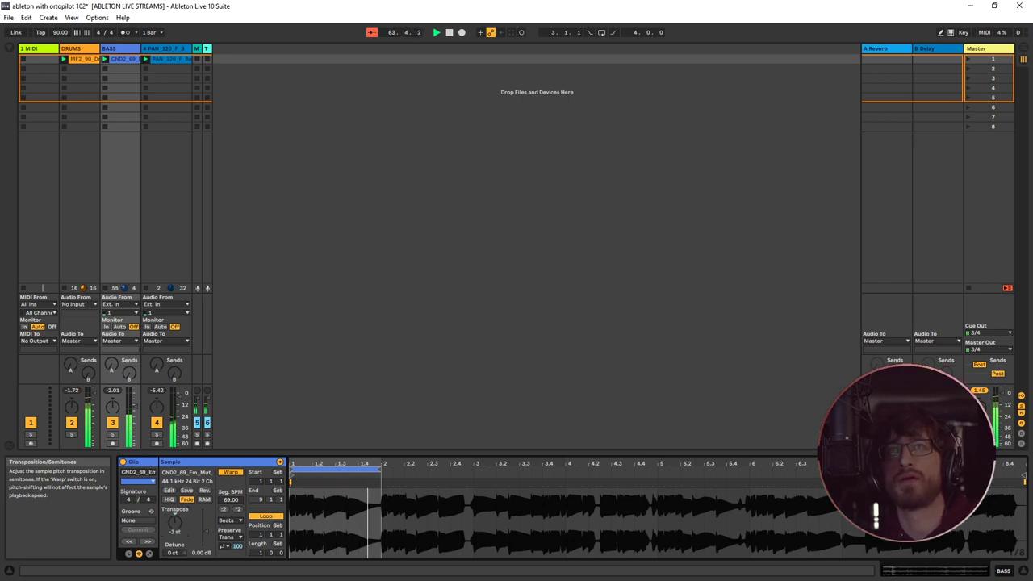
click(171, 57)
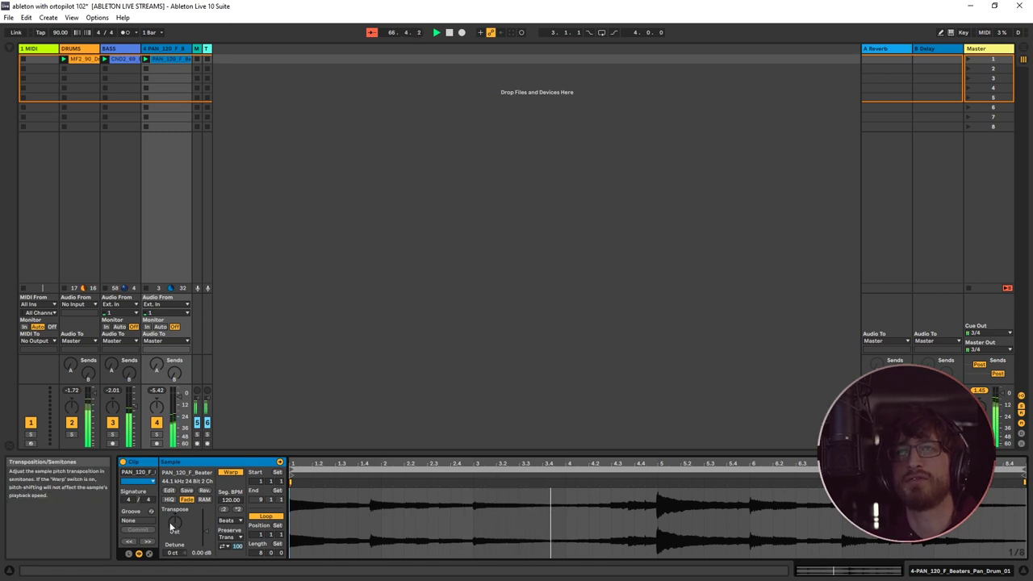
drag(174, 522, 174, 516)
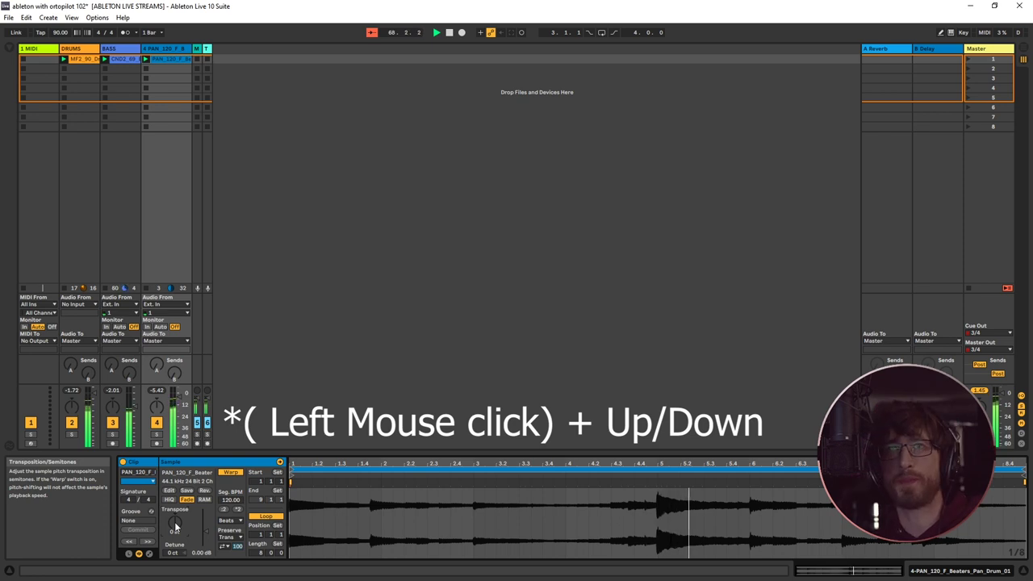
key(Up)
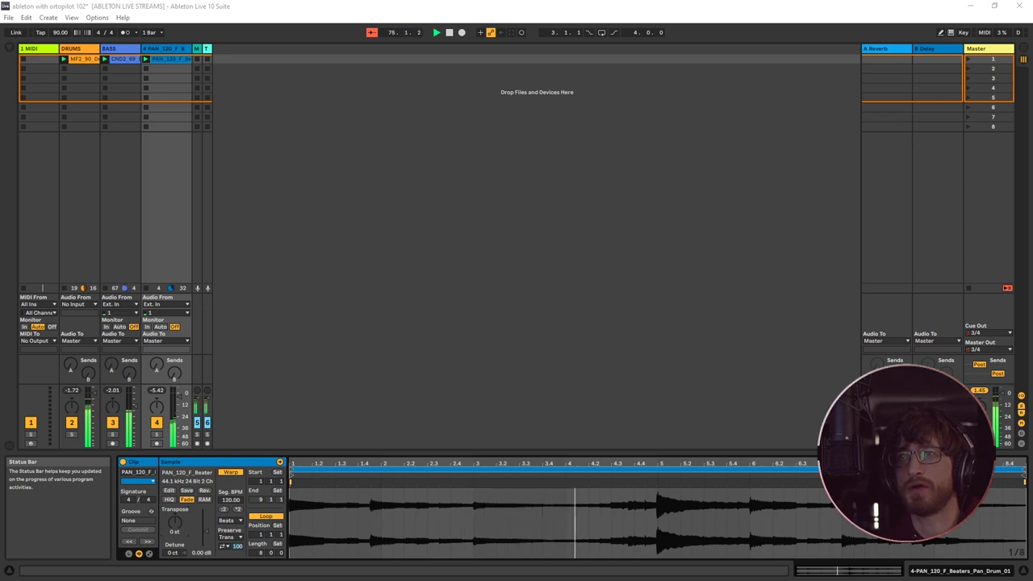
Add the RED_95_Dm_Elec_Gtr_Chords clip on a new track and limit its loop to bar 2, one bar long
drag(234, 580, 227, 60)
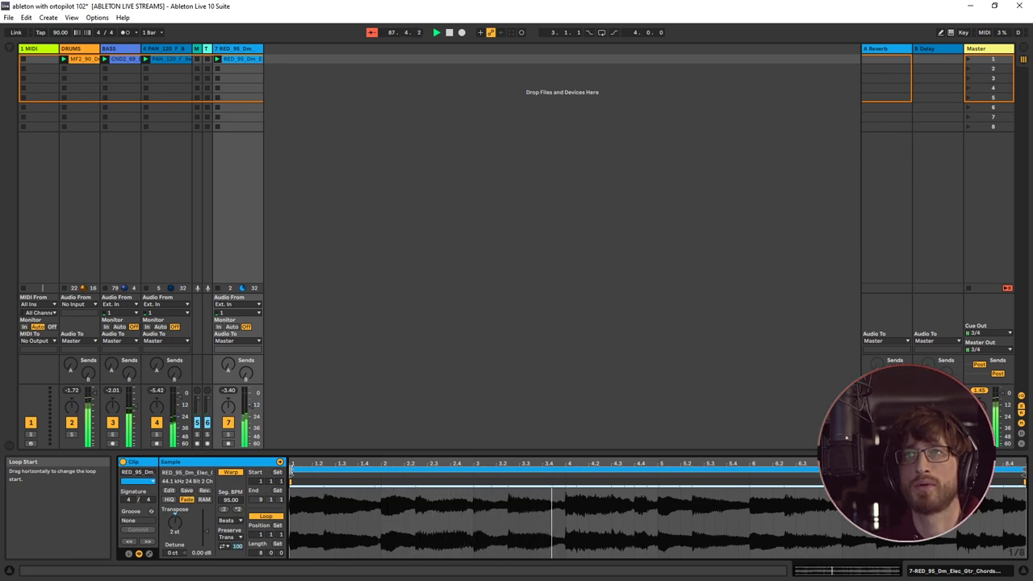
drag(292, 468, 382, 468)
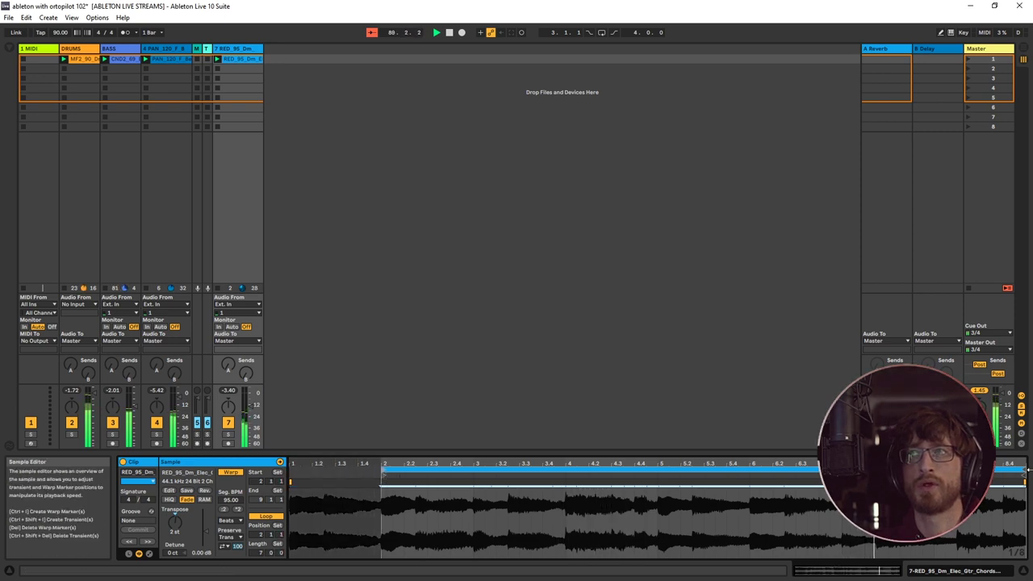
drag(1023, 471, 474, 470)
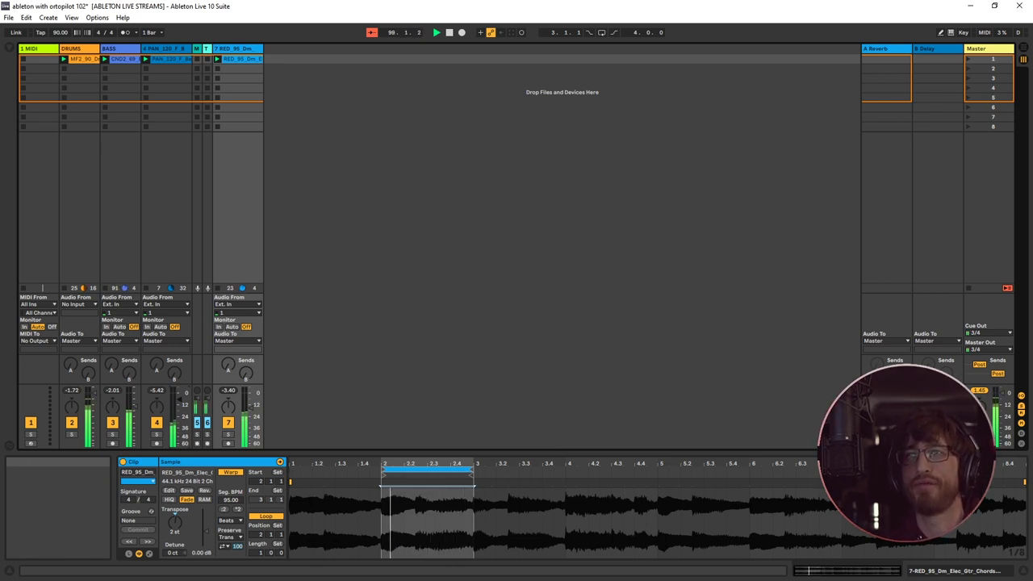
Add the AR1_80_Alien_Vox_Scratch clip on a new track after the guitar track and launch it
drag(234, 58, 272, 62)
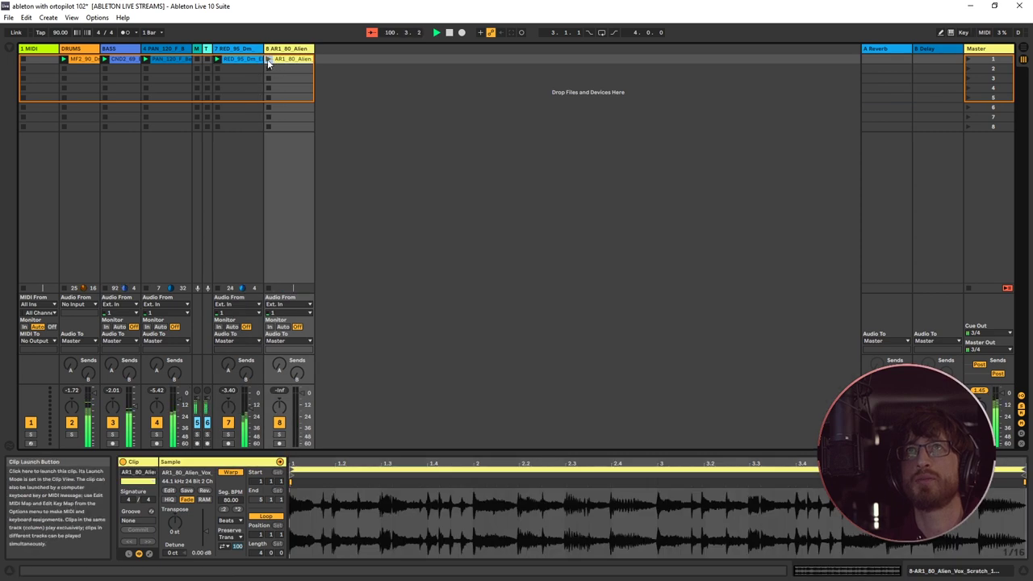
click(268, 60)
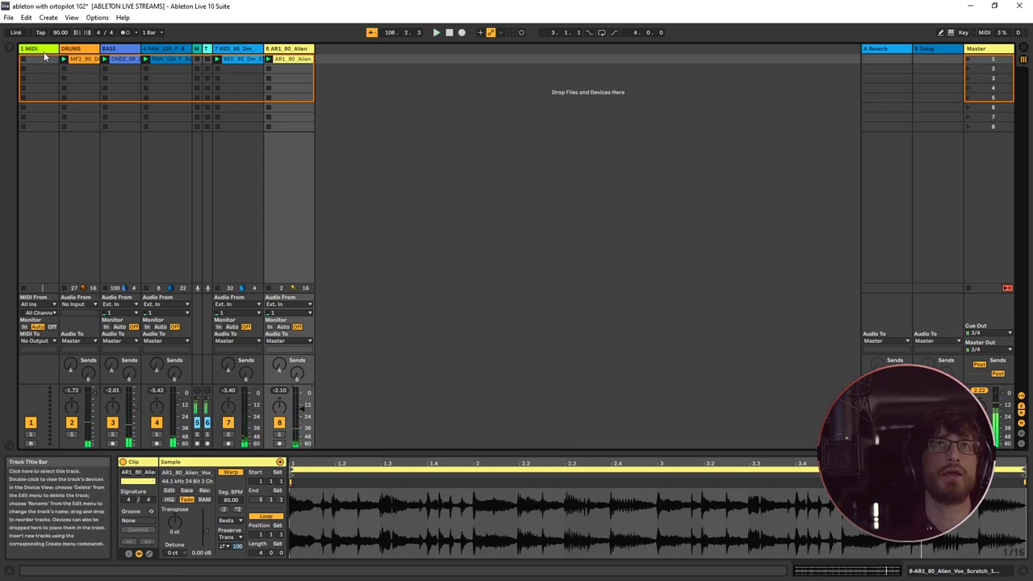
Load the Sampler preset Galactica Pad from the Pad category onto the empty MIDI track
click(10, 50)
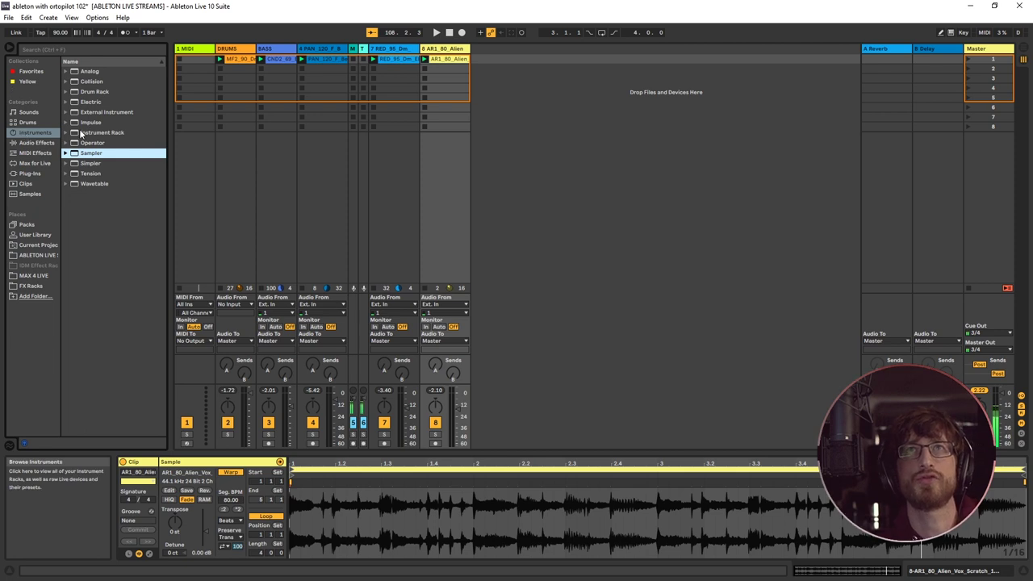
click(66, 154)
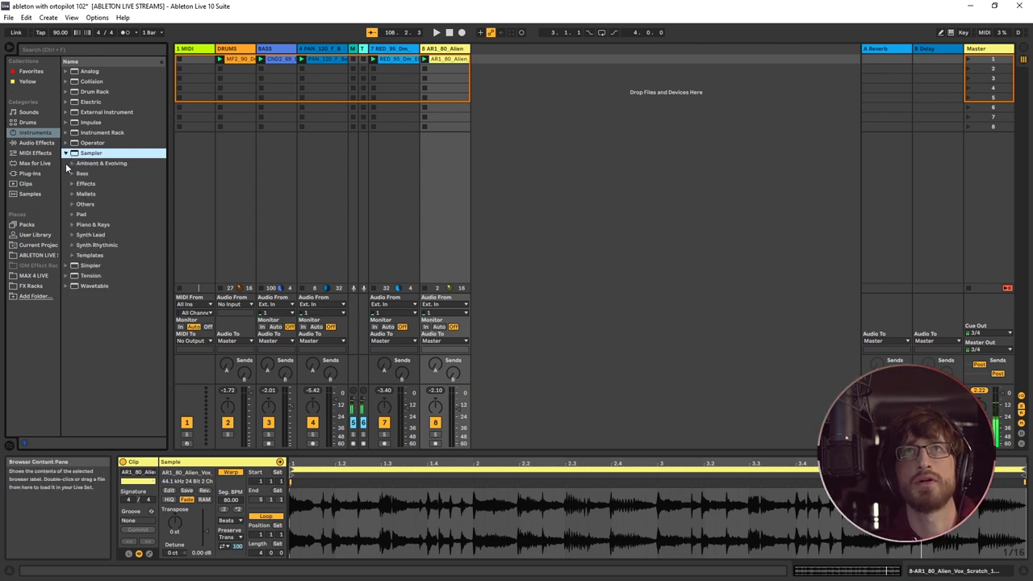
click(71, 214)
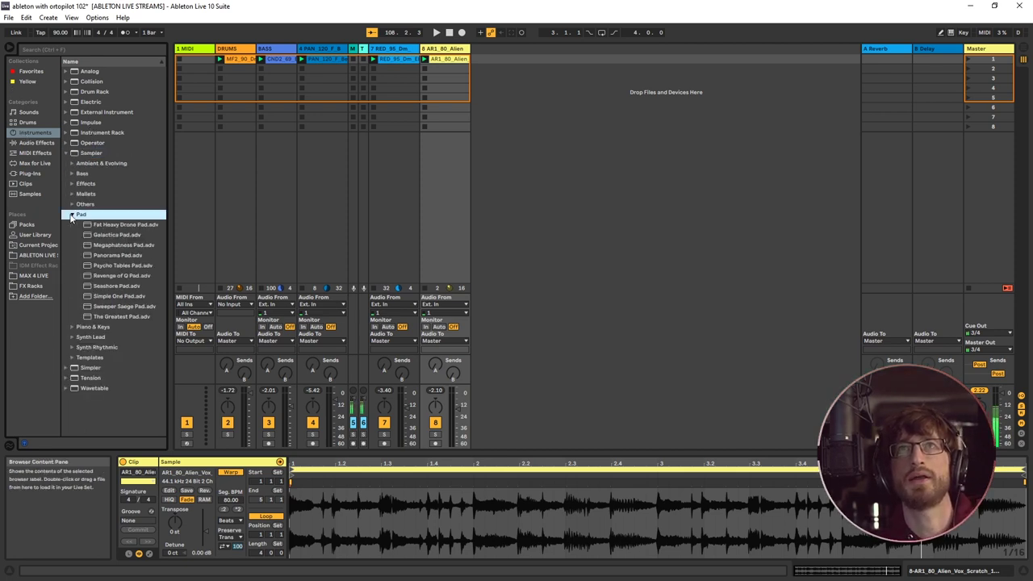
click(106, 234)
click(204, 50)
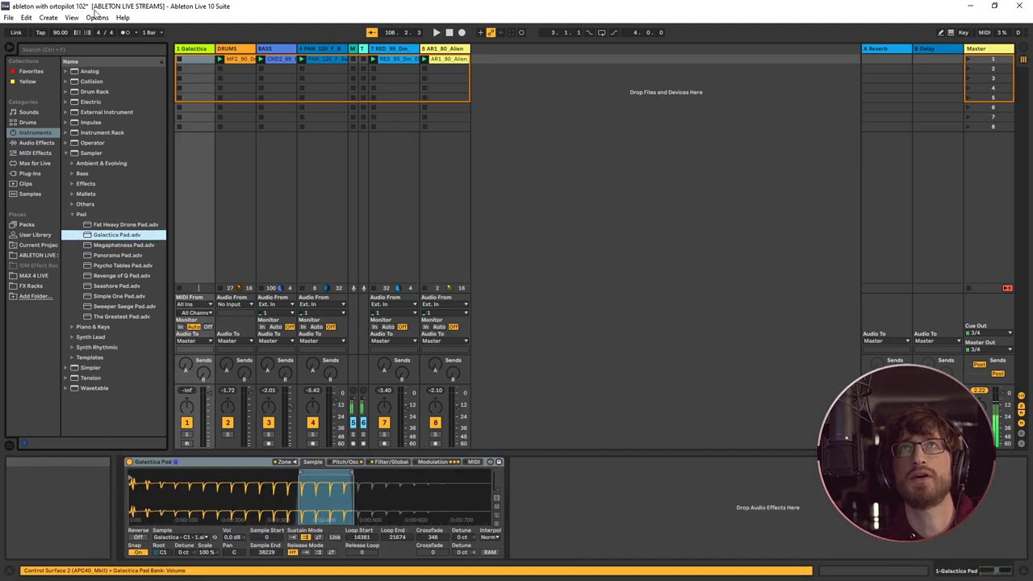
Enable the computer MIDI keyboard, make Computer Keyboard the Galactica Pad track's MIDI input, and arm the track to play a test note
click(98, 18)
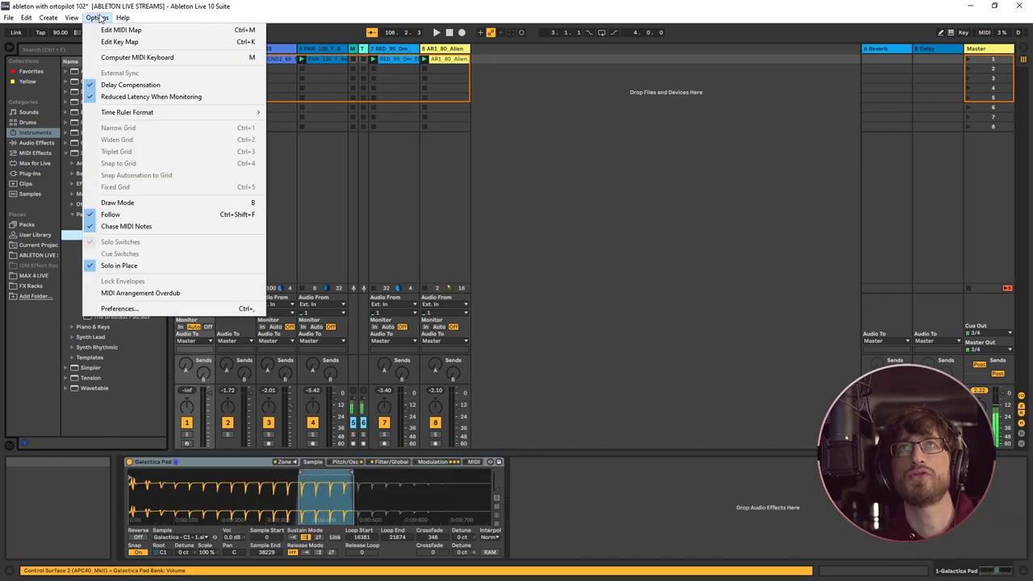
click(121, 57)
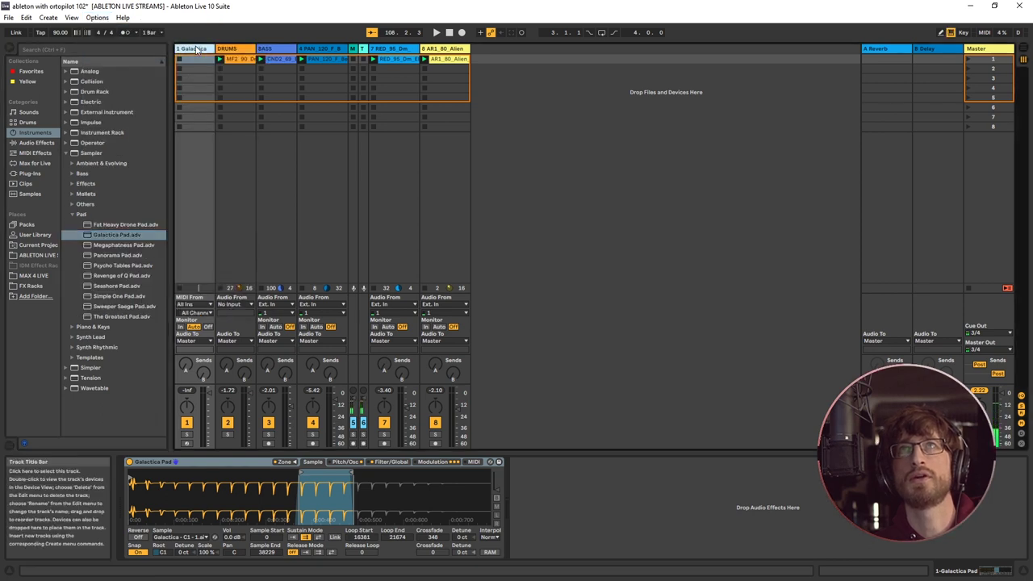
click(187, 304)
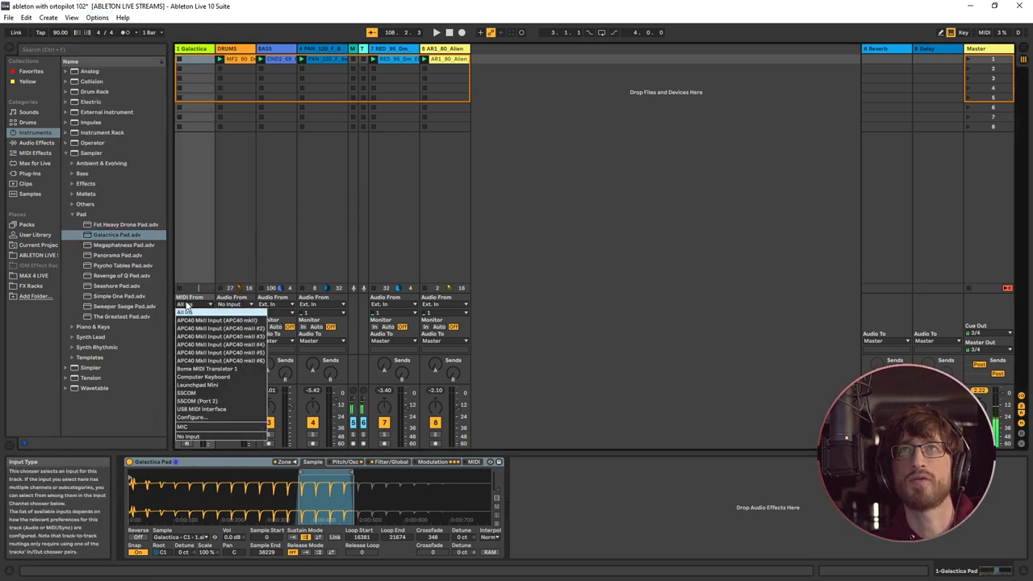
click(207, 377)
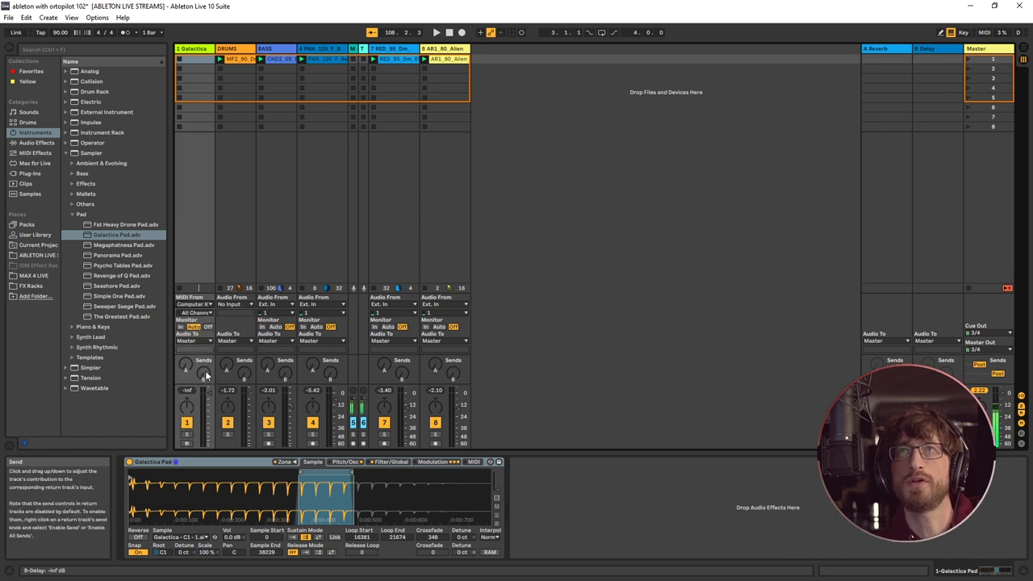
click(188, 443)
key(a)
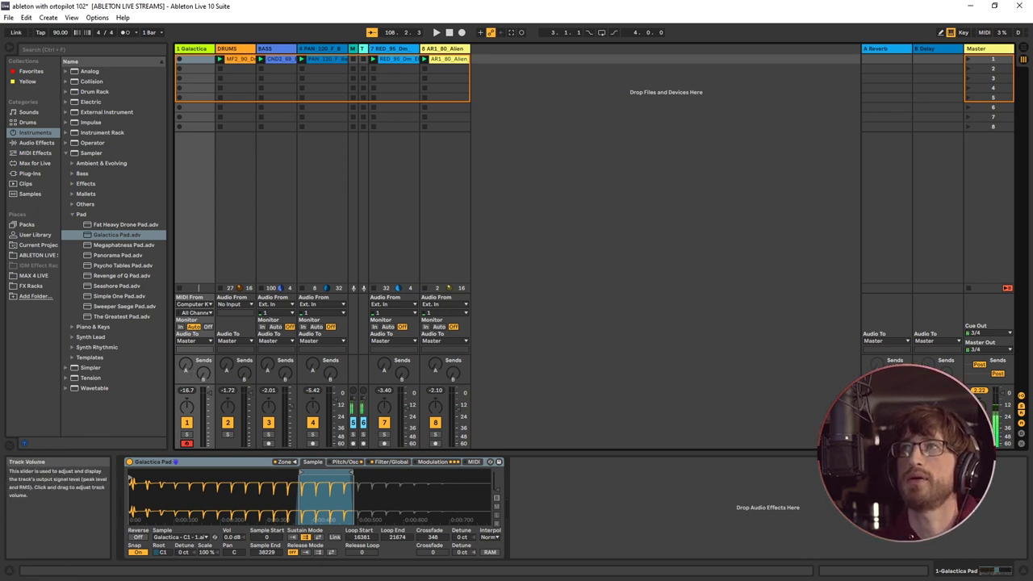
Inspect the Reverb and Delay return tracks, and raise both sends on the Galactica Pad track
click(885, 48)
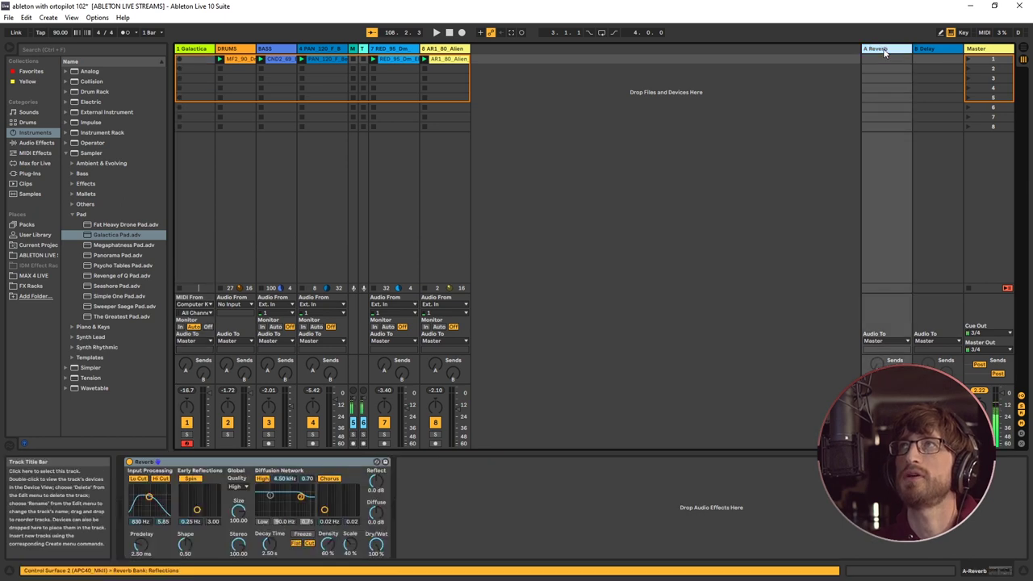
click(928, 49)
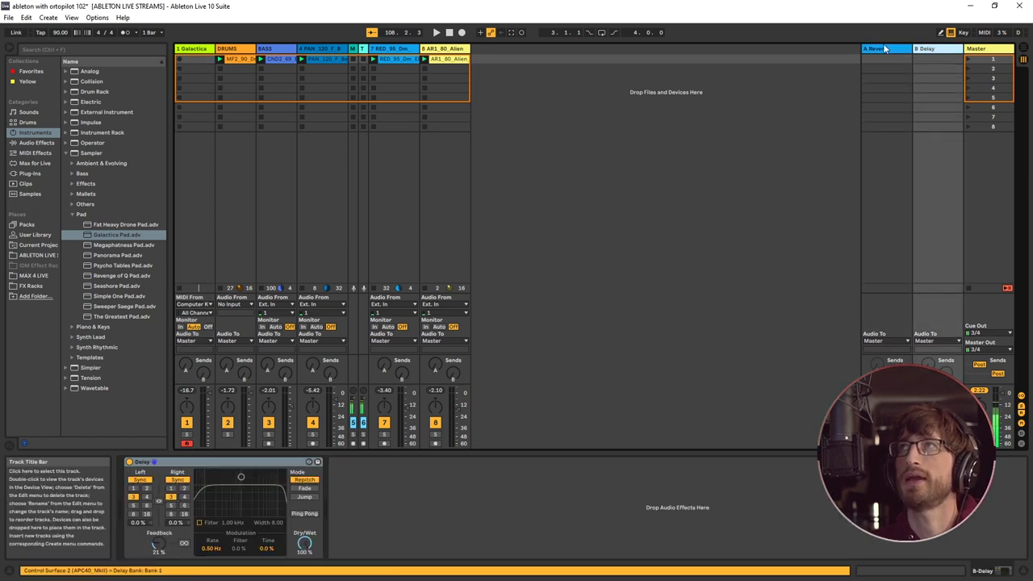
click(886, 48)
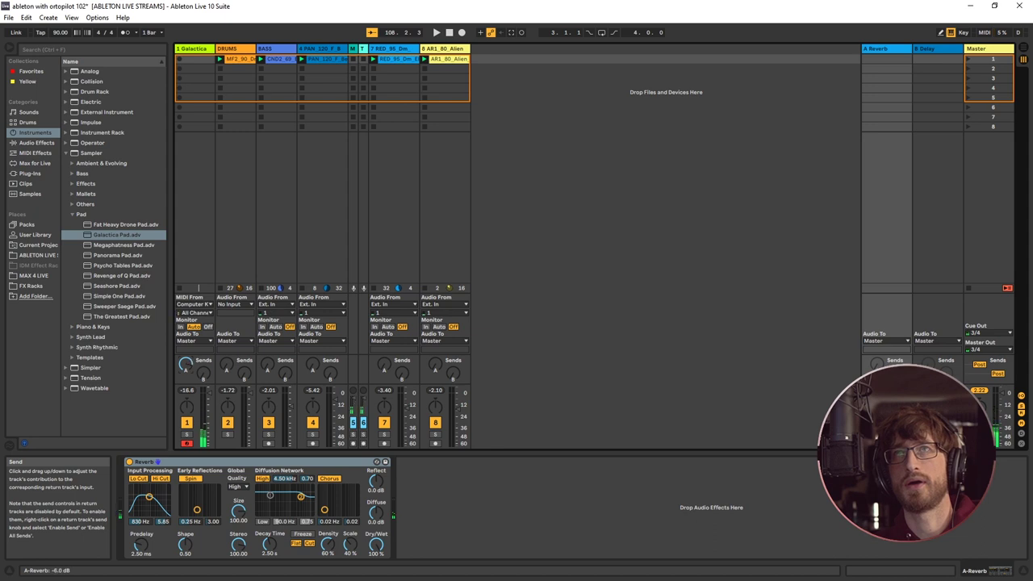
drag(185, 365, 203, 373)
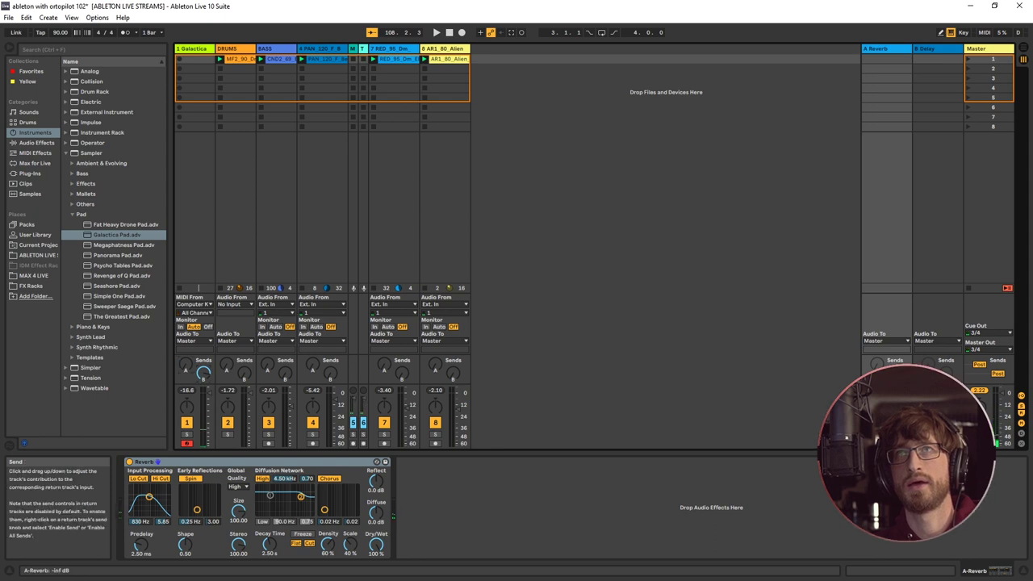
mouse_move(202, 377)
mouse_down()
mouse_move(185, 365)
mouse_move(204, 374)
mouse_up()
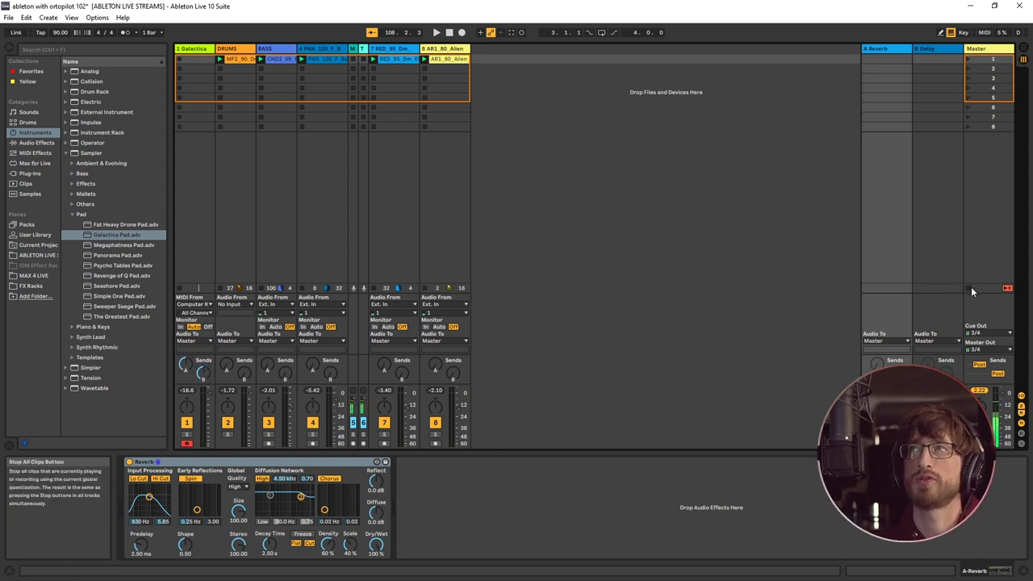
Stop all clips, relaunch only the pan drum clip and raise its track's delay send and its reverb send to about -8.3 dB
click(970, 287)
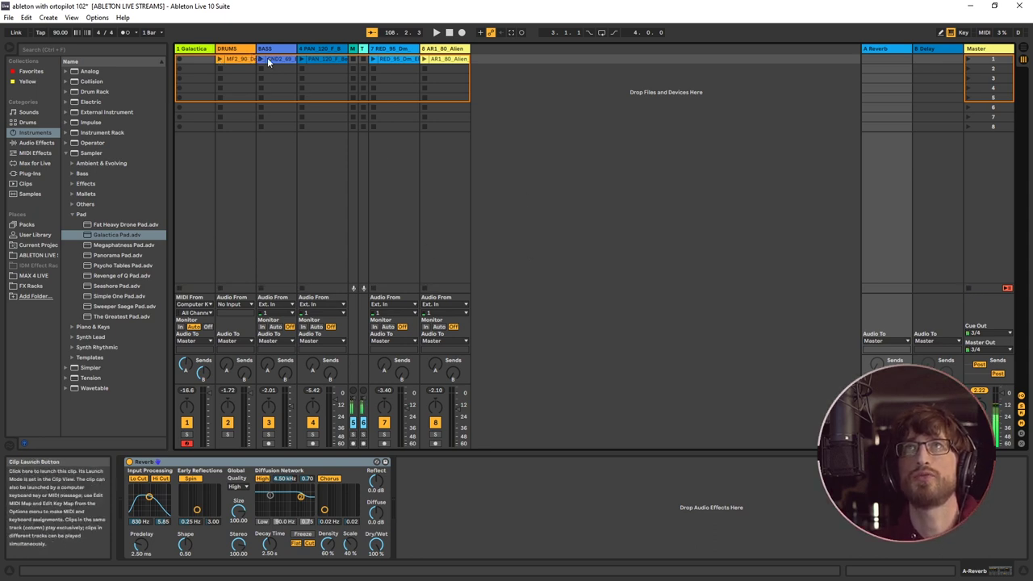
click(302, 60)
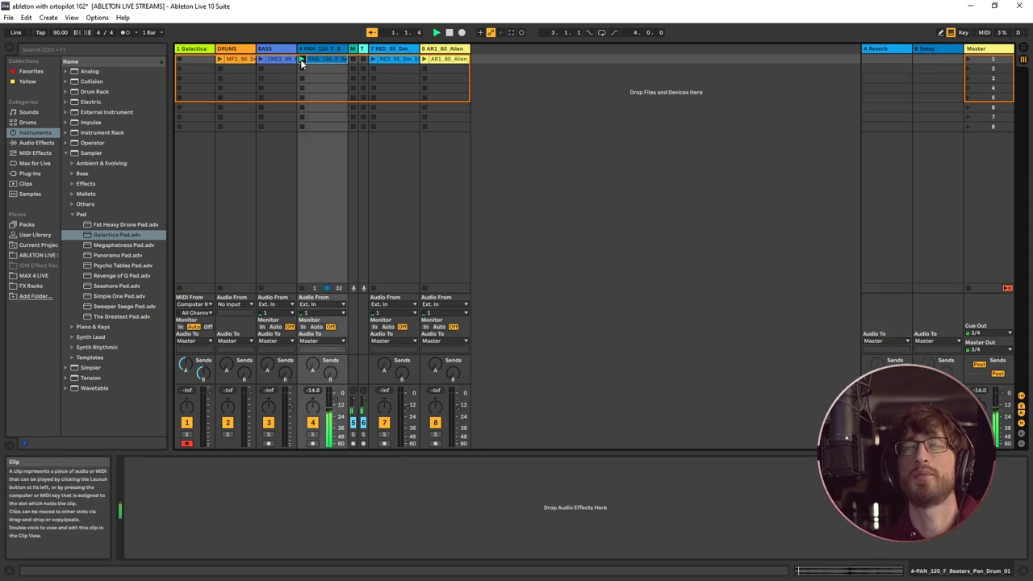
drag(312, 366, 312, 359)
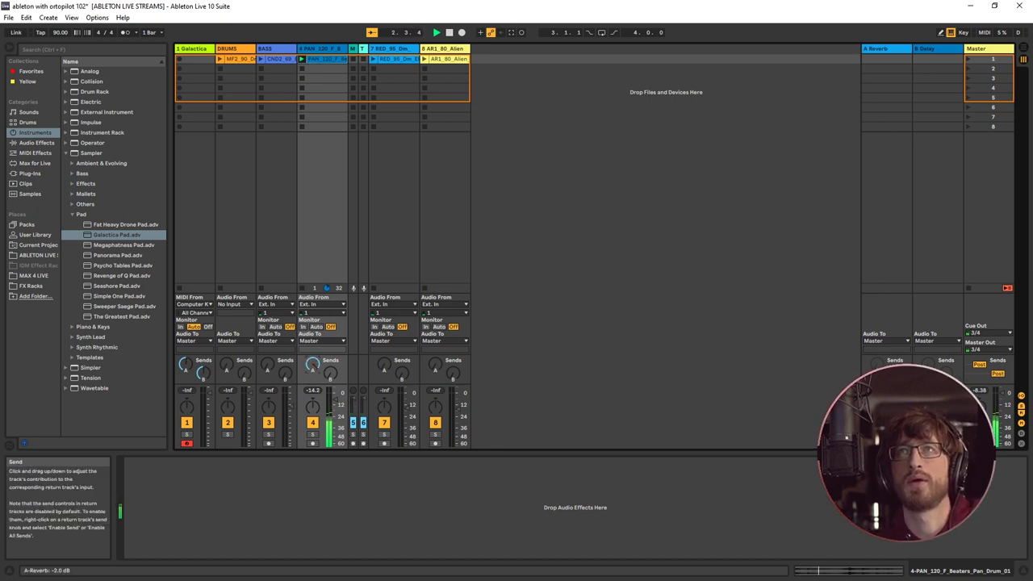
mouse_move(330, 372)
mouse_down()
mouse_move(330, 358)
mouse_move(330, 371)
mouse_up()
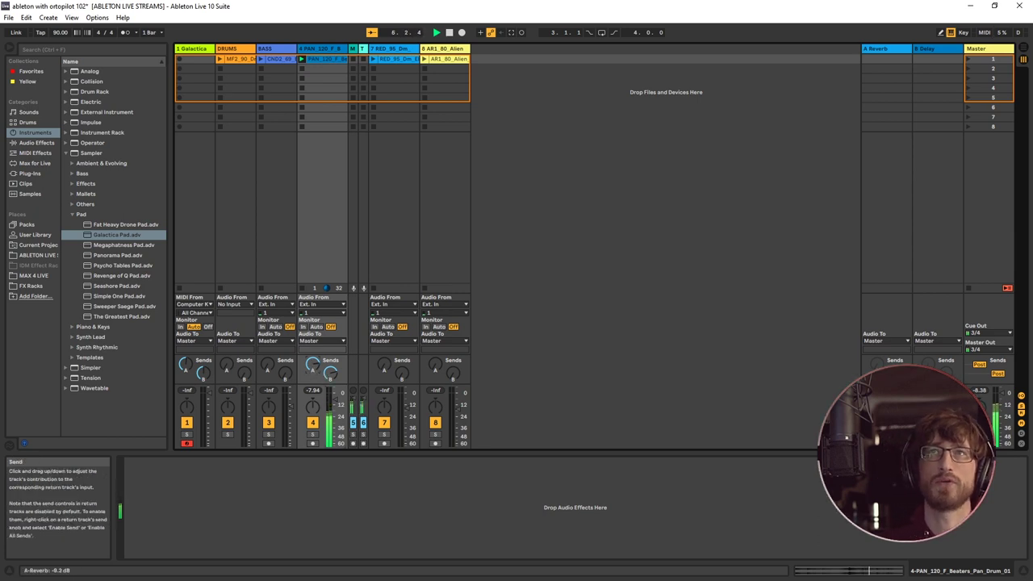
drag(313, 365, 312, 363)
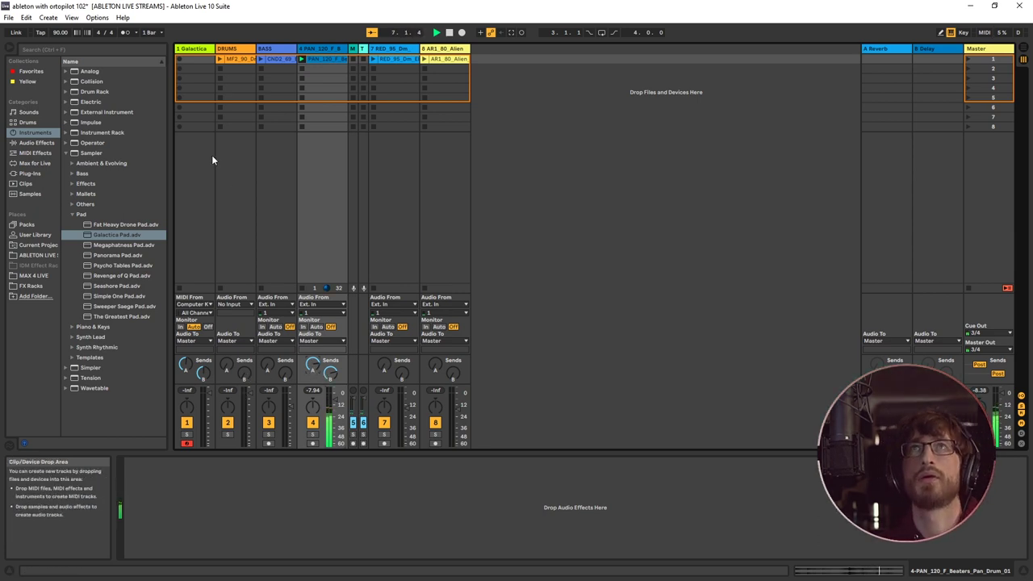
Launch the DRUMS and BASS clips alongside the pan drum and play notes on the Galactica Pad over them
click(218, 63)
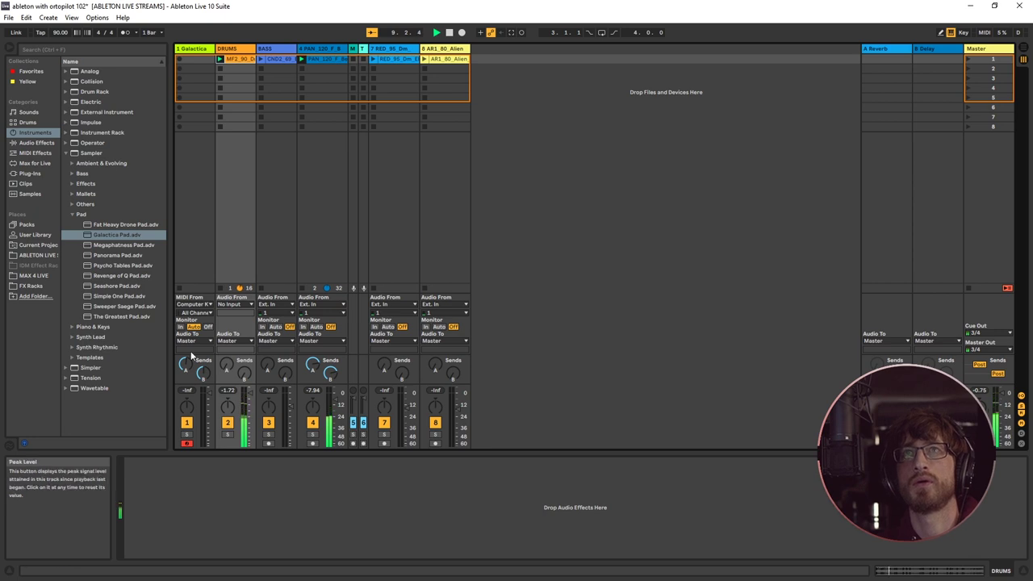
click(202, 50)
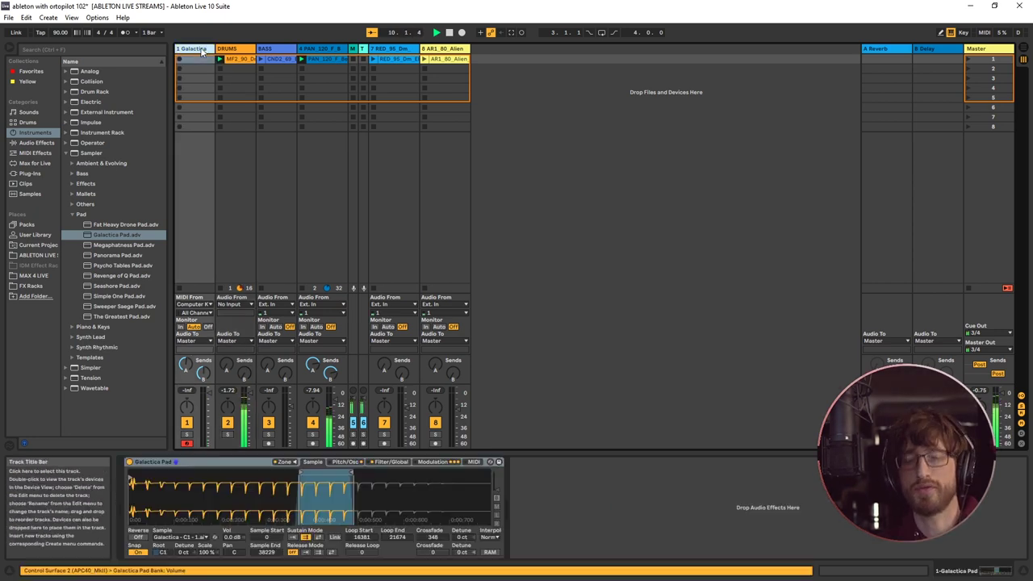
key(a)
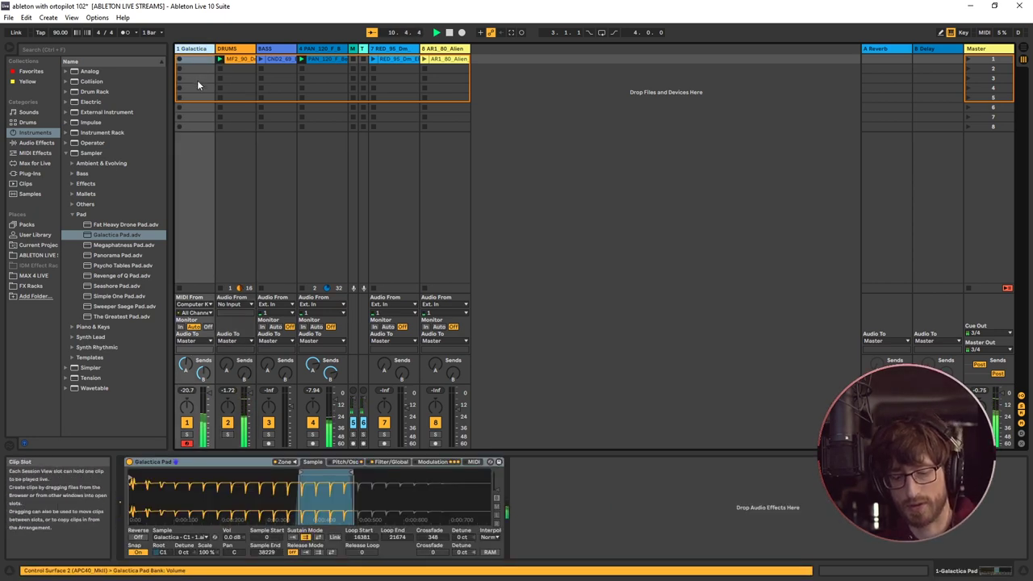
click(264, 54)
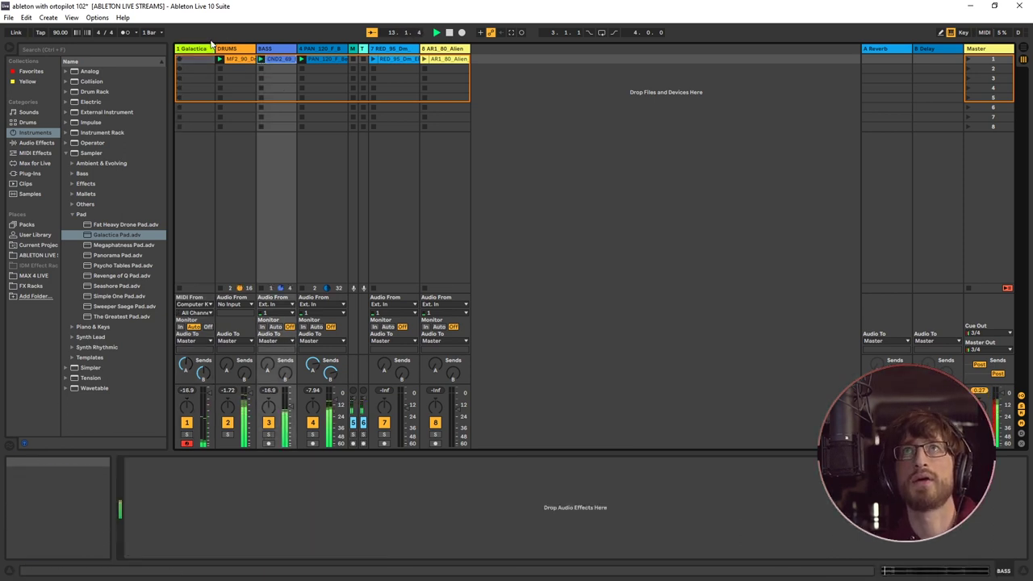
Record a Galactica Pad part into the track's first clip slot and switch it to loop playback
click(208, 48)
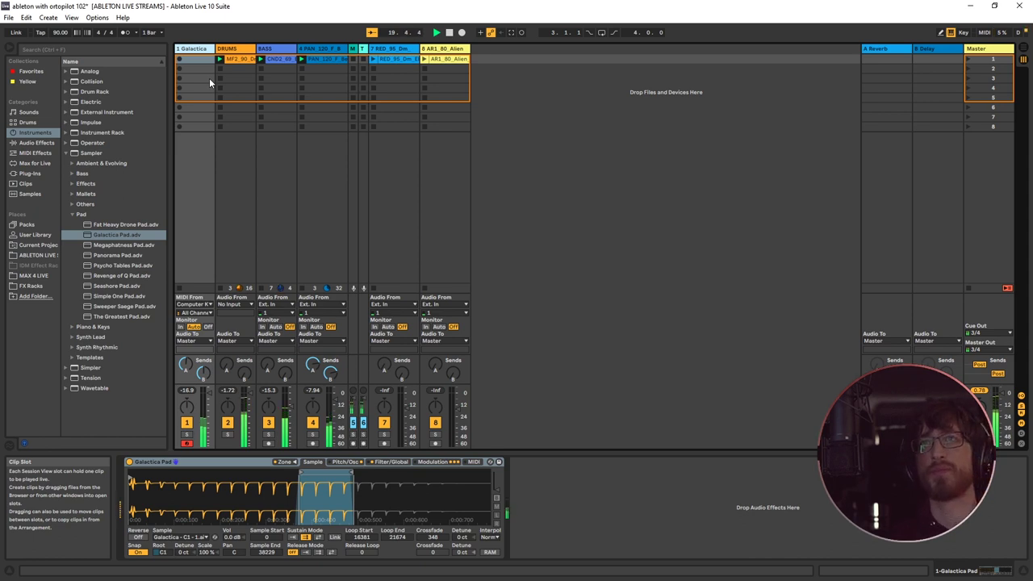
click(180, 61)
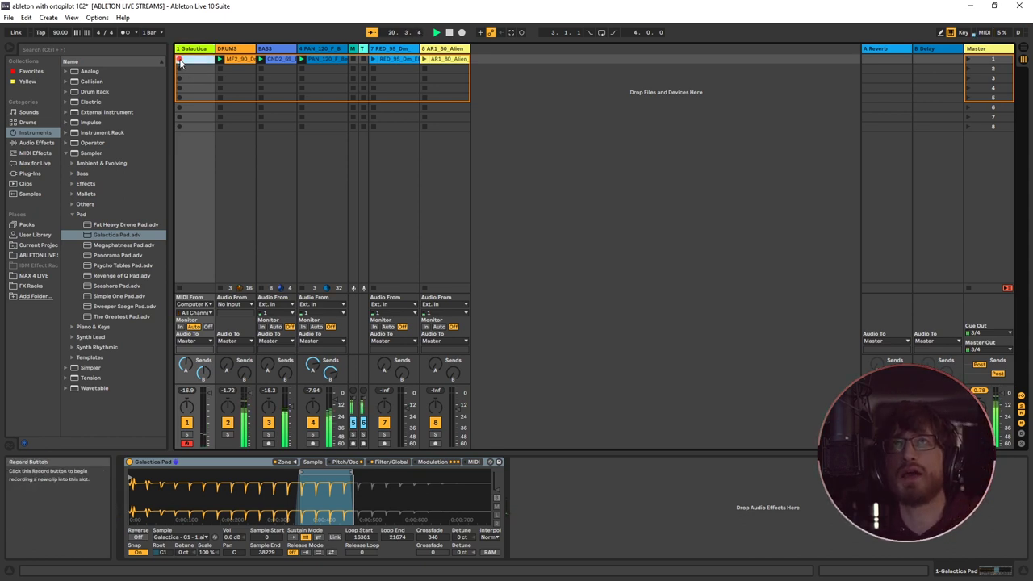
click(180, 62)
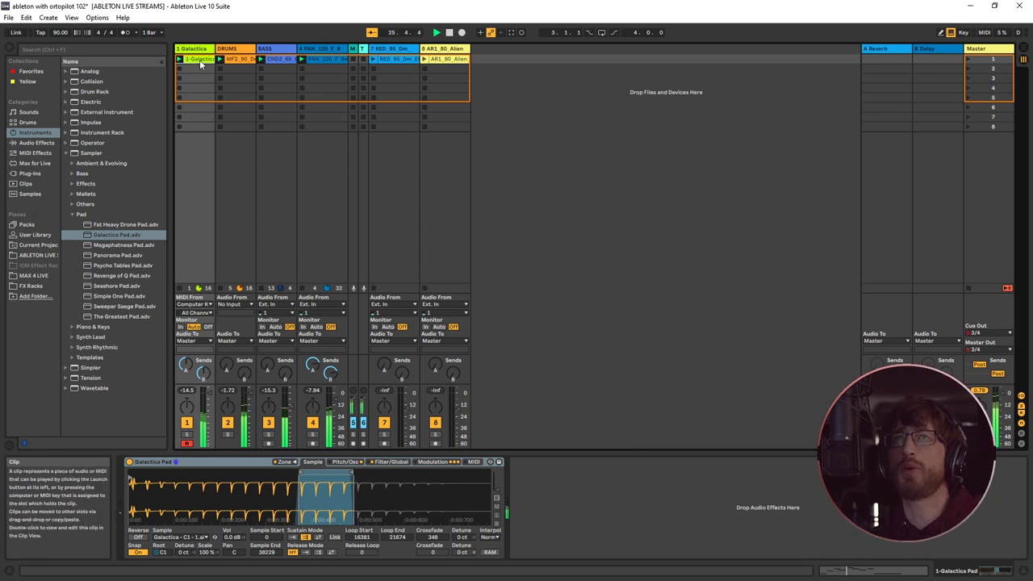
Open the recorded Galactica Pad clip's notes and align the off-grid notes with beats 1.4, 2.2 and 2.3
click(199, 60)
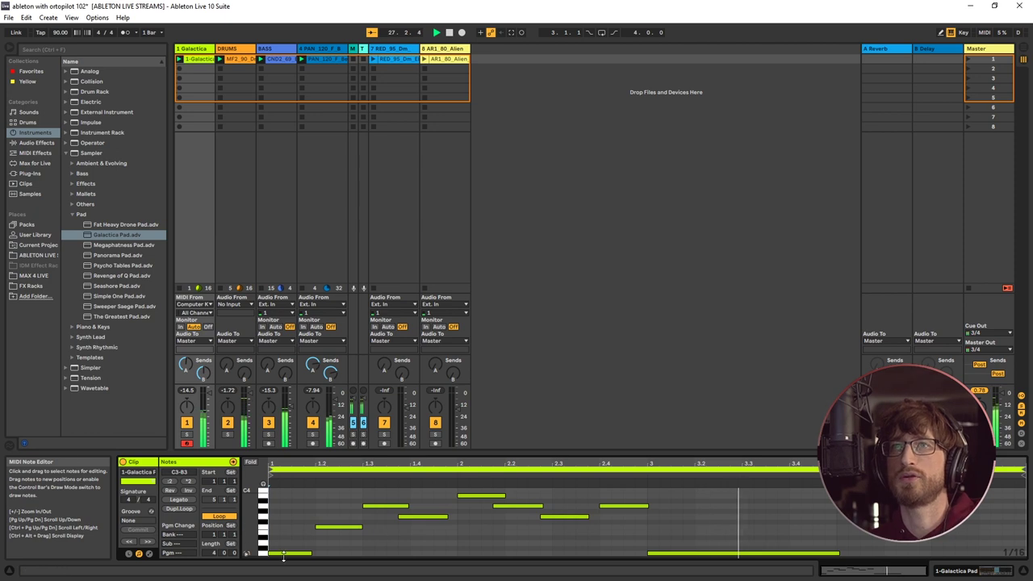
drag(415, 517, 428, 518)
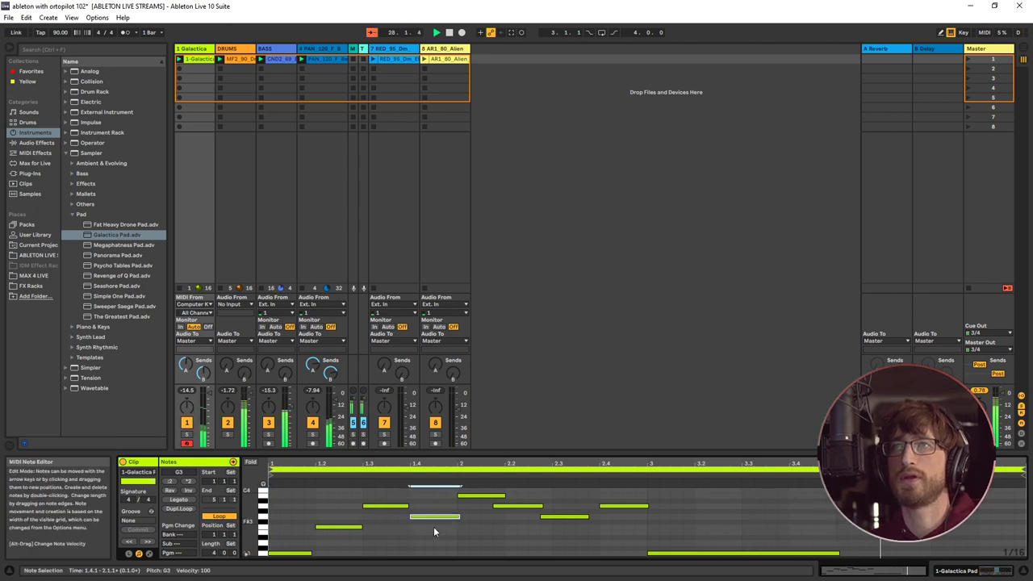
drag(489, 499, 581, 525)
click(327, 539)
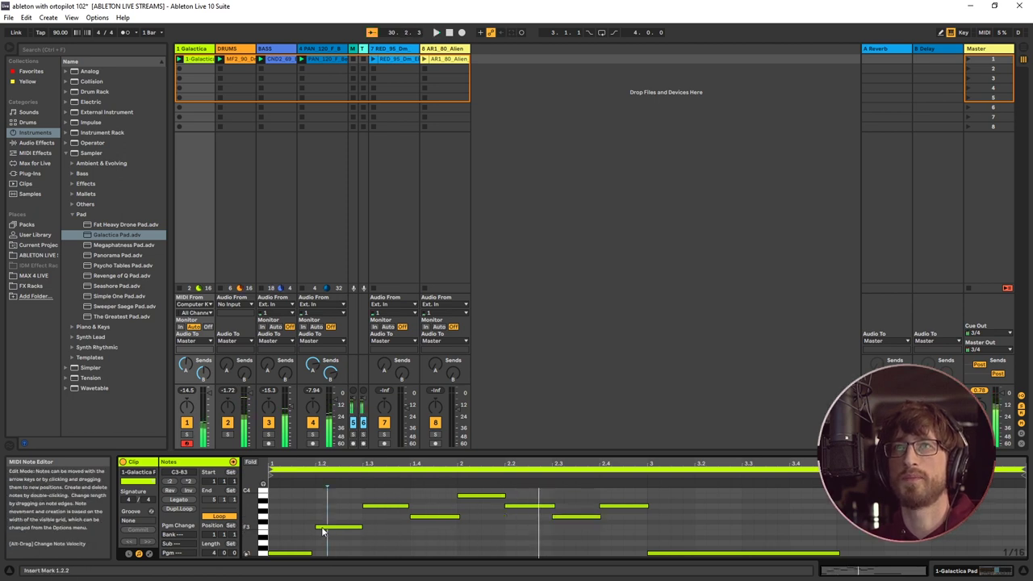
Audition individual notes of the clip, lower the note at beat 1.2 to E3 and start playback
click(323, 531)
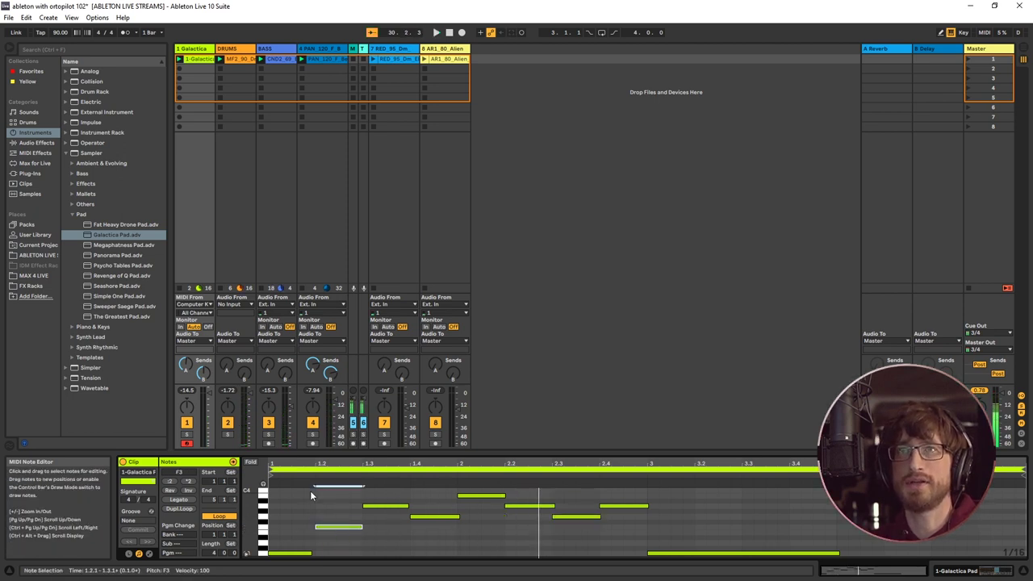
scroll(310, 494, down, 1)
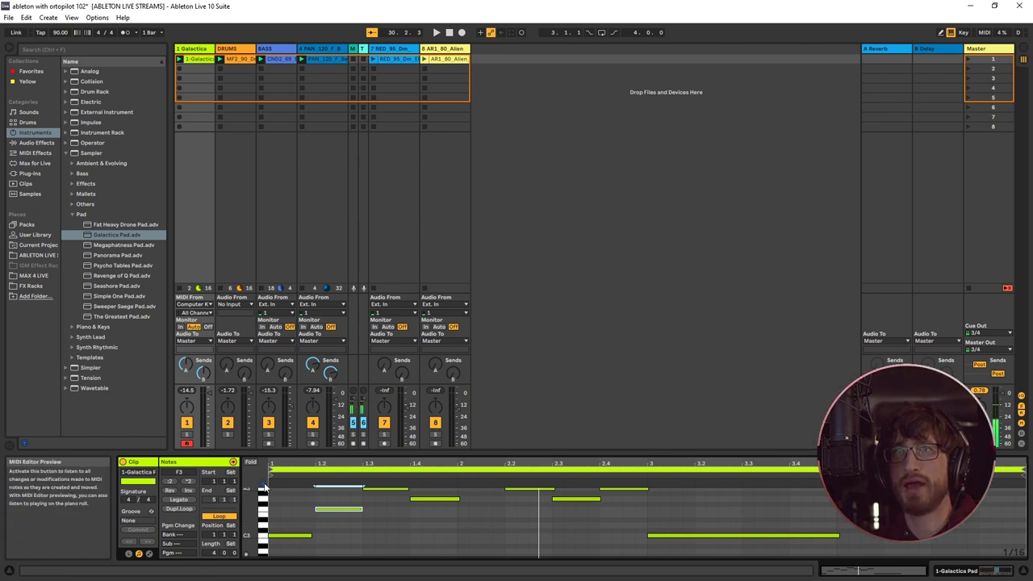
click(295, 536)
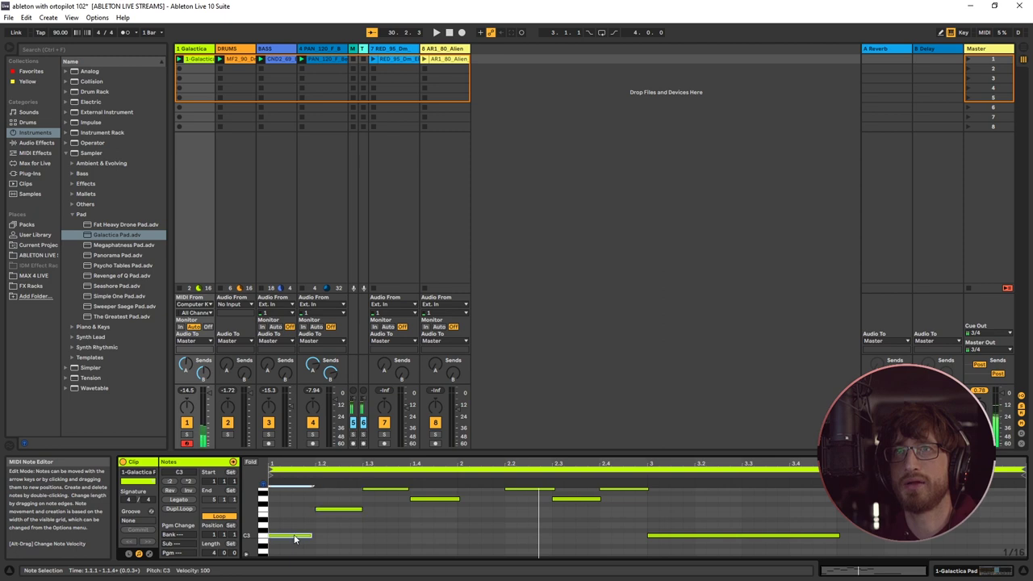
click(396, 490)
key(ctrl+d)
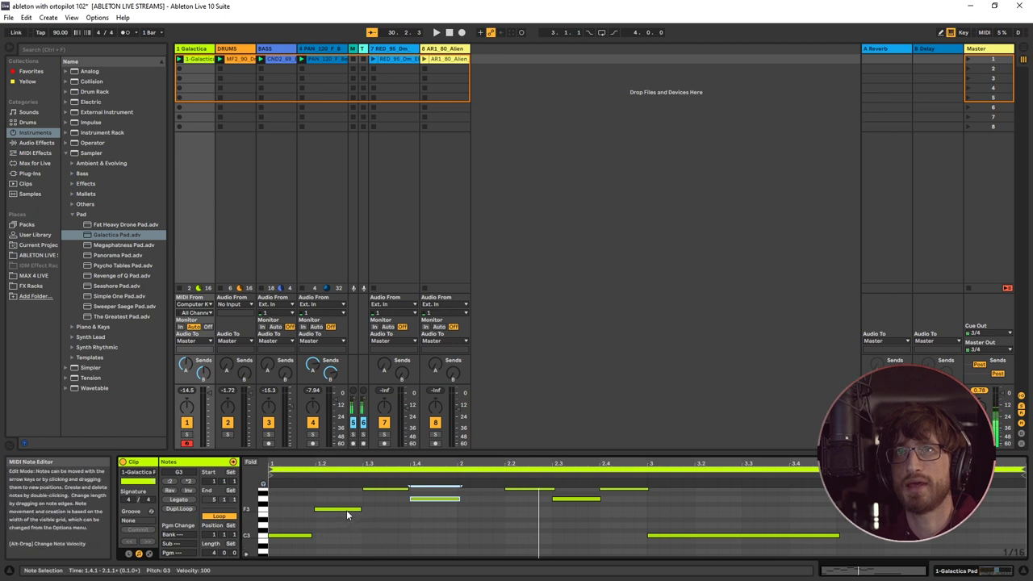
drag(436, 488, 339, 488)
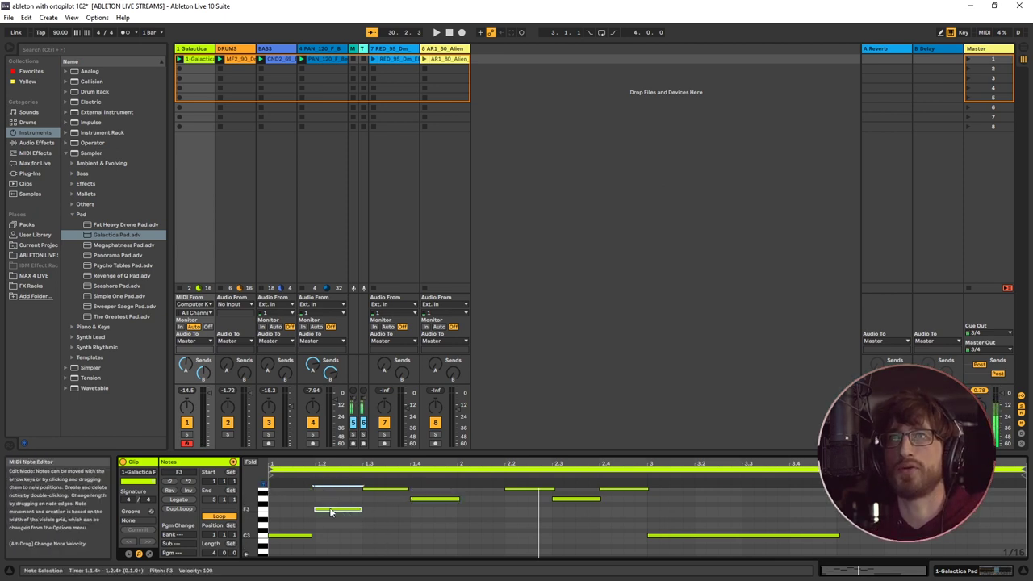
drag(329, 514, 333, 518)
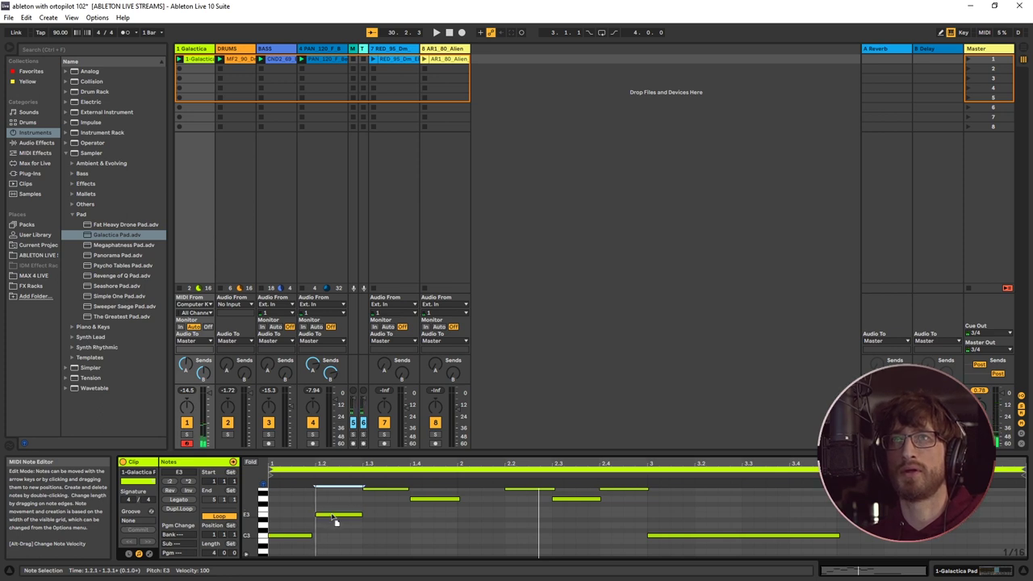
key(space)
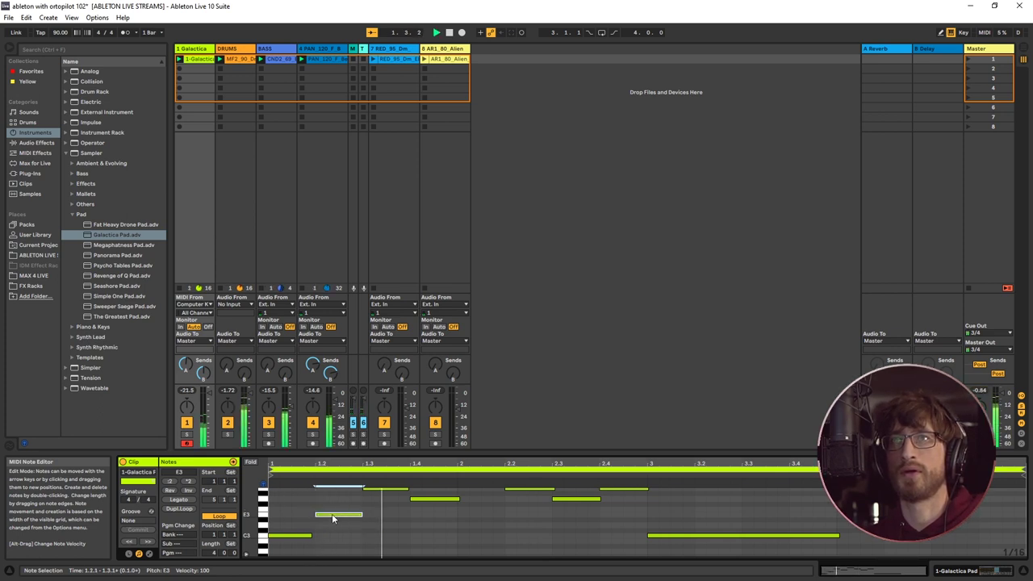
Lower the note at beat 1.3 to F#3 and play the loop back to hear it
drag(392, 490, 393, 513)
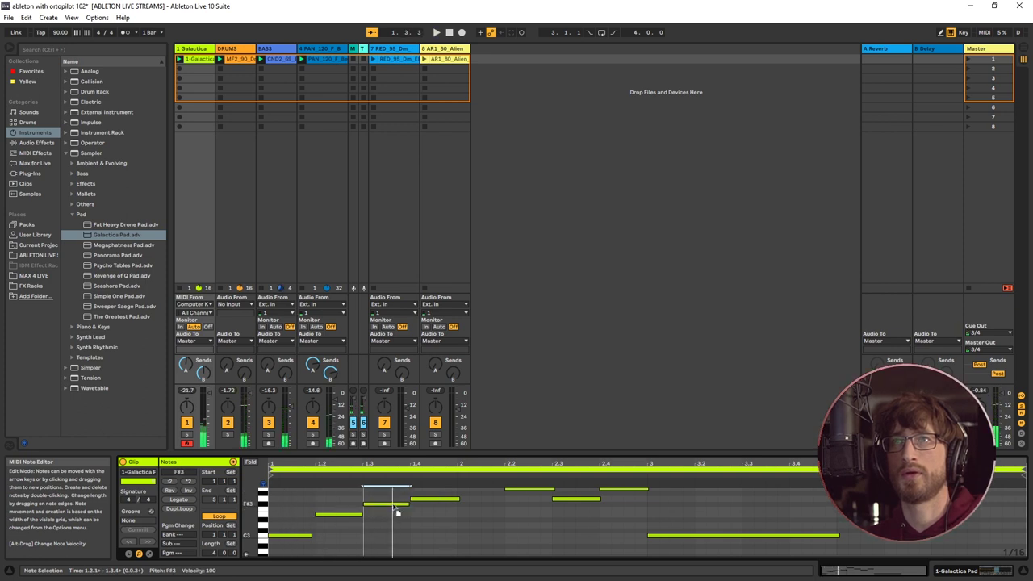
drag(393, 513, 392, 505)
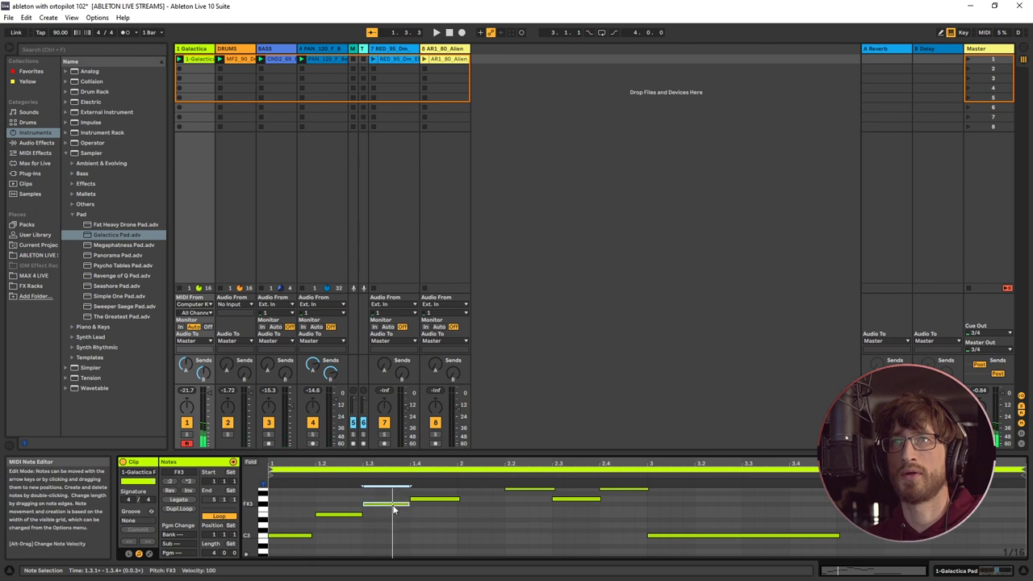
key(space)
key(space)
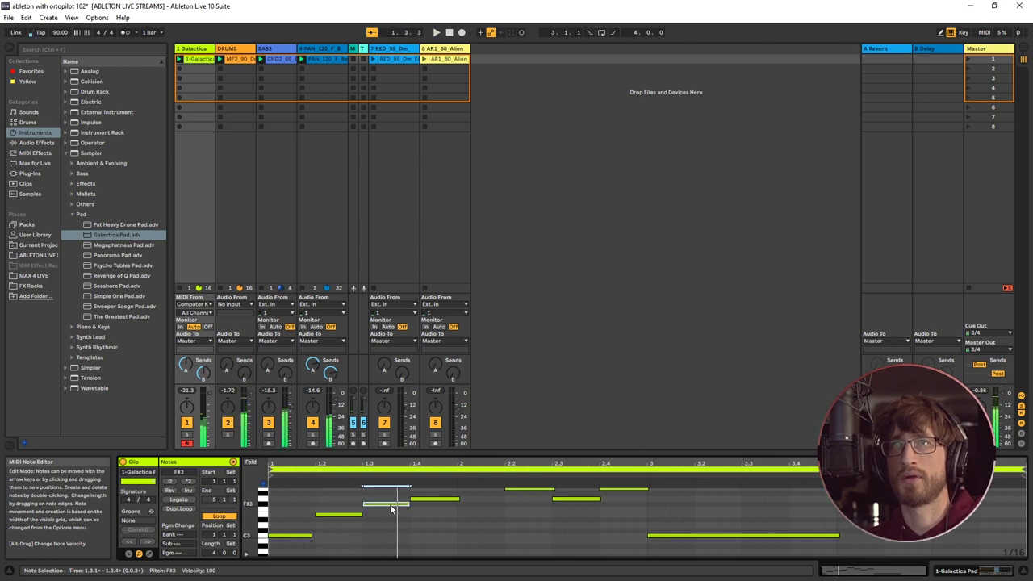
key(space)
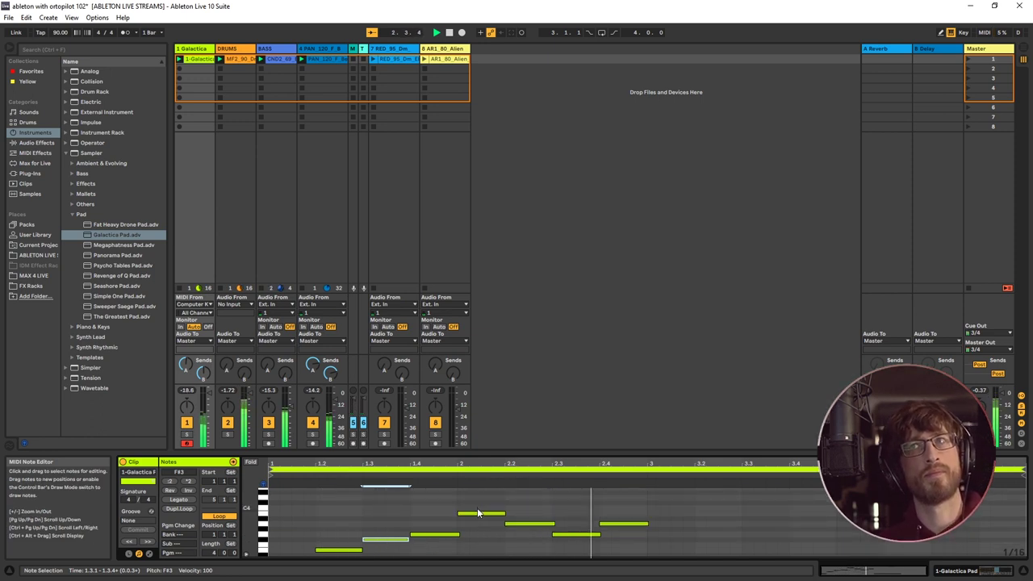
Enlarge the note editor to show the velocity lane and reduce the velocity of the long C3 note at bar 3
scroll(477, 511, up, 2)
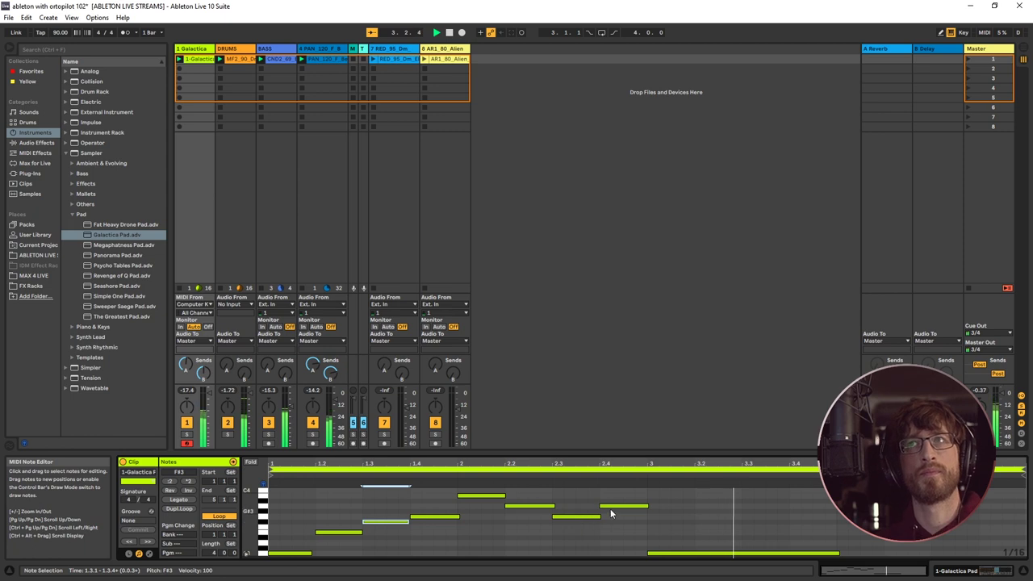
scroll(672, 521, down, 2)
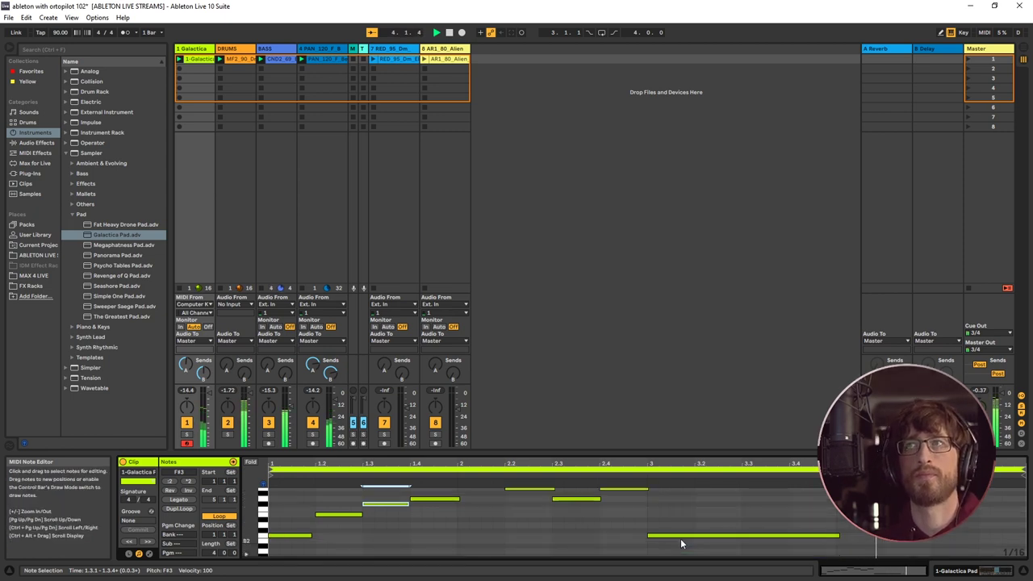
drag(618, 454, 616, 373)
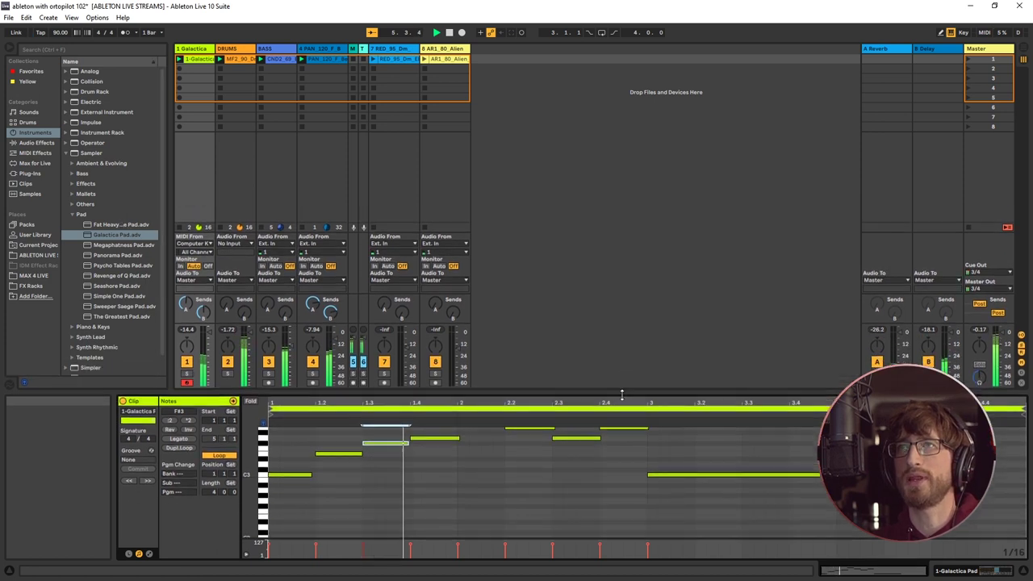
click(699, 440)
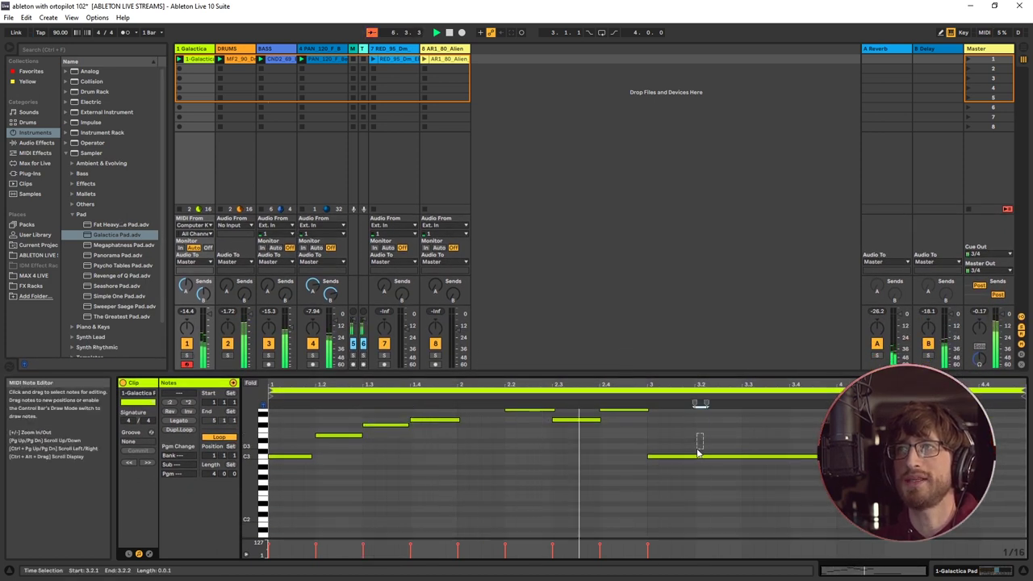
click(647, 549)
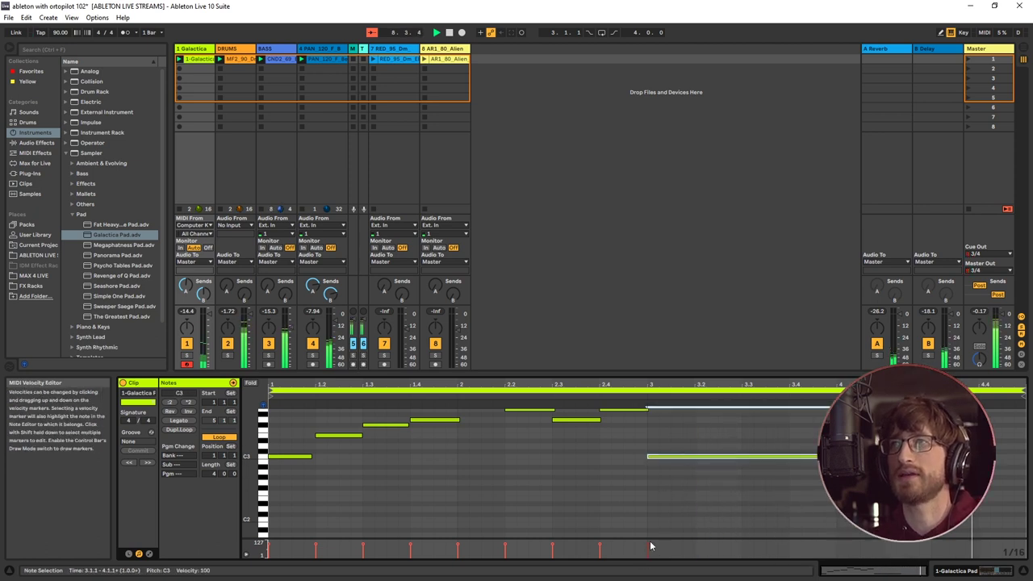
mouse_move(650, 542)
mouse_down()
mouse_move(650, 572)
mouse_move(648, 553)
mouse_up()
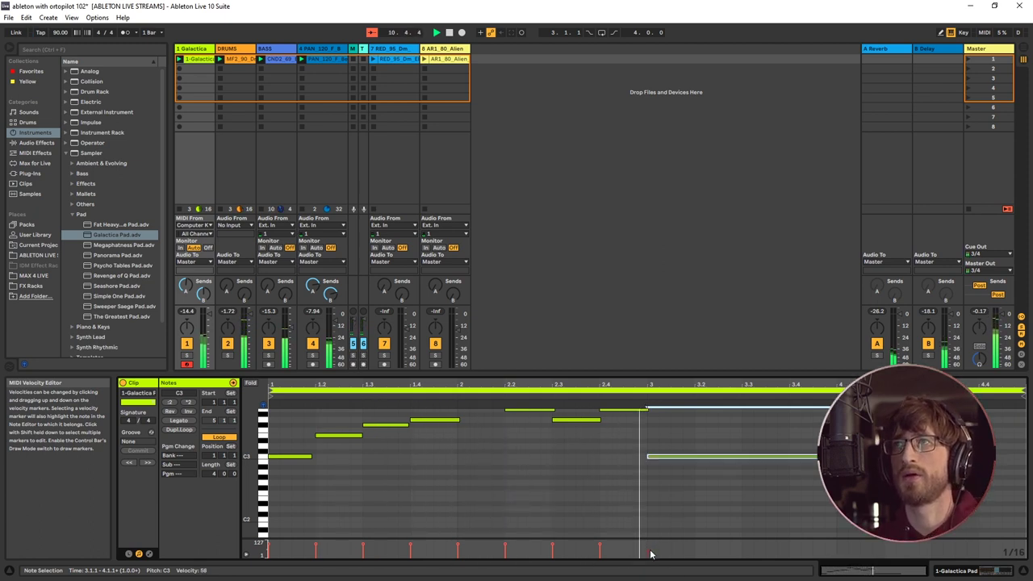
drag(651, 552, 648, 554)
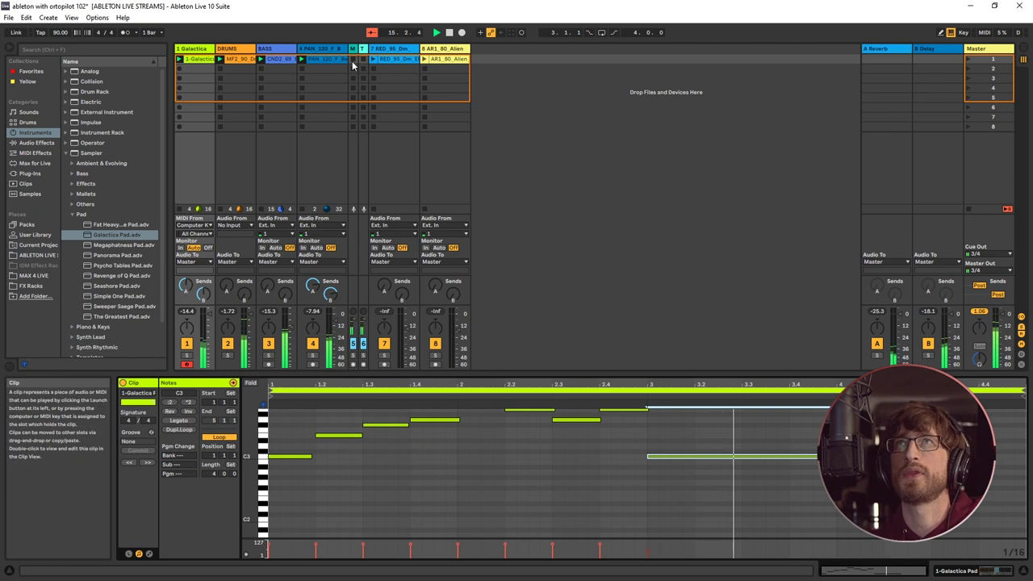
Move the RED_95 guitar and AR1_80 Alien tracks directly after the pan drum track and stop playback
click(396, 50)
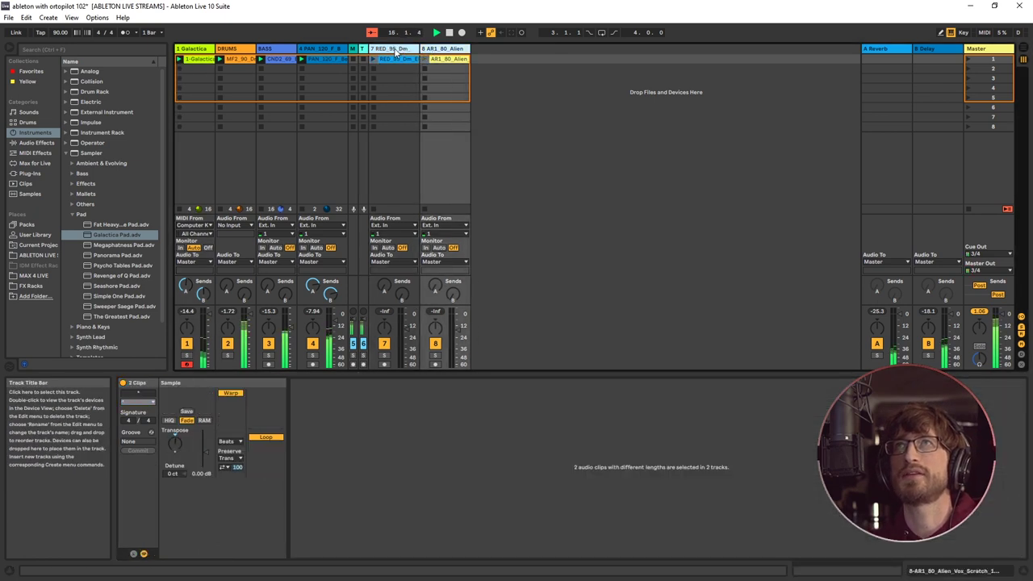
drag(395, 51, 346, 50)
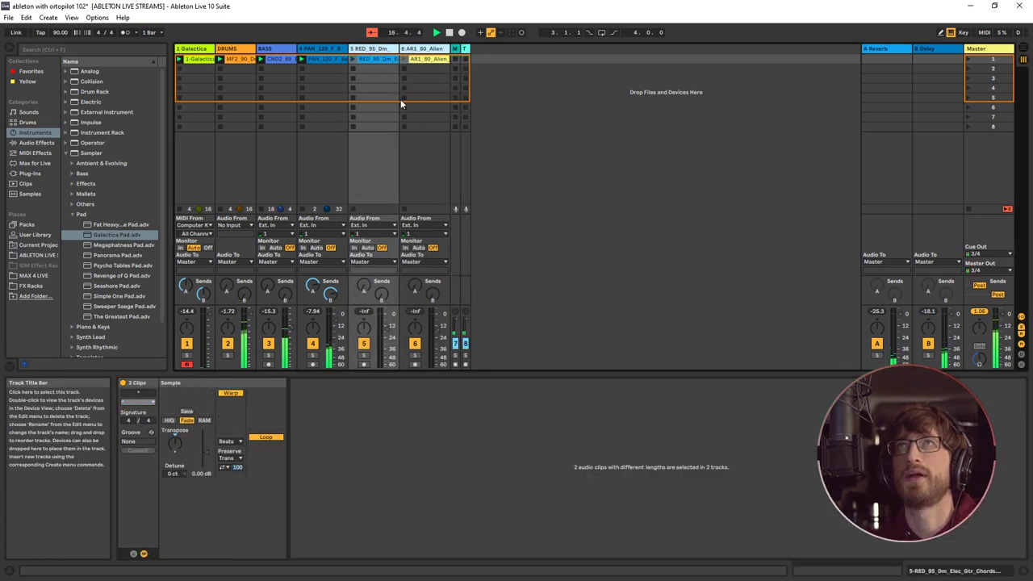
click(544, 148)
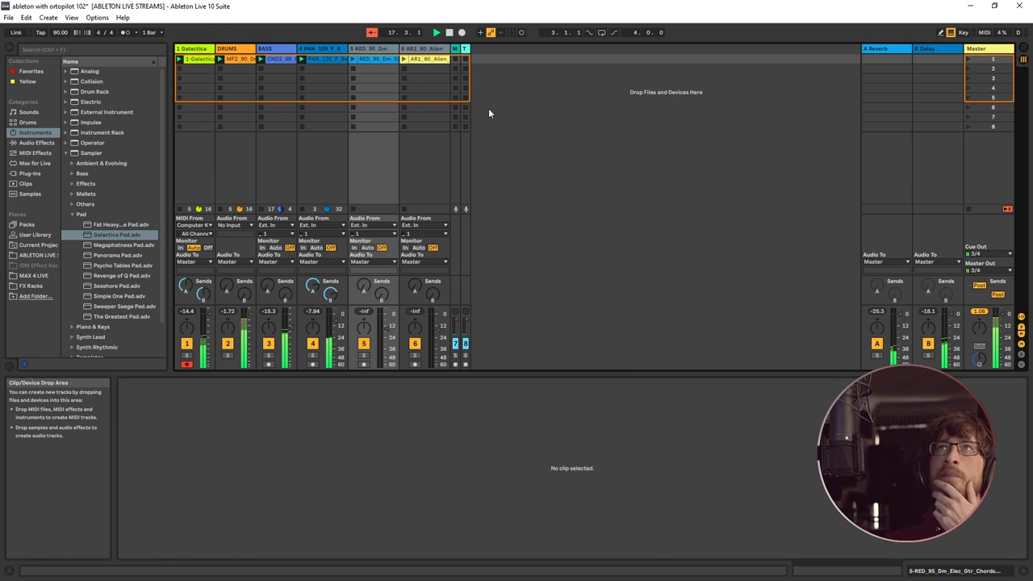
click(450, 32)
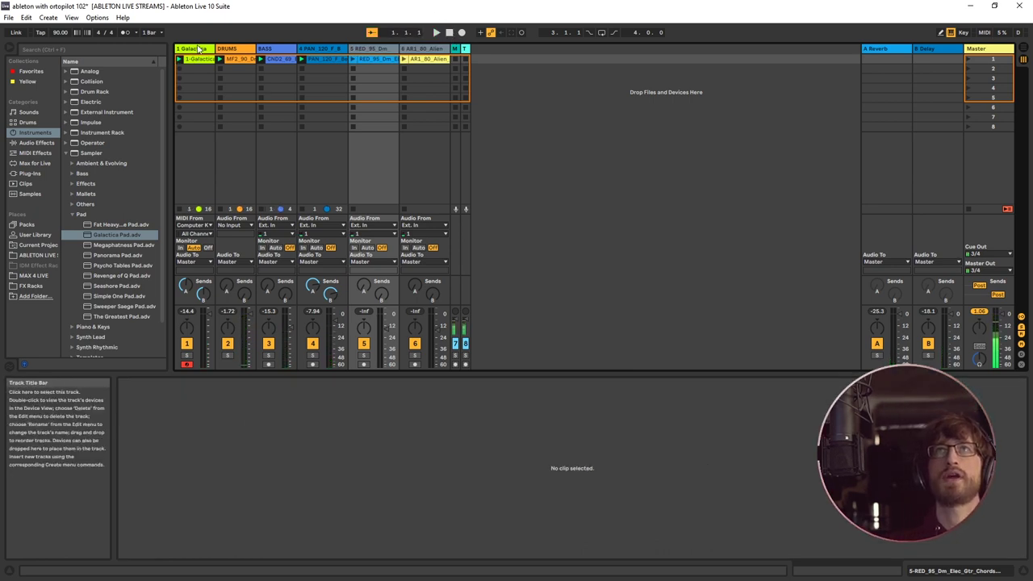
Rename the pan drum track as HANDPAN
click(199, 49)
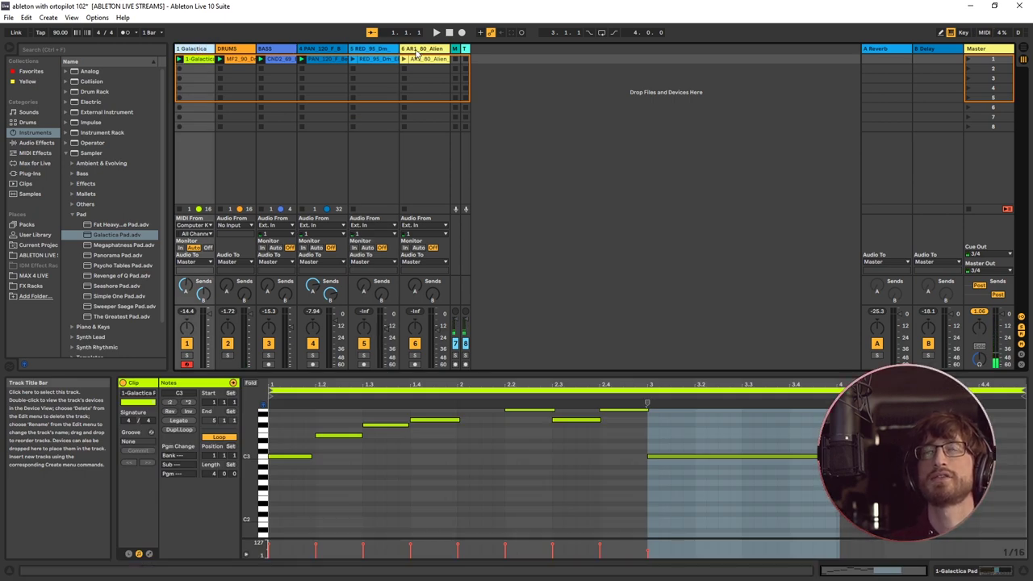
click(331, 50)
right_click(328, 50)
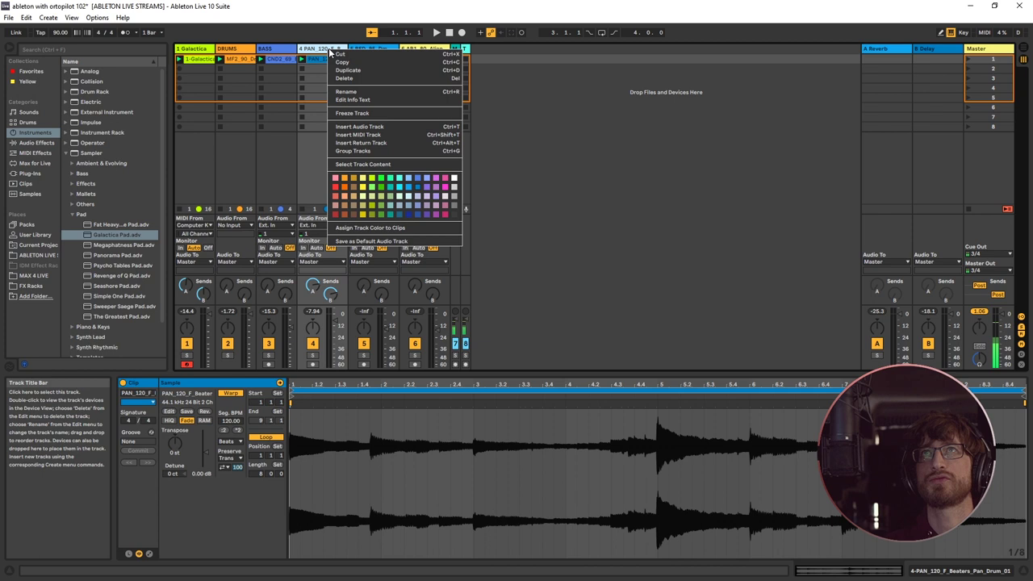
click(363, 92)
text(P)
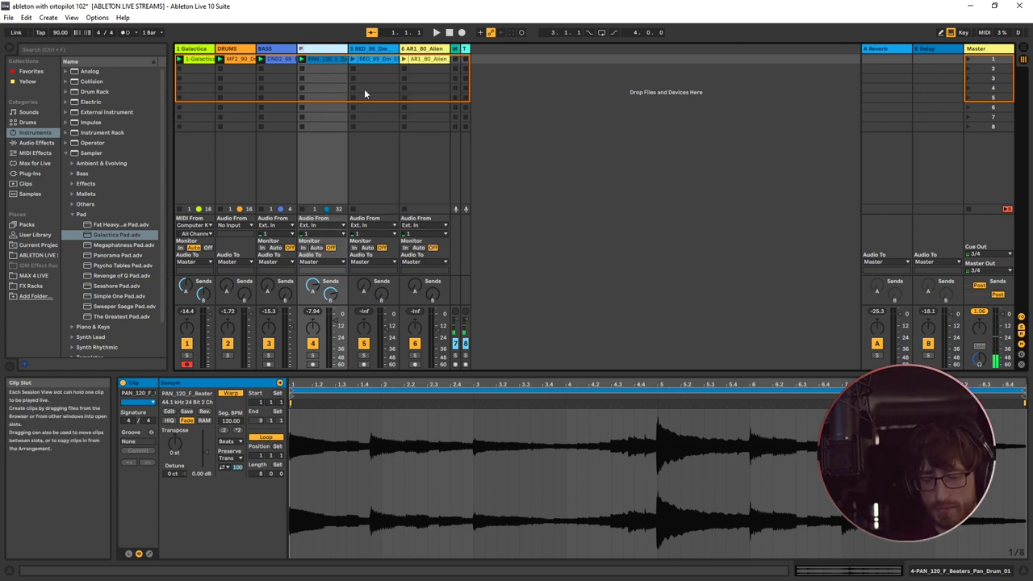
key(BackSpace)
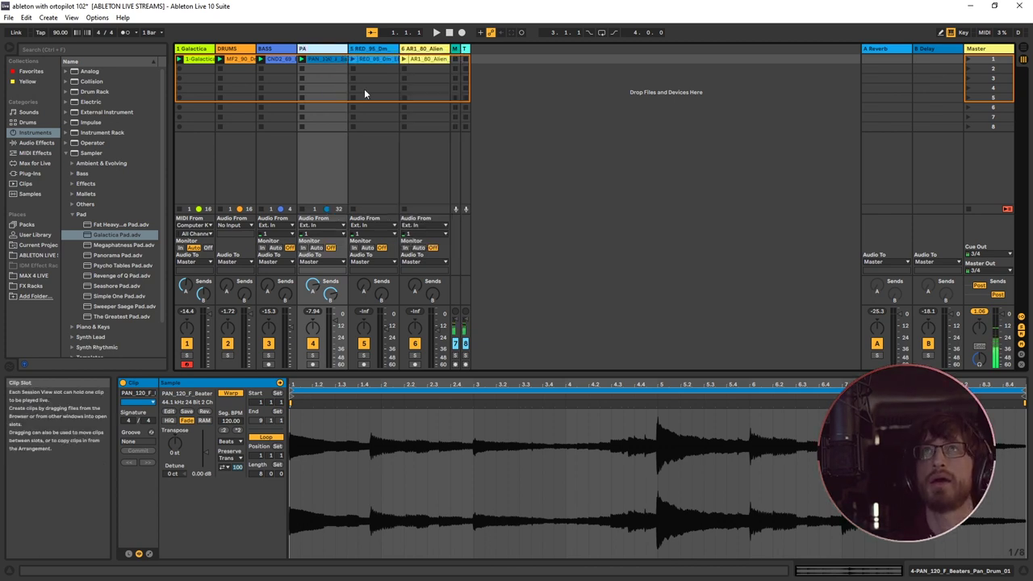
text(HANDPAN)
key(Return)
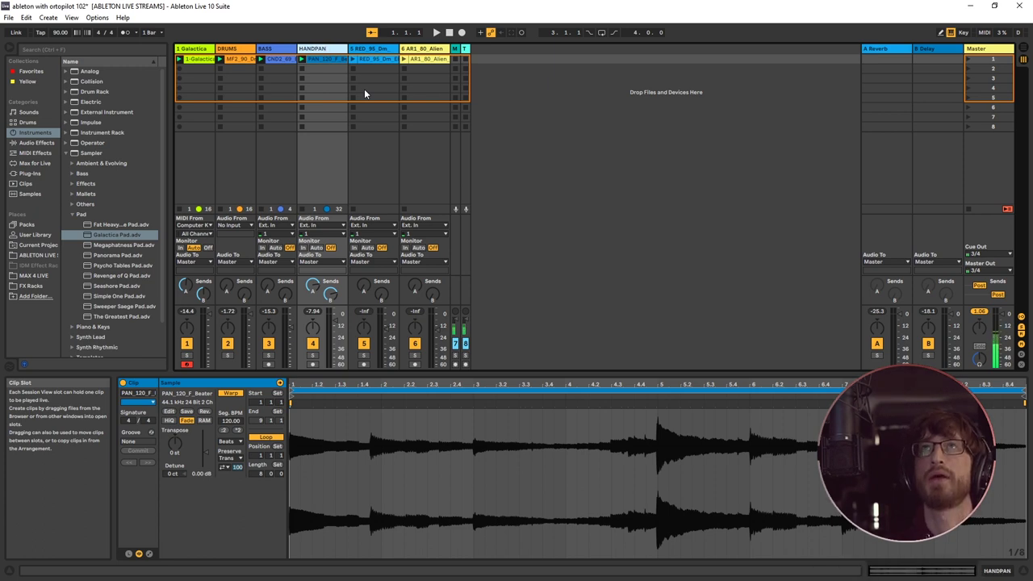
Launch the RED_95 electric guitar clip on its own and rename its track as GUITAR
click(353, 60)
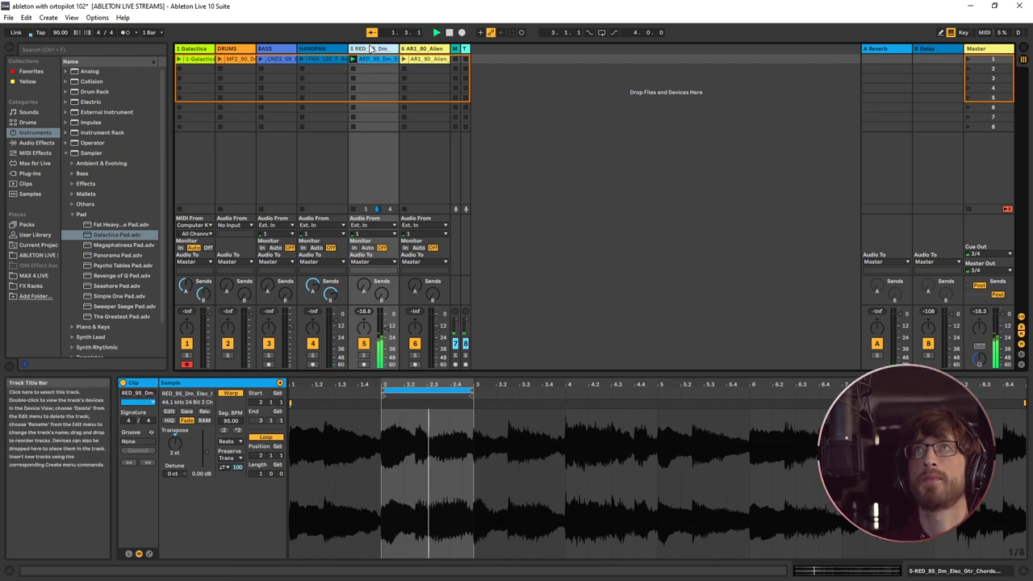
right_click(372, 49)
click(399, 86)
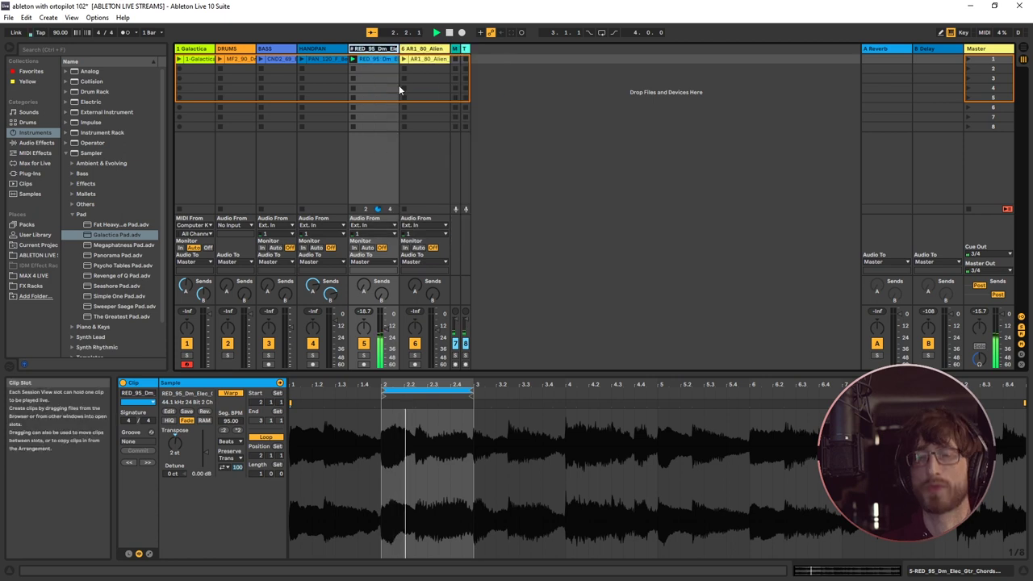
text(GUITAR)
key(Return)
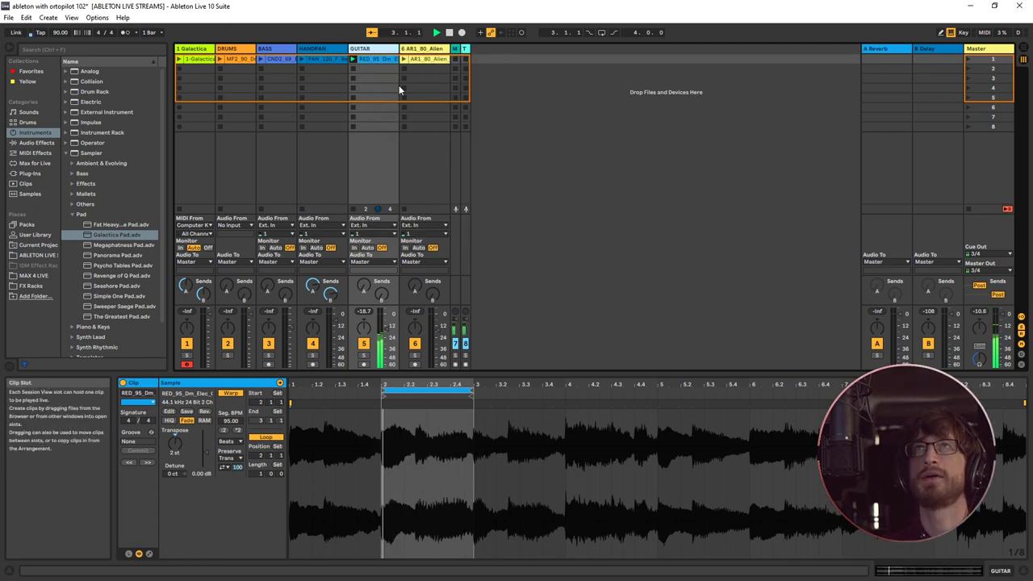
Rename the AR1_80 Alien track as VOX
right_click(421, 50)
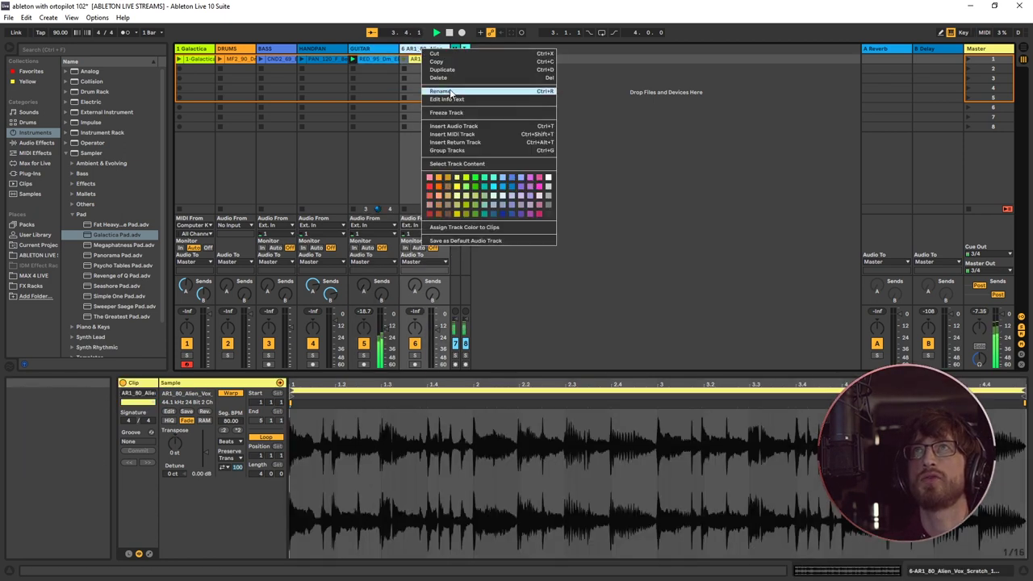
click(449, 91)
text(VOX)
key(Return)
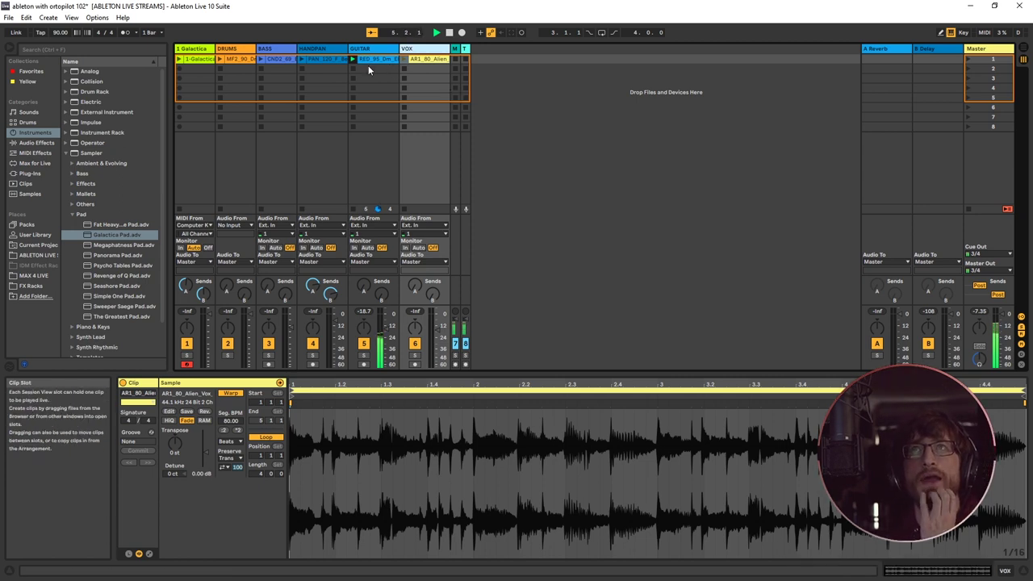
Stop playback with the position reset to 1.1.1 and disable the computer MIDI keyboard
double_click(451, 32)
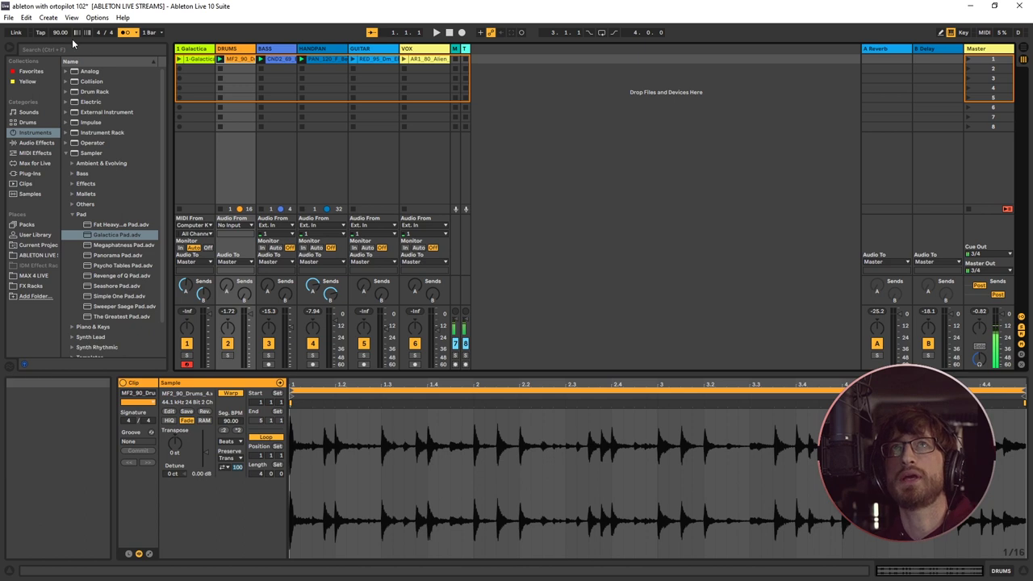
click(99, 19)
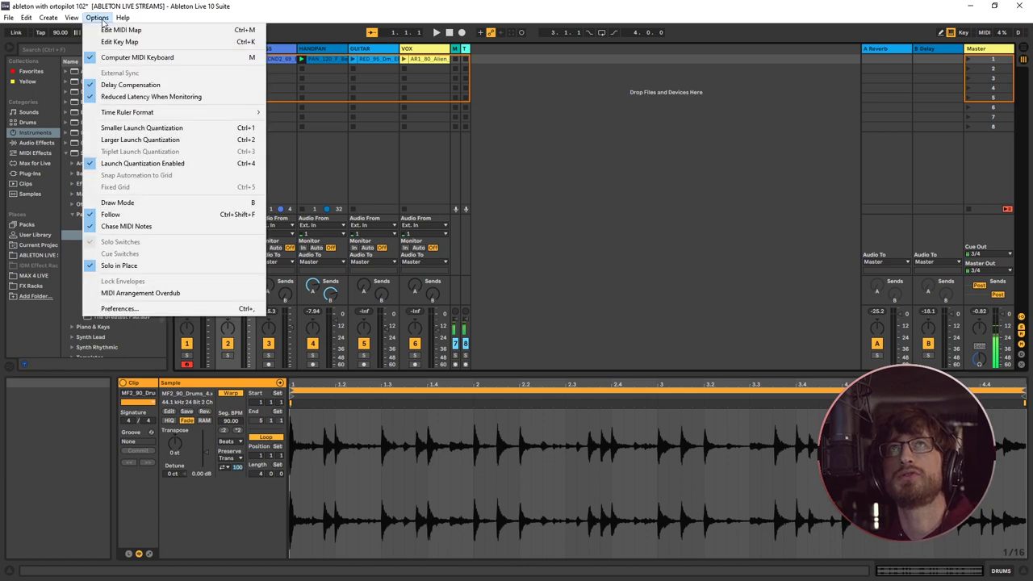
click(131, 59)
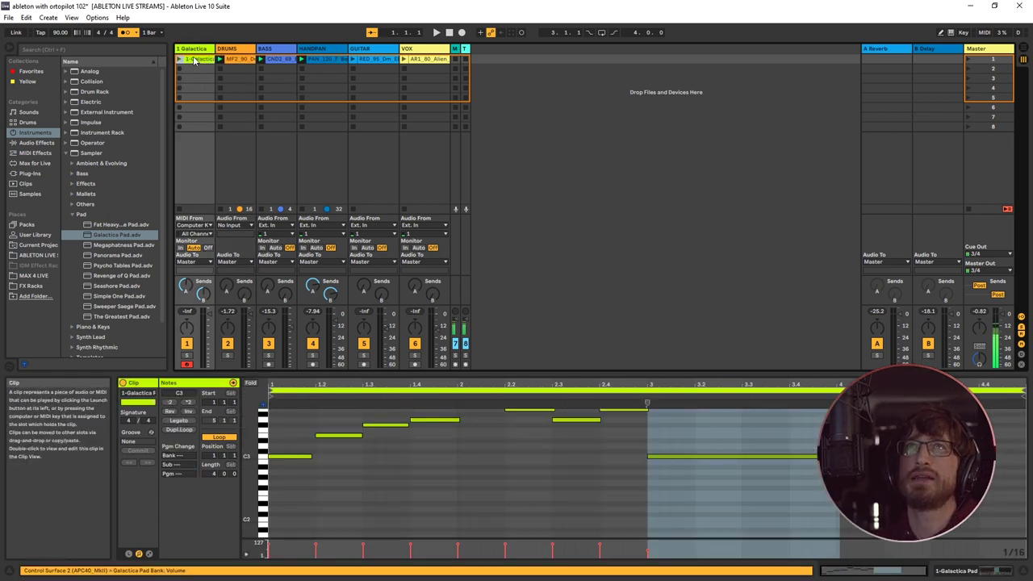
Map computer keys 1 to 6 to the slot 1 clips of Galactica Pad, DRUMS, BASS, HANDPAN, GUITAR and VOX, in track order
click(985, 32)
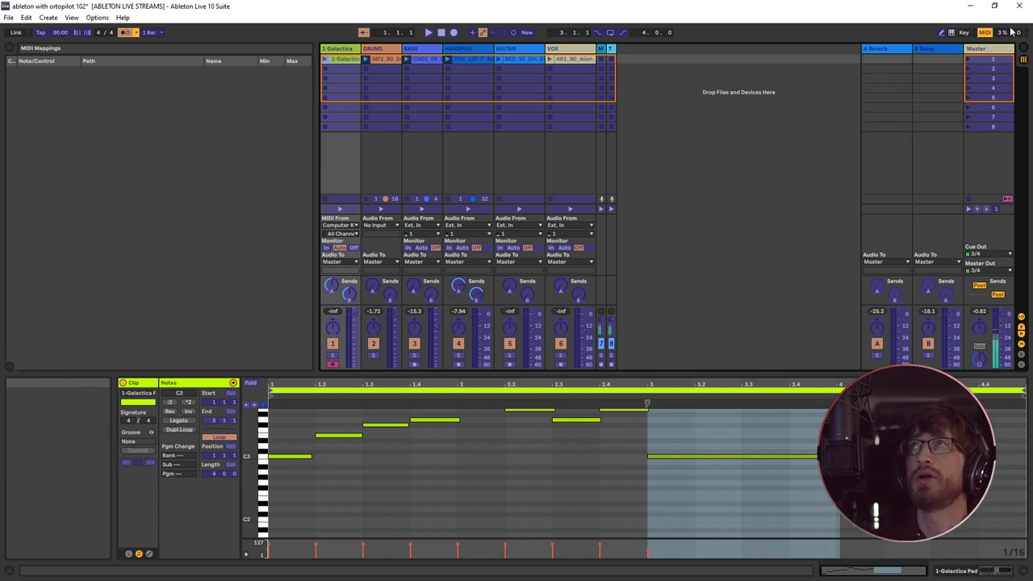
click(986, 35)
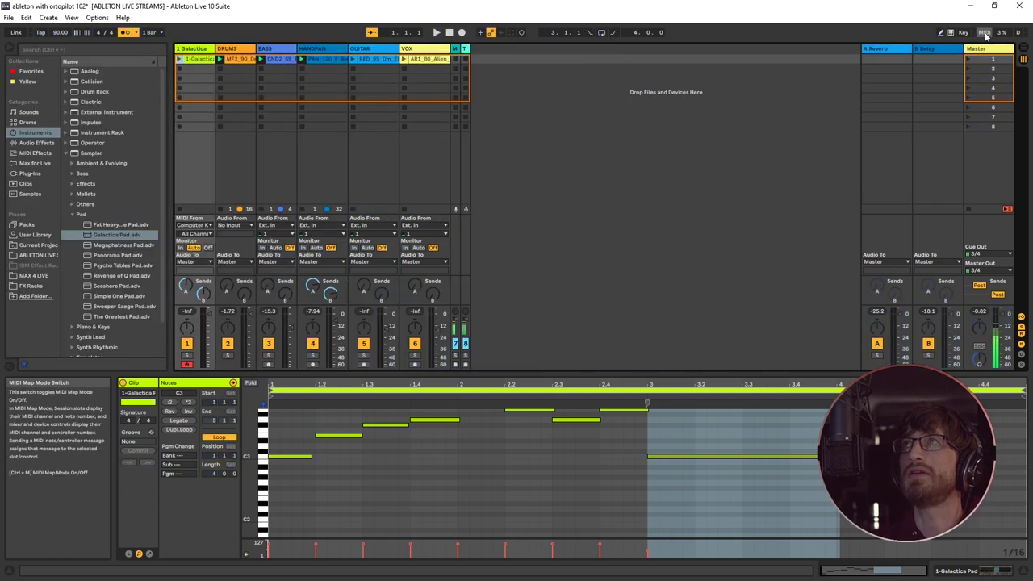
click(964, 33)
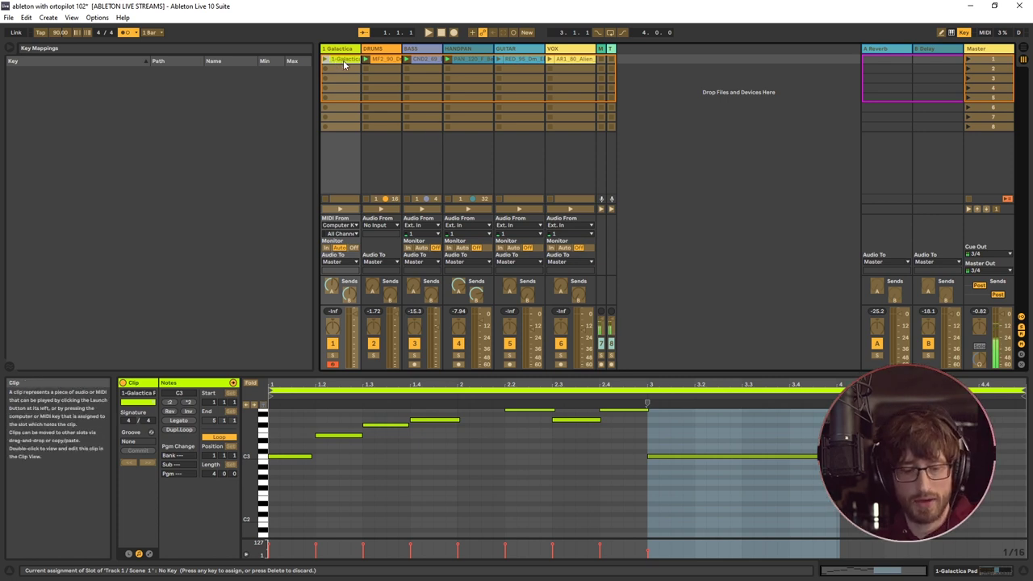
key(1)
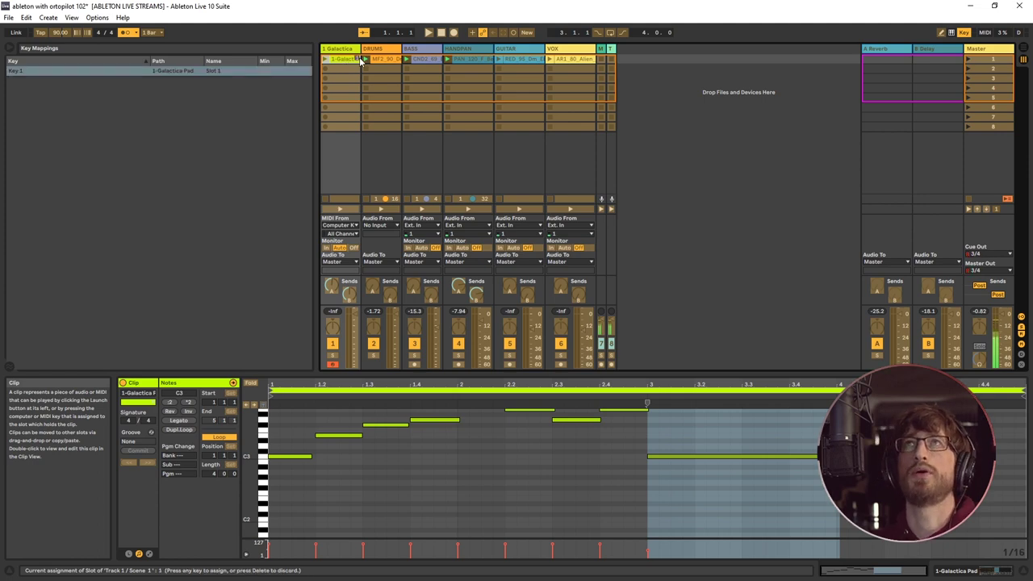
click(383, 58)
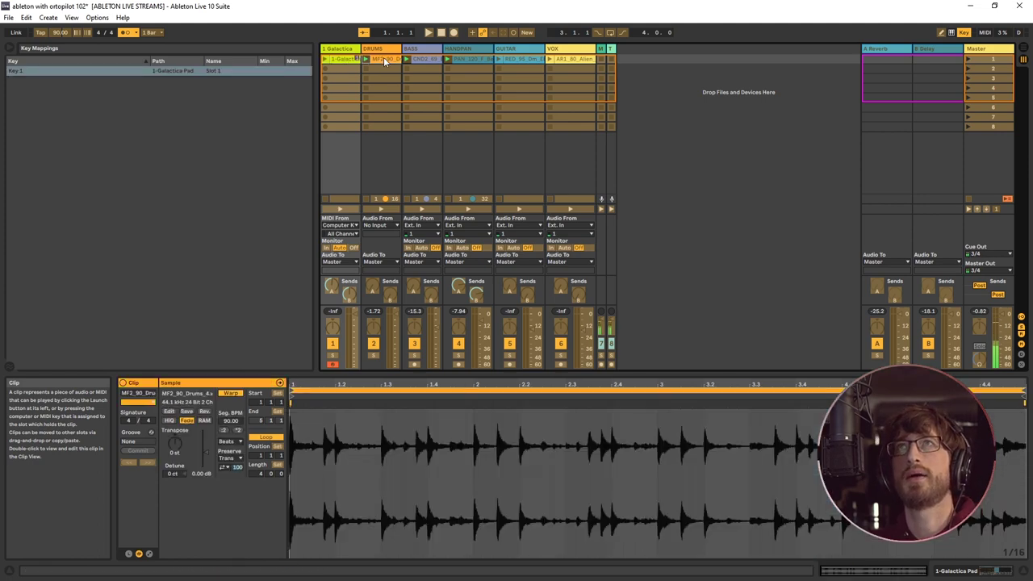
key(2)
click(422, 59)
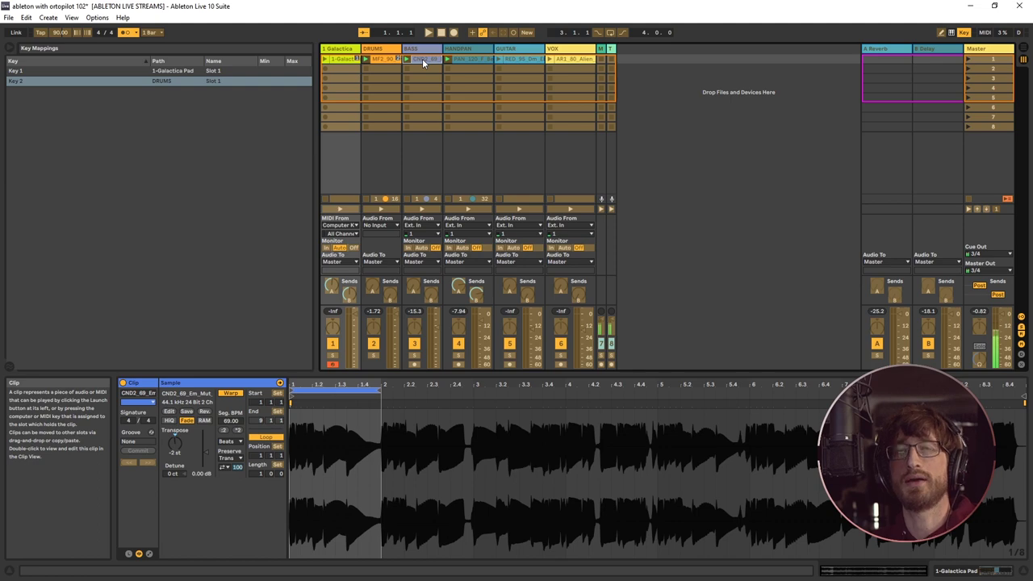
key(3)
click(468, 58)
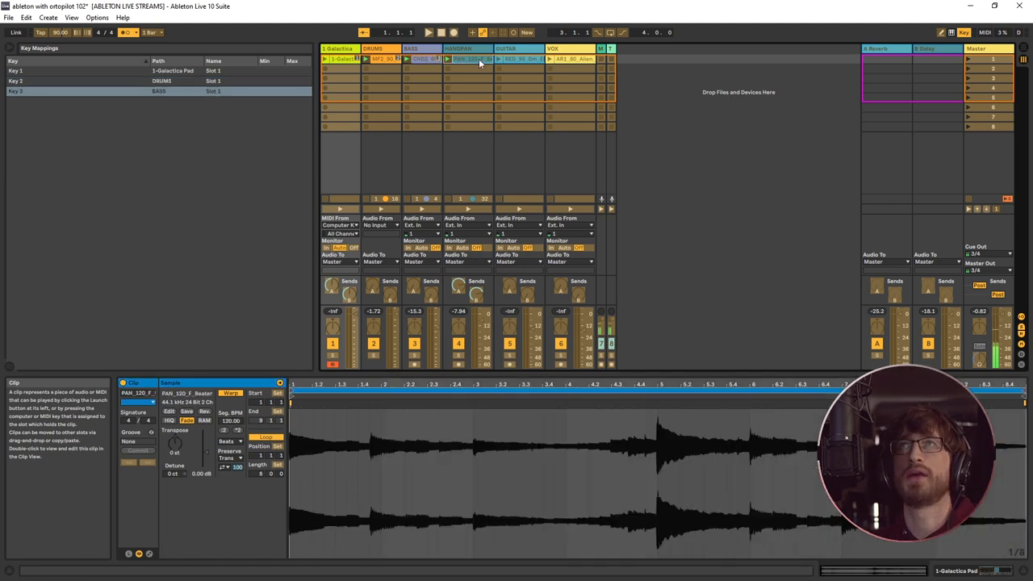
key(4)
click(522, 57)
key(5)
click(580, 61)
key(6)
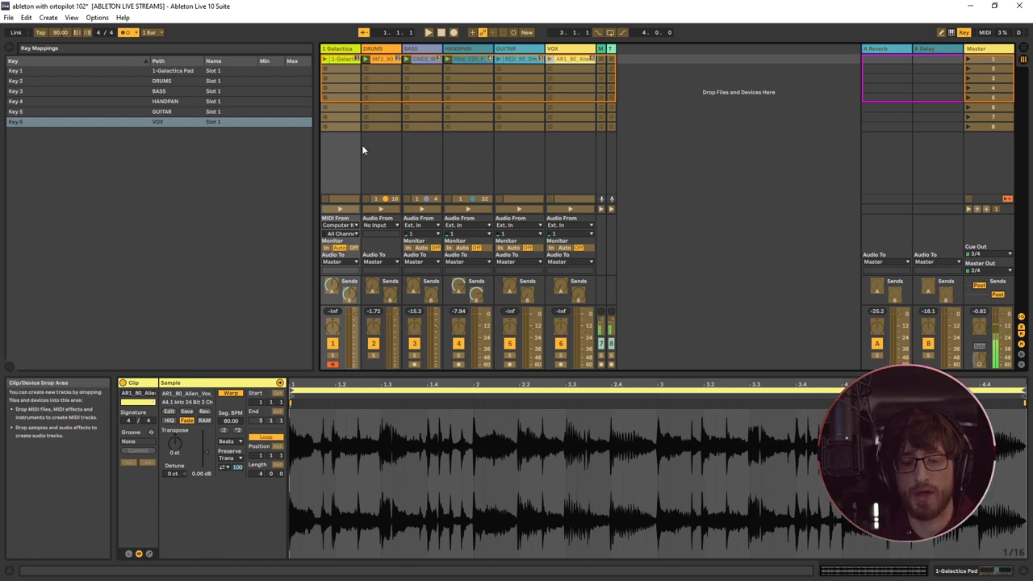
Map the keys q, w, e, r, t and y to the clip stops of the six tracks from Galactica Pad to VOX
click(327, 201)
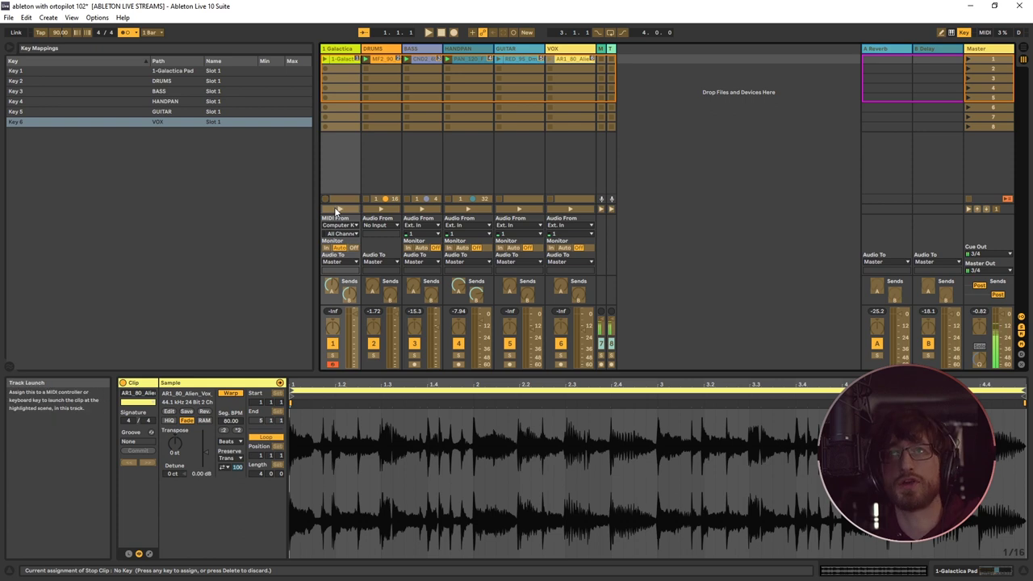
key(q)
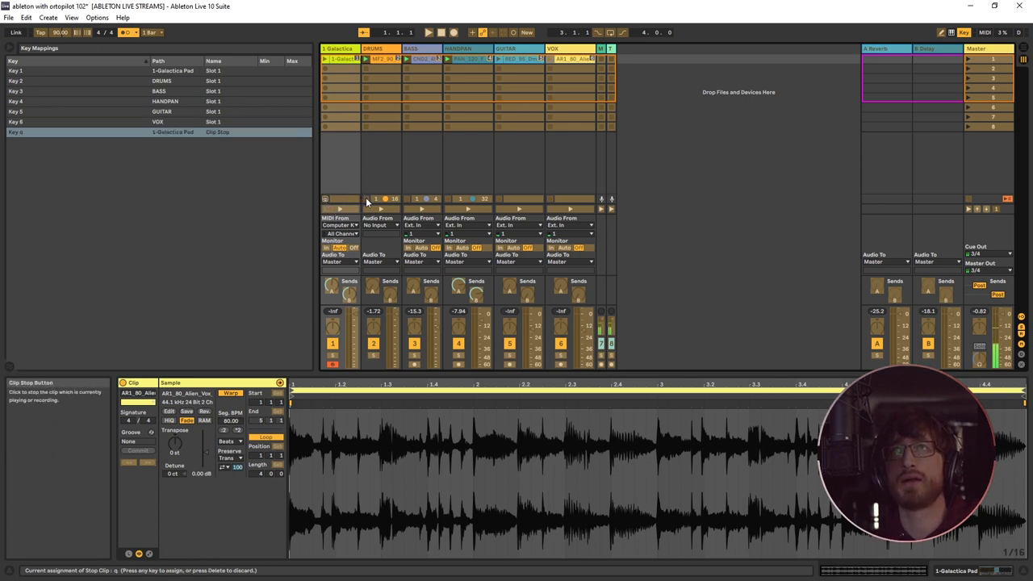
click(366, 199)
key(w)
click(407, 199)
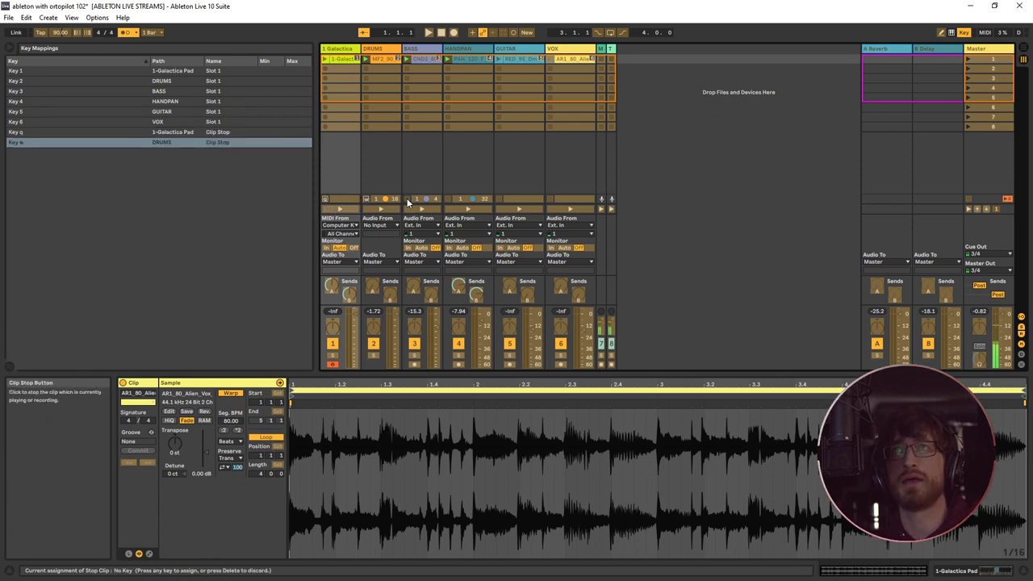
key(e)
click(449, 199)
key(r)
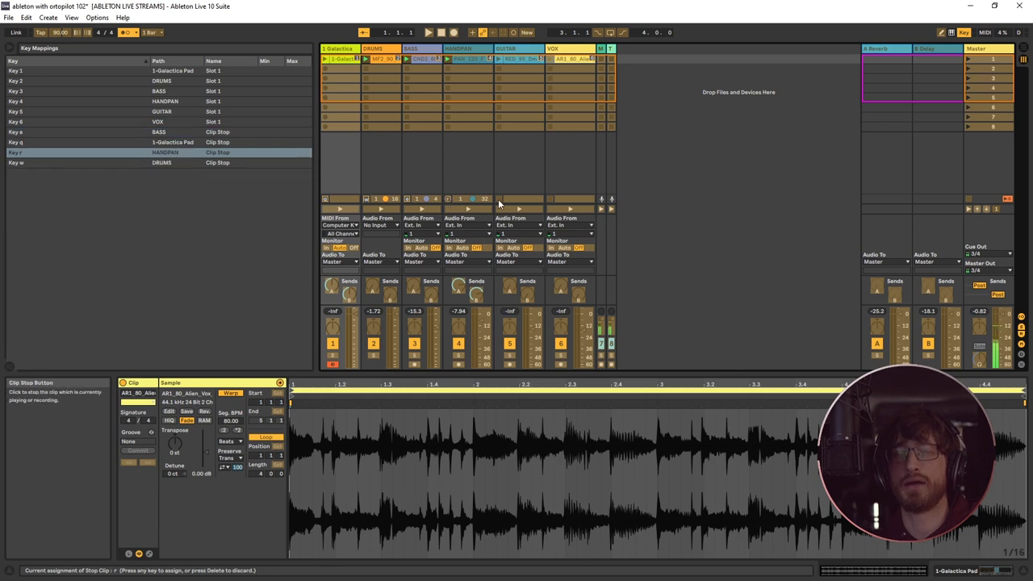
click(499, 199)
key(t)
click(549, 200)
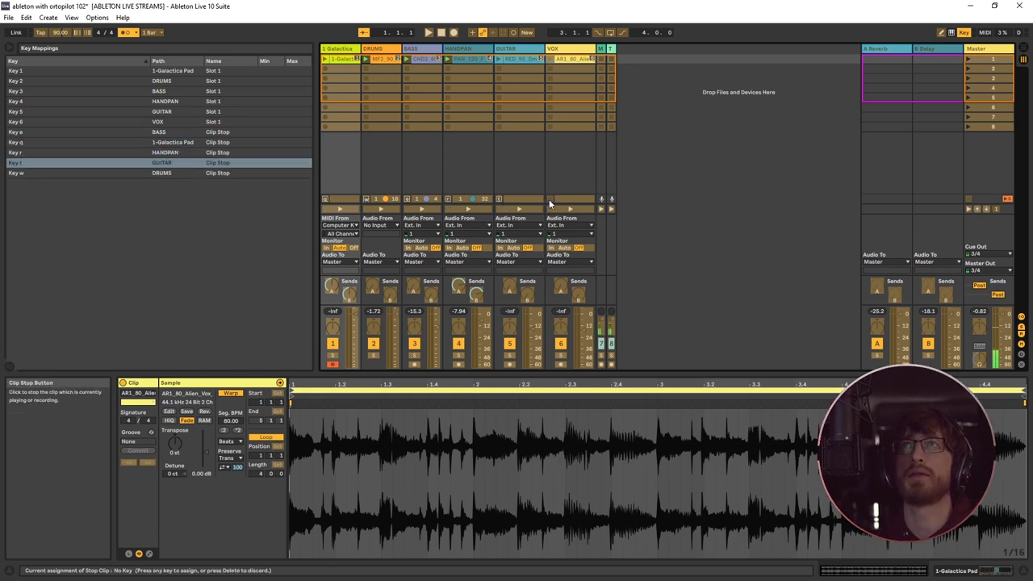
key(y)
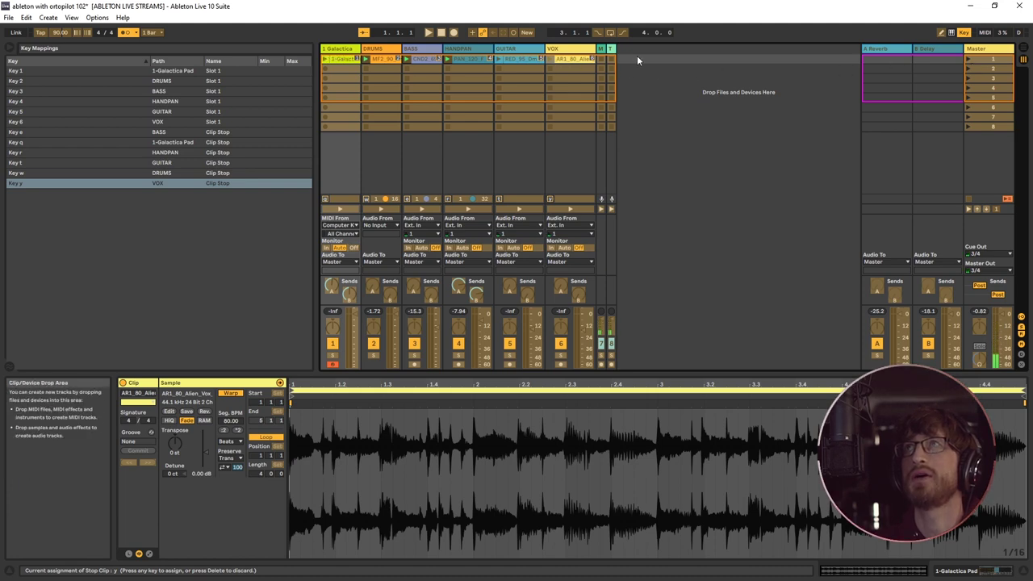
Map key 0 to launching scene 1 and key p to stopping all clips, and leave key mapping mode
click(968, 60)
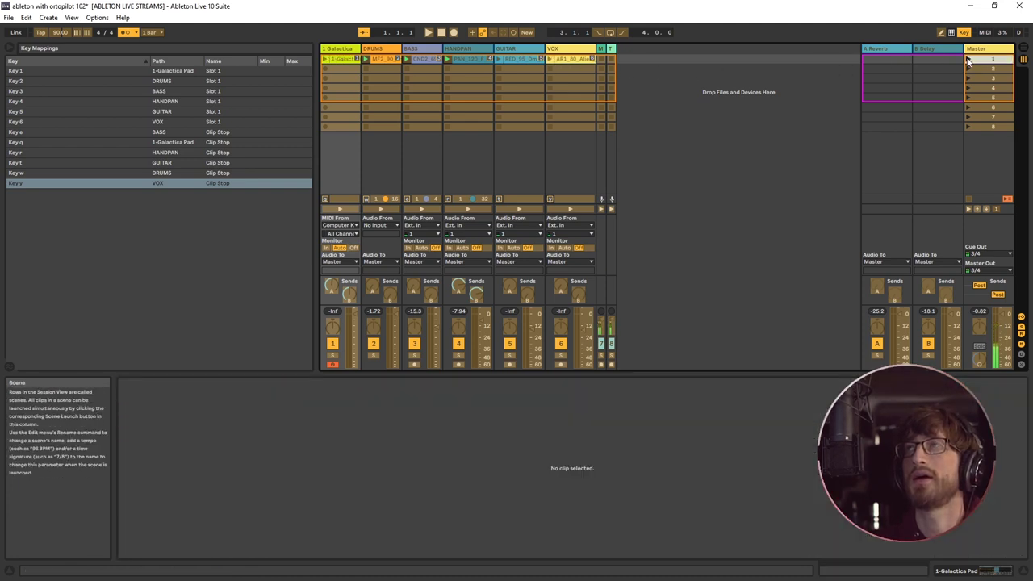
key(0)
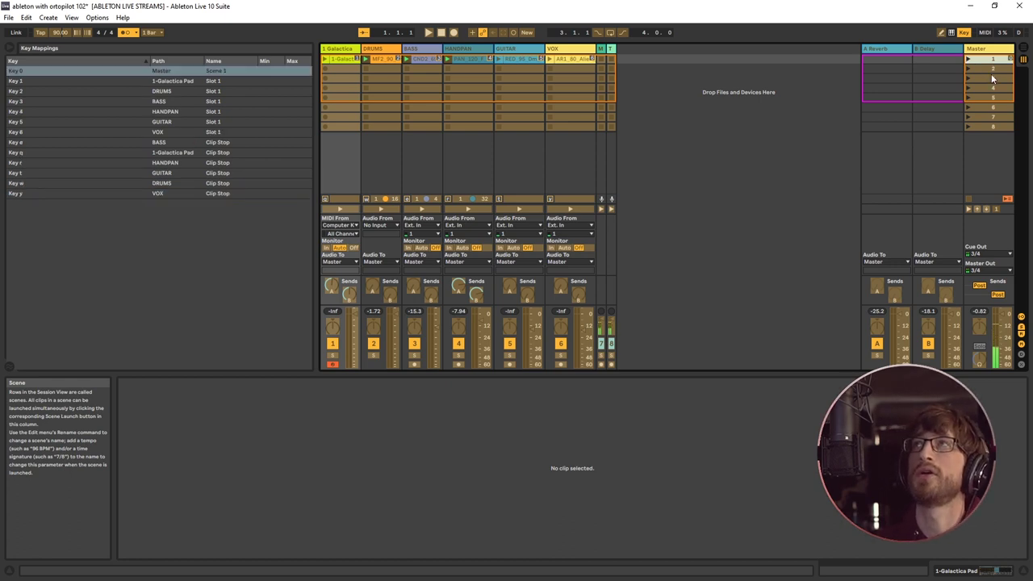
click(969, 201)
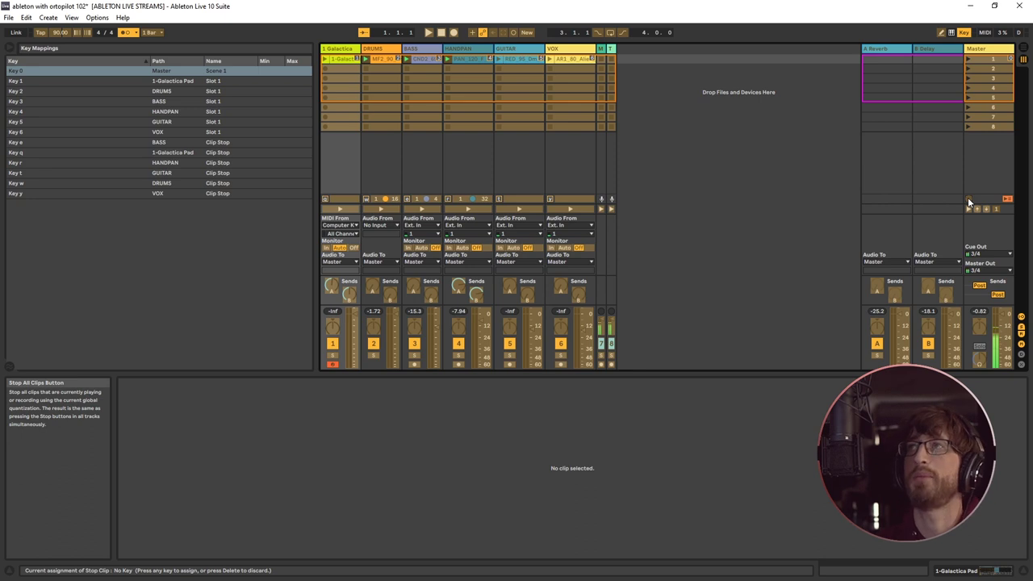
key(p)
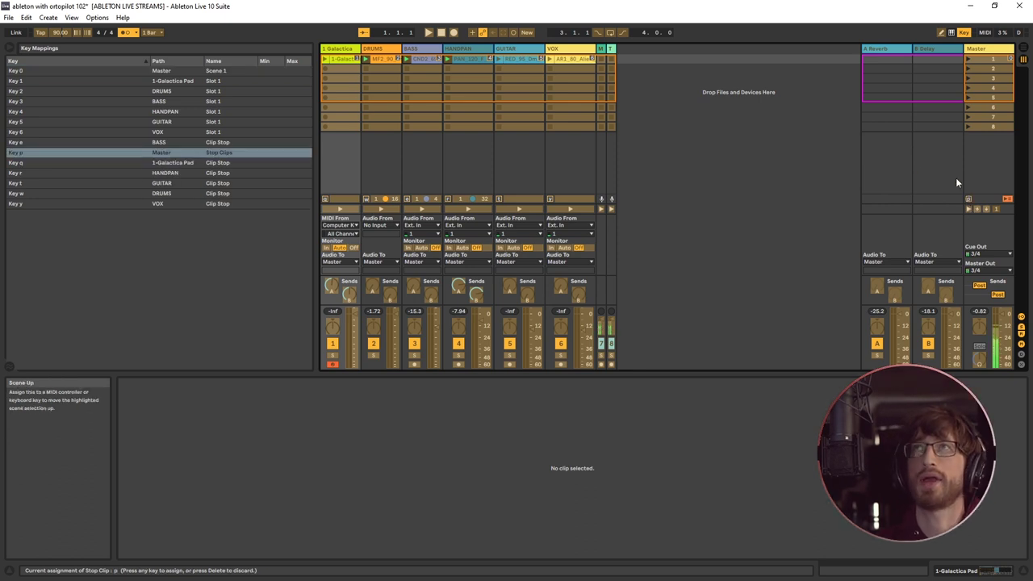
click(965, 33)
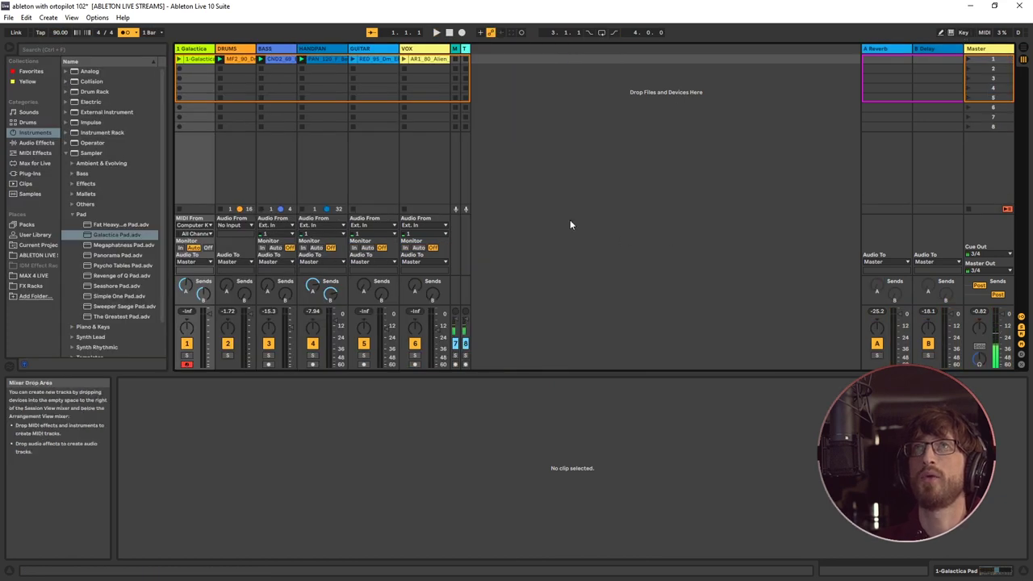
Hide the browser and cue the BASS clip on its own with the transport stopped at the start
click(10, 48)
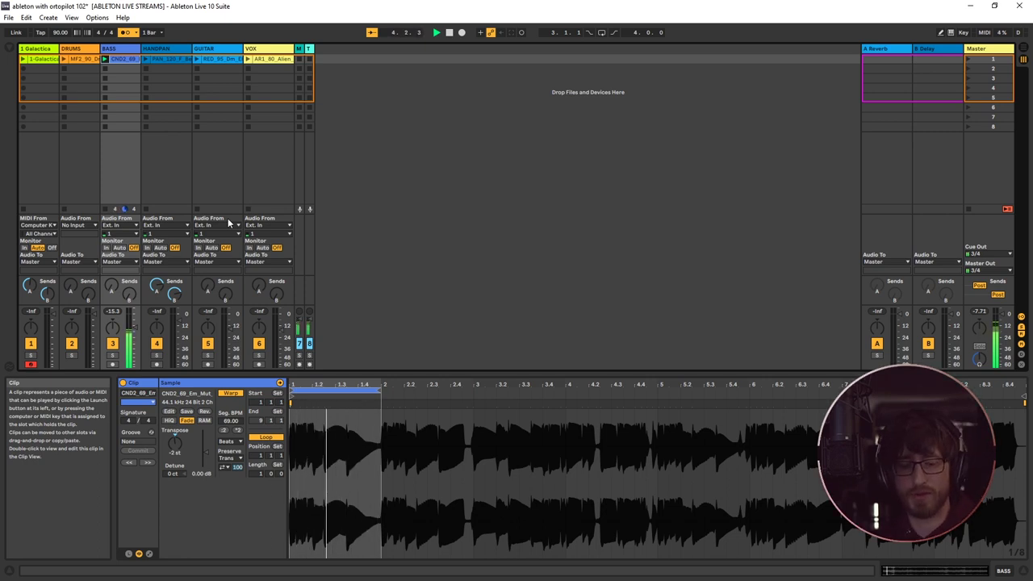
key(Left)
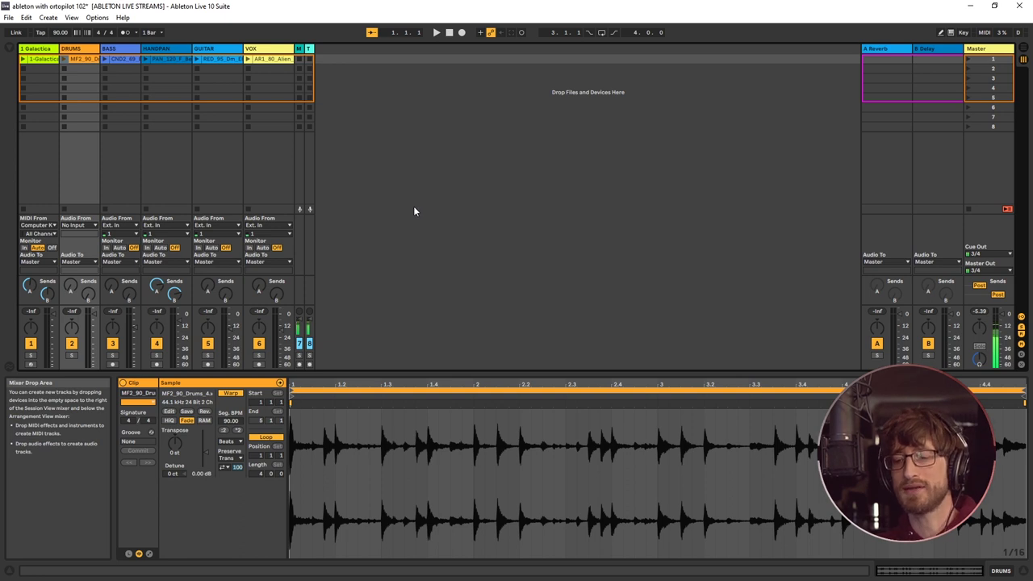
key(Right)
key(Return)
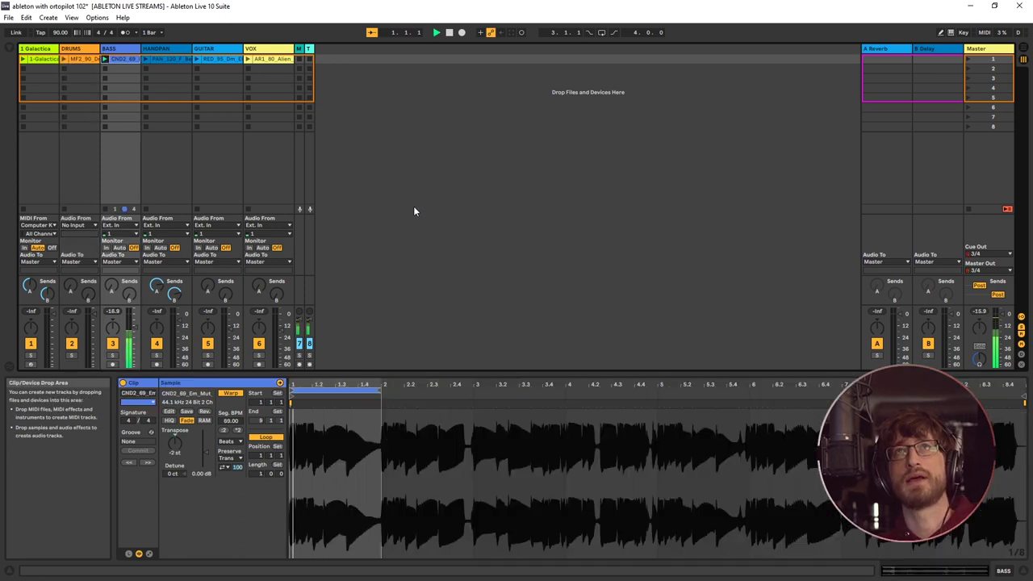
click(450, 36)
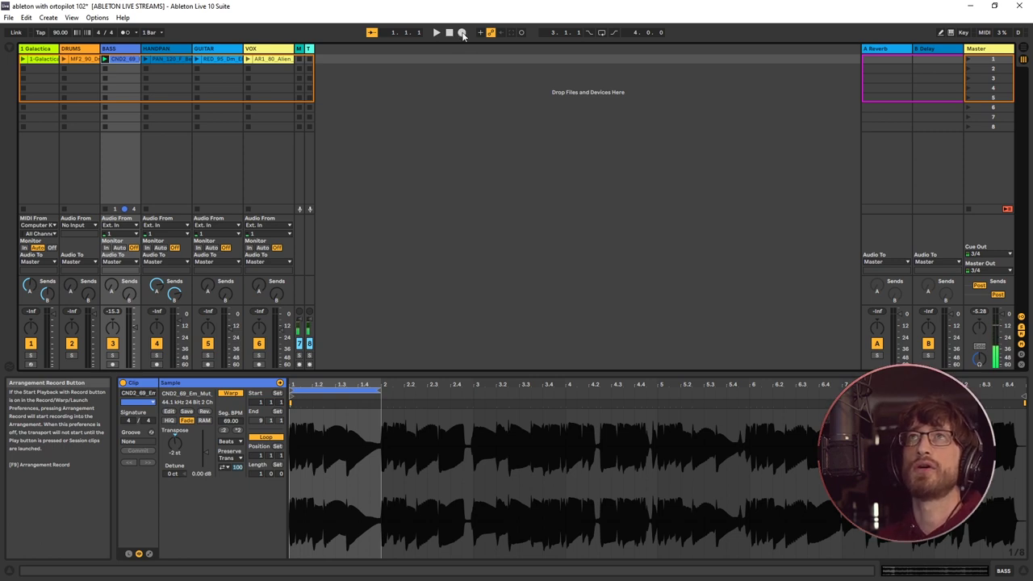
Record a performance into the arrangement, opening with BASS, adding DRUMS, GUITAR and Galactica Pad every four bars, and shortening the VOX loop mid-take
click(462, 33)
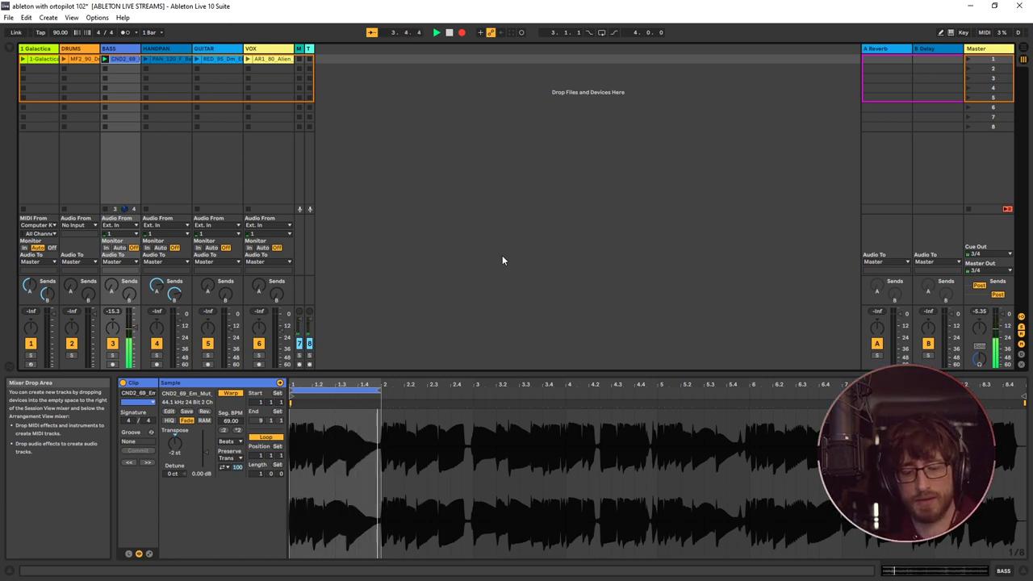
key(Left)
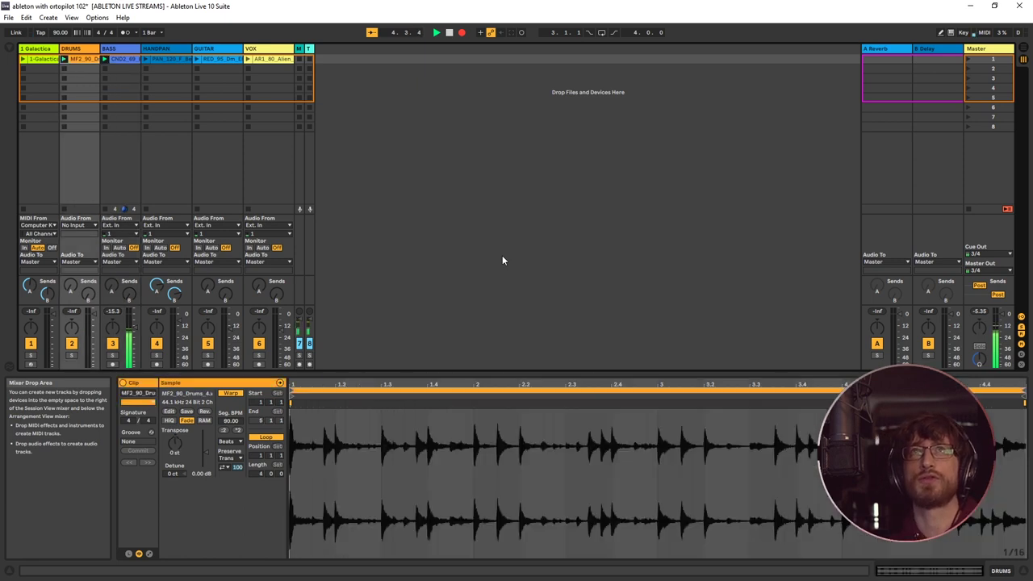
key(Return)
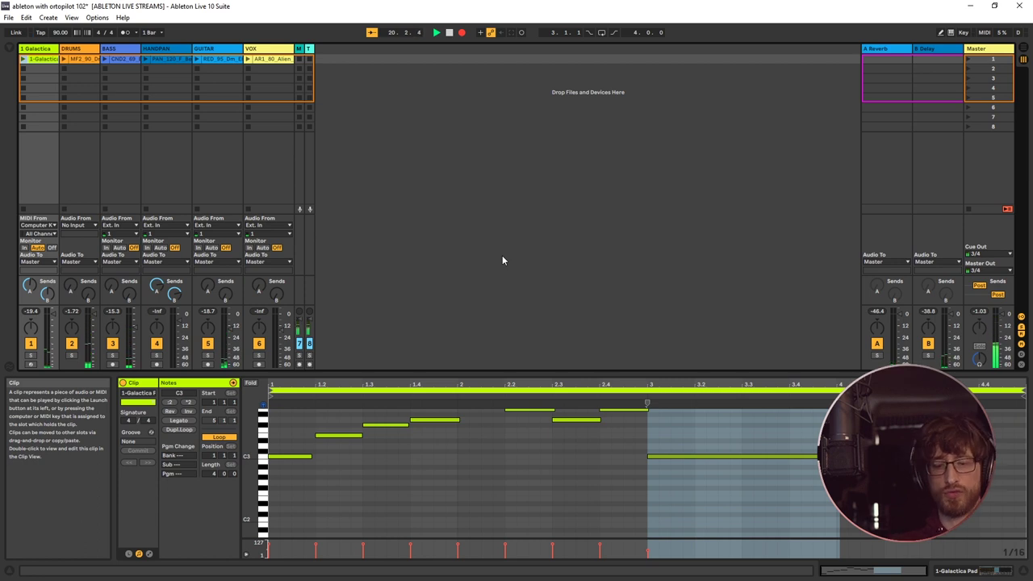
key(Right)
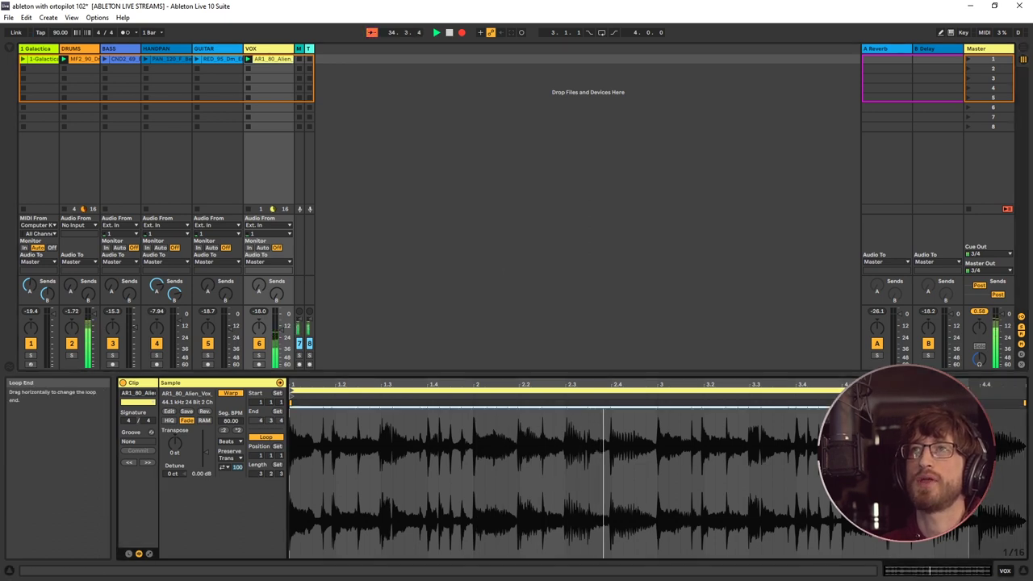
drag(1022, 390, 475, 407)
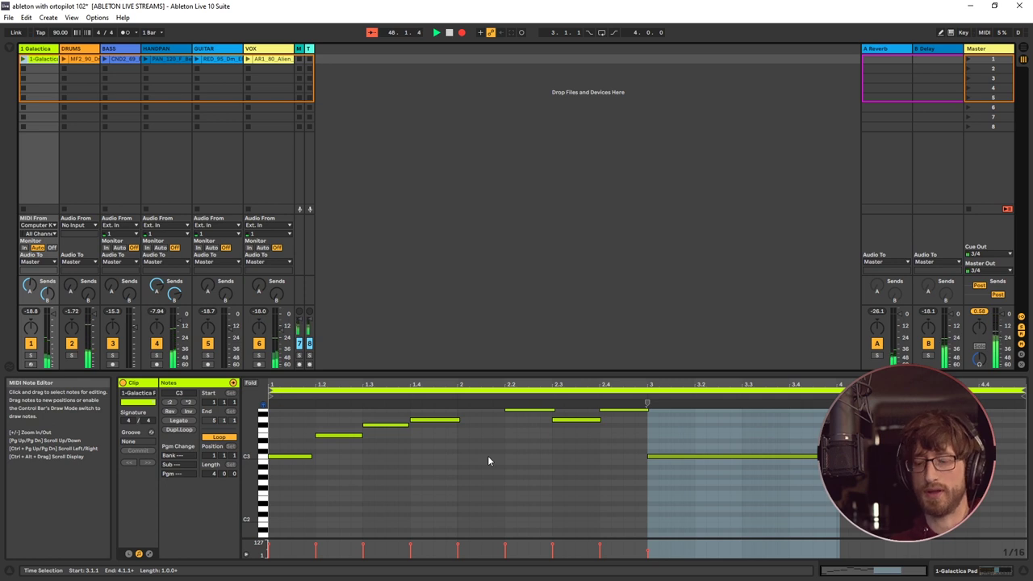
key(Return)
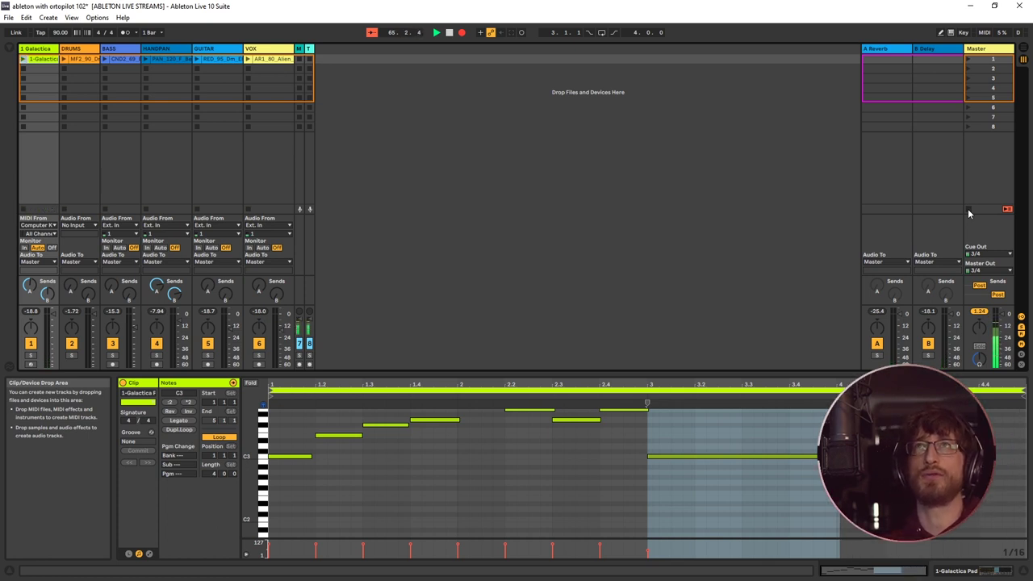
Stop the recording and display the recorded clips in Arrangement View, starting from the Galactica track
click(451, 35)
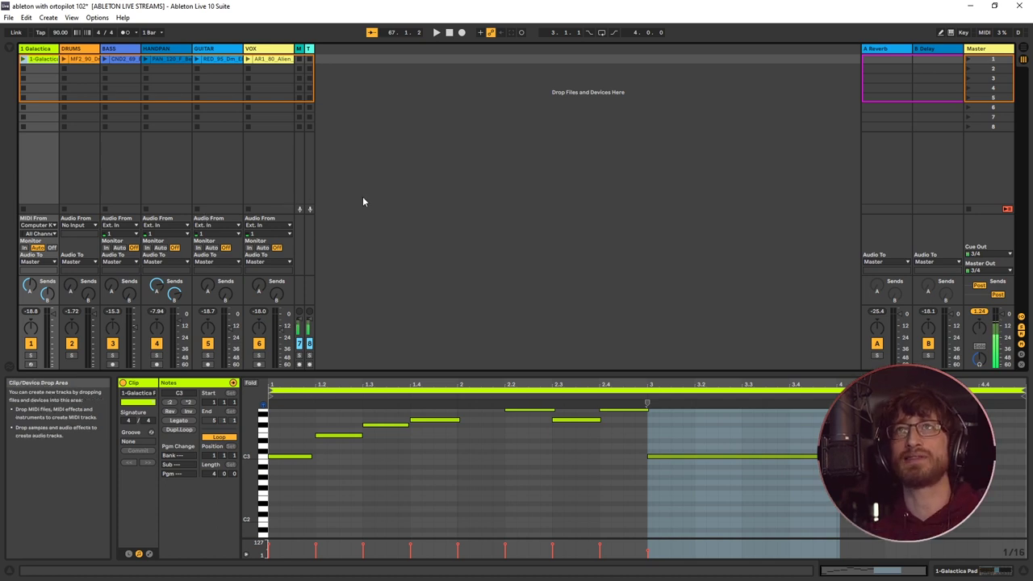
key(Tab)
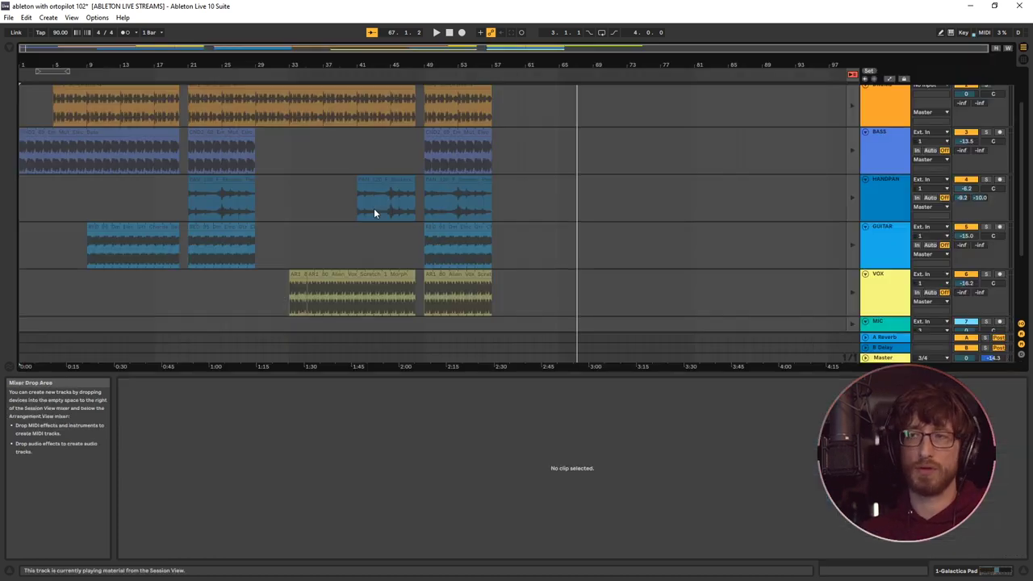
scroll(327, 297, up, 2)
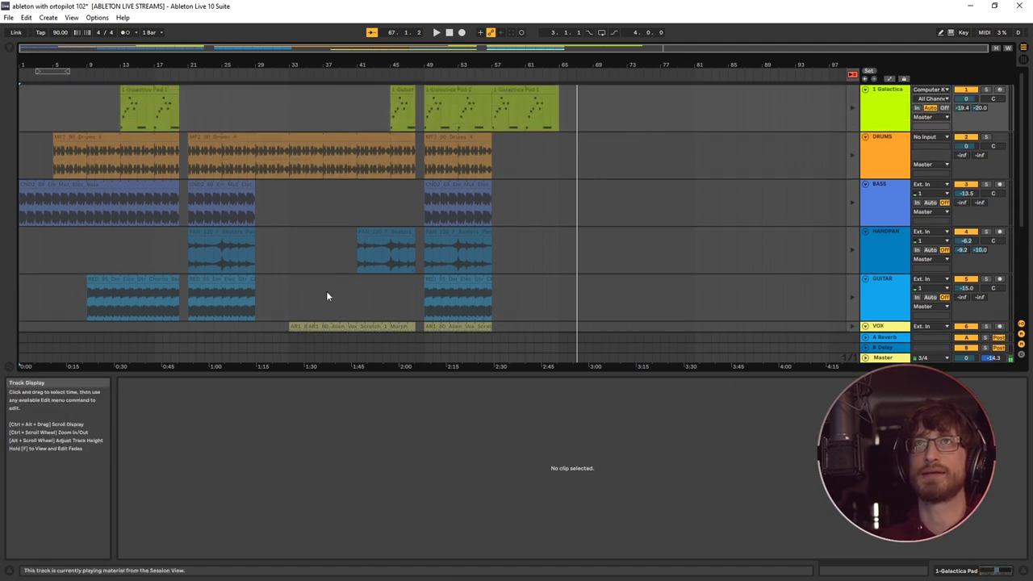
Play the recorded performance from bar 1 and switch playback from the Session clips back to the arrangement
scroll(327, 296, down, 4)
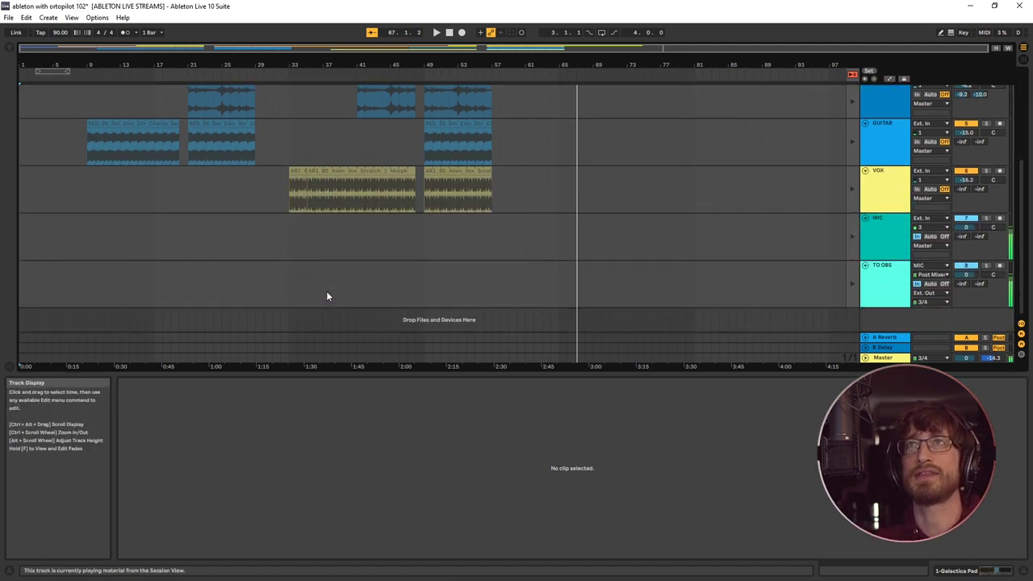
scroll(327, 296, up, 3)
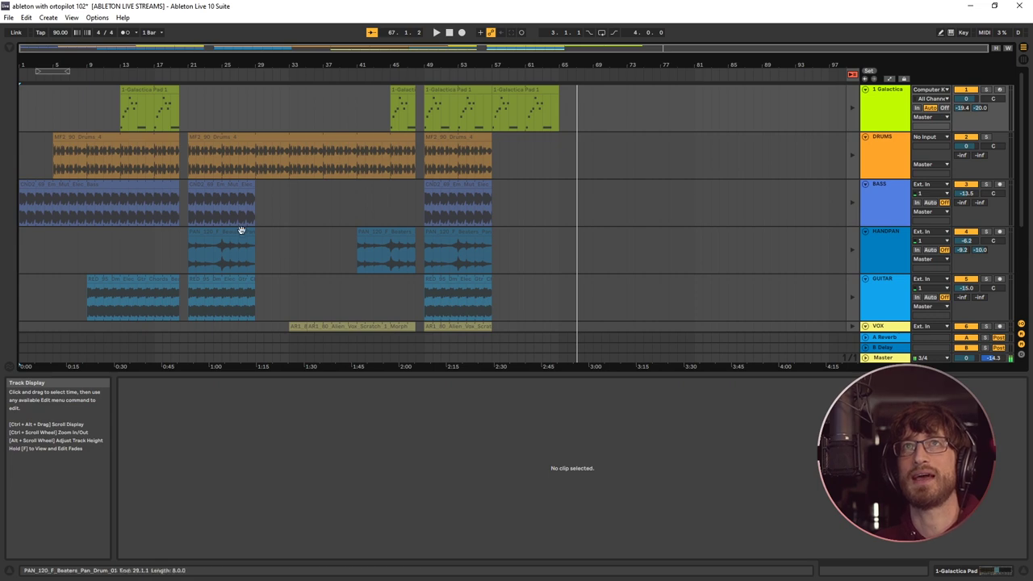
click(22, 135)
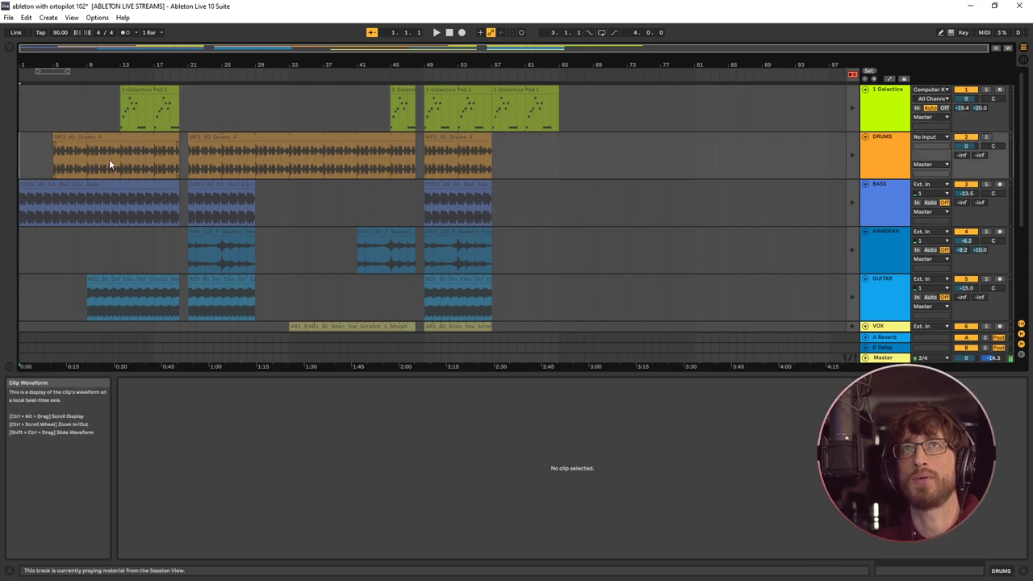
key(space)
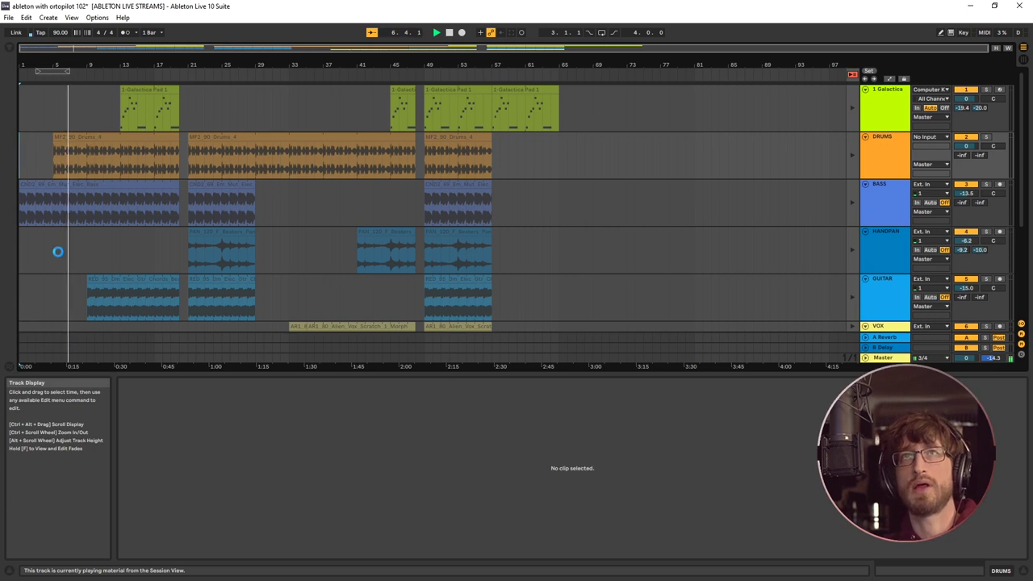
key(F10)
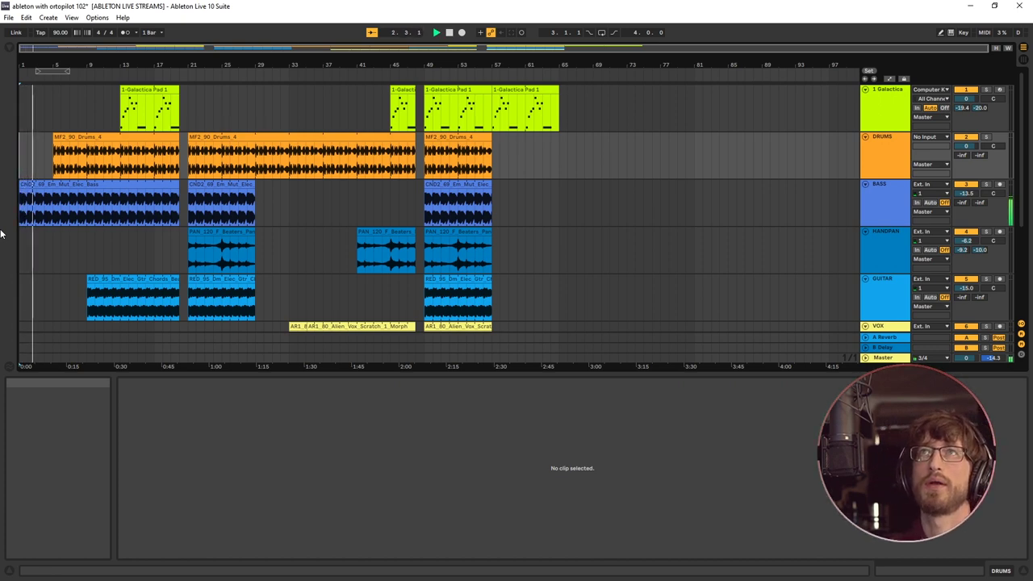
scroll(119, 240, down, 3)
scroll(121, 241, up, 3)
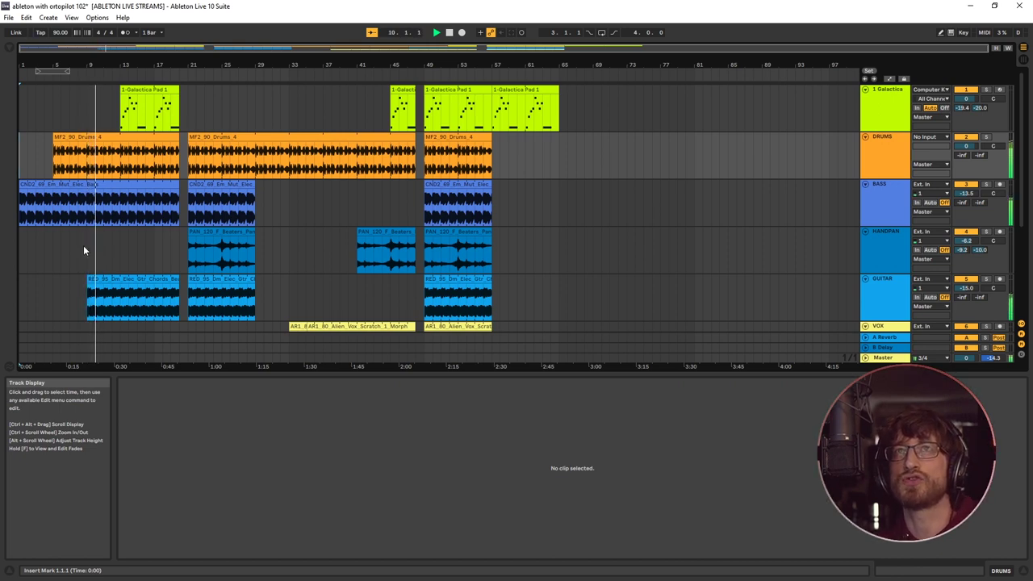
Split the first GUITAR clip at bars 13 and 14 and delete the one-bar segment between the splits
key(plus)
key(plus)
key(plus)
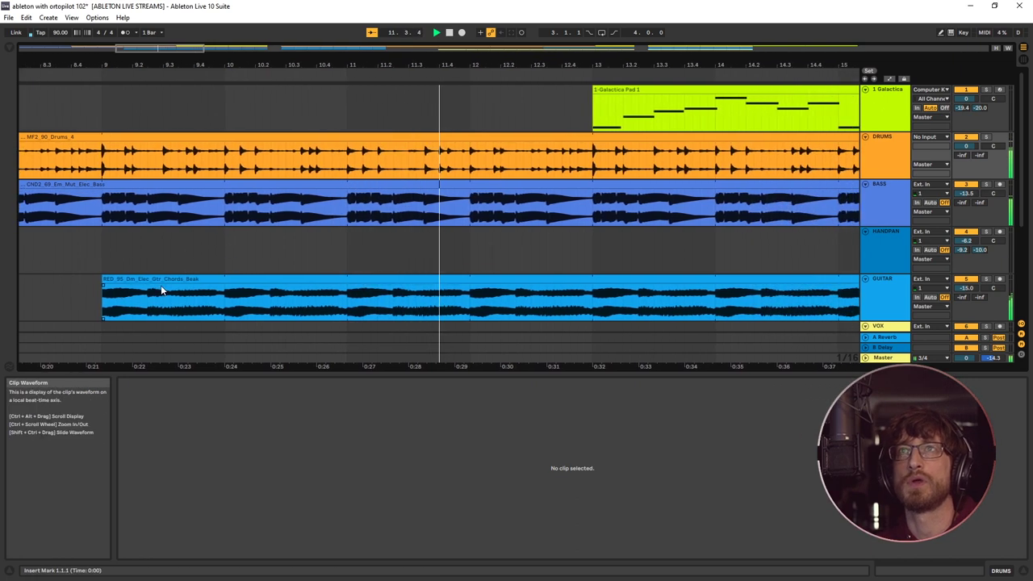
click(525, 303)
click(519, 302)
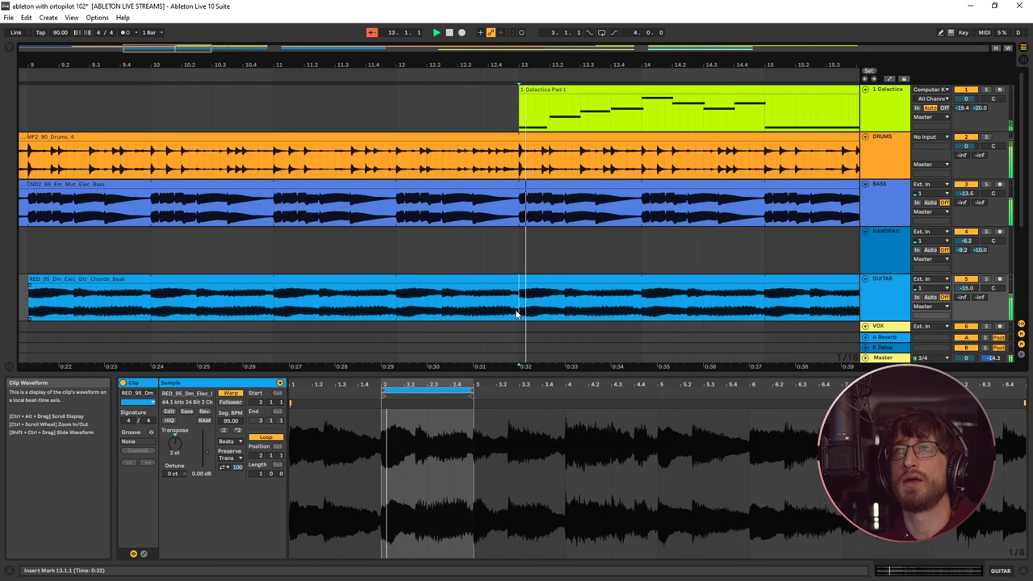
key(ctrl+e)
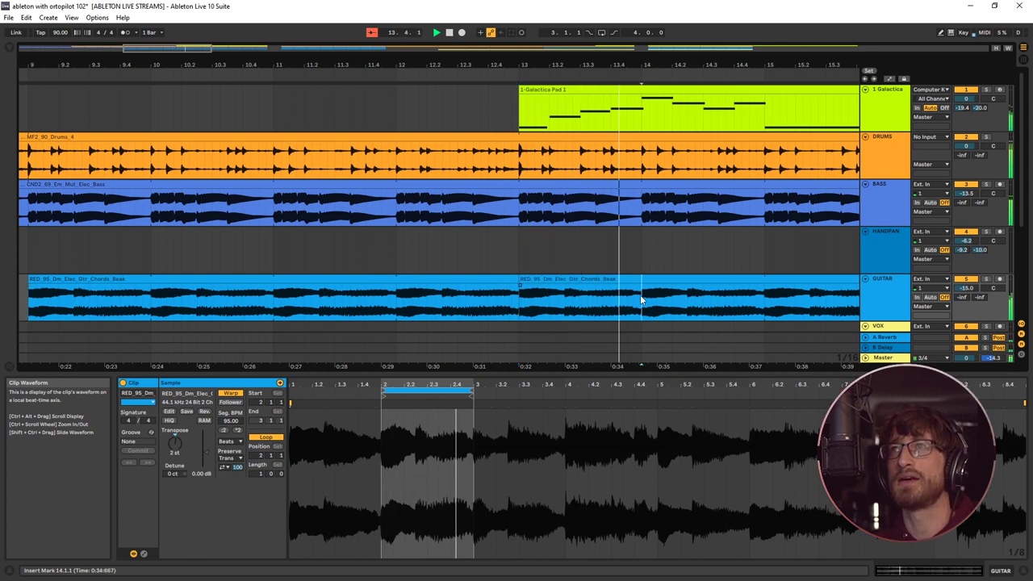
key(ctrl+e)
click(556, 281)
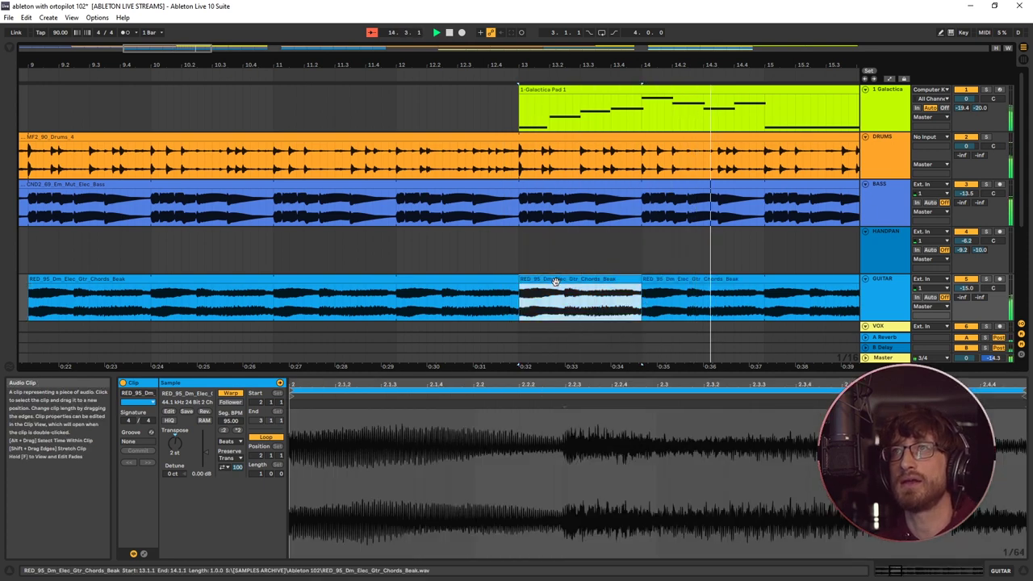
key(Delete)
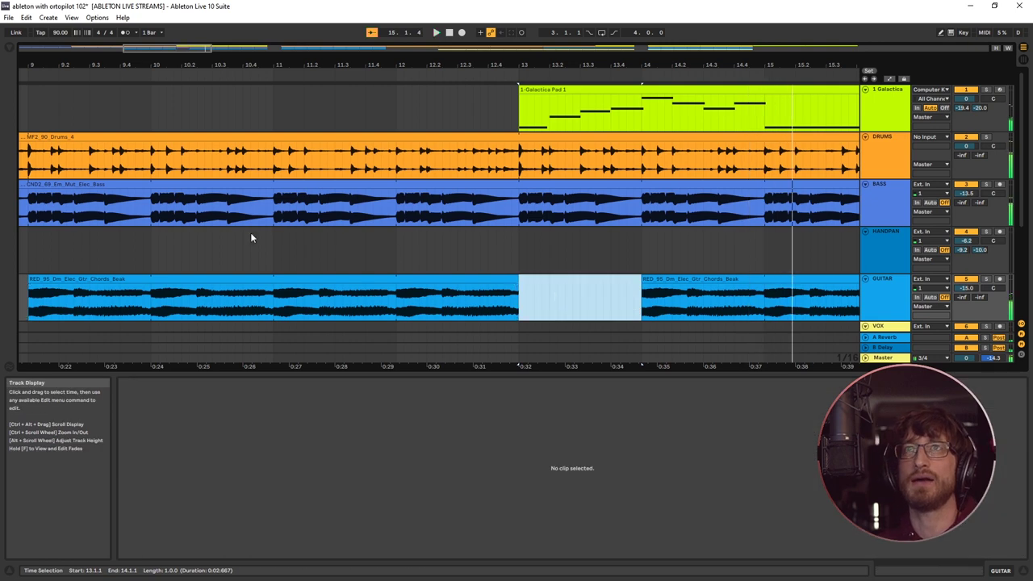
Play the arrangement from bar 11 to hear how the gap in the GUITAR part sounds
click(274, 242)
key(space)
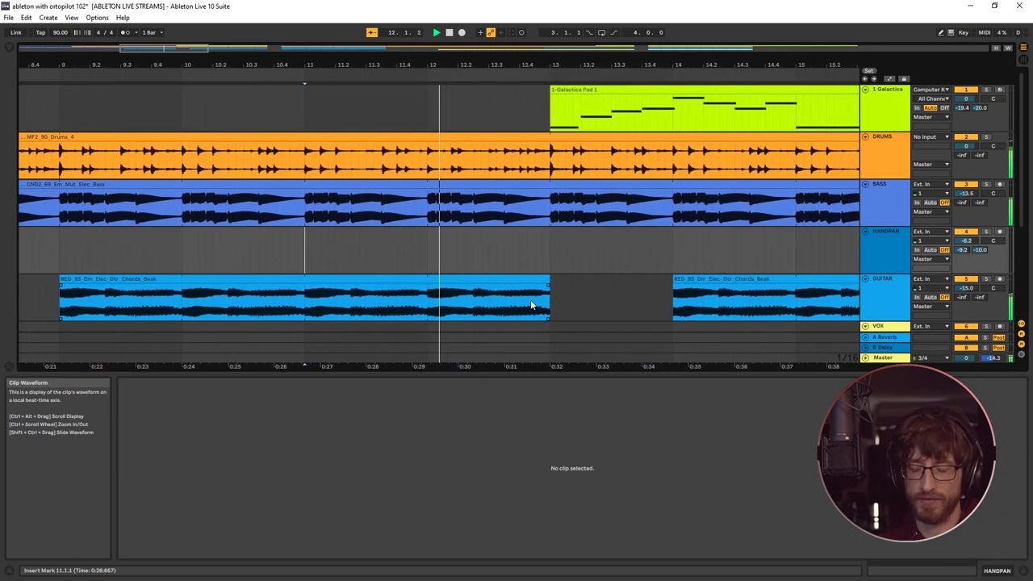
key(minus)
key(minus)
key(minus)
key(plus)
key(plus)
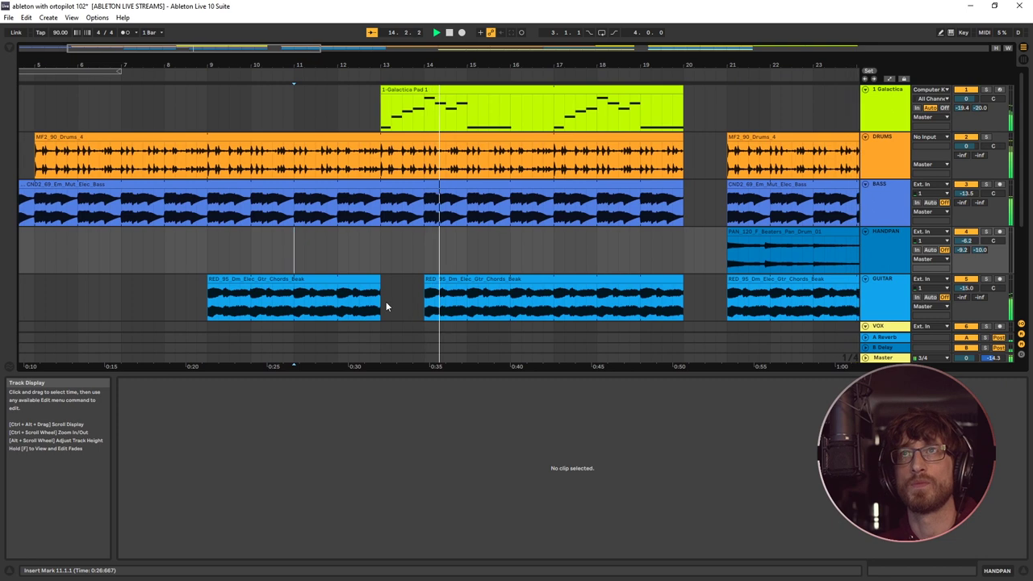
key(minus)
key(minus)
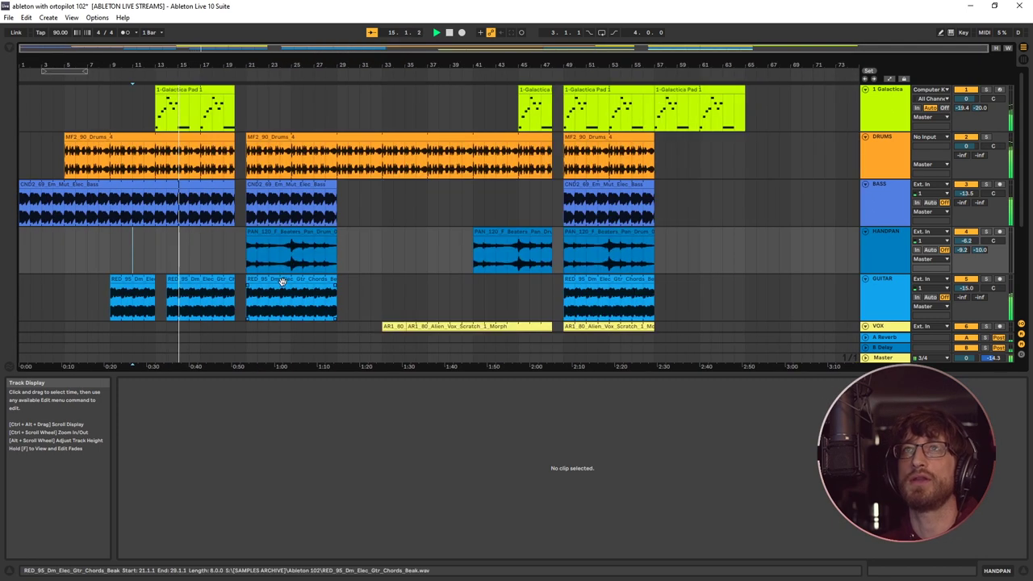
Add the NJN_98_F_Cruisin_Elec_Keys sample at bar 14 on a new audio track below TO OBS
scroll(153, 262, down, 2)
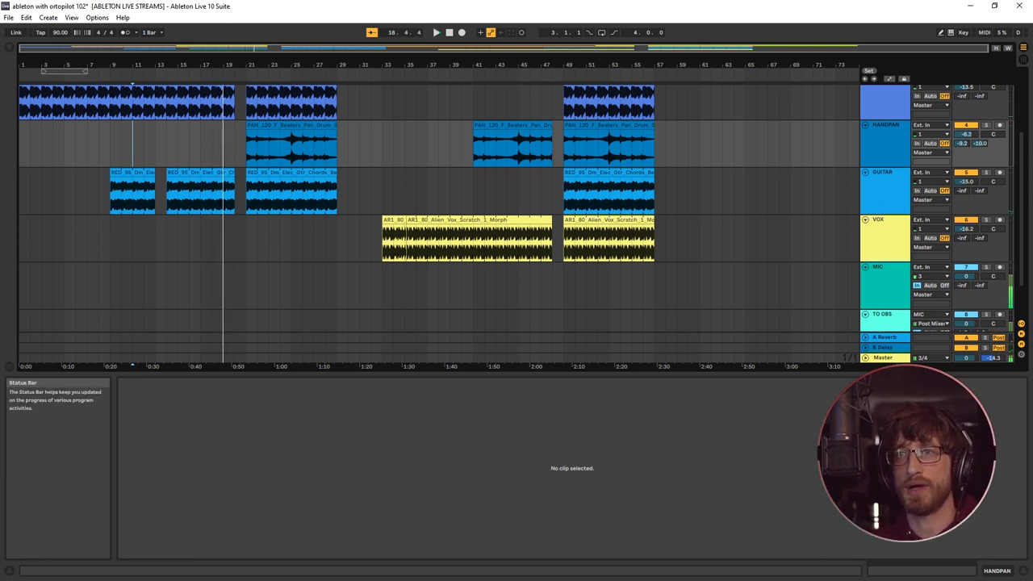
drag(211, 418, 215, 272)
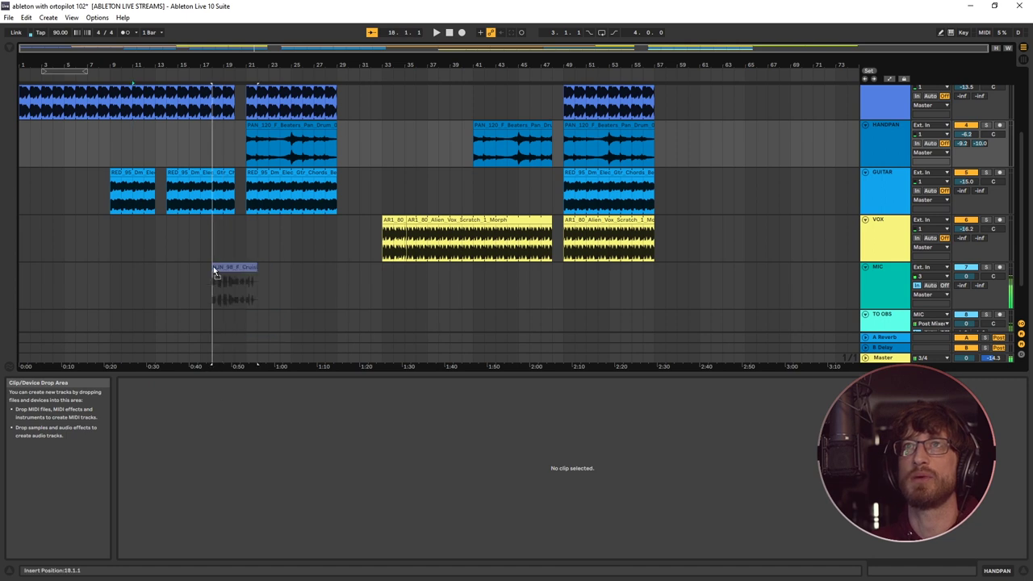
drag(211, 308, 170, 319)
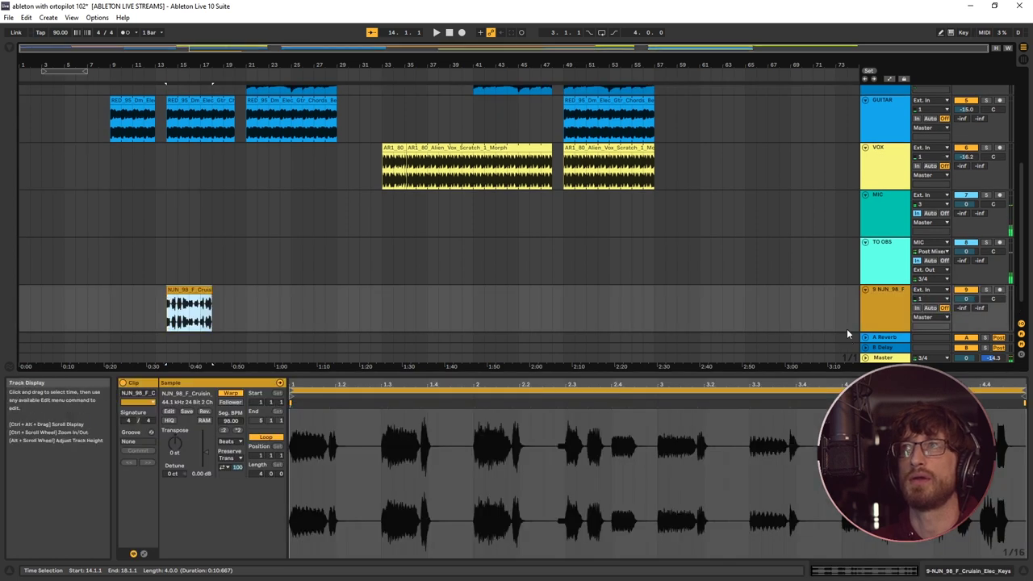
Solo the new electric keys track and play its clip from bar 14
click(987, 291)
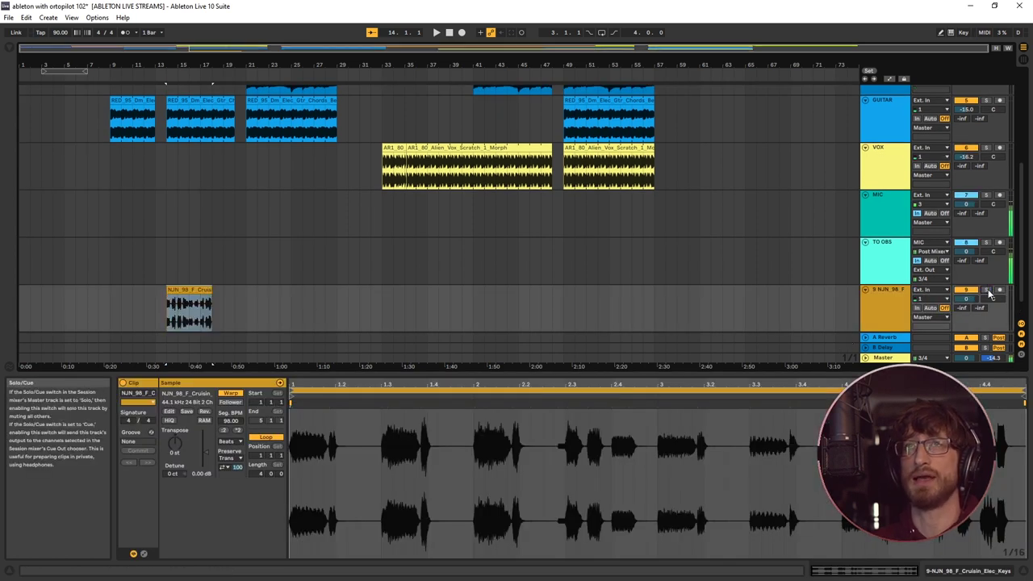
click(987, 290)
key(space)
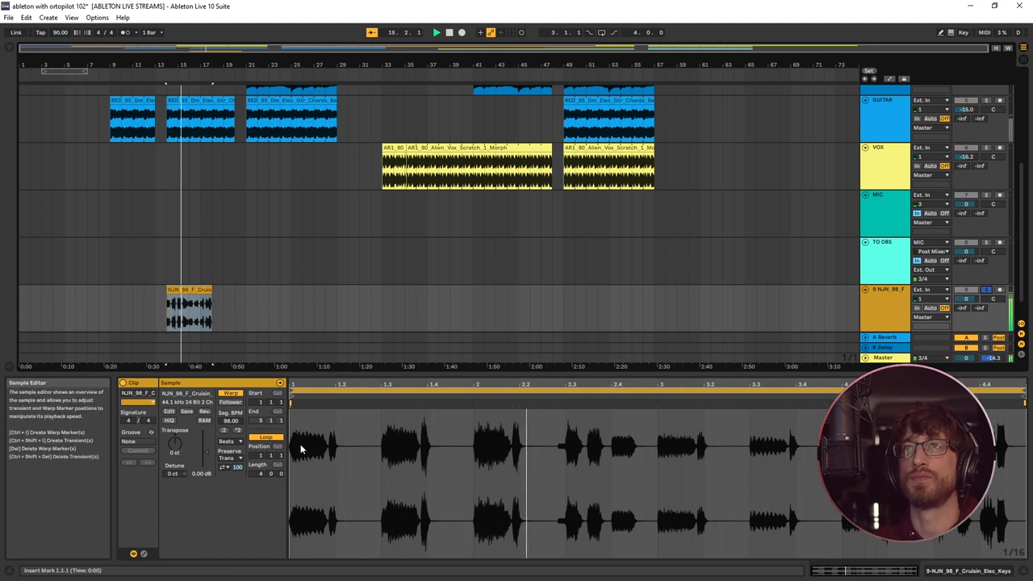
Try looping only the keys hit at 2.1.1 with a loop length of 0.0.3, then unsolo the track and undo the loop changes
click(292, 392)
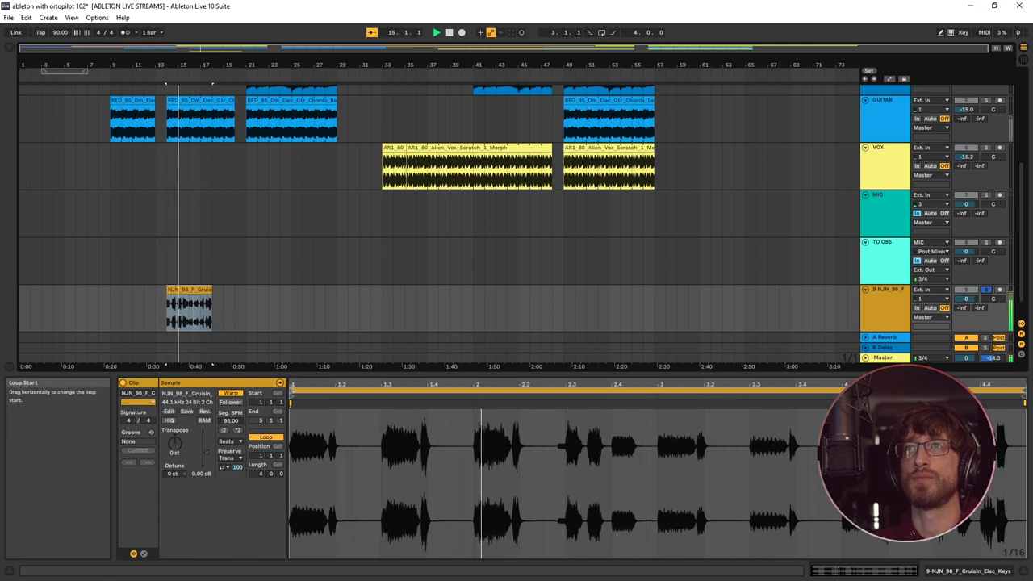
drag(292, 392, 474, 392)
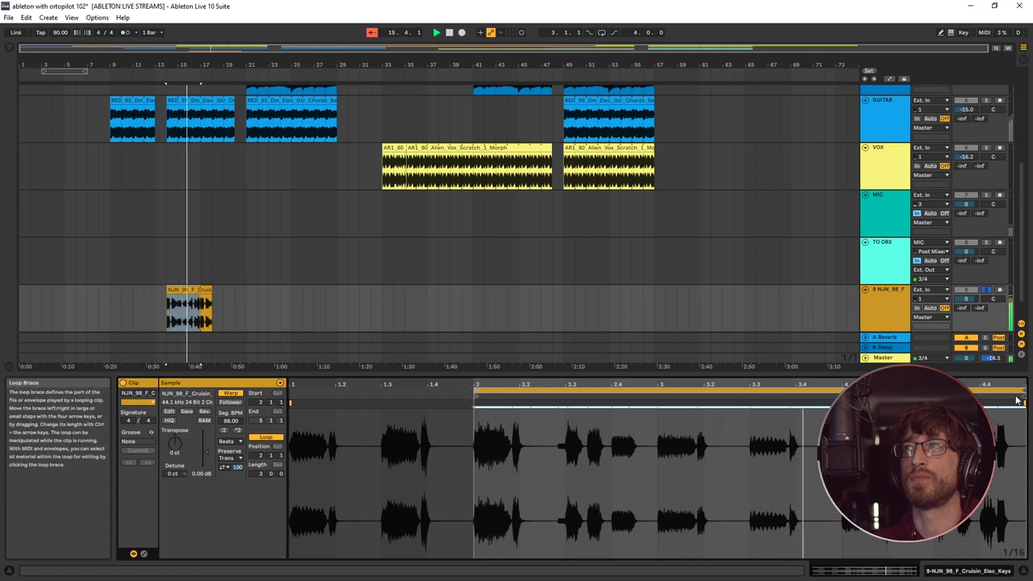
drag(1018, 399, 503, 408)
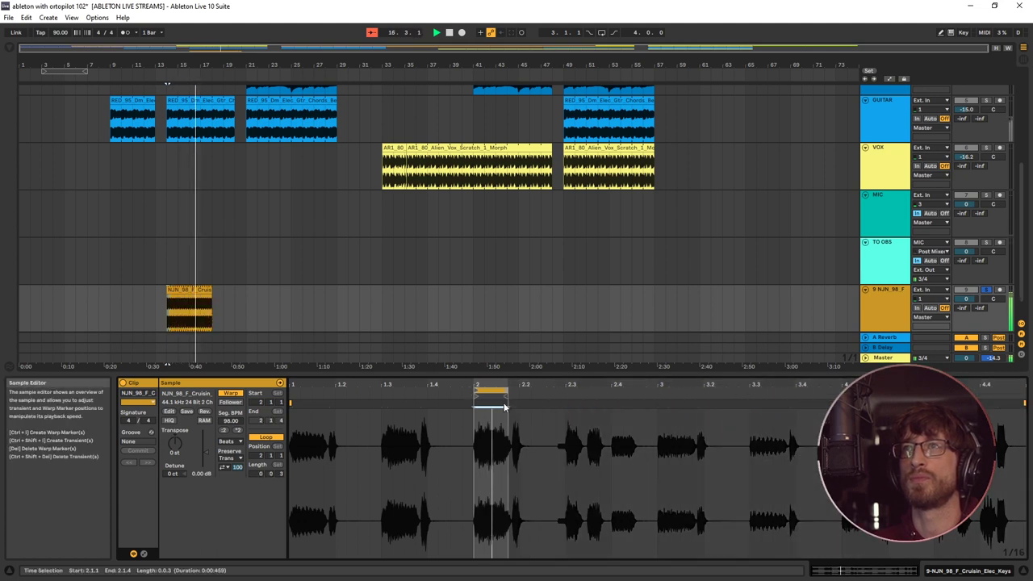
key(space)
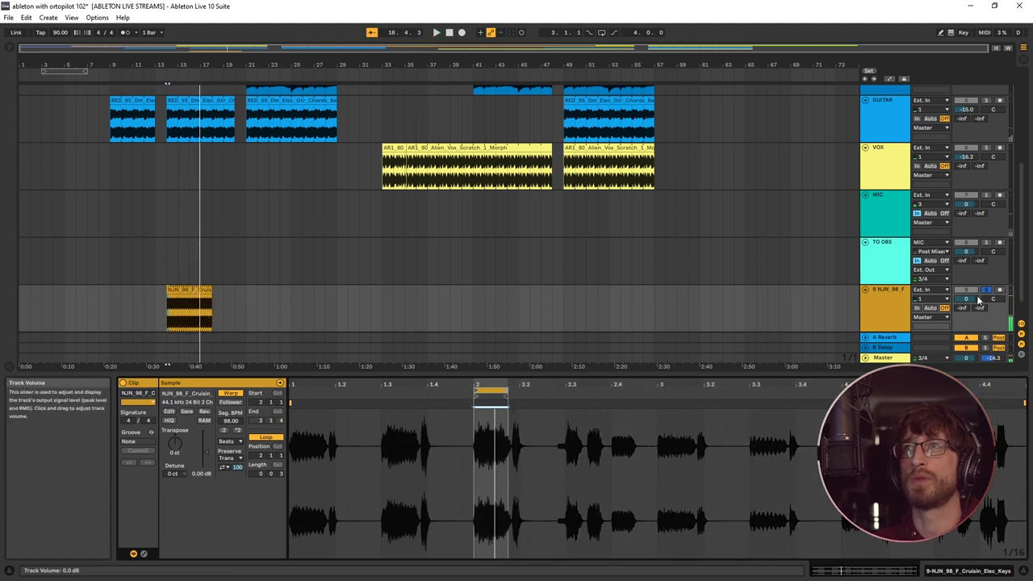
key(space)
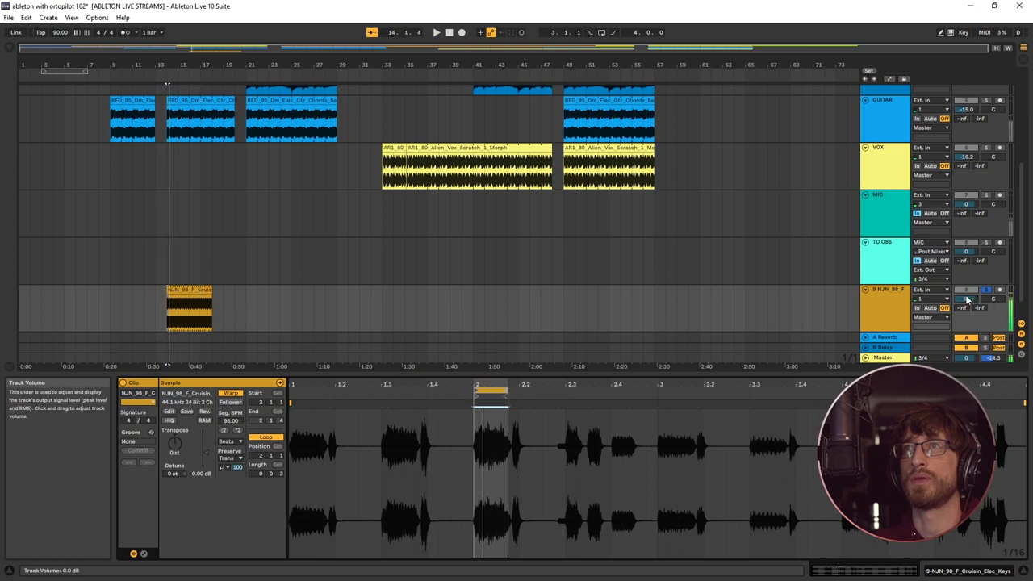
click(985, 290)
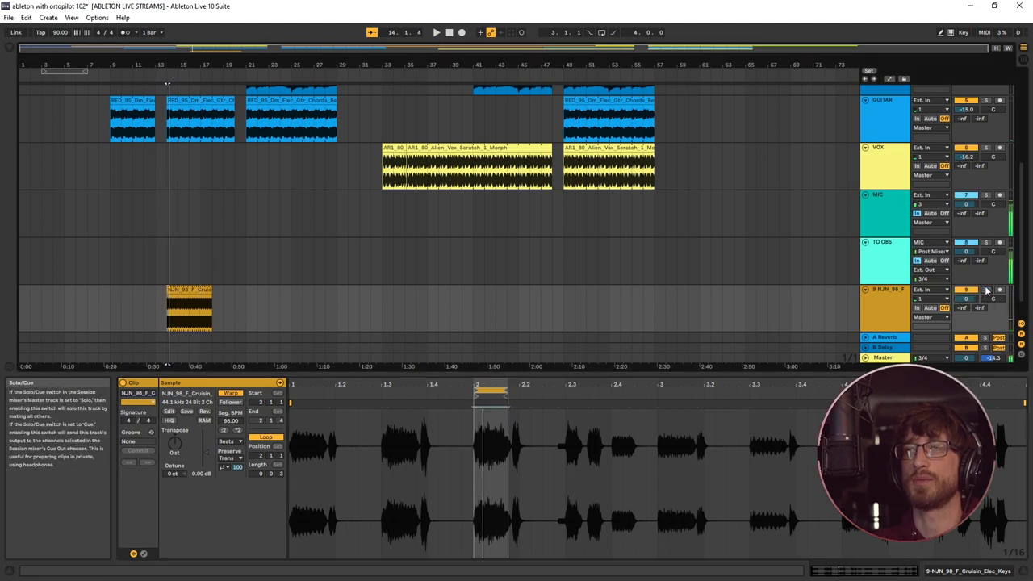
key(ctrl+z)
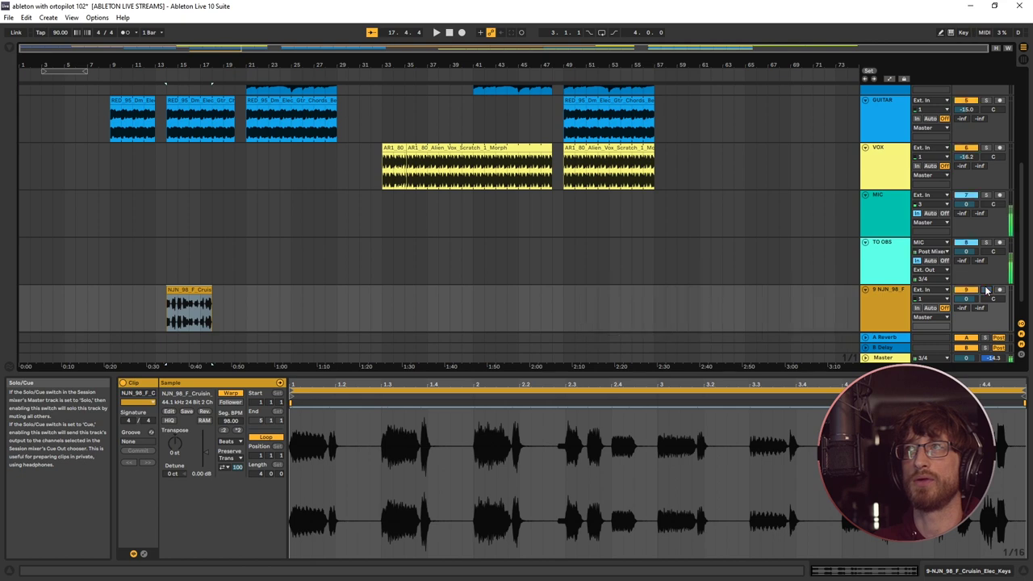
Trim the keys clip to a single hit running from 15.1.1 to 15.1.4 and play it briefly
key(z)
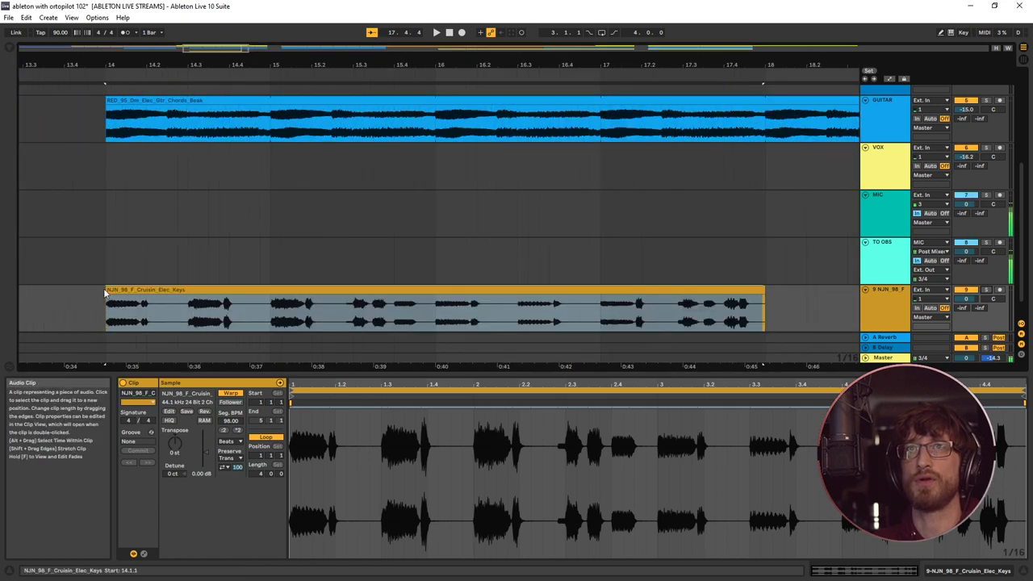
drag(106, 289, 270, 289)
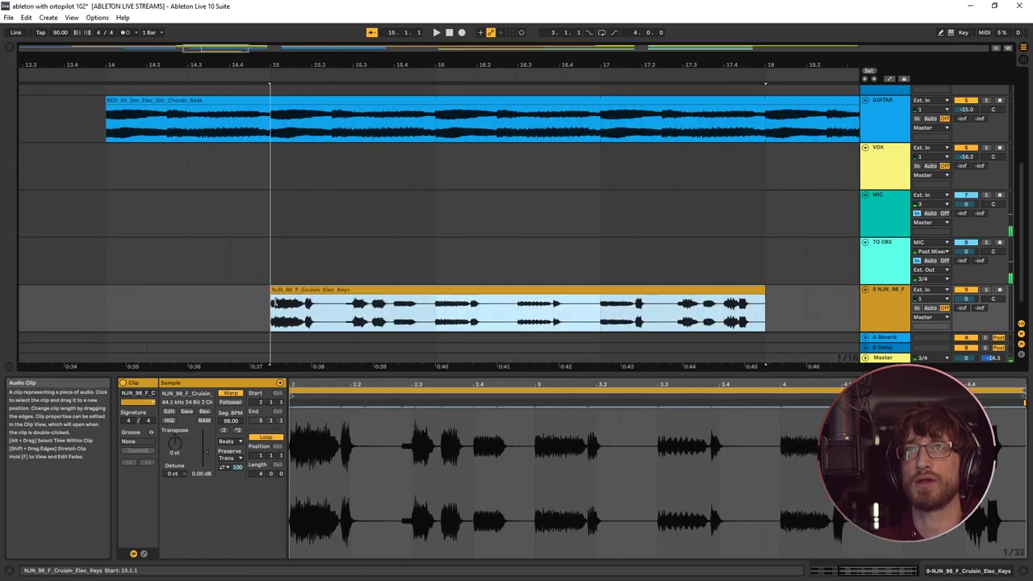
drag(762, 298, 309, 302)
click(261, 261)
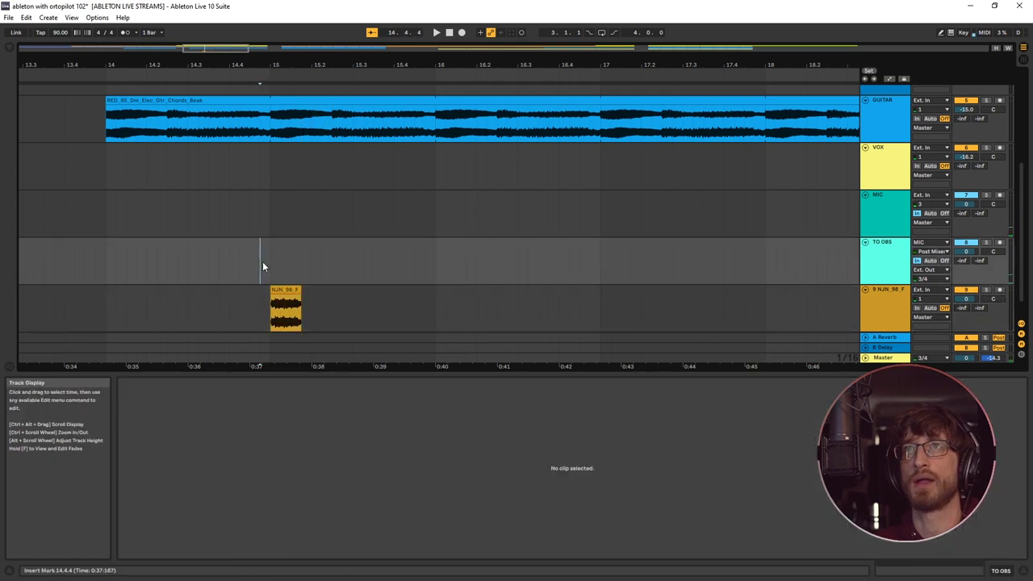
key(space)
key(space)
Move the trimmed keys clip to 14.2.1, testing its timing against the guitar from bar 14
click(404, 306)
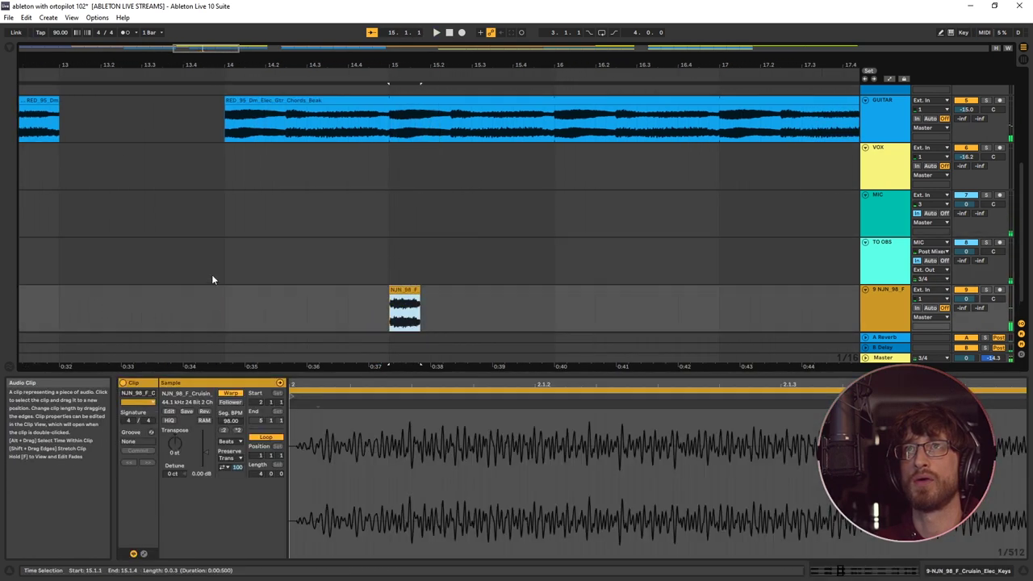
click(228, 255)
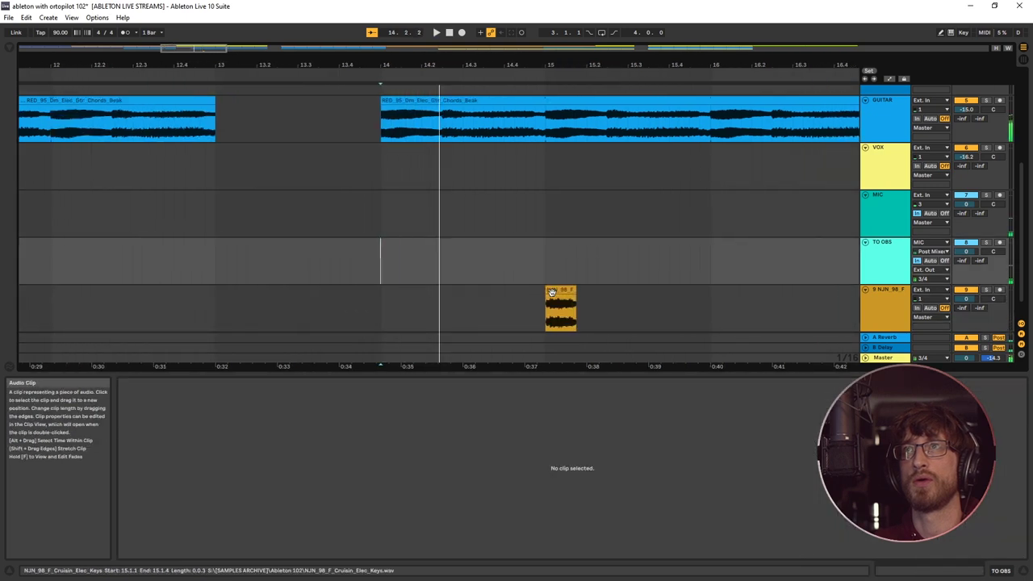
drag(551, 306, 430, 303)
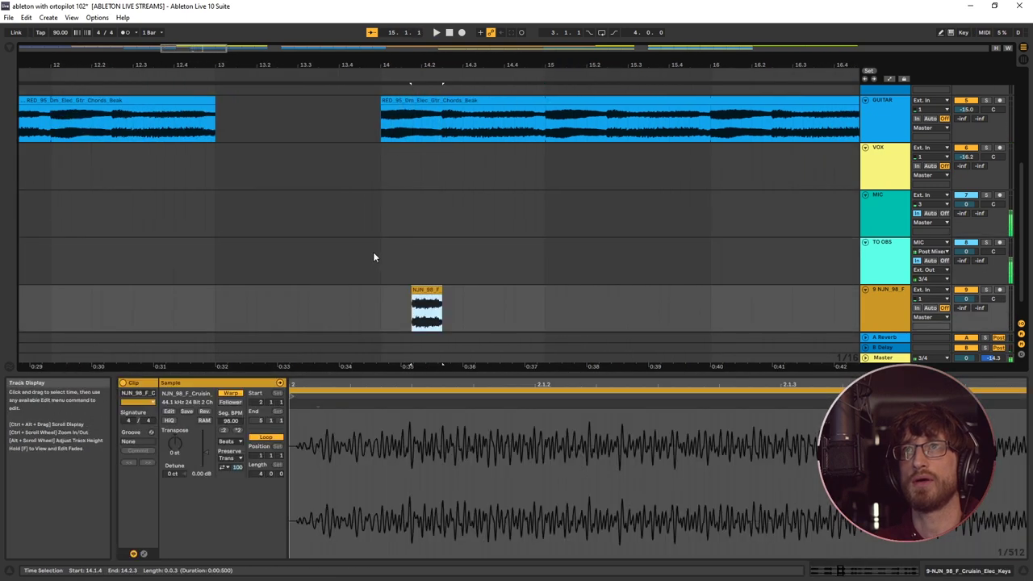
click(373, 252)
key(space)
click(440, 297)
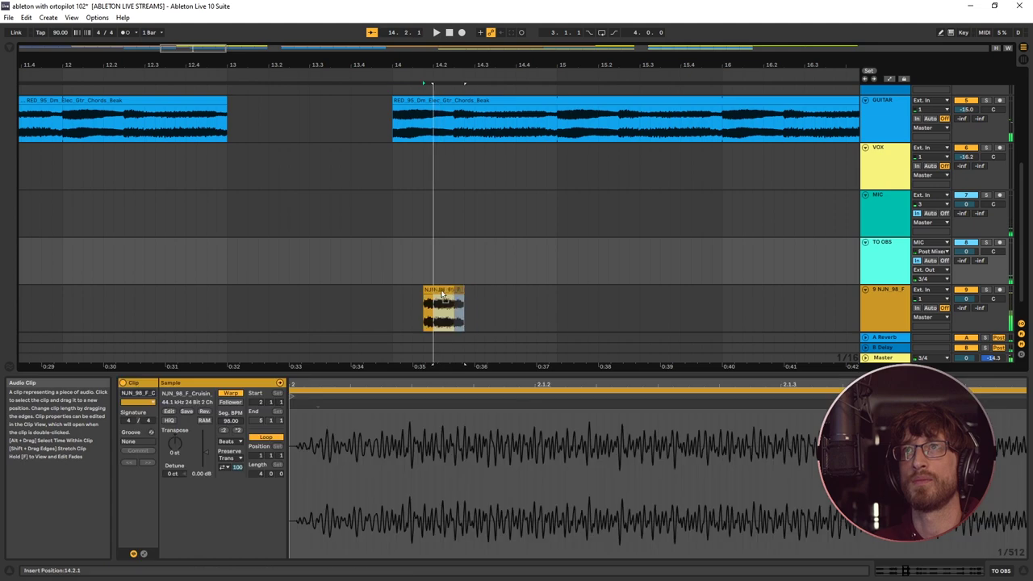
Play from just before bar 14 to check the repositioned keys hit against the GUITAR clip
key(space)
click(376, 249)
key(space)
scroll(438, 307, down, 4)
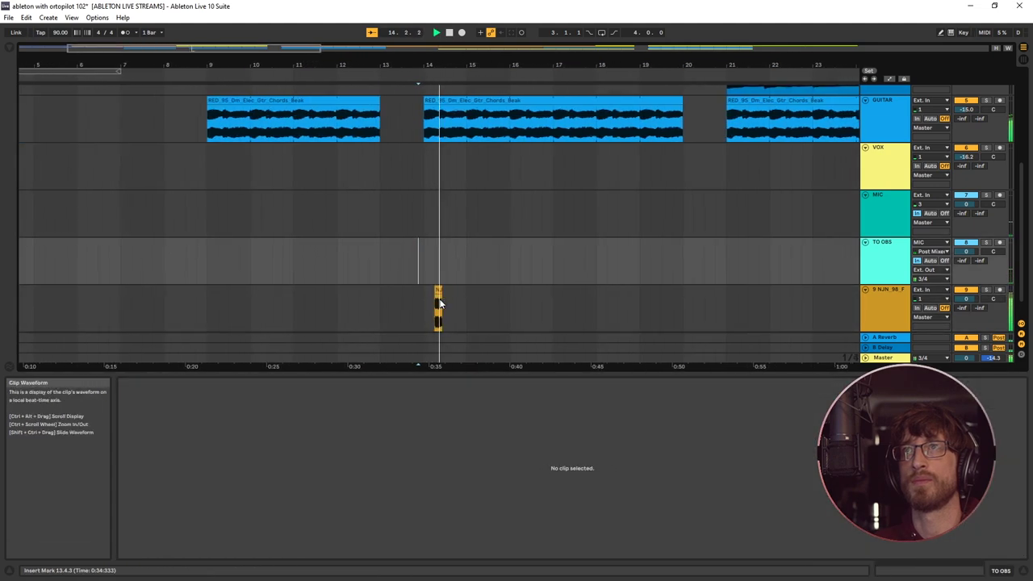
click(433, 303)
key(space)
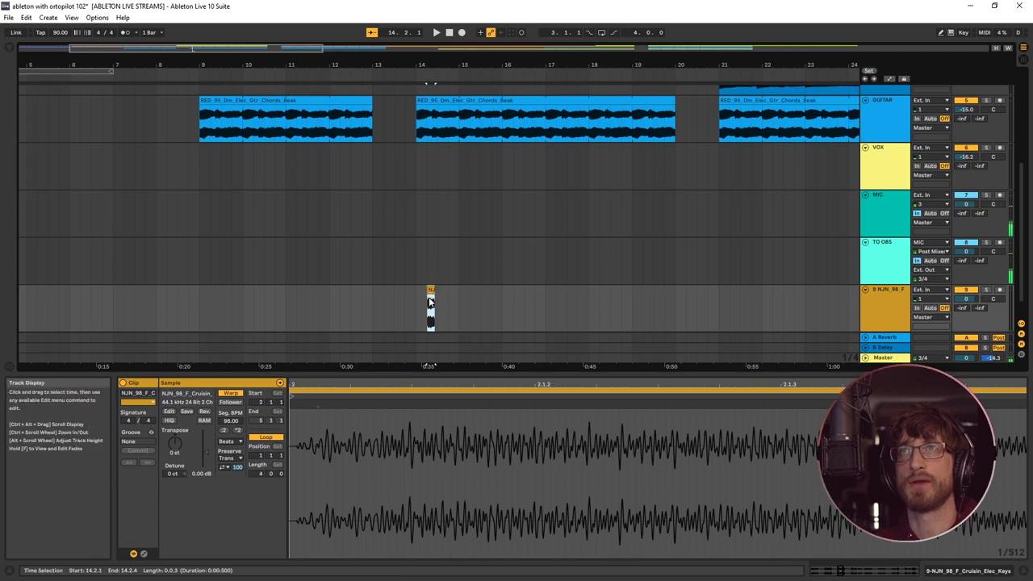
Duplicate the keys hit at 14.2.1 to 14.4.1 on the same track
scroll(436, 287, up, 4)
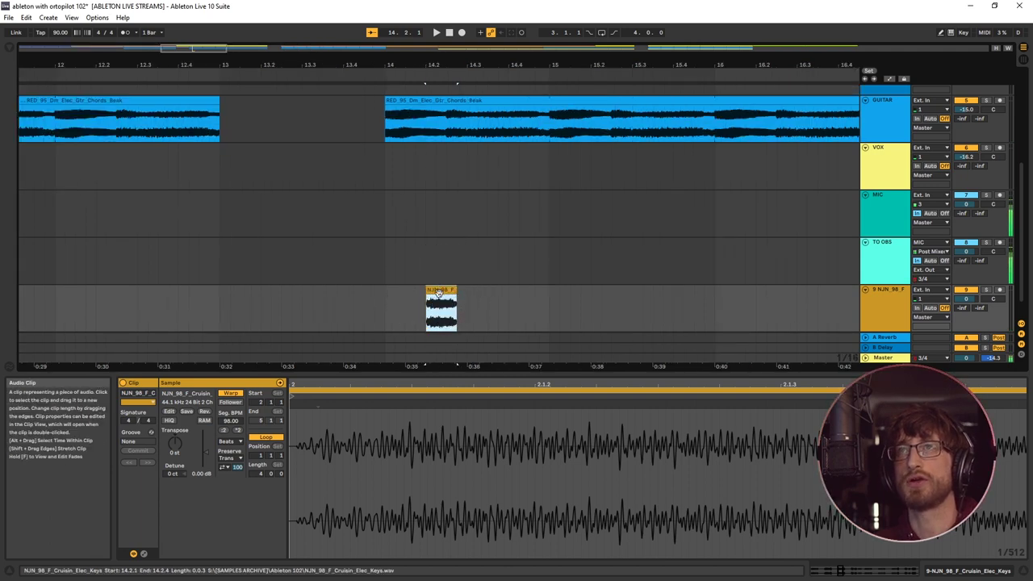
drag(438, 294, 521, 296)
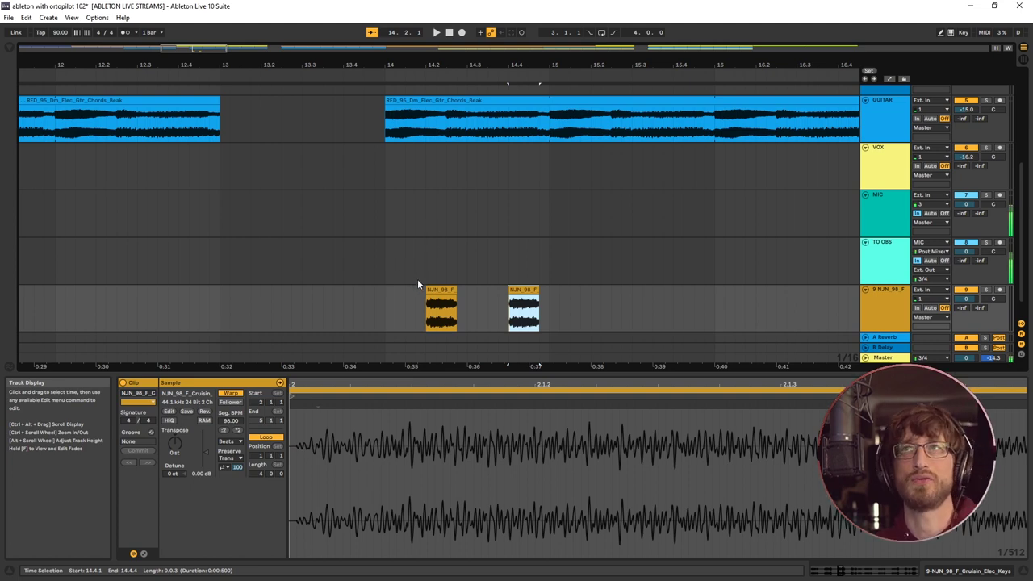
scroll(420, 290, down, 5)
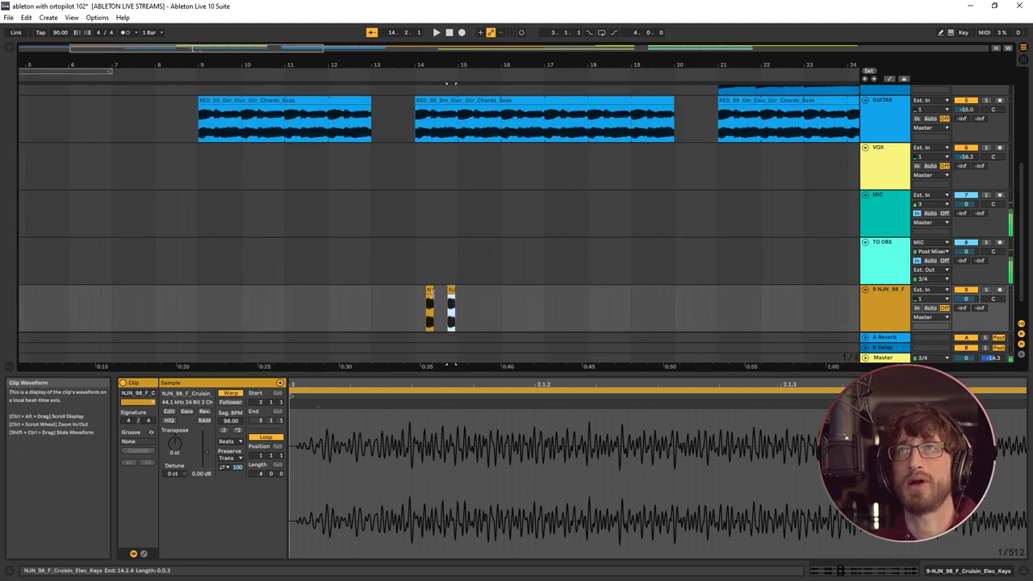
Duplicate the two keys hits together so the copies start at 15.2.1, and play the pattern from bar 14
click(477, 264)
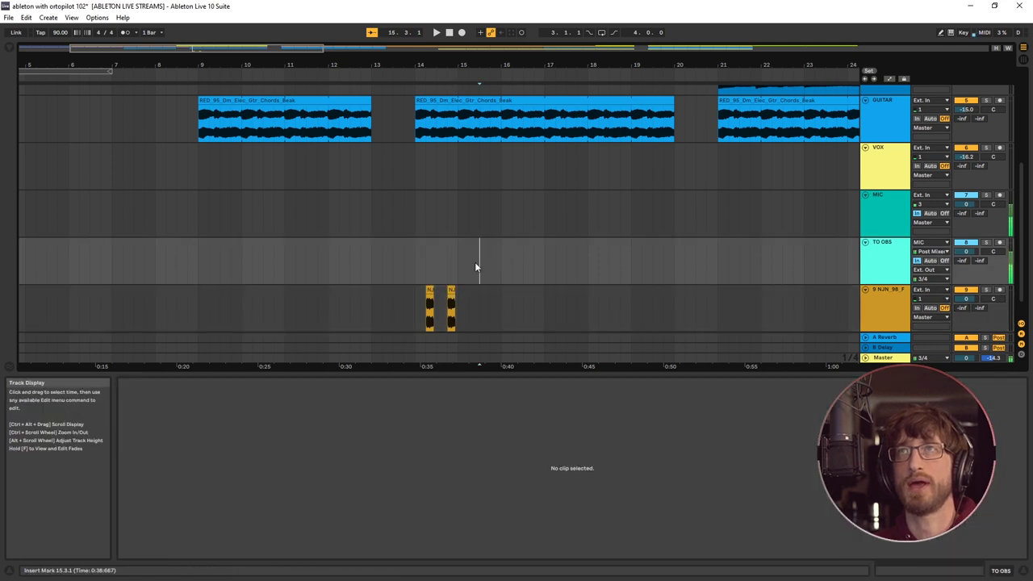
click(452, 301)
shift+click(430, 300)
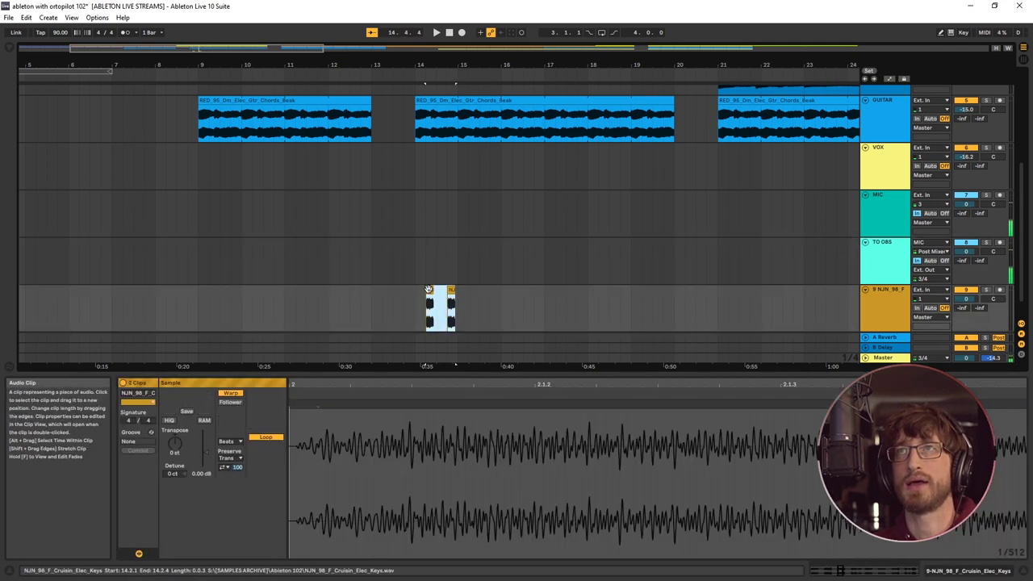
click(431, 301)
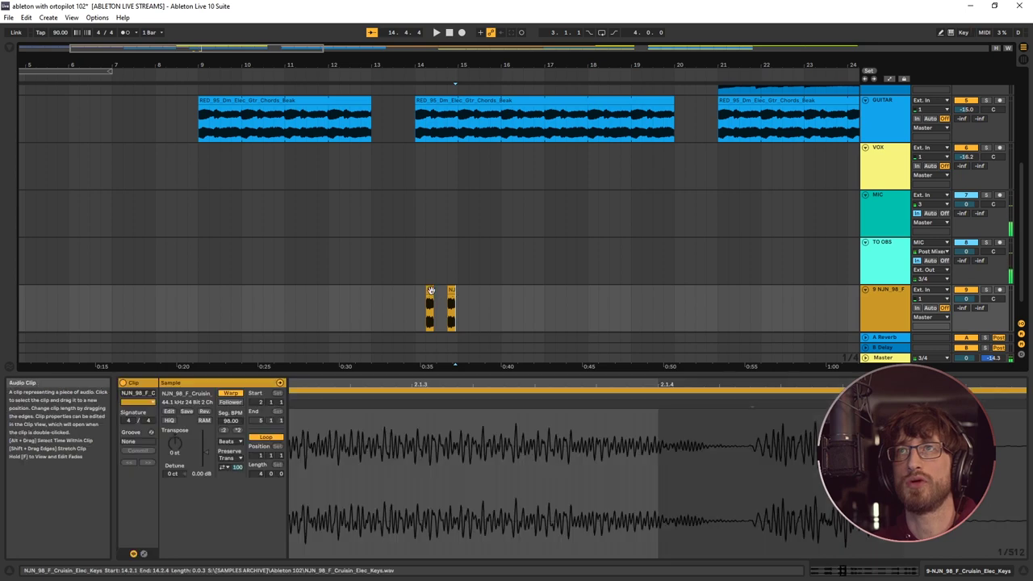
shift+click(453, 297)
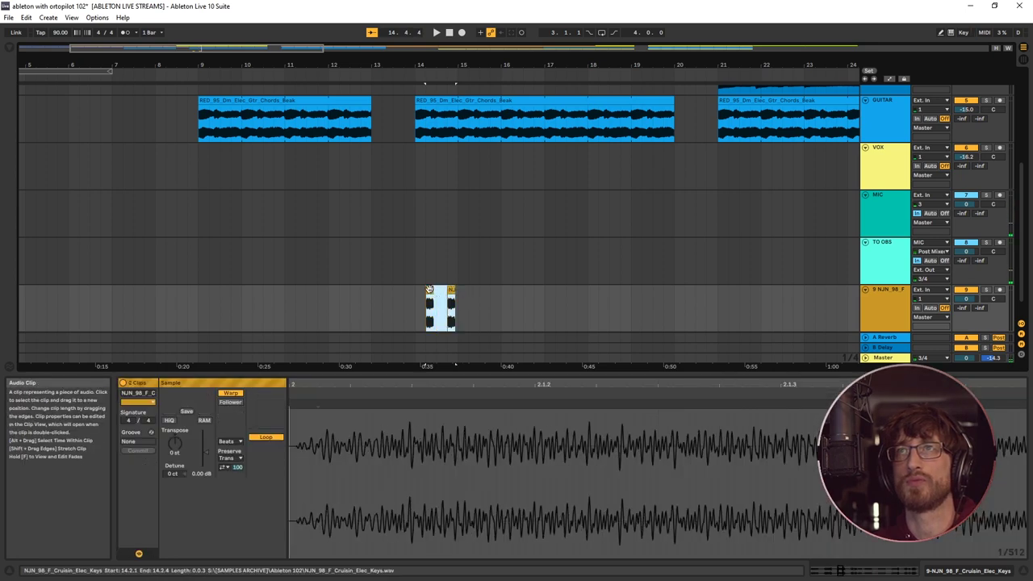
drag(450, 293, 492, 295)
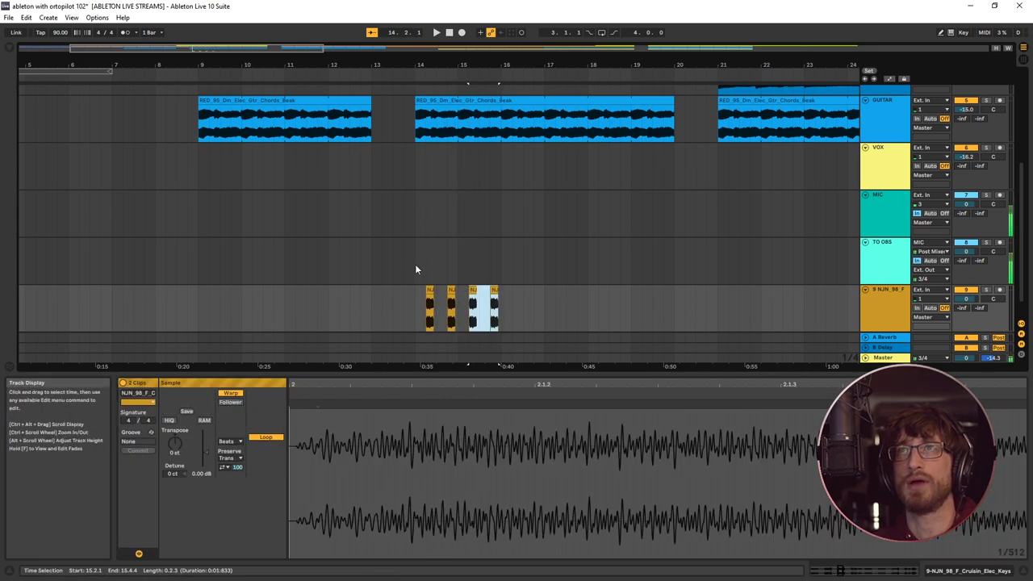
click(415, 264)
scroll(440, 291, left, 1)
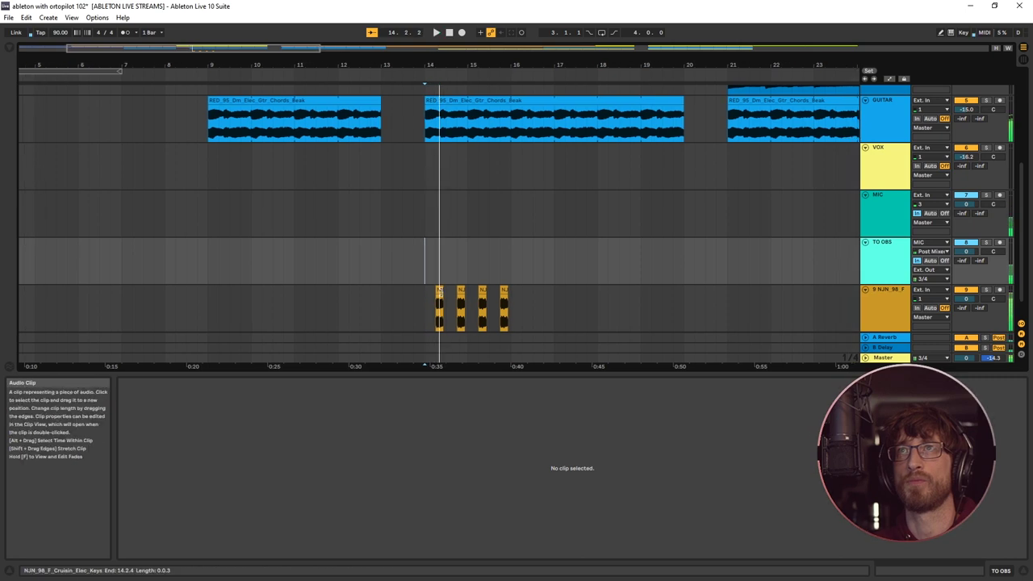
Transpose the first keys hit at 14.2.1 to 2 st and play it against the guitar from bar 14
click(439, 291)
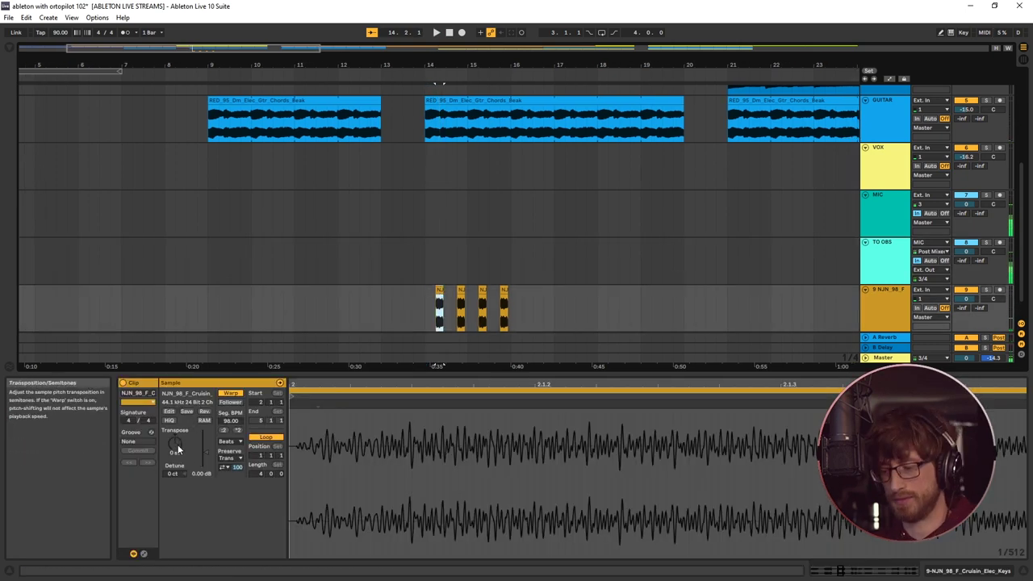
drag(175, 444, 175, 437)
key(space)
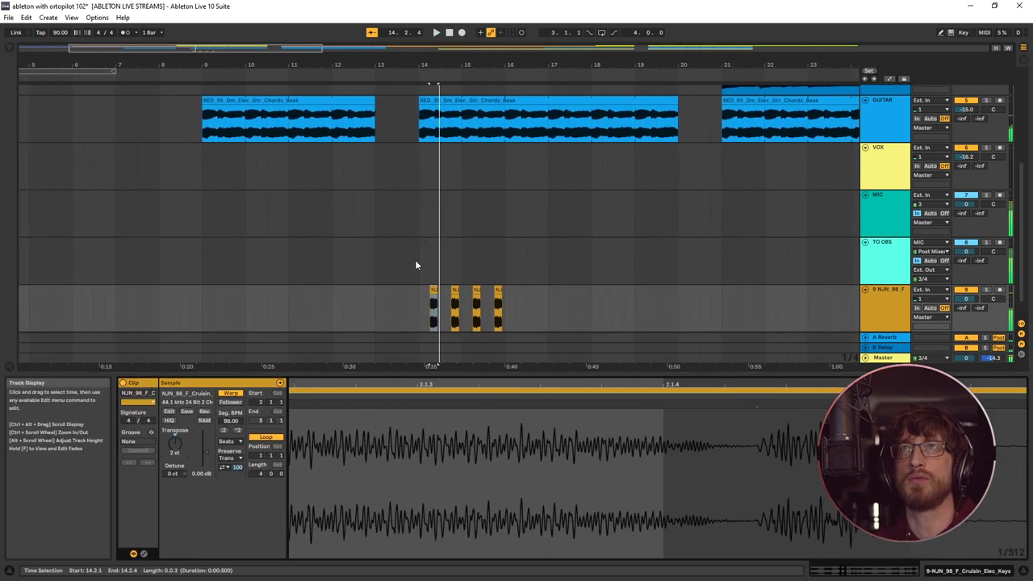
click(415, 260)
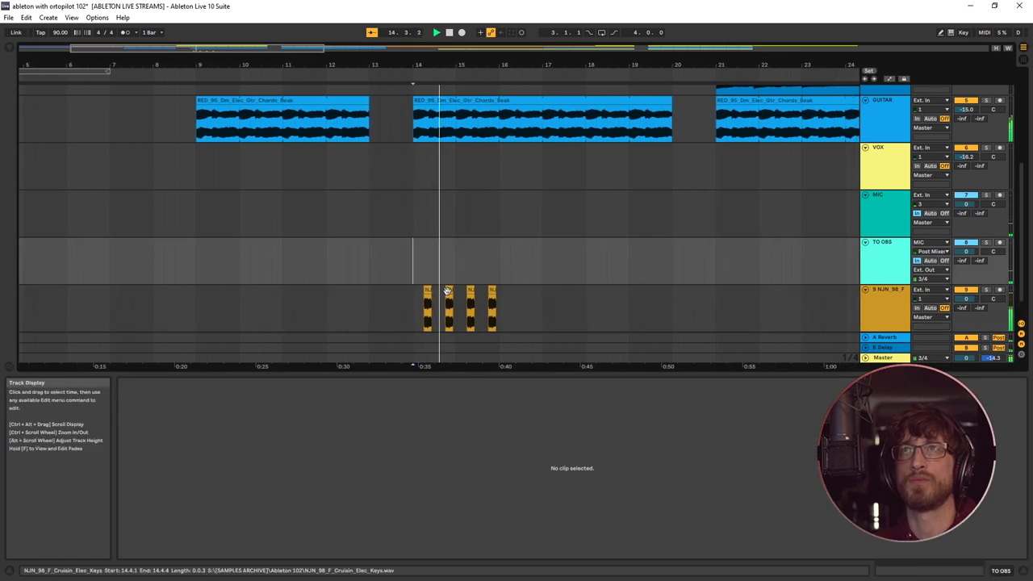
key(space)
Transpose the remaining keys hits to 2 st and play the four-hit phrase from 14.1.1
click(447, 292)
click(175, 443)
key(Up)
key(Up)
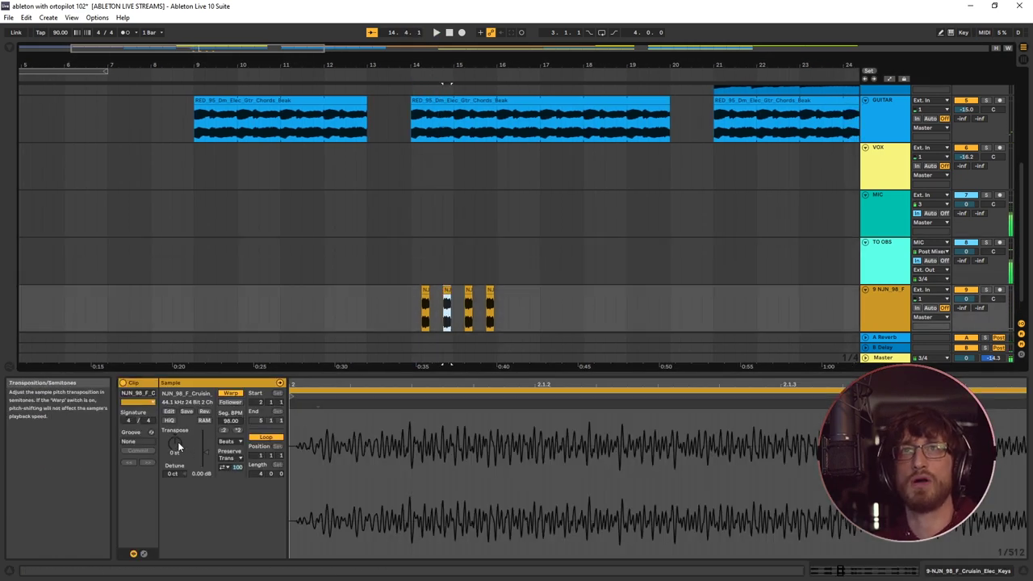
click(468, 307)
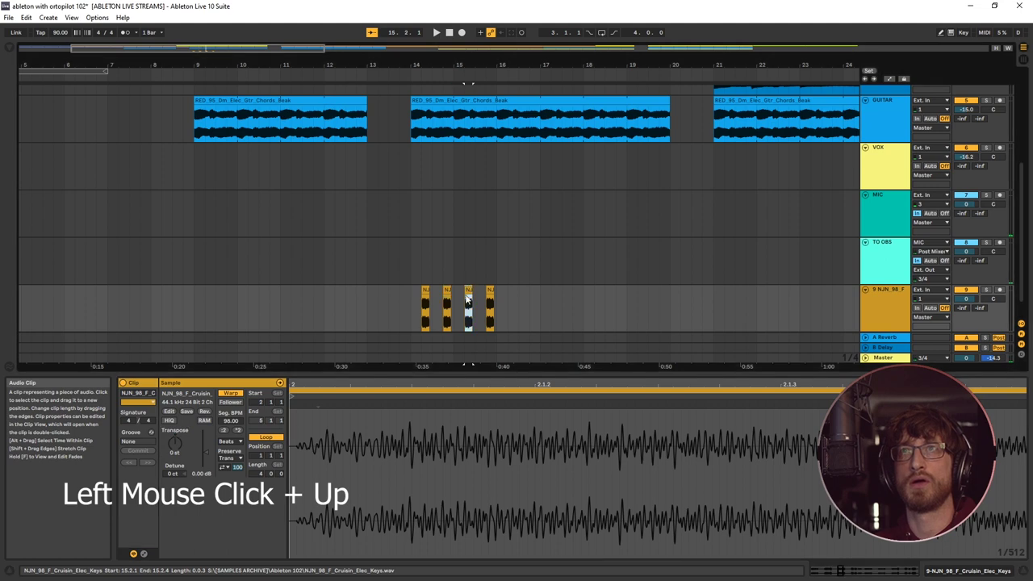
click(490, 306)
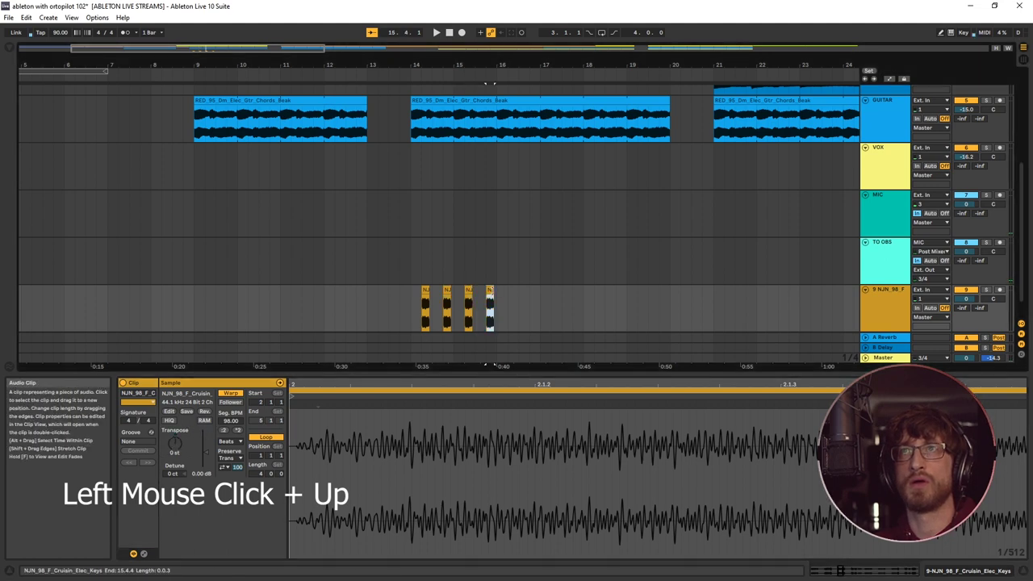
click(175, 444)
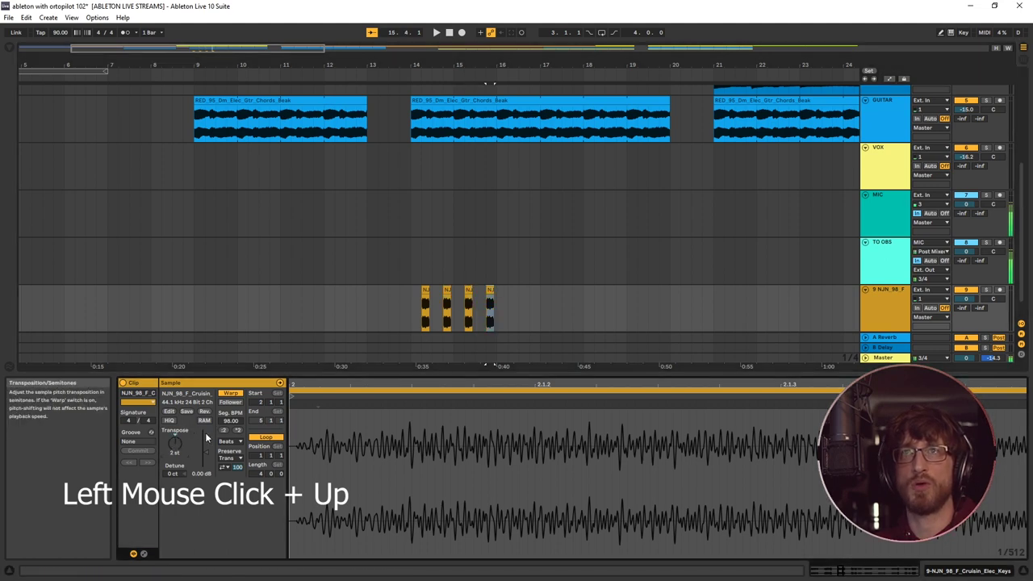
click(407, 292)
key(space)
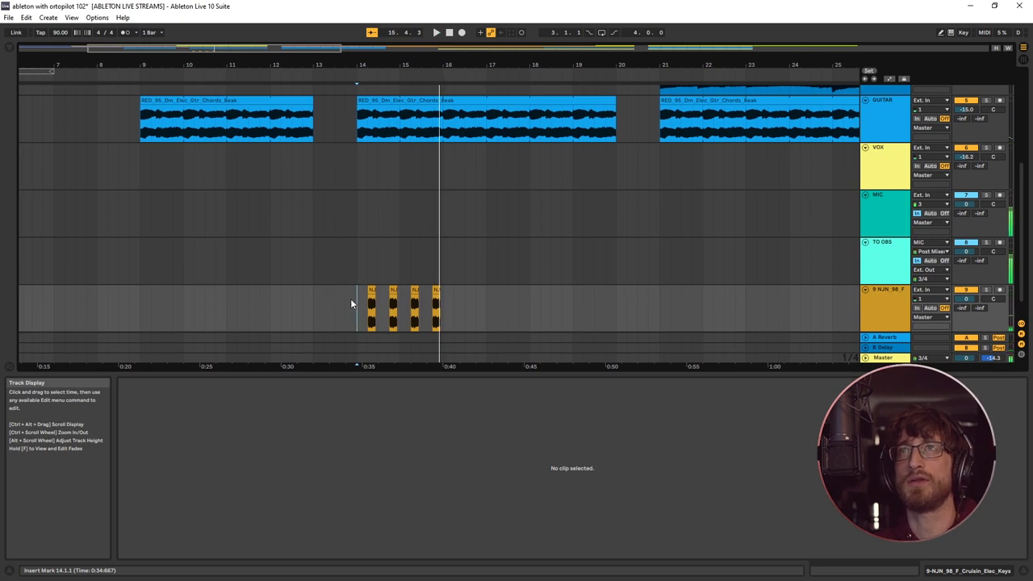
key(space)
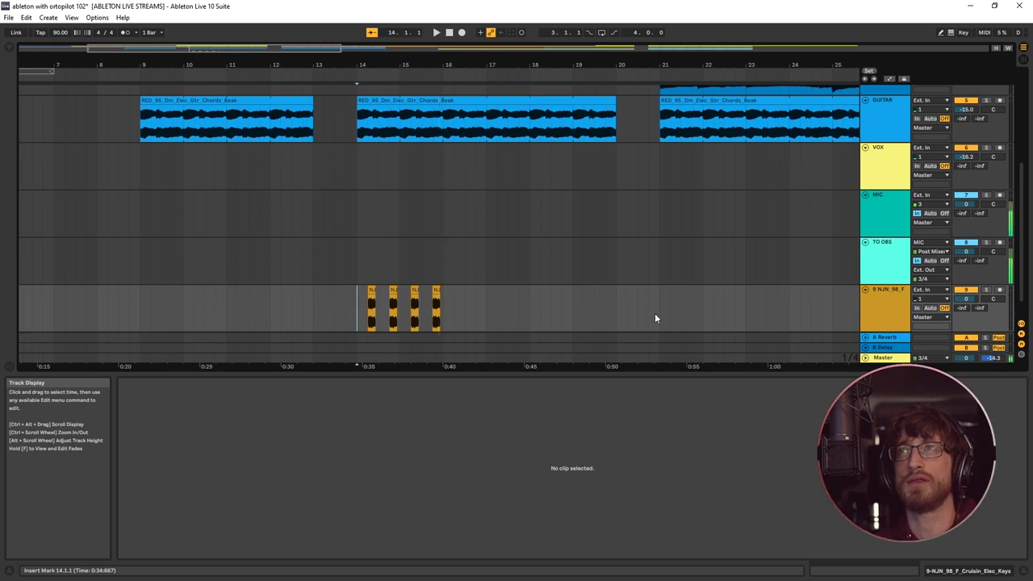
Rename the keys audio track as KEYS in Session View
key(Tab)
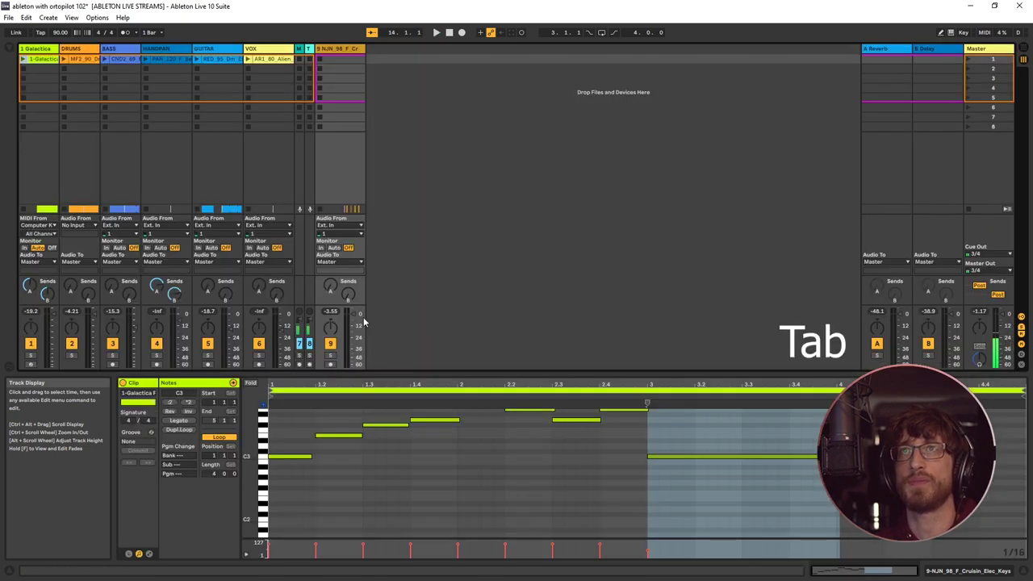
click(343, 48)
right_click(340, 47)
click(366, 92)
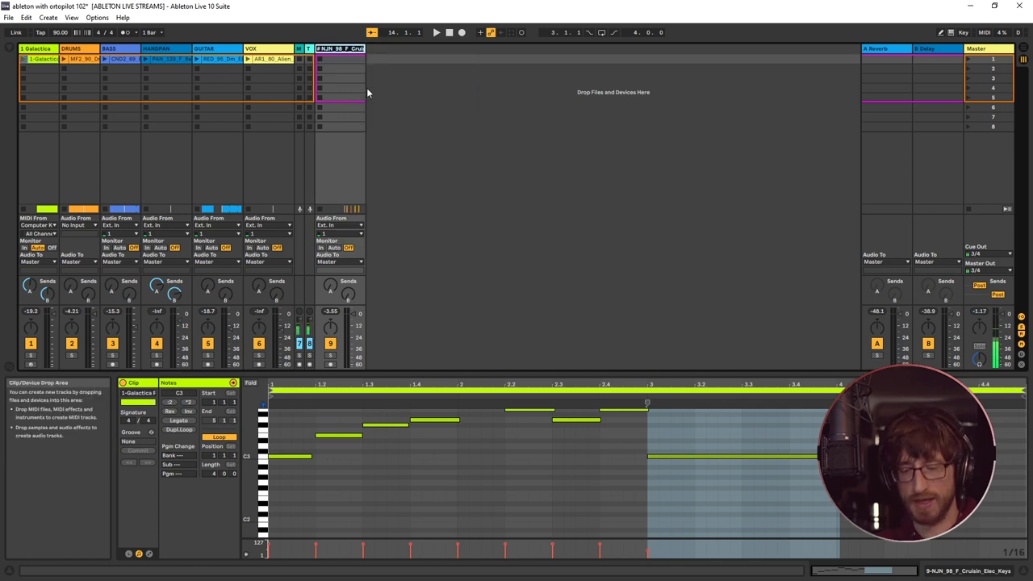
text(KEYS)
key(Return)
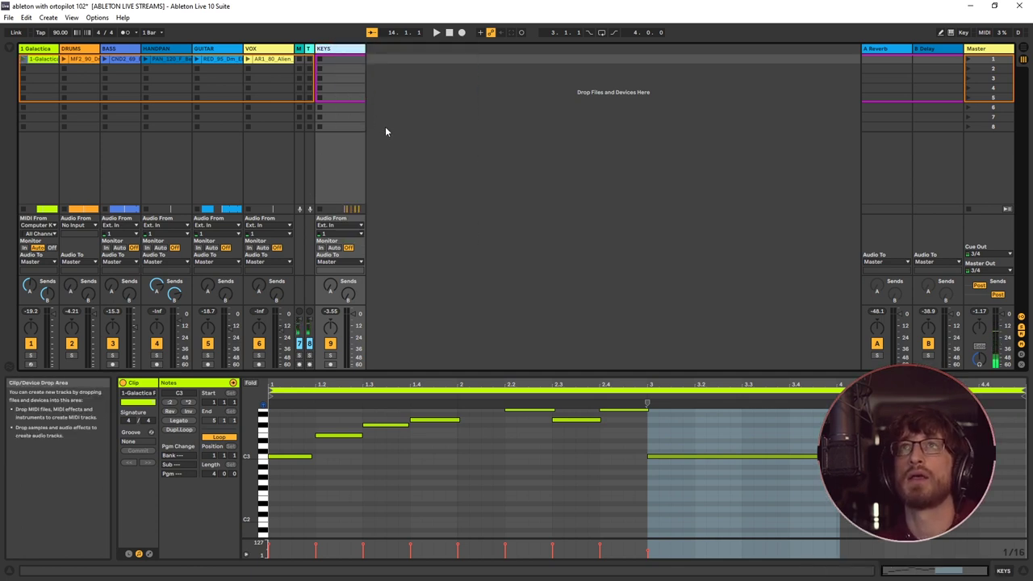
Lower the KEYS track volume, setting it to -9.2 dB while playing the phrase from bar 14 in Arrangement View
drag(357, 323, 357, 326)
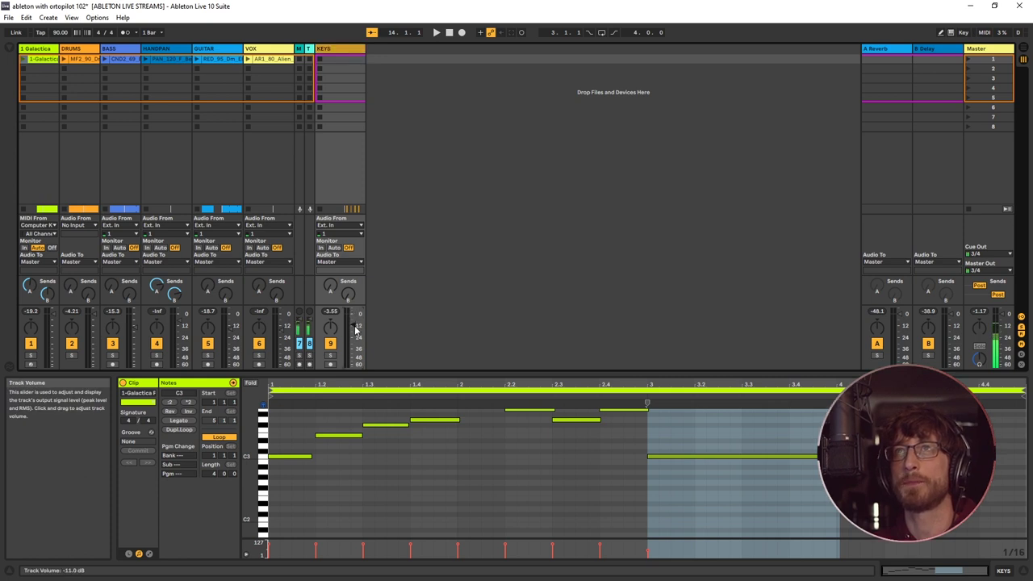
key(Tab)
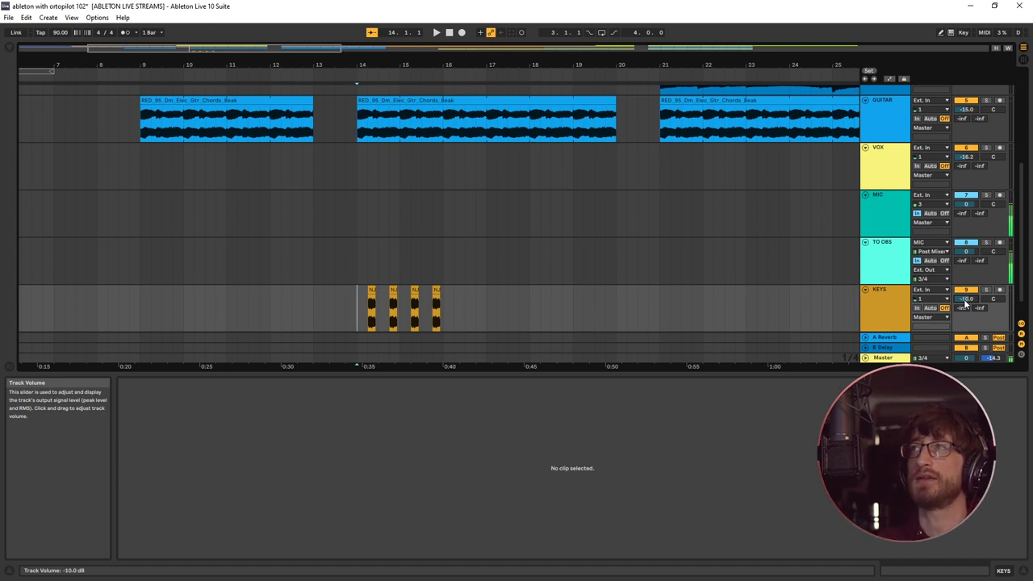
key(space)
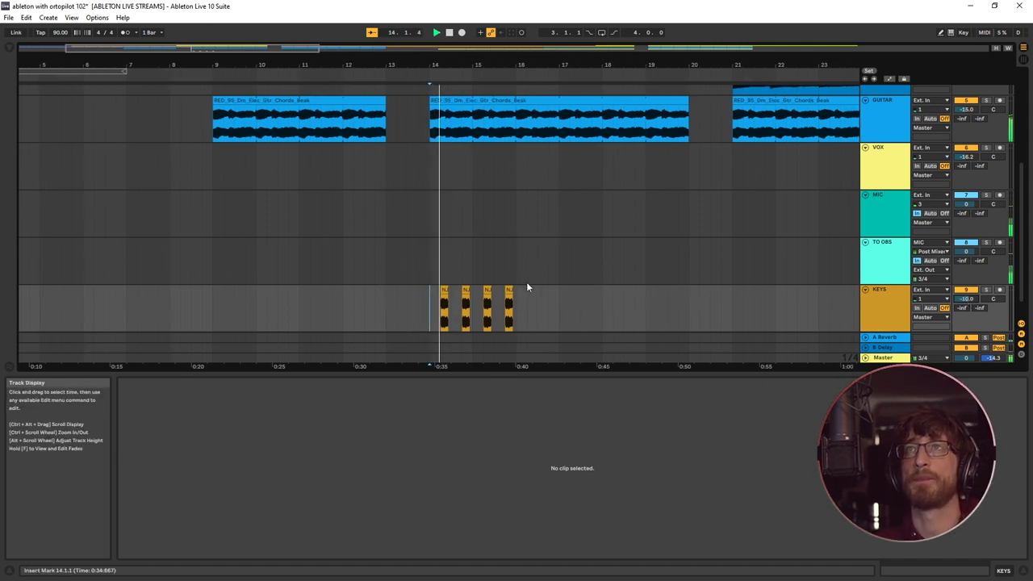
drag(966, 299, 966, 293)
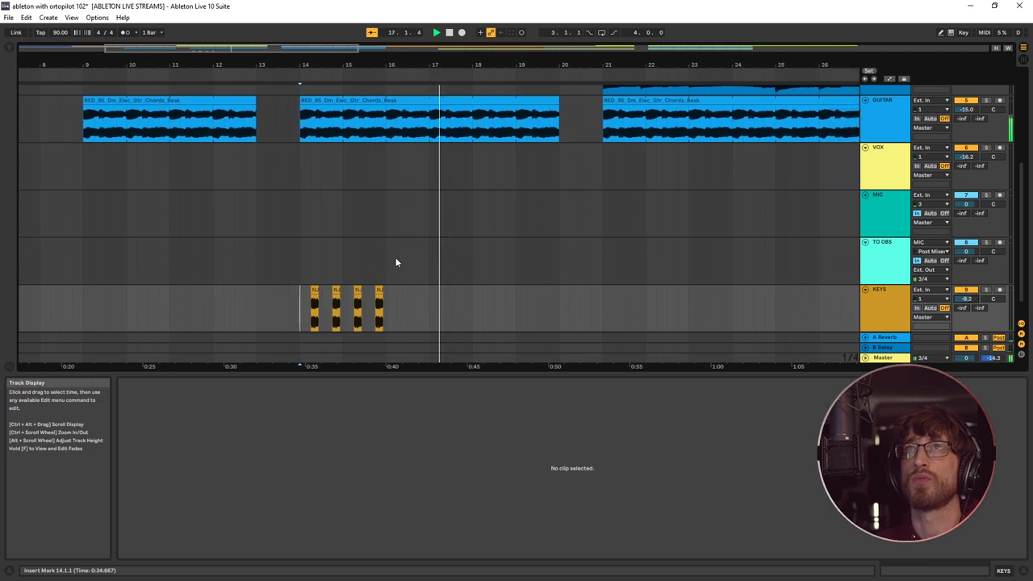
key(space)
Play from 14.1.1 and raise the KEYS track's Reverb send to about -18 dB, adding some Delay send as well
click(308, 307)
click(898, 284)
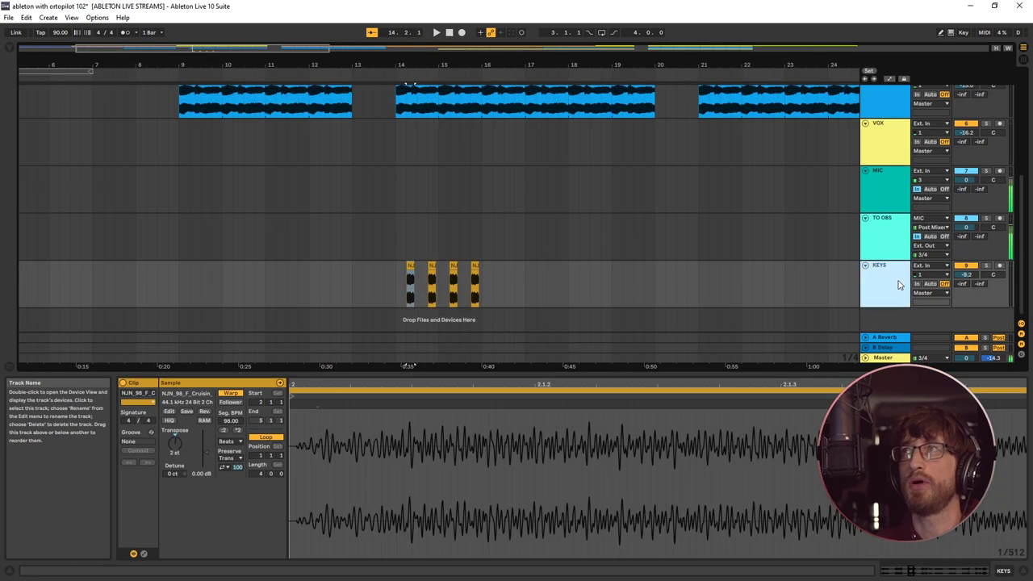
click(395, 270)
key(space)
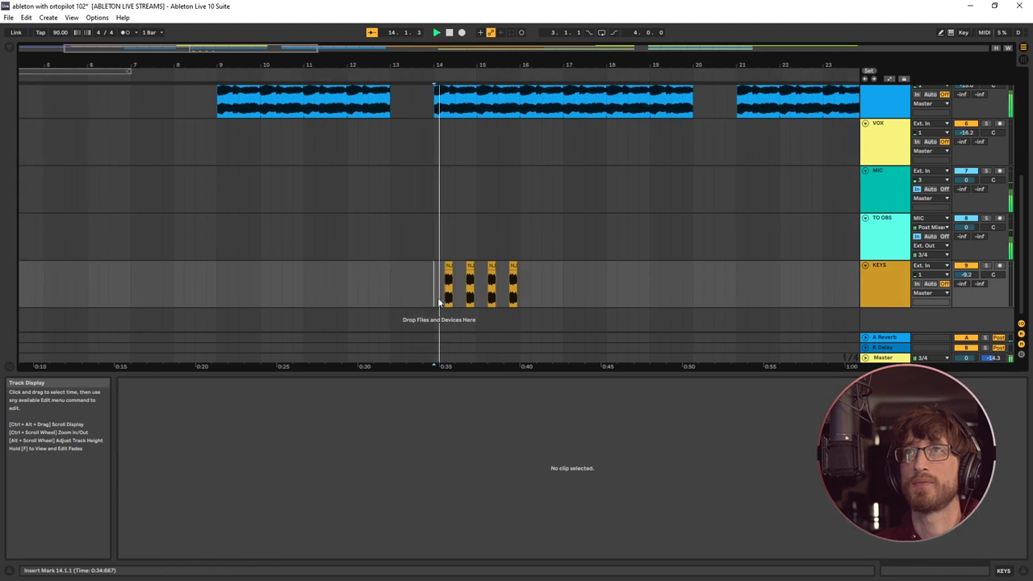
key(Tab)
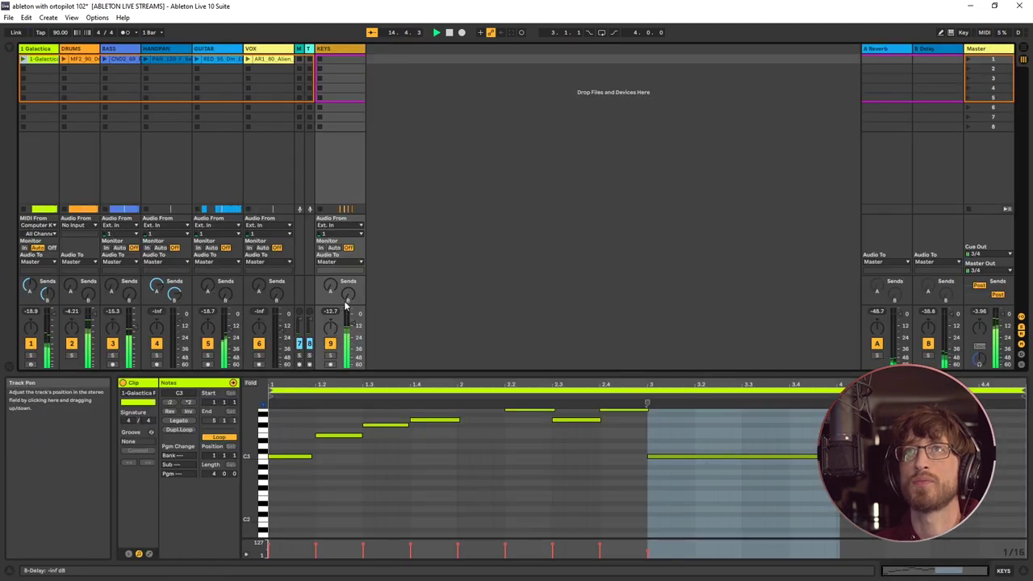
mouse_move(336, 291)
mouse_down()
mouse_move(336, 274)
mouse_move(348, 291)
mouse_move(330, 280)
mouse_up()
key(Tab)
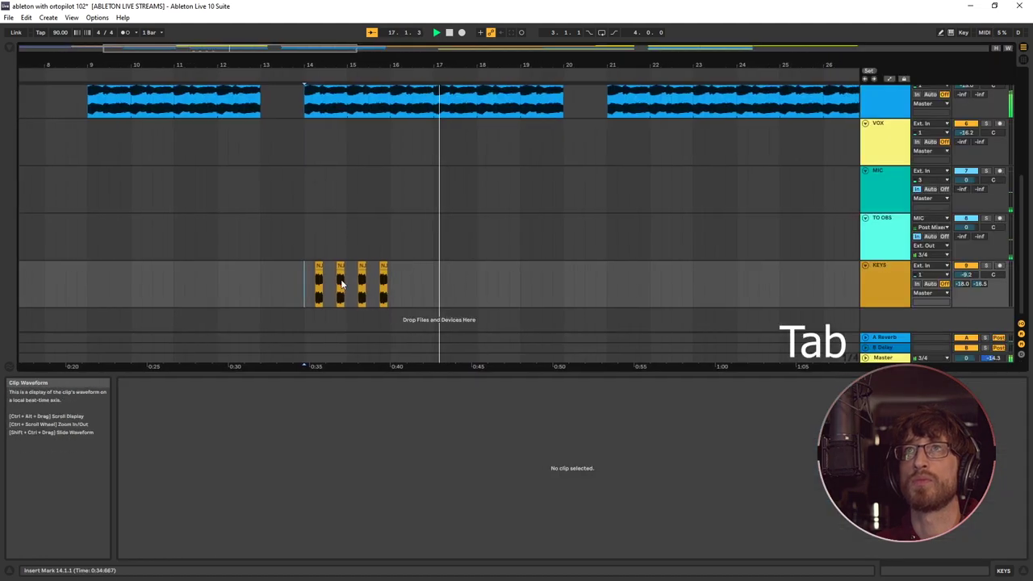
Extend the start of the second GUITAR clip back to 13.1.1, closing the gap after the first clip
scroll(274, 206, up, 2)
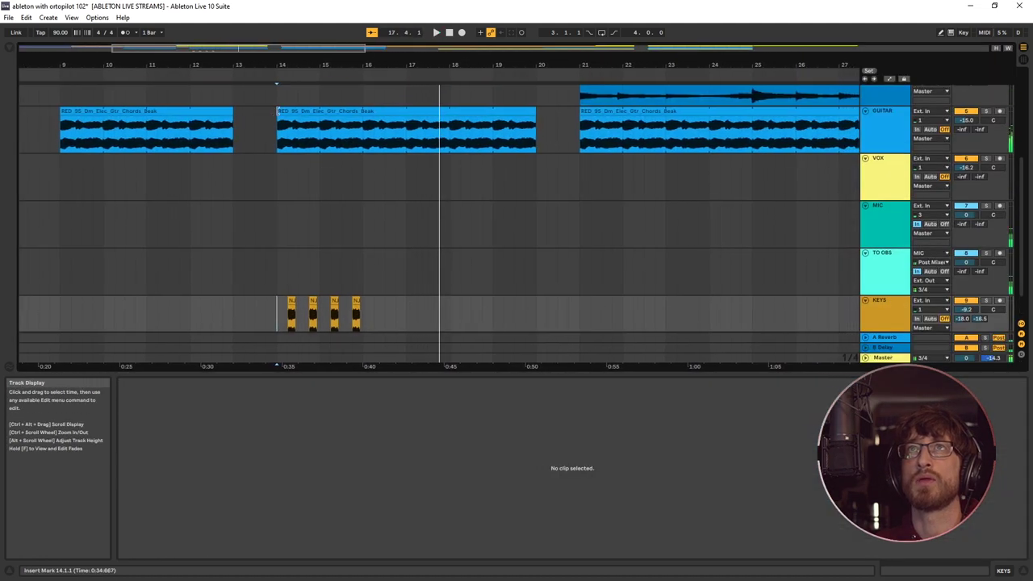
drag(278, 113, 233, 113)
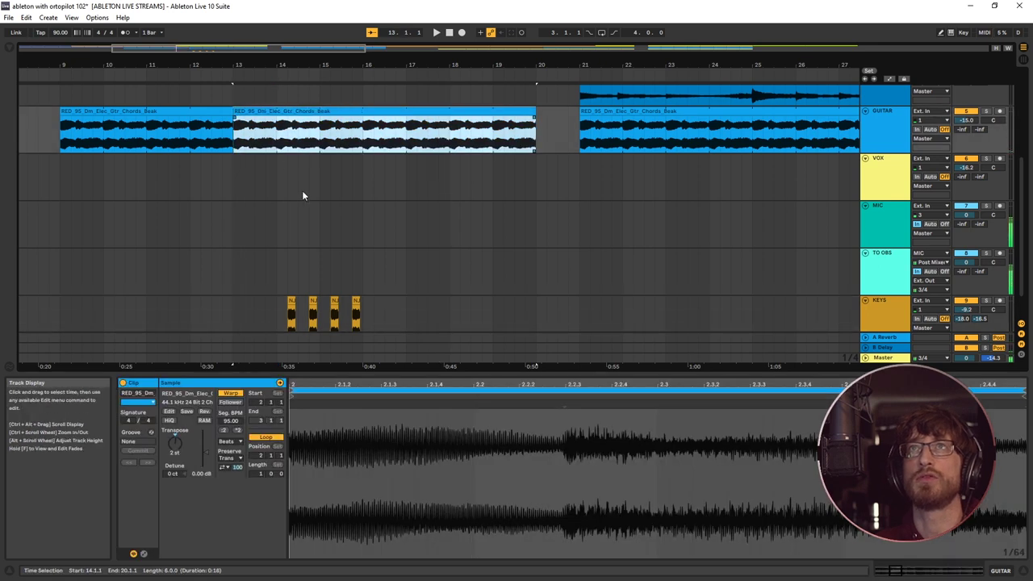
Move the four keys hits together to start at 21.2.1 and play them from just before bar 21
click(360, 321)
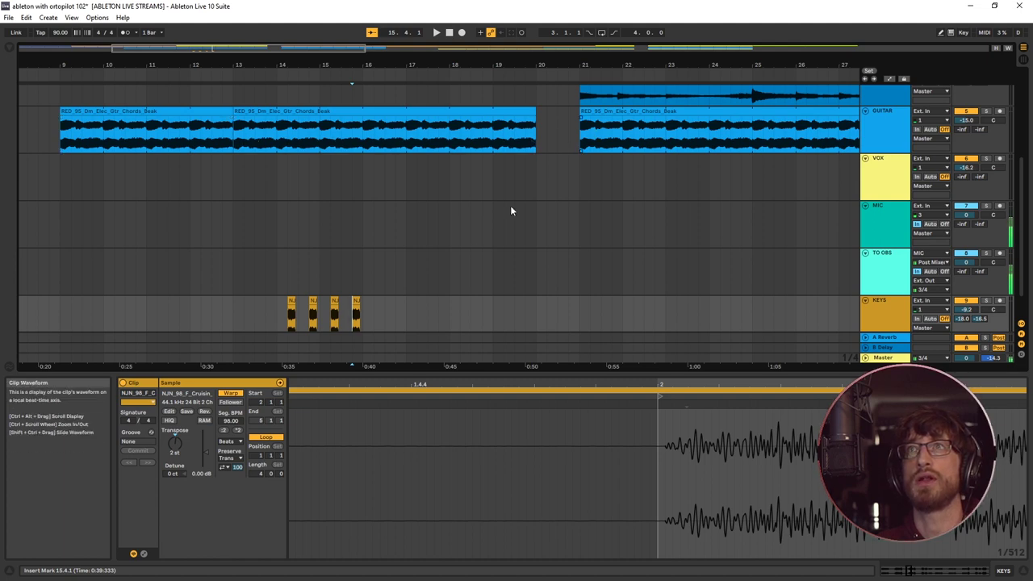
click(356, 300)
shift+click(291, 315)
key(ctrl+c)
click(478, 314)
key(ctrl+v)
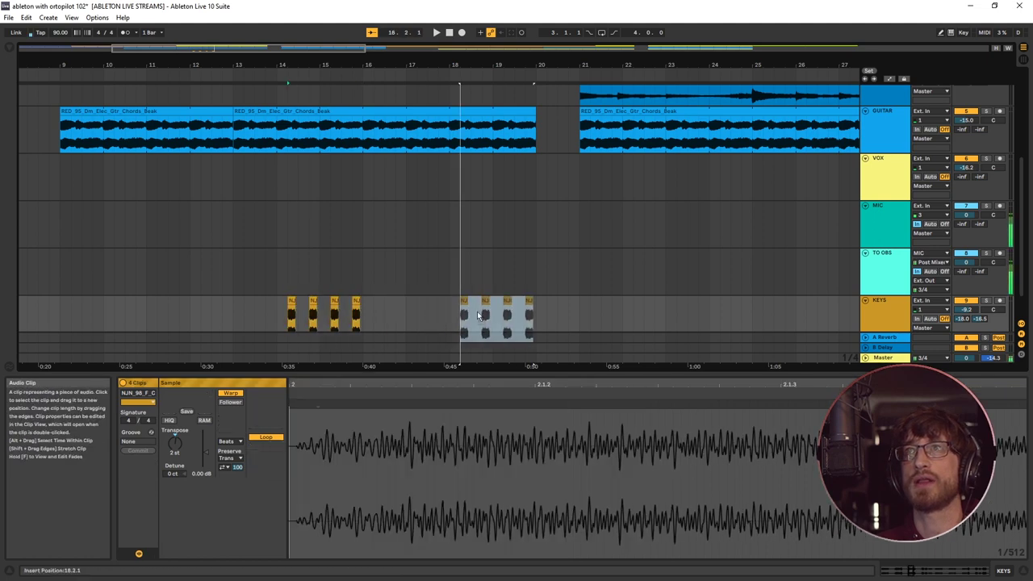
drag(478, 315, 611, 314)
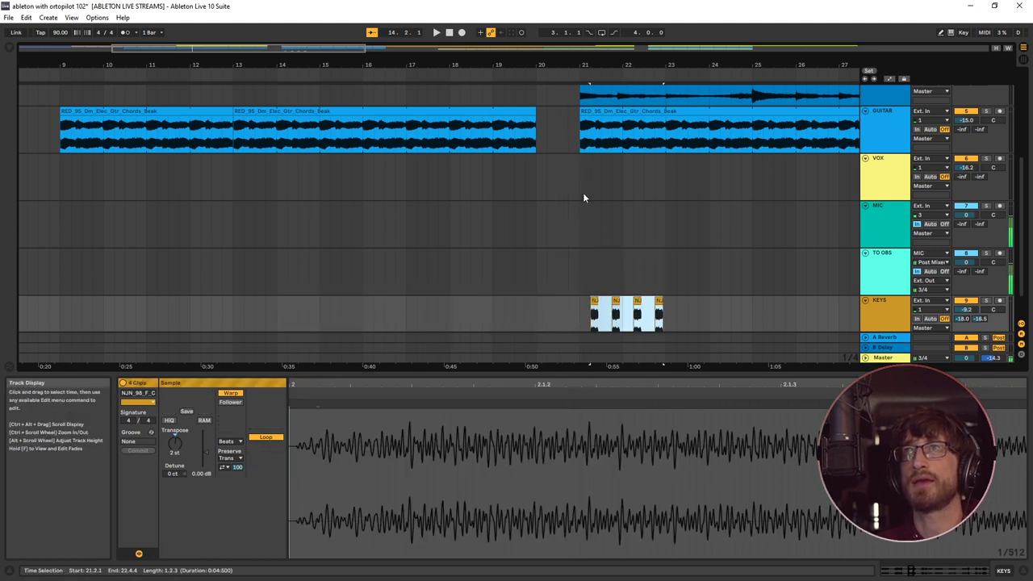
click(574, 170)
key(space)
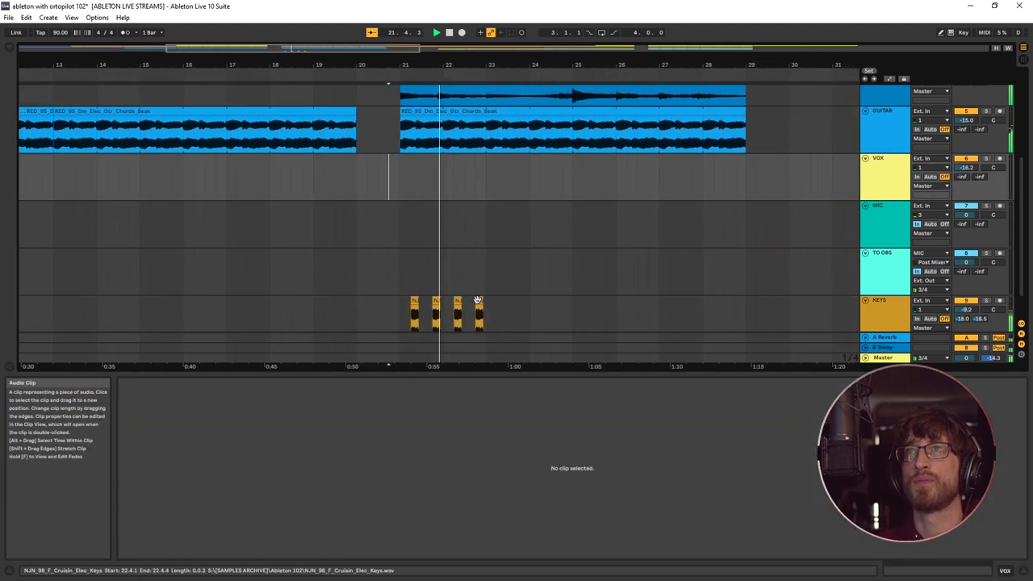
Select the four keys hits around bars 21–22 and copy them together to start at 25.2.1 on the KEYS track
click(476, 300)
shift+click(410, 301)
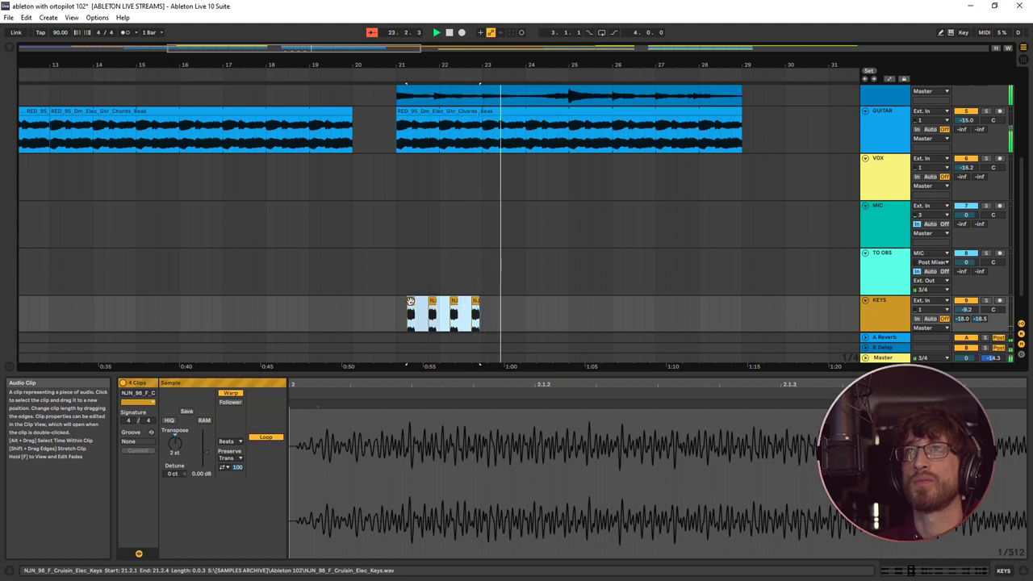
drag(411, 302, 581, 300)
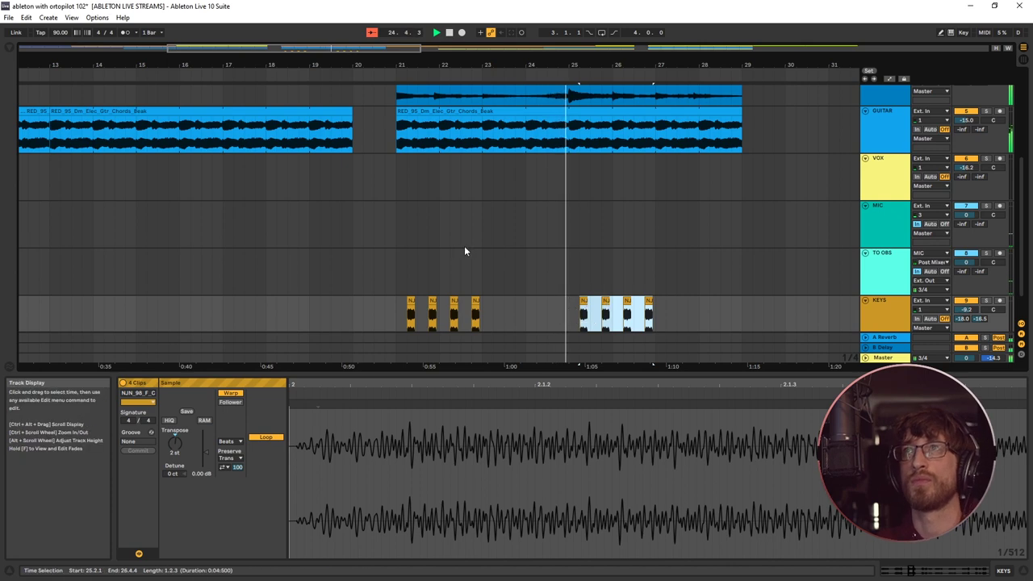
Insert a new audio track below KEYS and set its external input channel to 3
scroll(484, 260, down, 1)
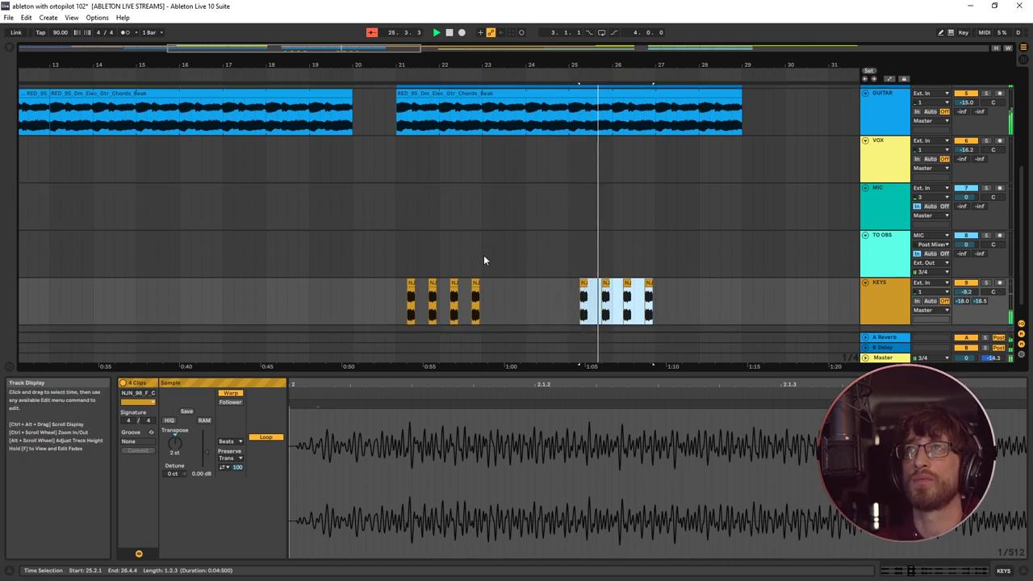
scroll(484, 260, down, 1)
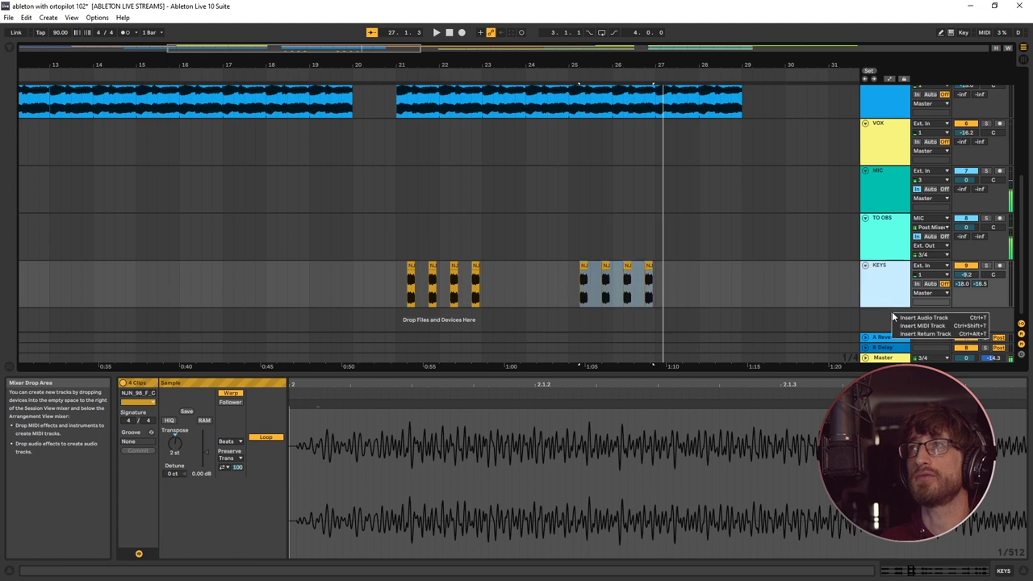
right_click(891, 313)
click(928, 319)
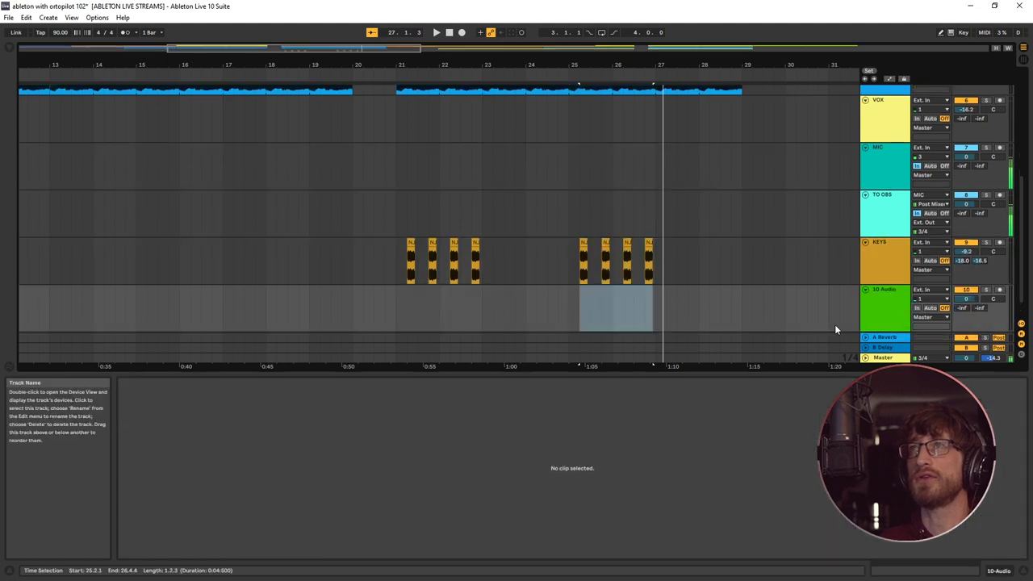
click(934, 301)
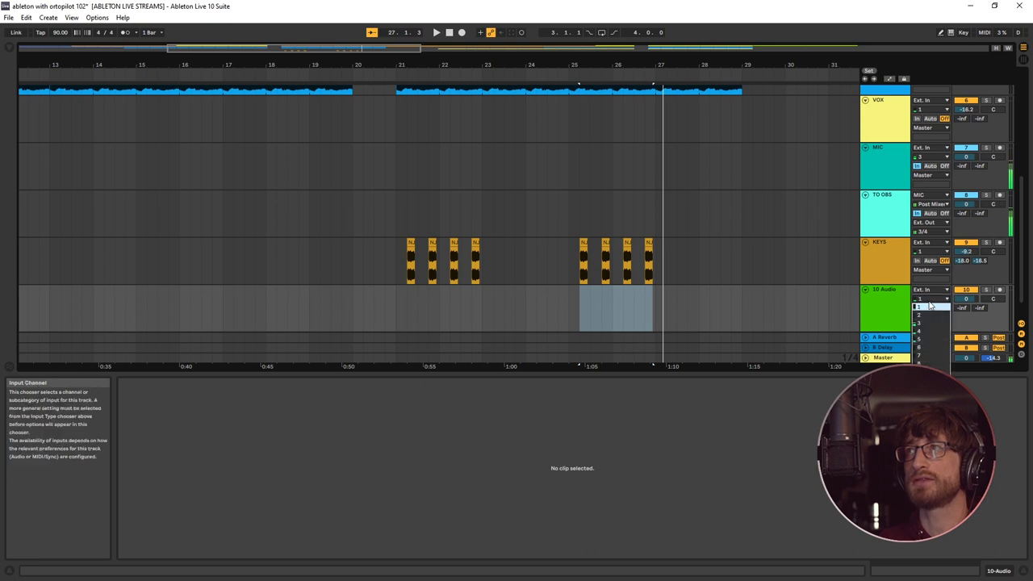
click(920, 323)
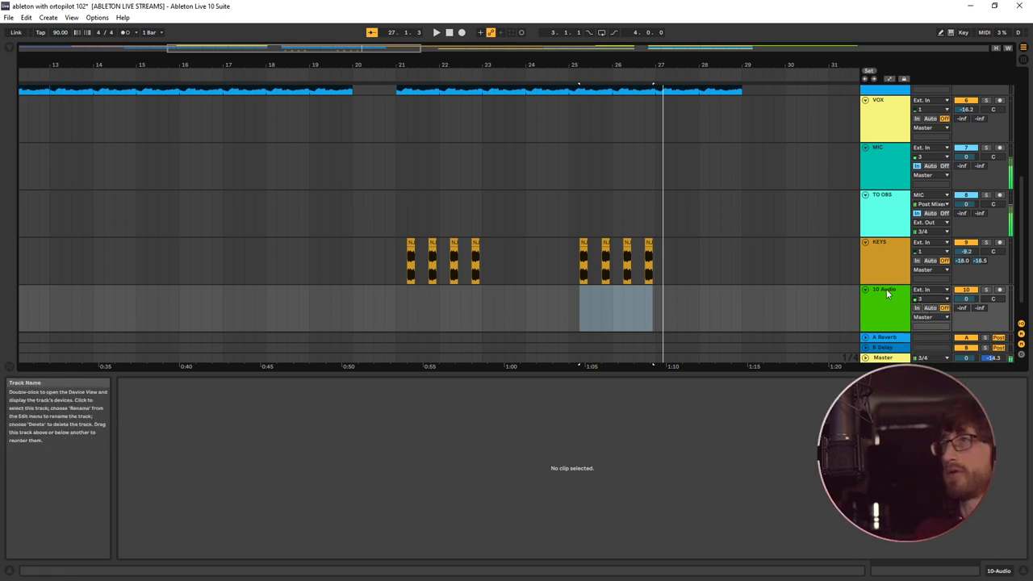
Deactivate the MIC track and arm the new audio track for recording with its monitoring on Auto
click(901, 305)
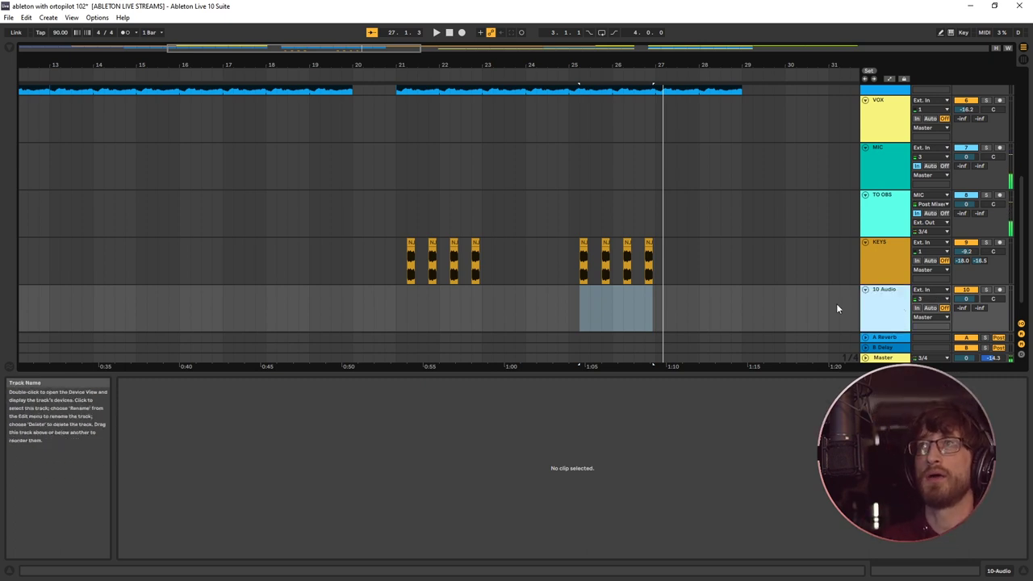
click(963, 308)
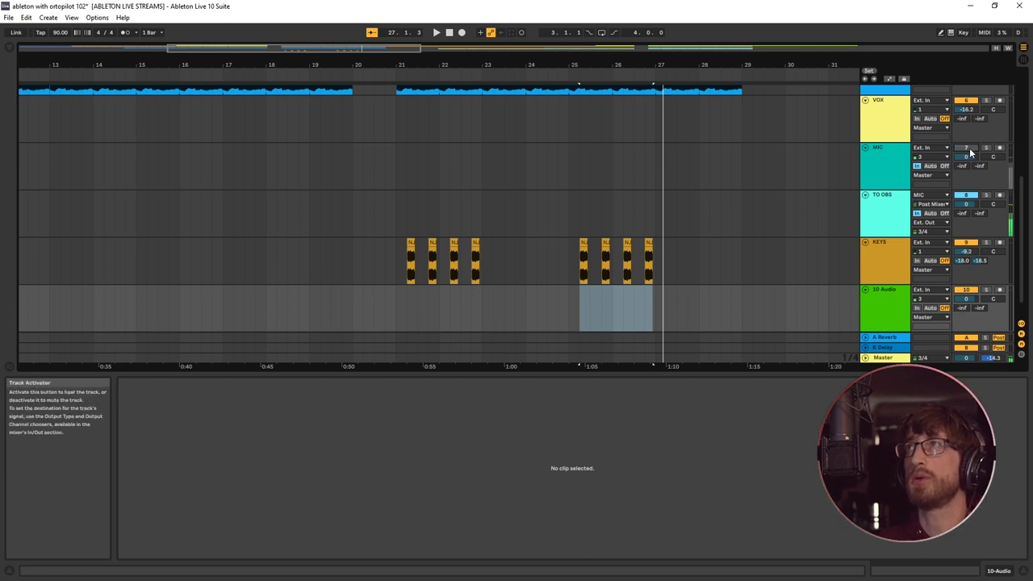
click(1000, 291)
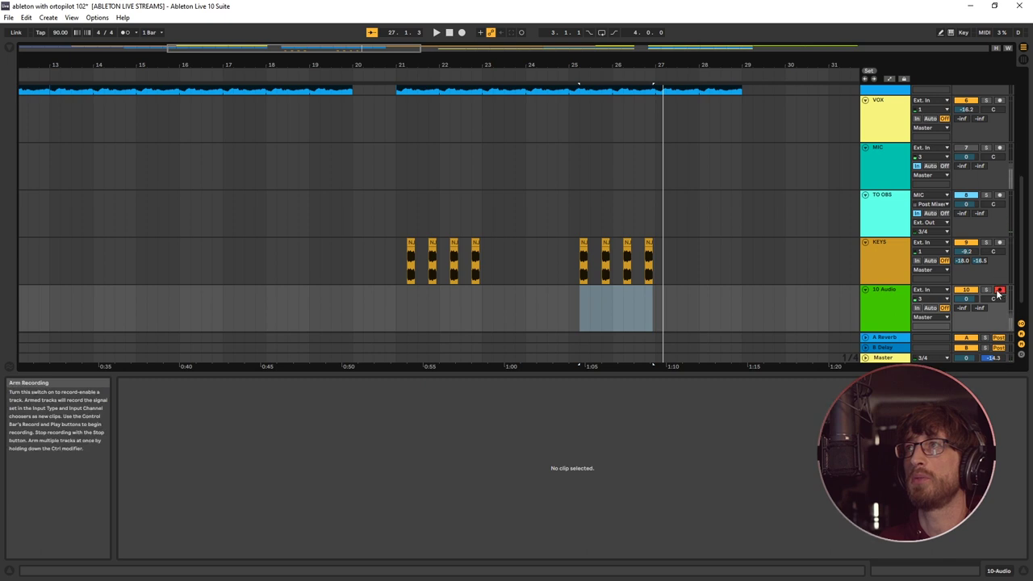
click(931, 309)
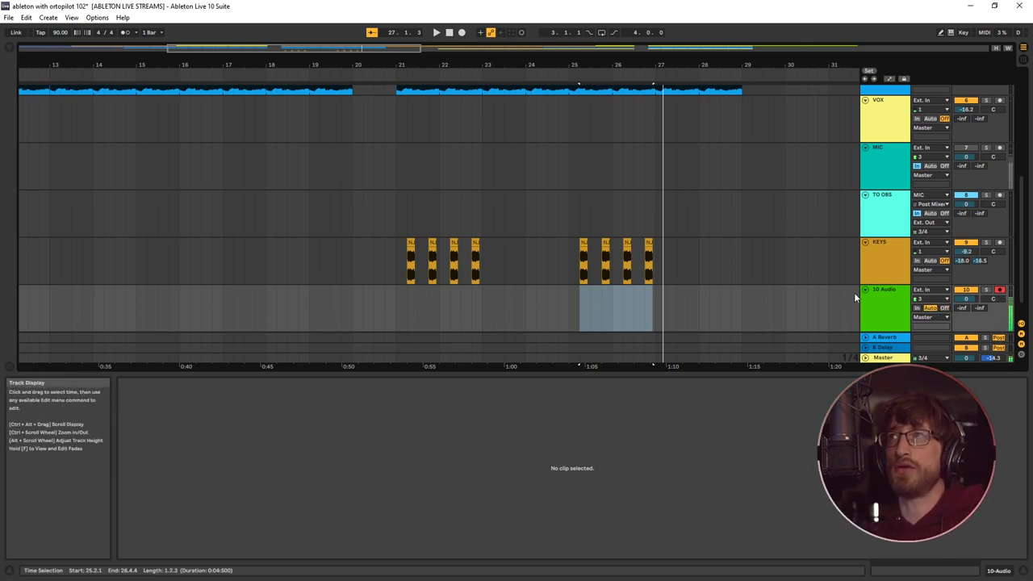
Place the insert marker at 21.1.1 and rename the armed audio track NEW VOCALS
click(482, 203)
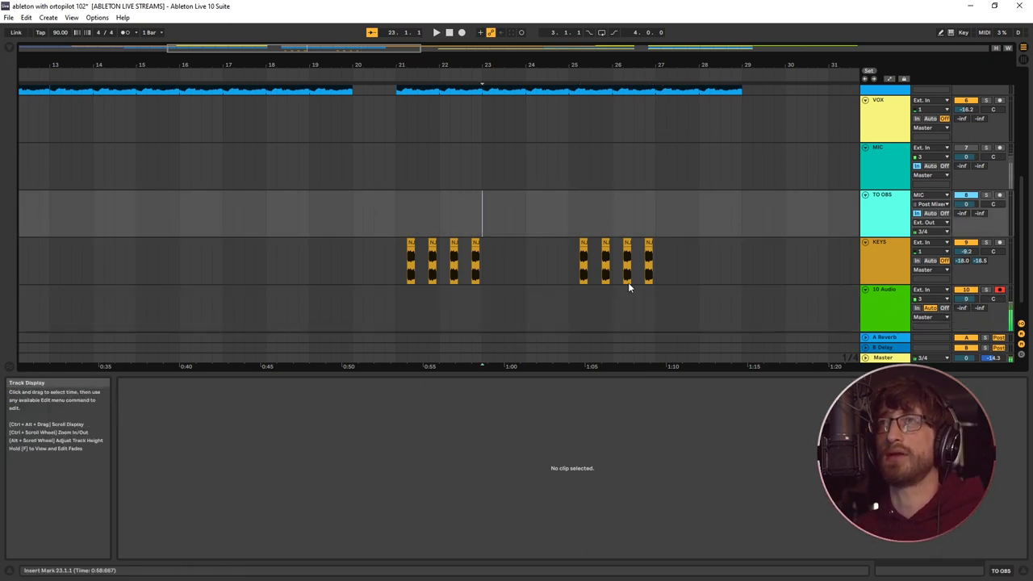
click(396, 202)
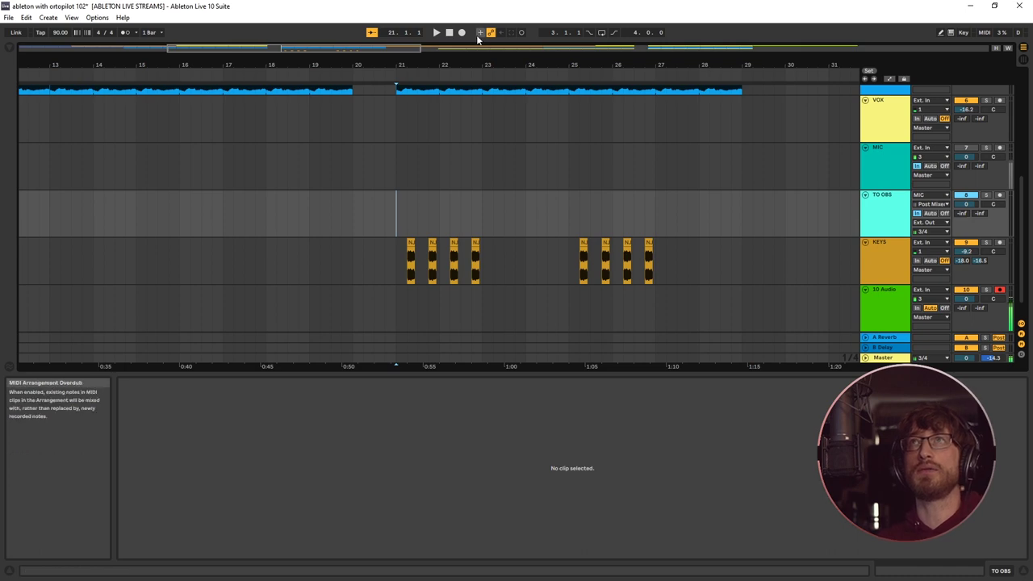
scroll(797, 206, up, 3)
scroll(797, 206, up, 2)
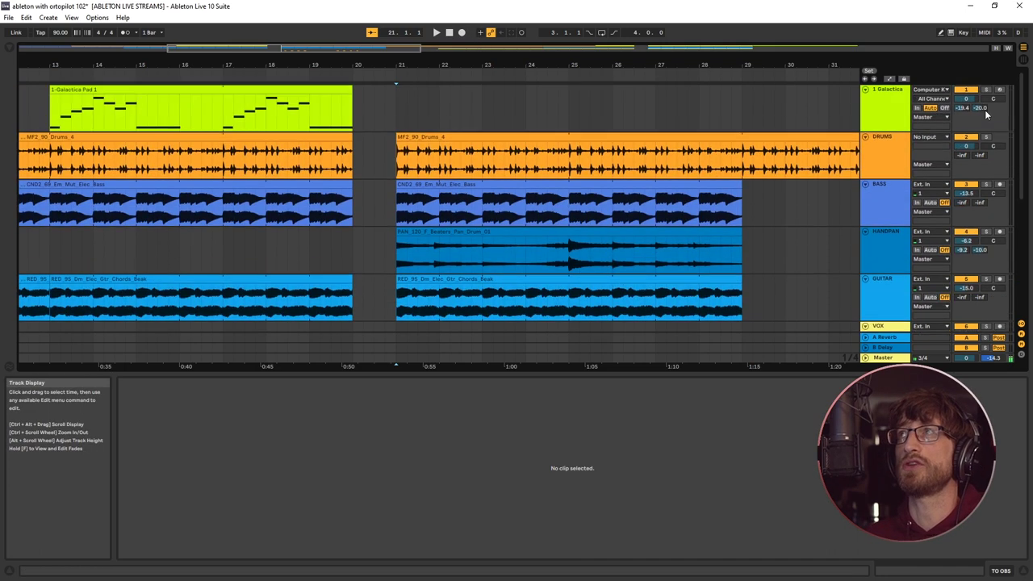
scroll(580, 172, down, 5)
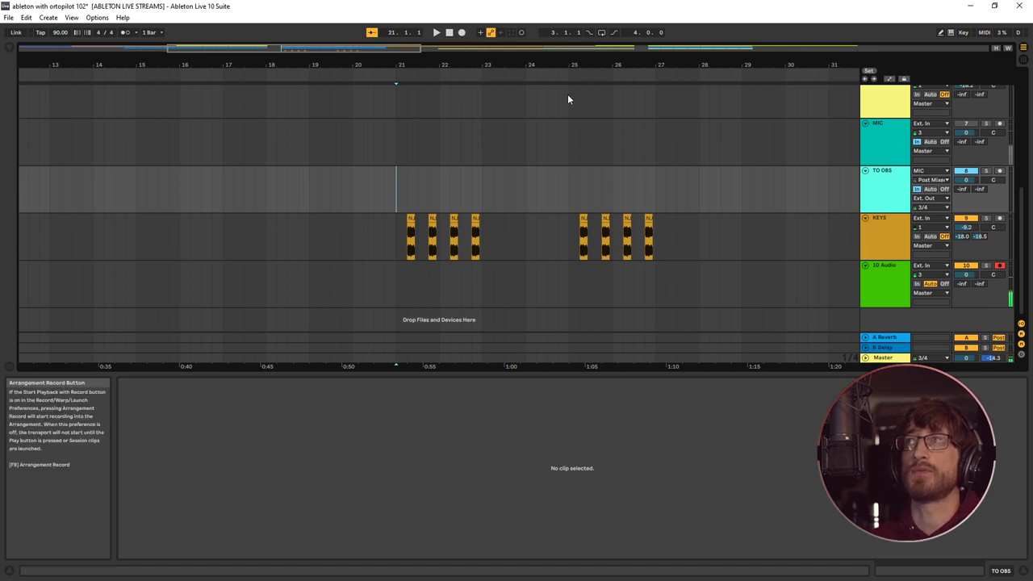
right_click(881, 266)
click(909, 307)
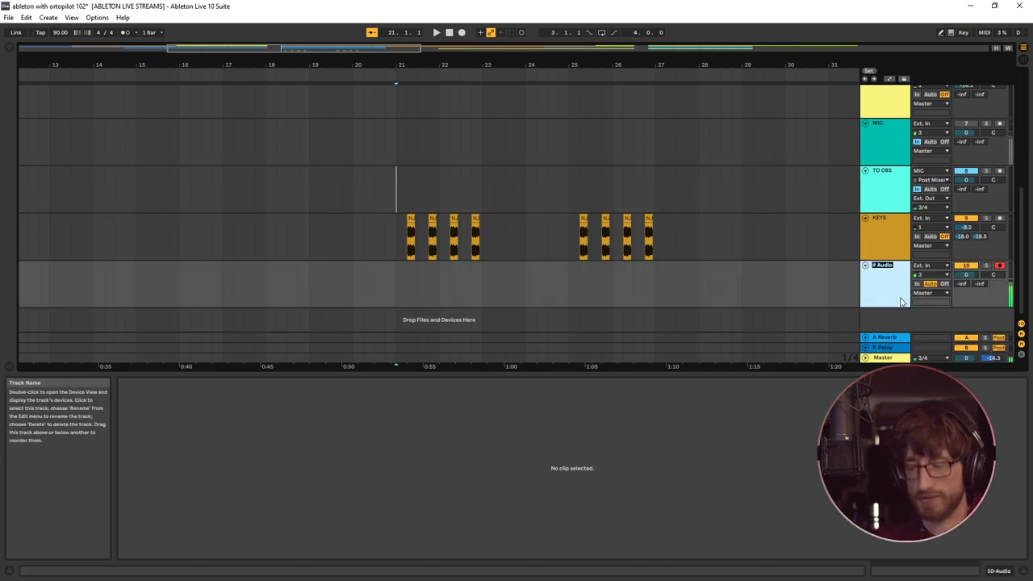
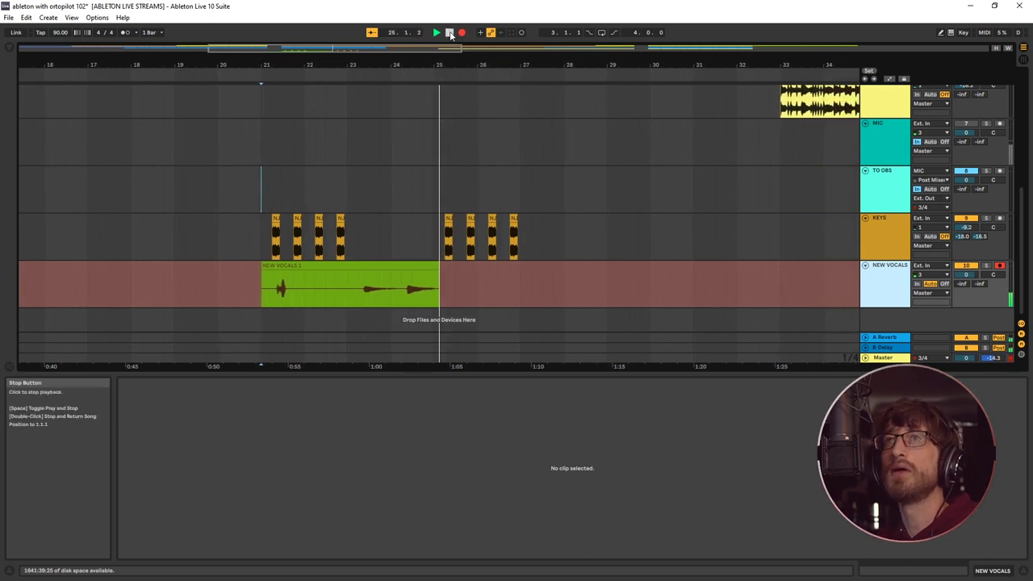
Record a vocal take on NEW VOCALS from 21.1.1 to about 25.3.1, and trim the clip's start to 23.1.1
click(450, 32)
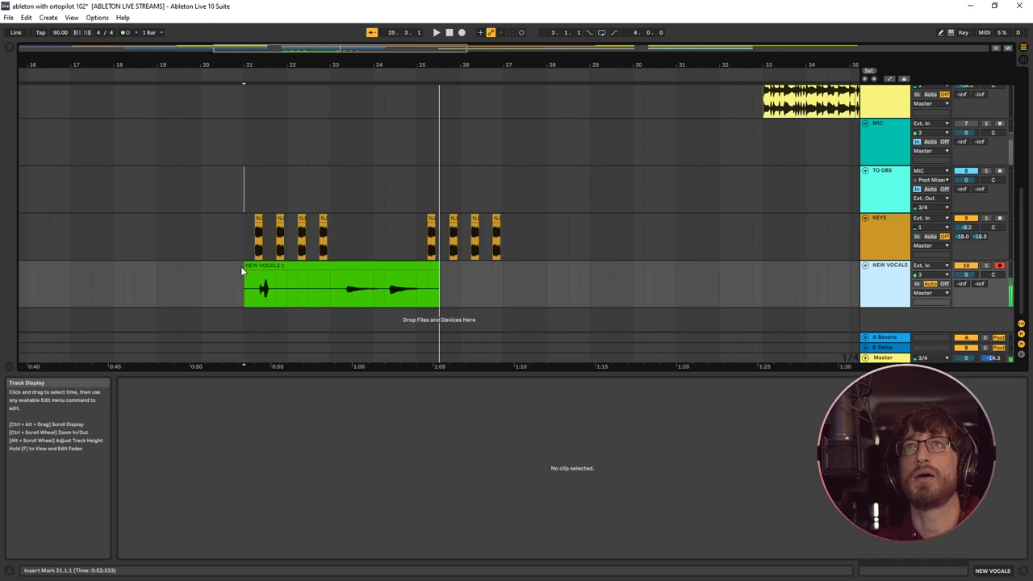
drag(243, 266, 331, 276)
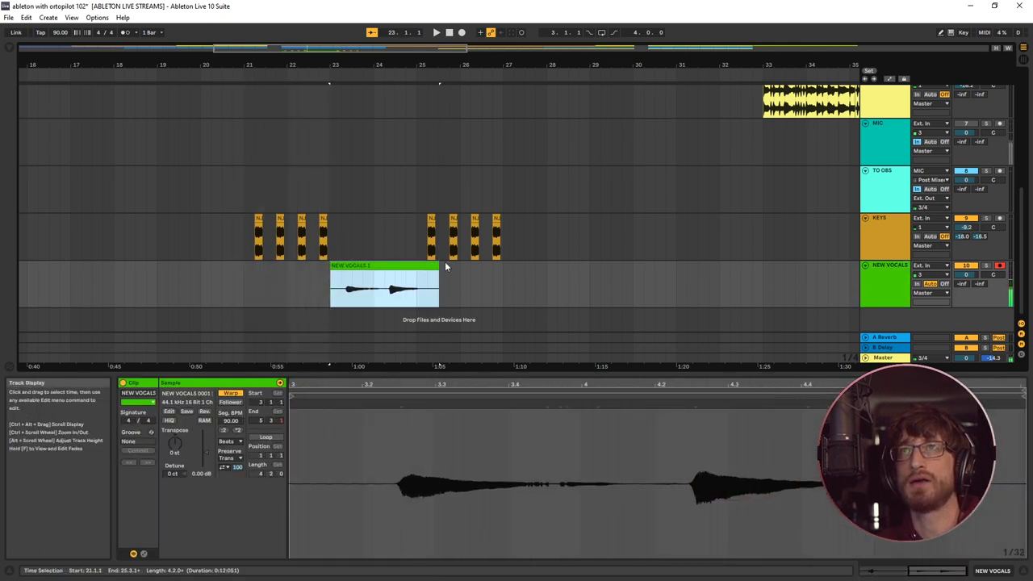
Disarm the NEW VOCALS track and reactivate the MIC track
click(1002, 269)
click(999, 126)
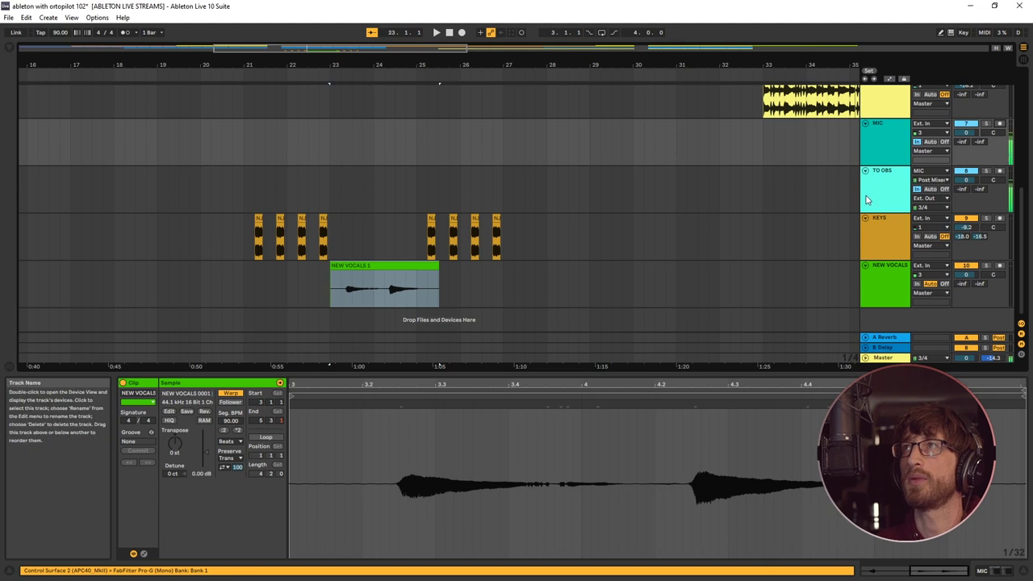
Collapse the MIC and TO OBS tracks together and move them below NEW VOCALS
shift+click(882, 187)
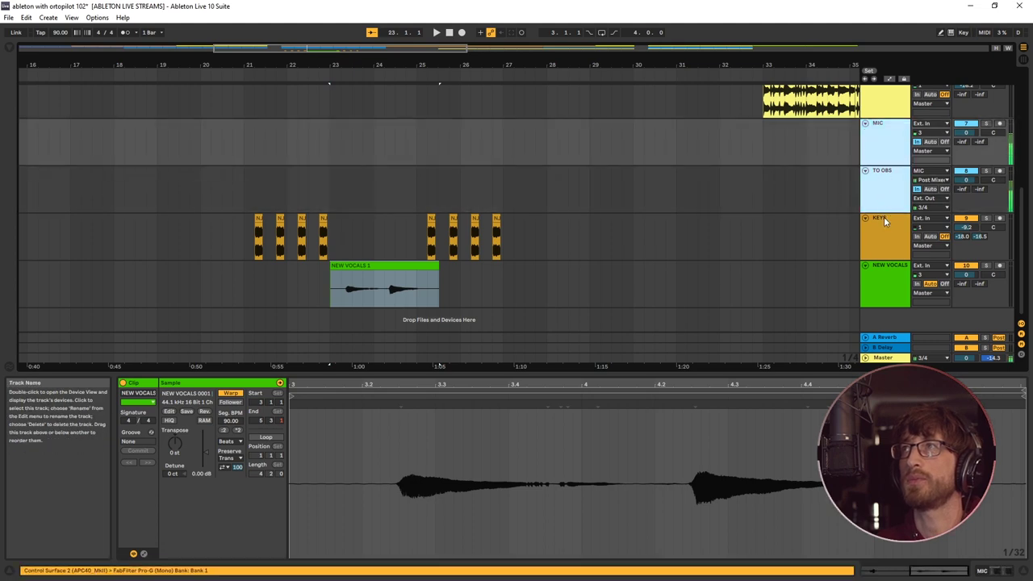
drag(886, 213, 892, 134)
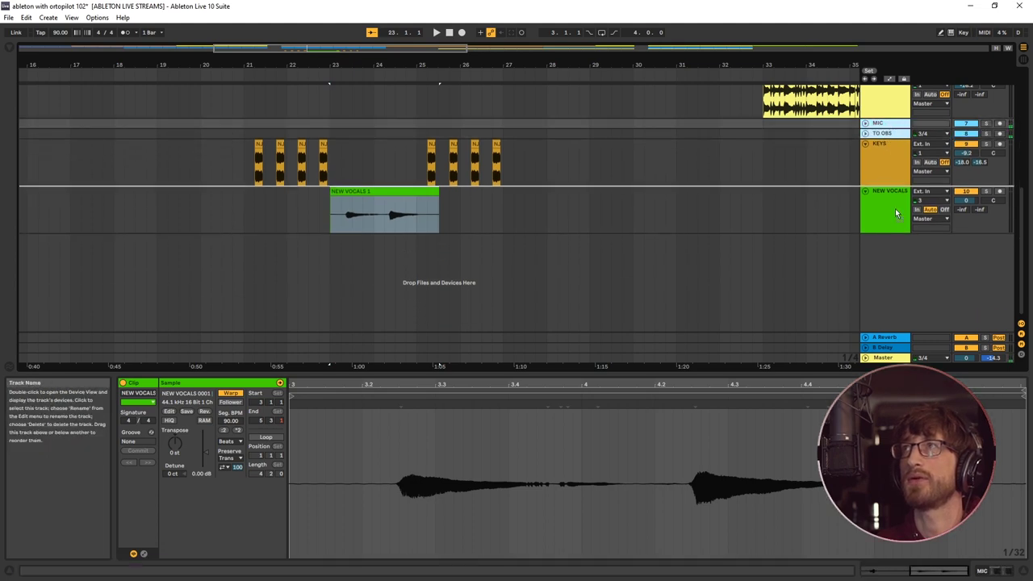
drag(895, 214, 895, 214)
Play the vocal clip from 22.4.1 and set the NEW VOCALS sends to -3.0 dB Reverb and -22.0 dB Delay
click(466, 208)
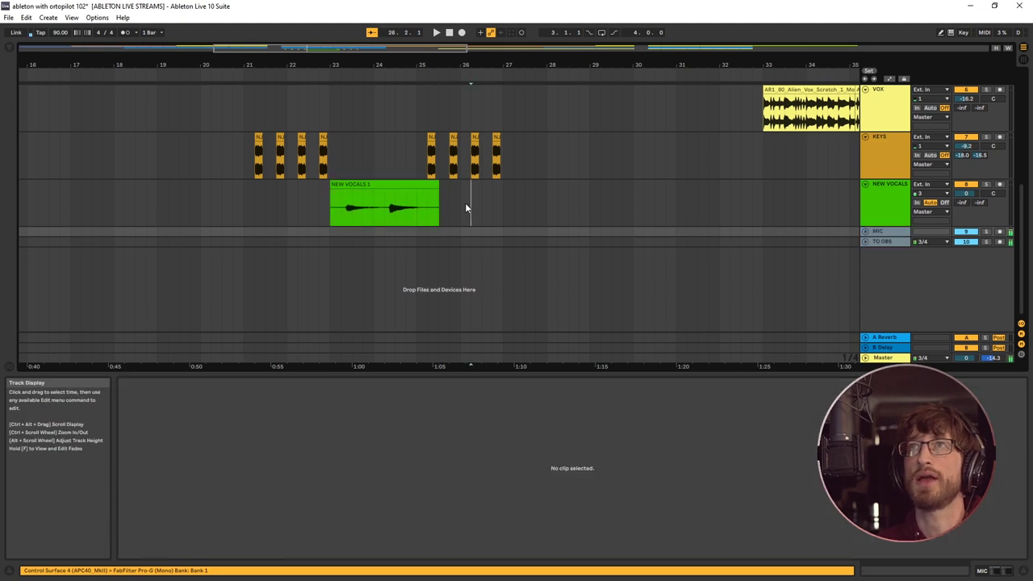
click(325, 190)
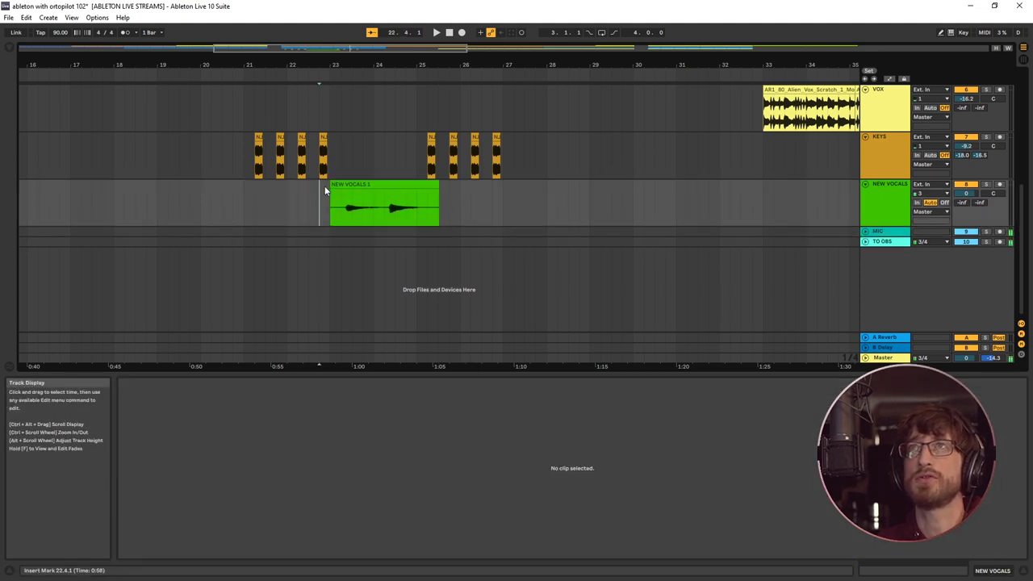
key(space)
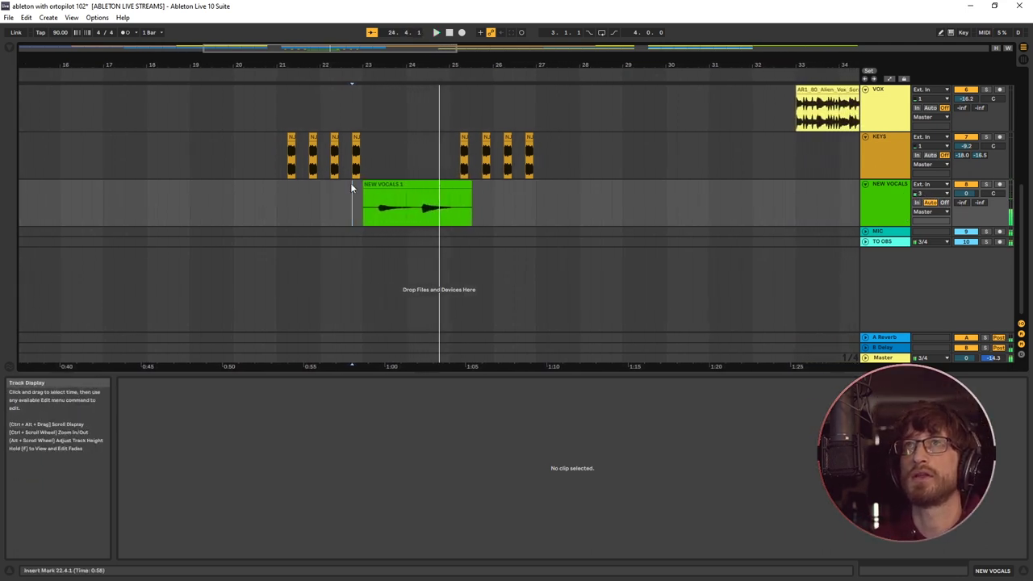
key(space)
key(space)
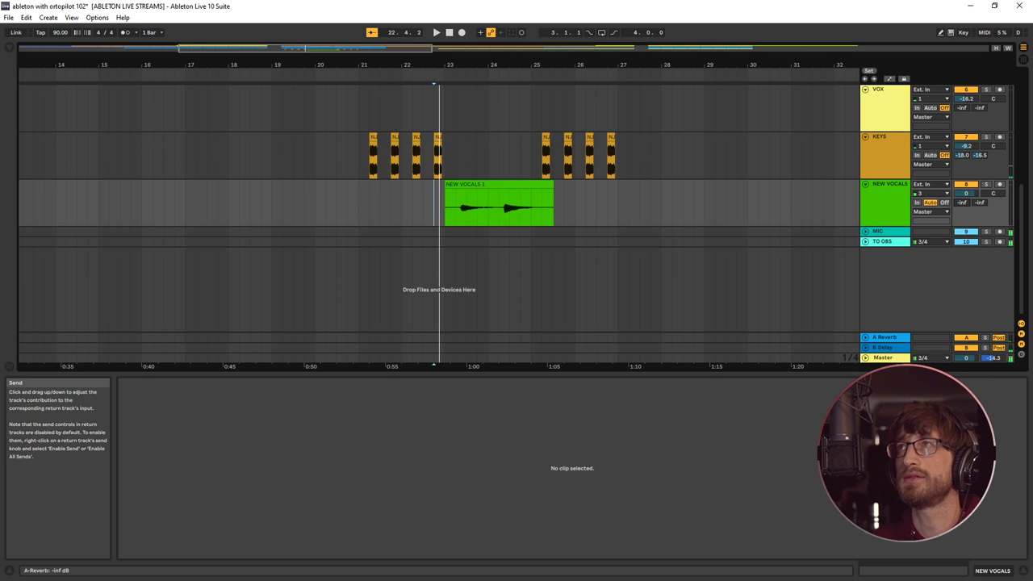
drag(962, 202, 979, 190)
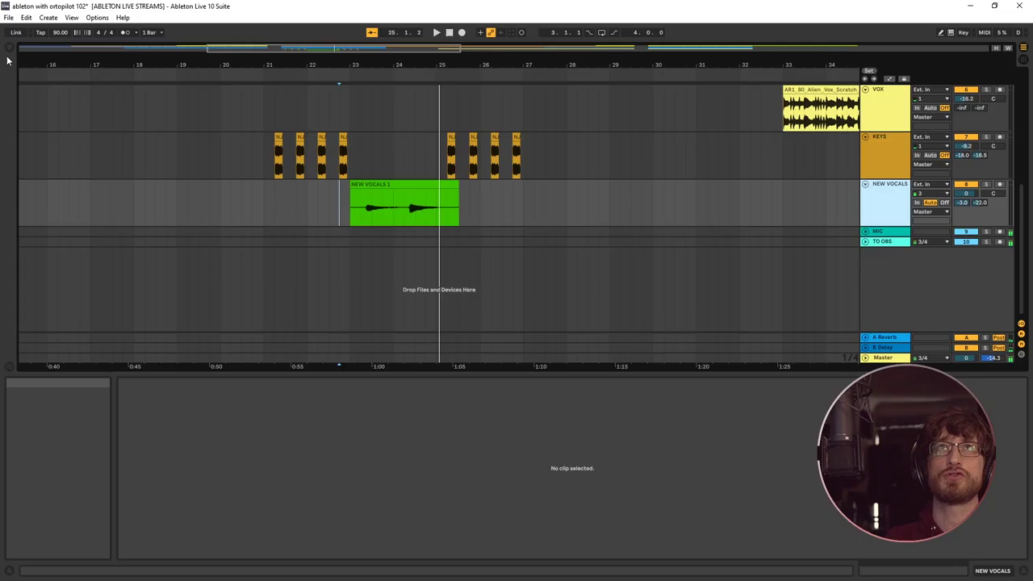
Show the browser and search its Audio Effects category for "limit"
key(ctrl+alt+b)
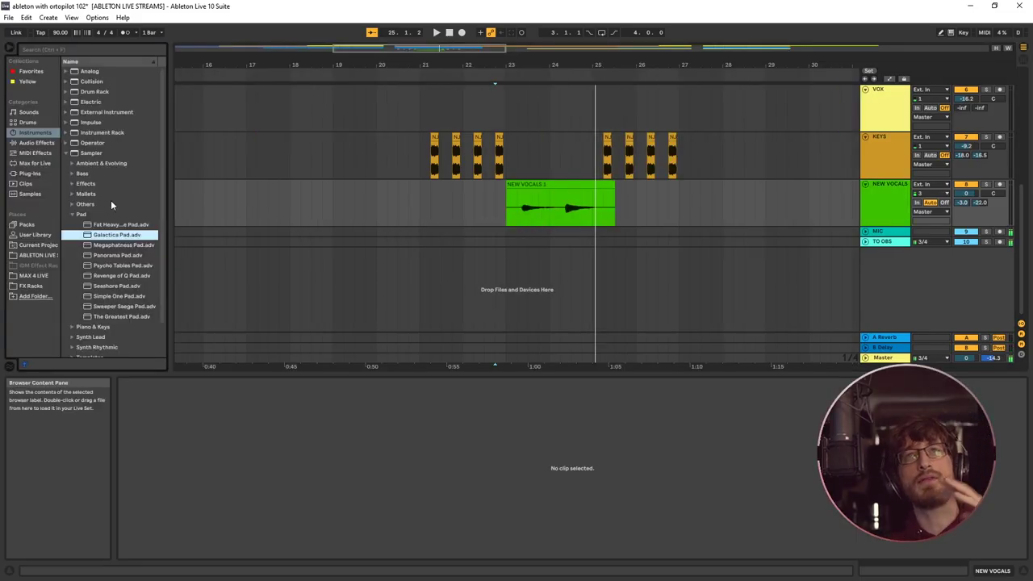
click(55, 48)
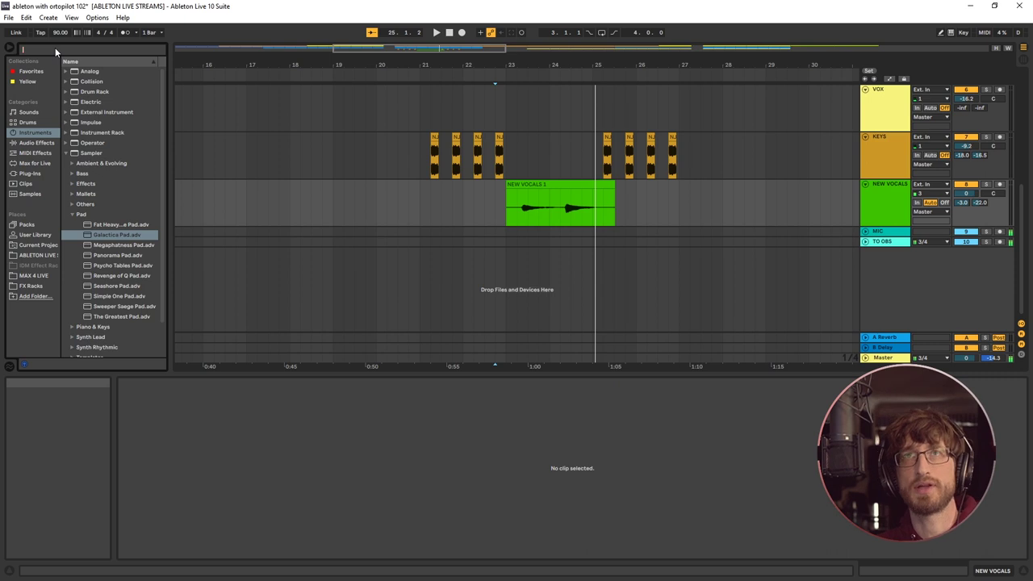
click(37, 144)
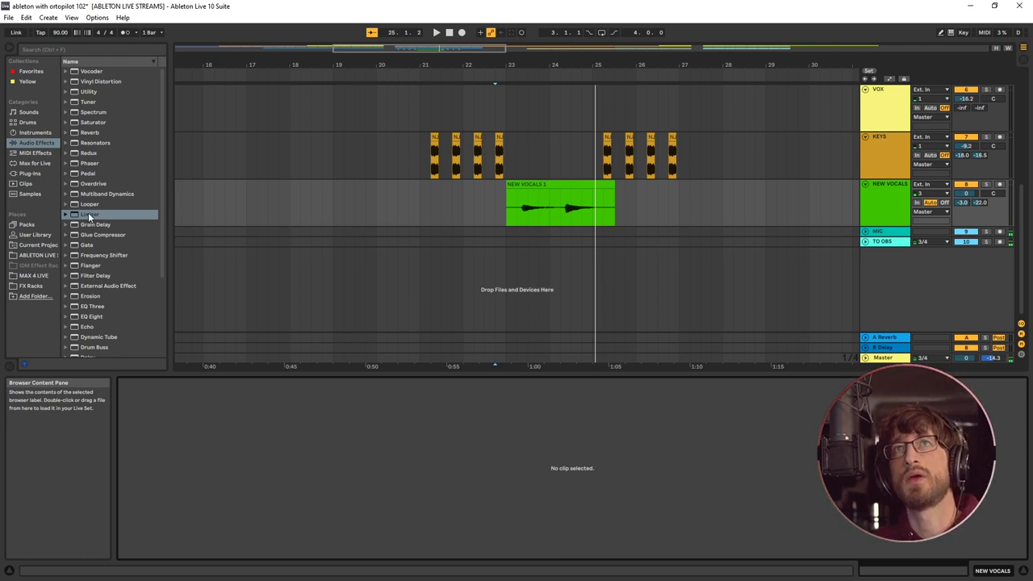
click(48, 51)
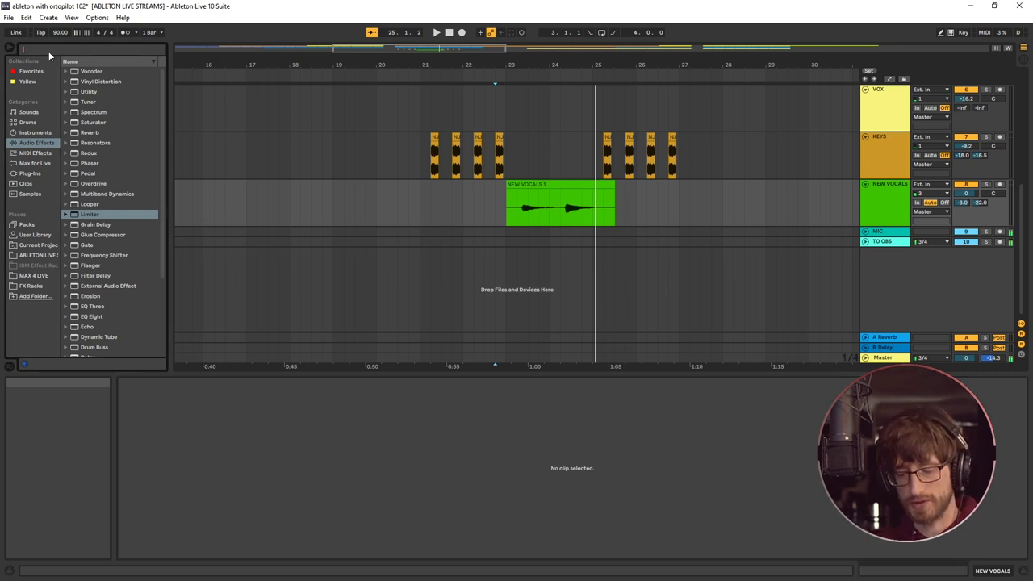
text(limit)
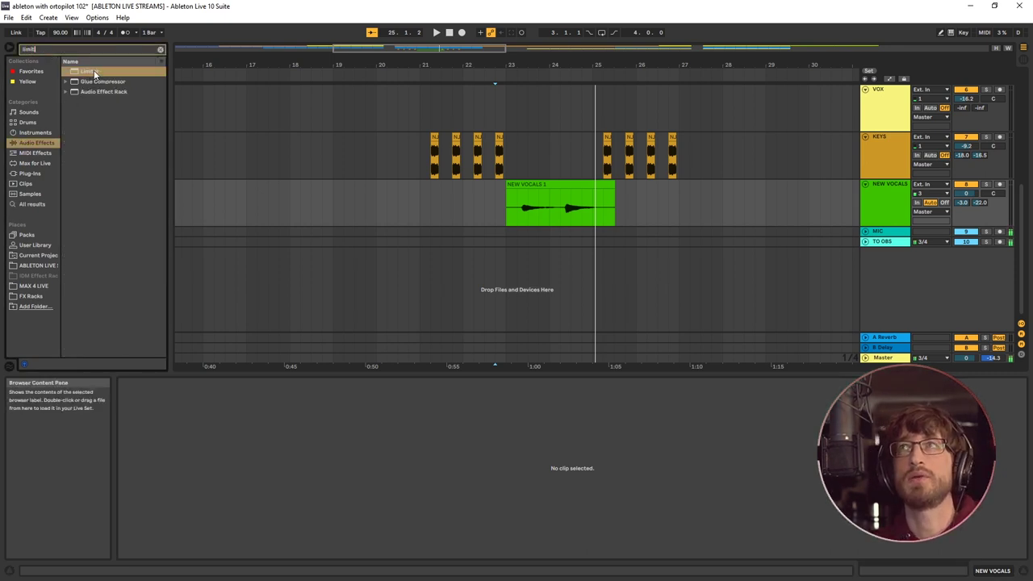
Place the Limiter effect on the NEW VOCALS track and undo the placement
drag(95, 73, 128, 72)
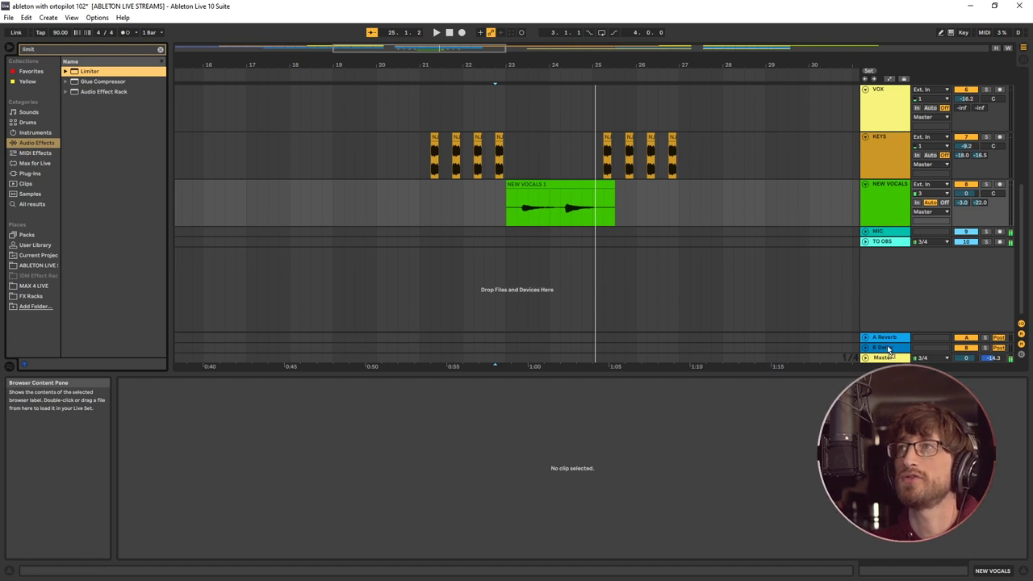
drag(889, 361, 889, 363)
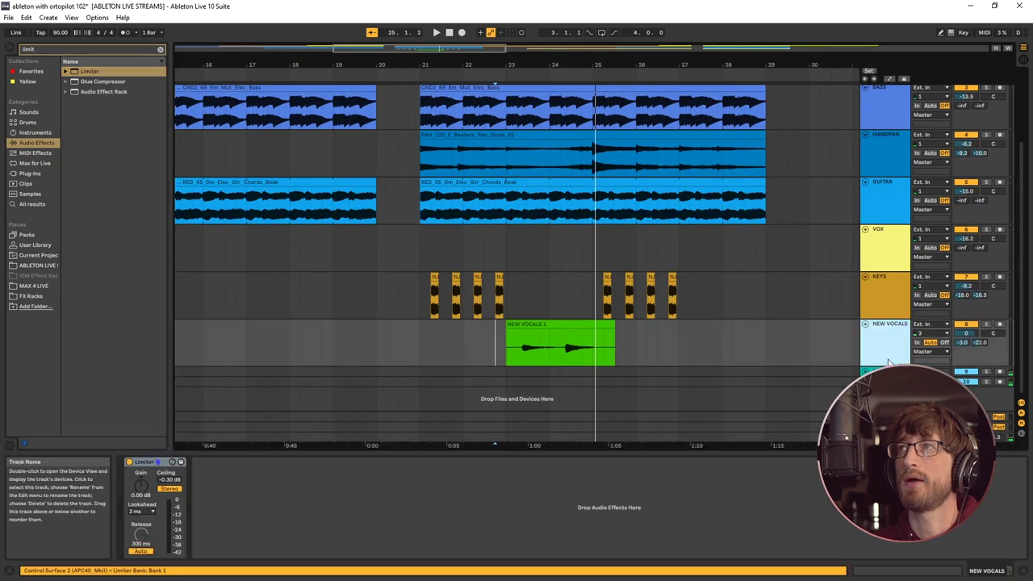
key(ctrl+z)
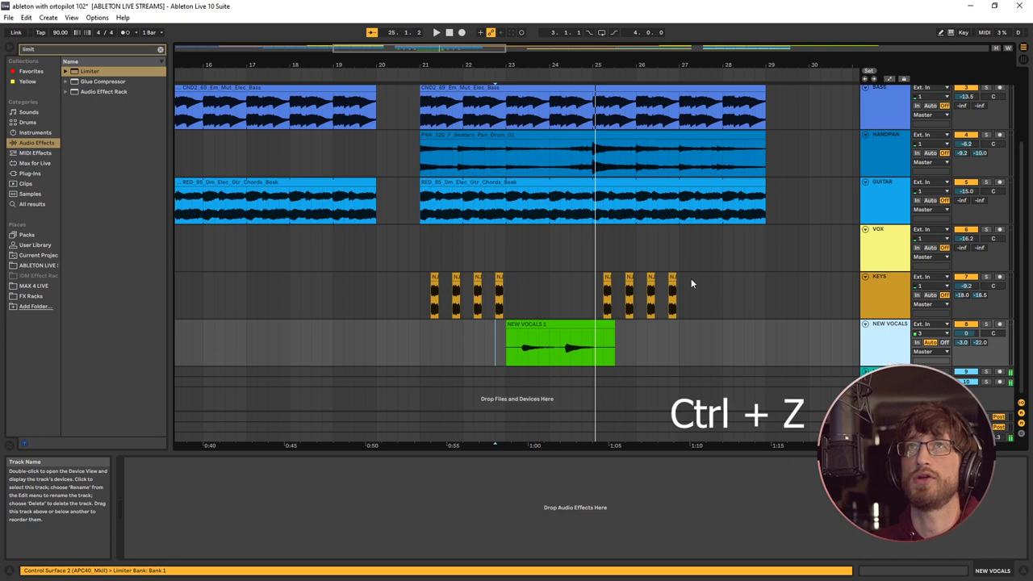
Add the Limiter effect to the Master track
click(85, 70)
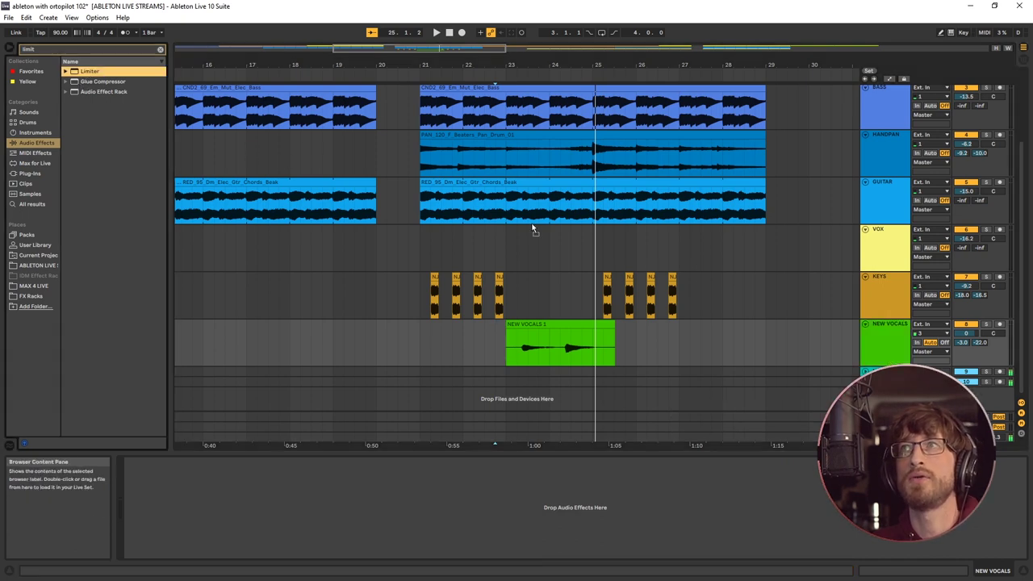
key(Return)
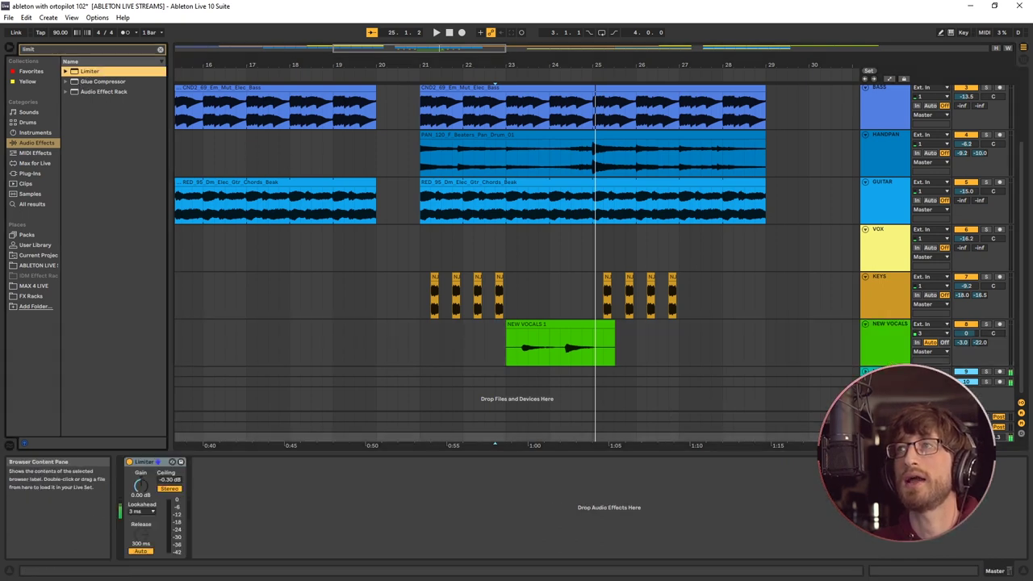
click(495, 343)
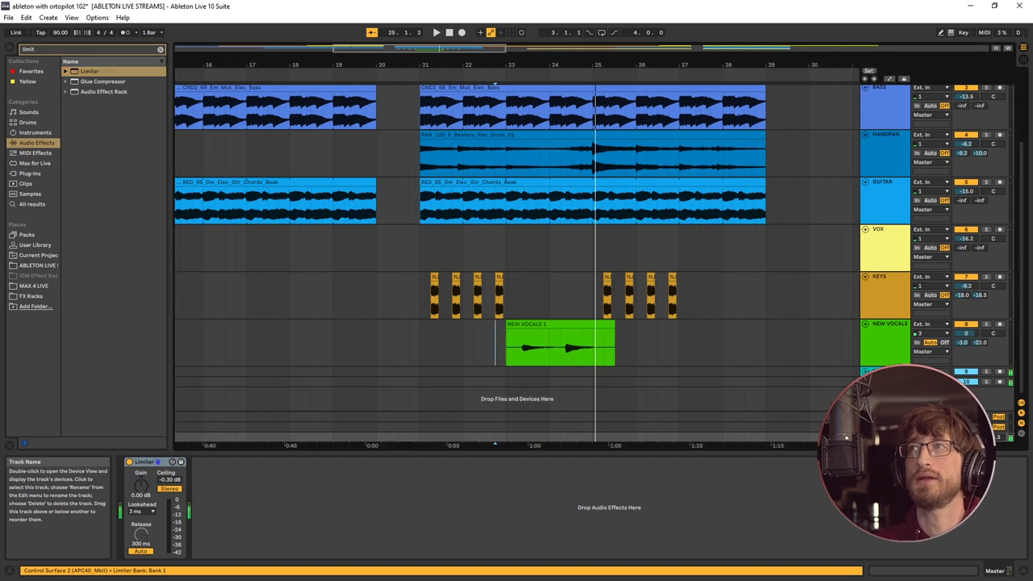
key(Down)
key(Down)
key(Up)
key(Up)
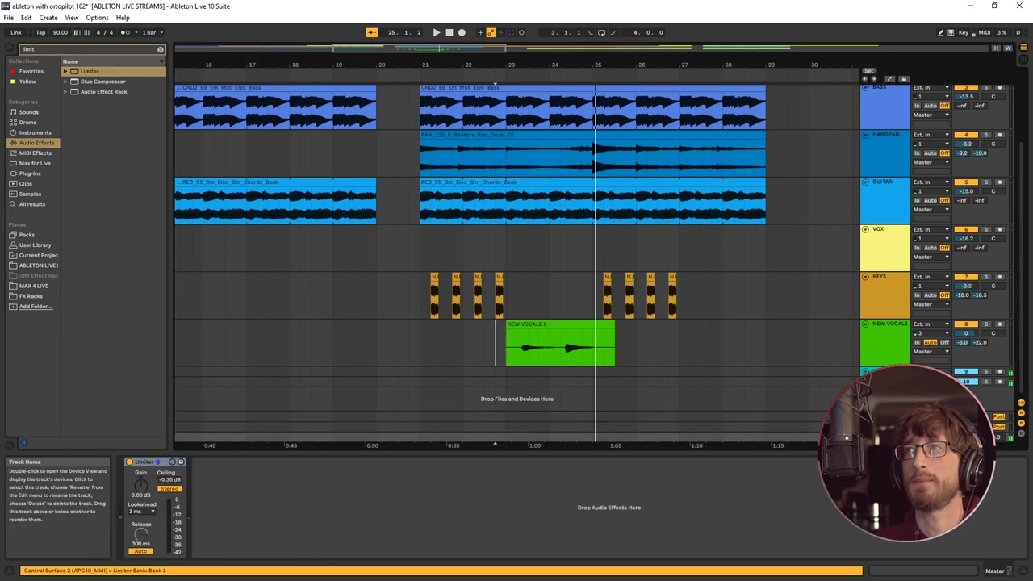
Switch to Session View, inspect the devices on the Reverb, Delay and Master tracks, and return to Arrangement View
key(Tab)
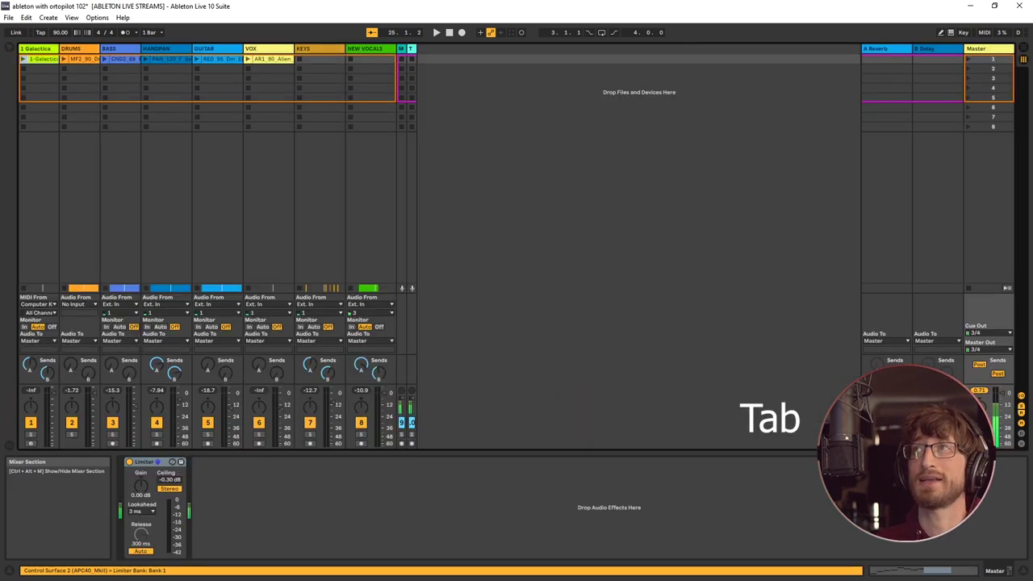
click(888, 50)
click(934, 50)
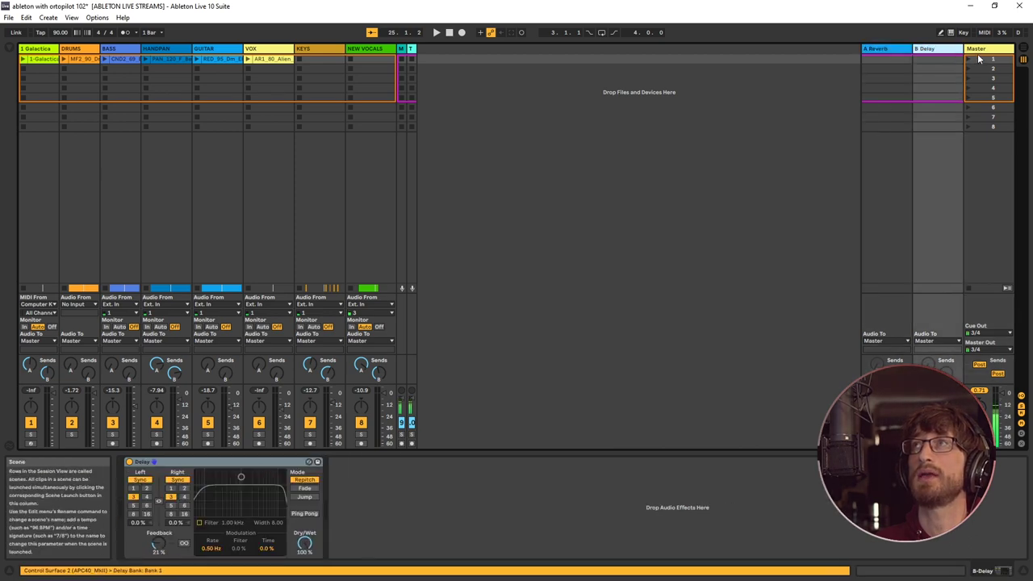
click(980, 55)
key(Tab)
key(Tab)
key(Tab)
key(Tab)
key(Tab)
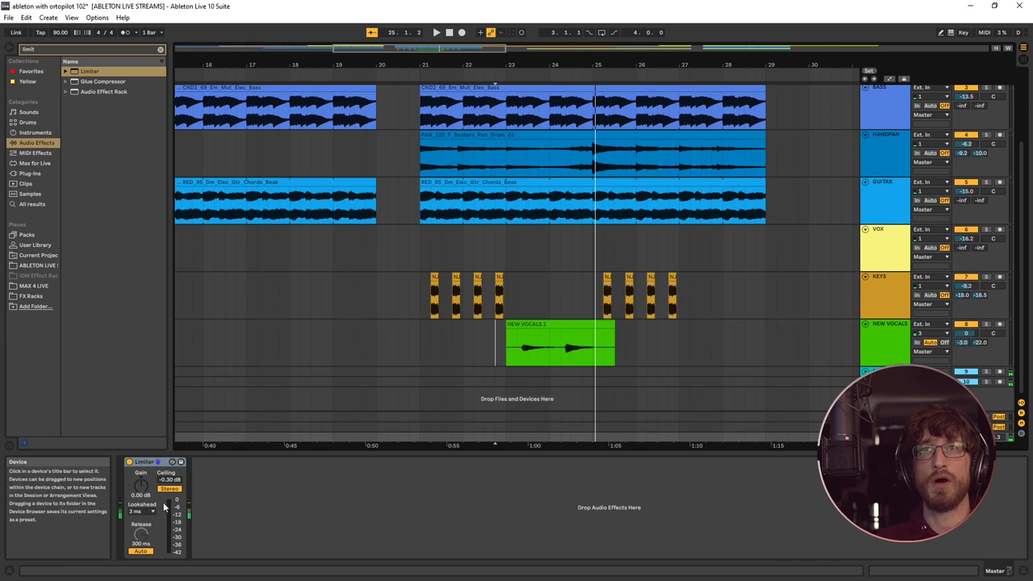
Set the Master Limiter's ceiling to -1.50 dB and its gain to 3.20 dB while playing the arrangement from 21.1.1
drag(169, 485, 169, 482)
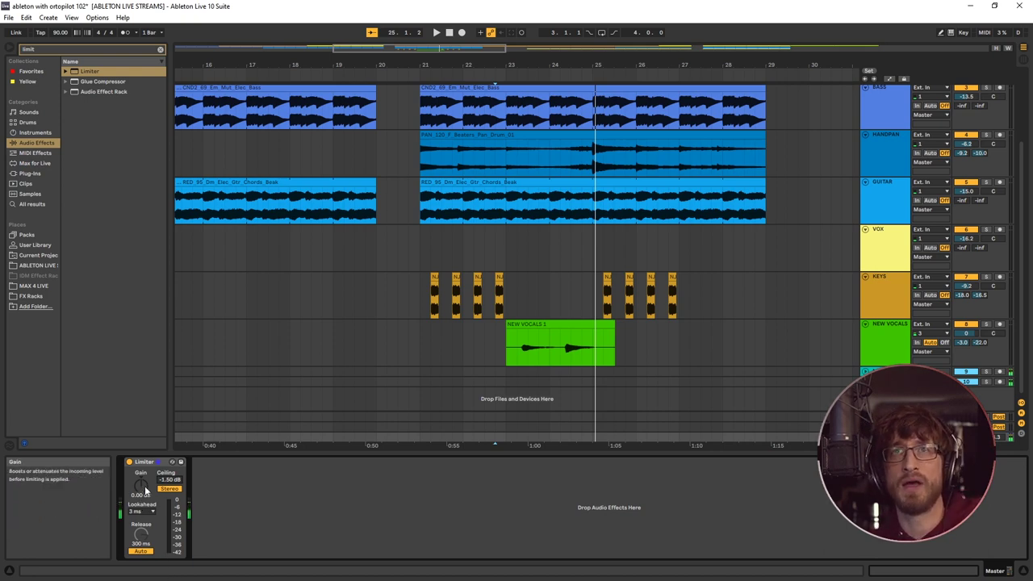
click(421, 241)
key(space)
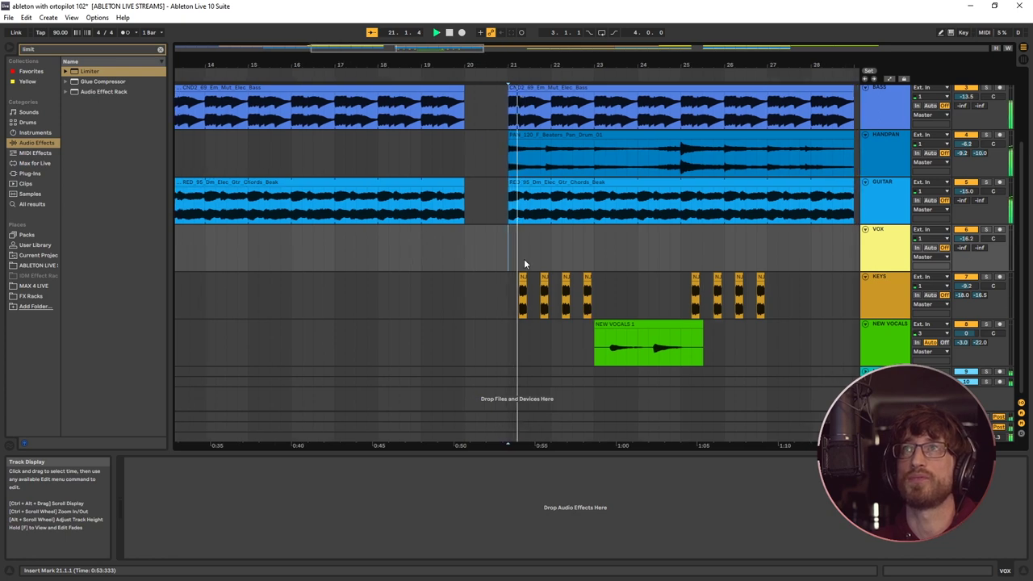
click(614, 435)
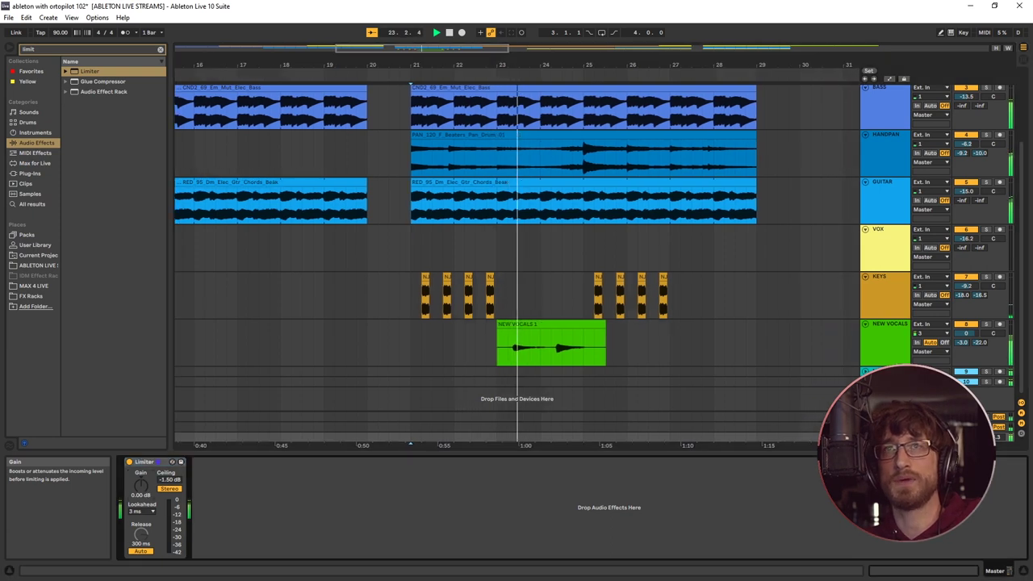
drag(141, 484, 140, 473)
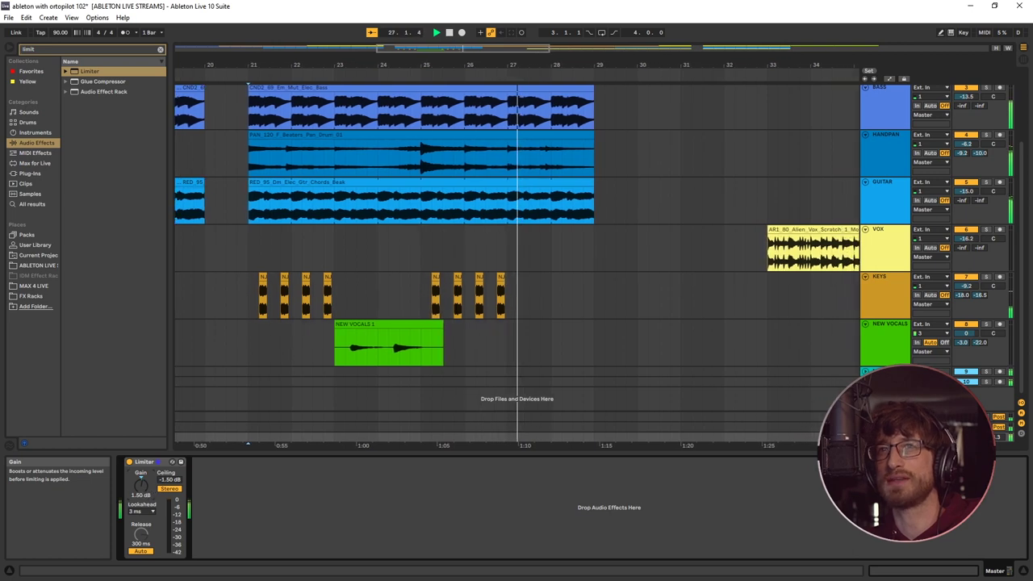
drag(141, 483, 141, 470)
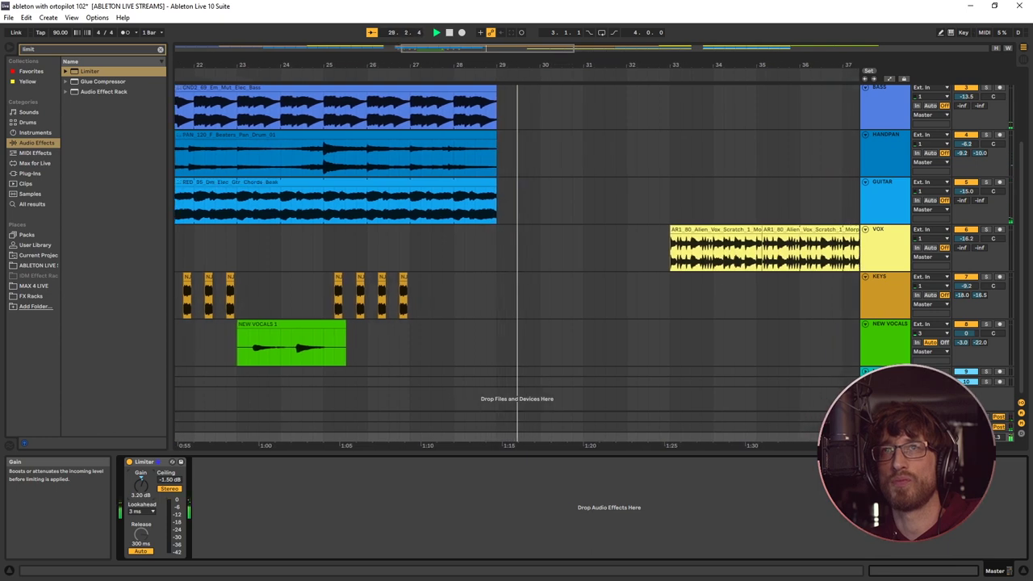
Replay the arrangement from 21.1.1 and raise the Master Limiter's gain to 4.70 dB
click(246, 266)
click(311, 251)
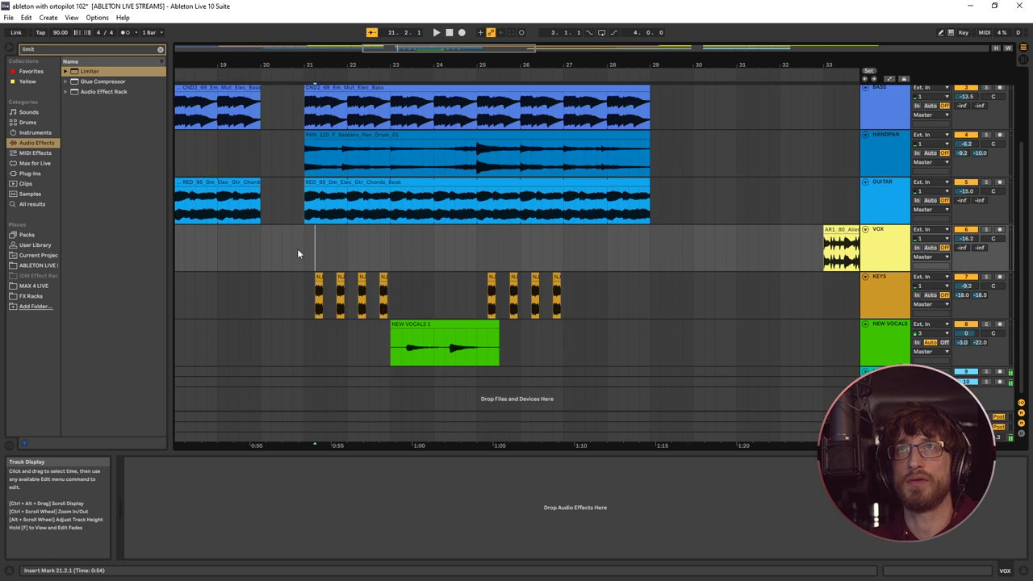
key(space)
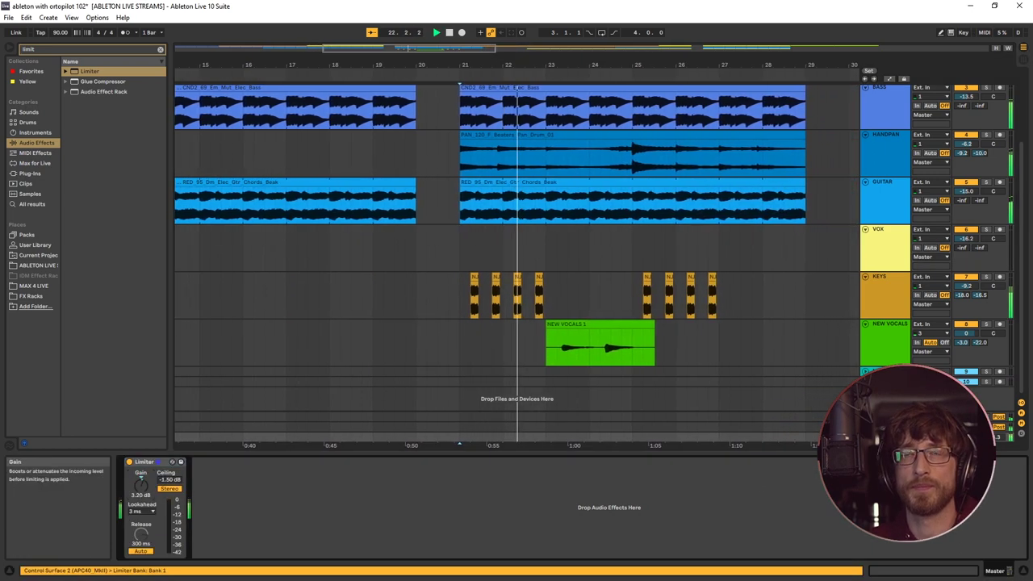
mouse_move(140, 481)
mouse_down()
mouse_move(140, 457)
mouse_move(141, 468)
mouse_up()
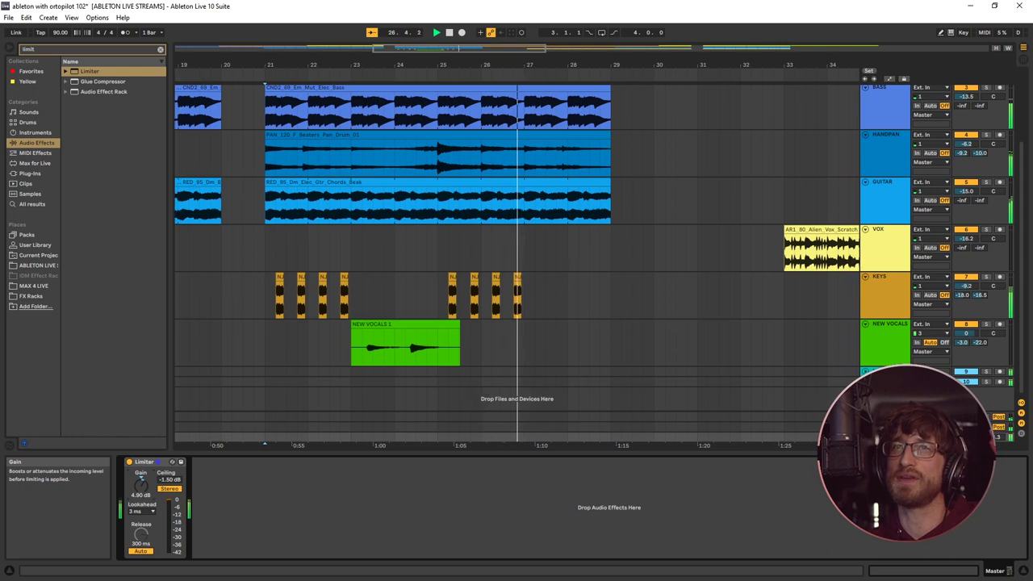
drag(141, 467, 140, 469)
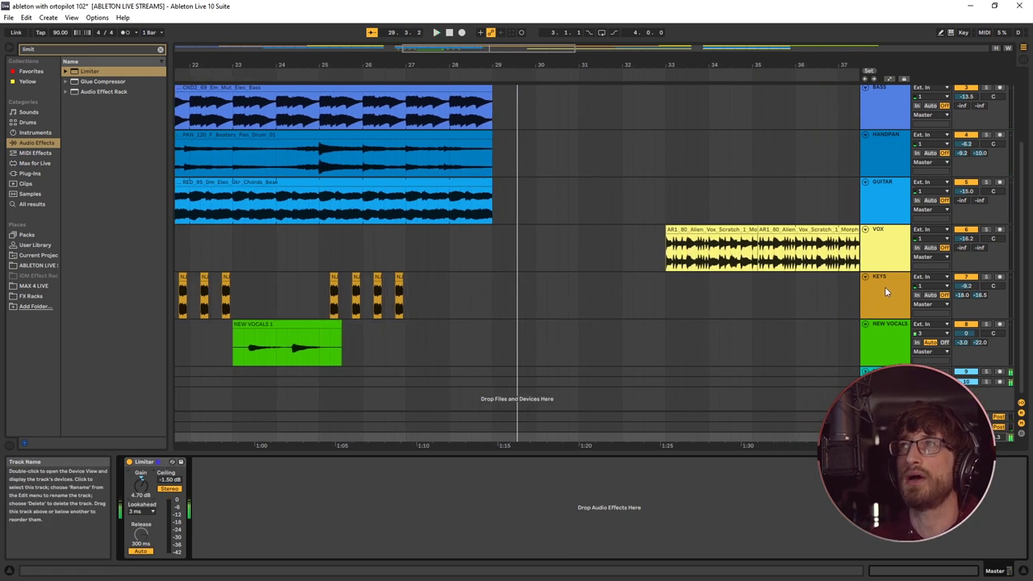
Search the audio effects for "compress" and add the Compressor to the NEW VOCALS track
click(888, 345)
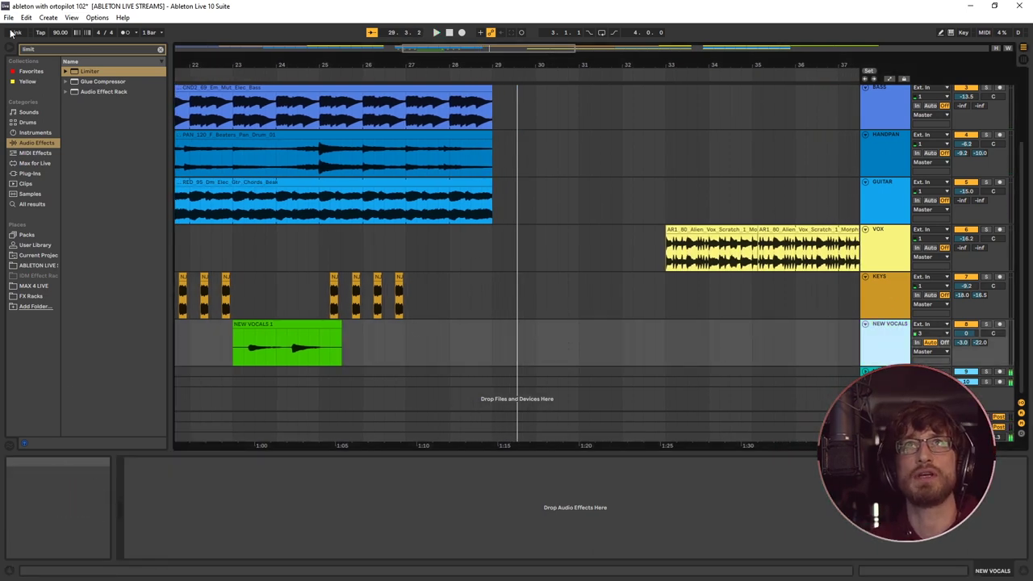
click(35, 51)
text(compress)
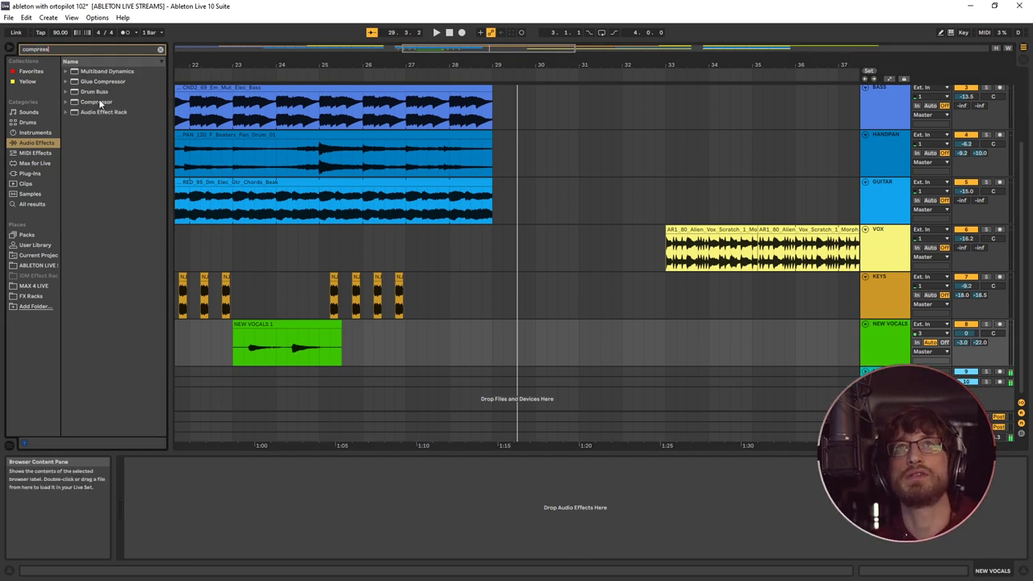
click(99, 102)
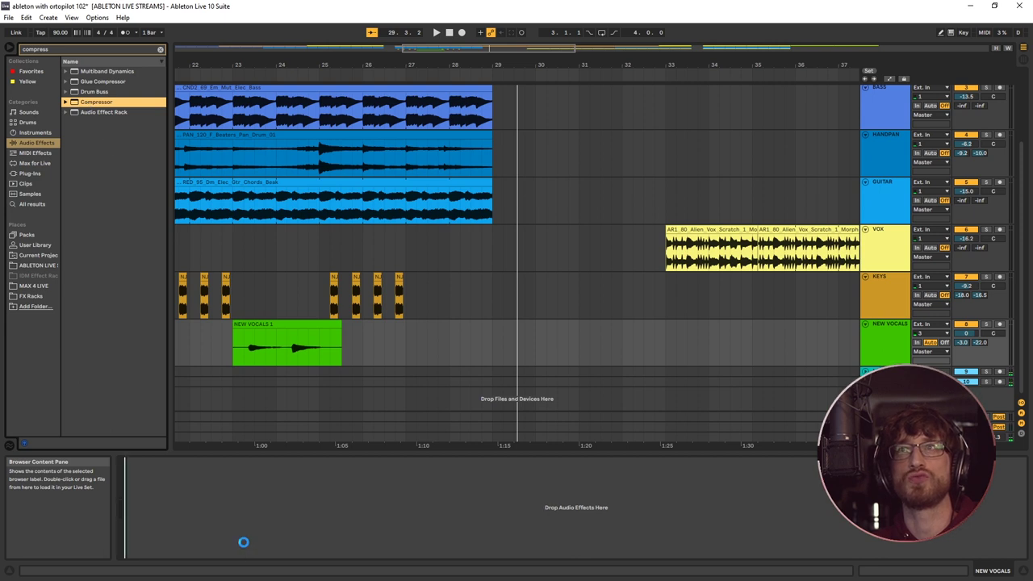
drag(243, 542, 244, 547)
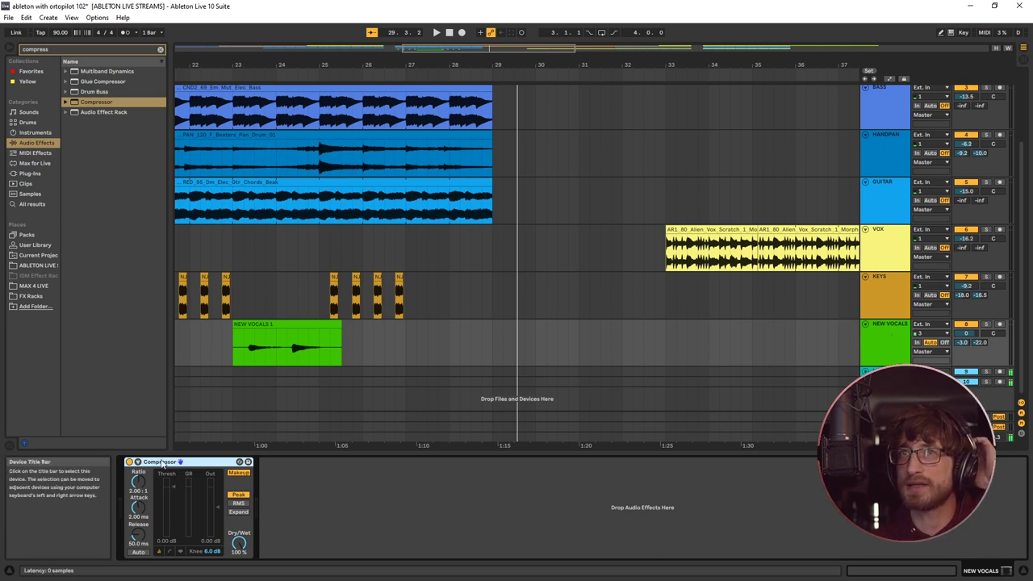
Briefly play the arrangement from 23.1.1, the start of the vocal clip
click(232, 63)
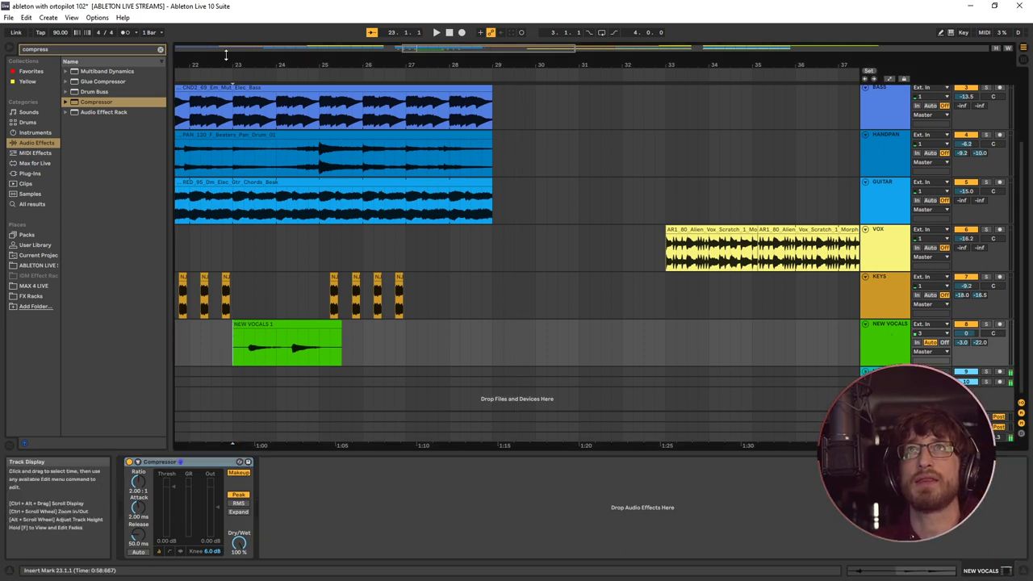
key(space)
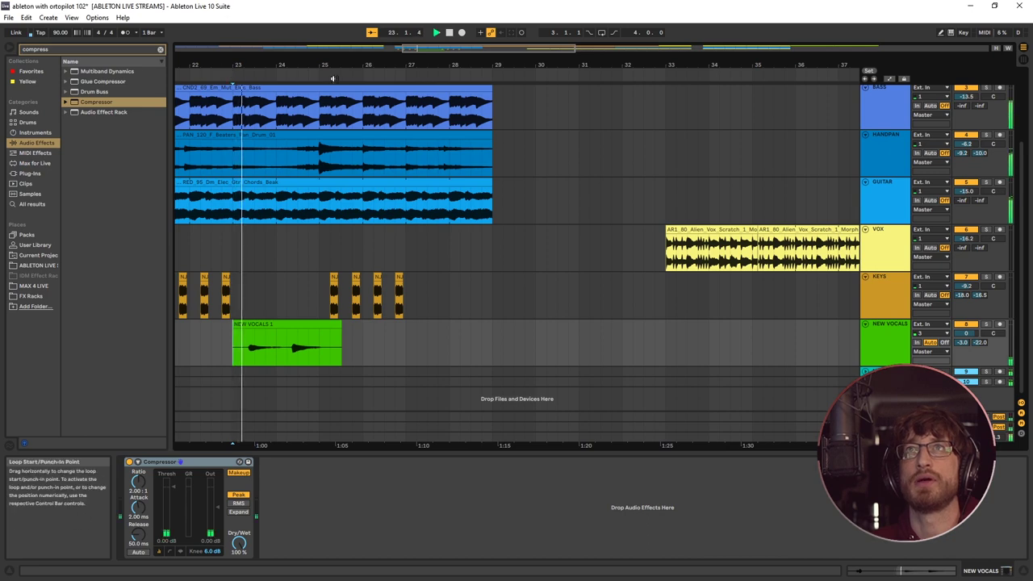
key(space)
Select 23.1.1 to 25.1.1 on the VOX track, switch looping on and set the loop to that selection
drag(403, 346, 526, 347)
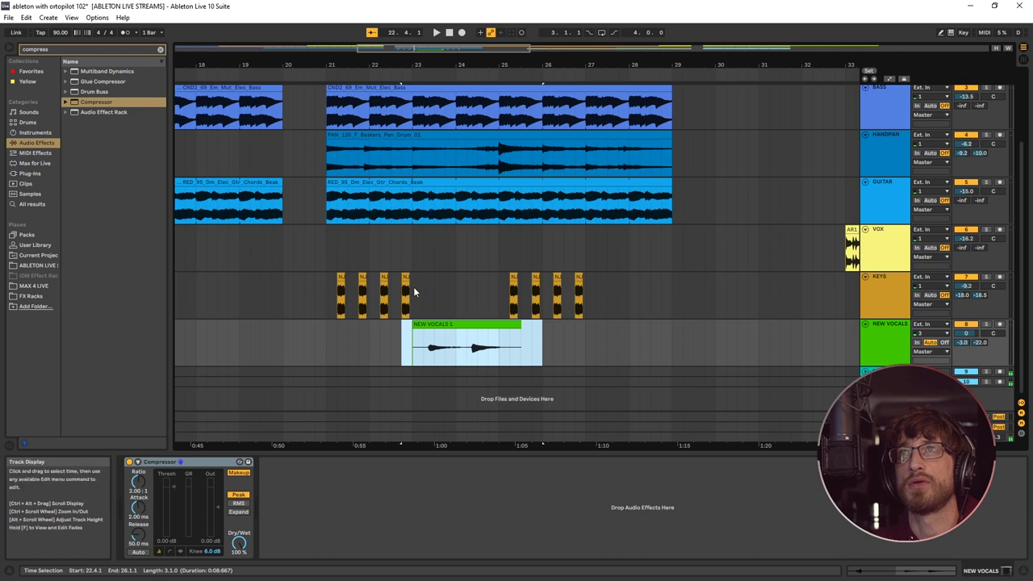
drag(422, 242, 553, 243)
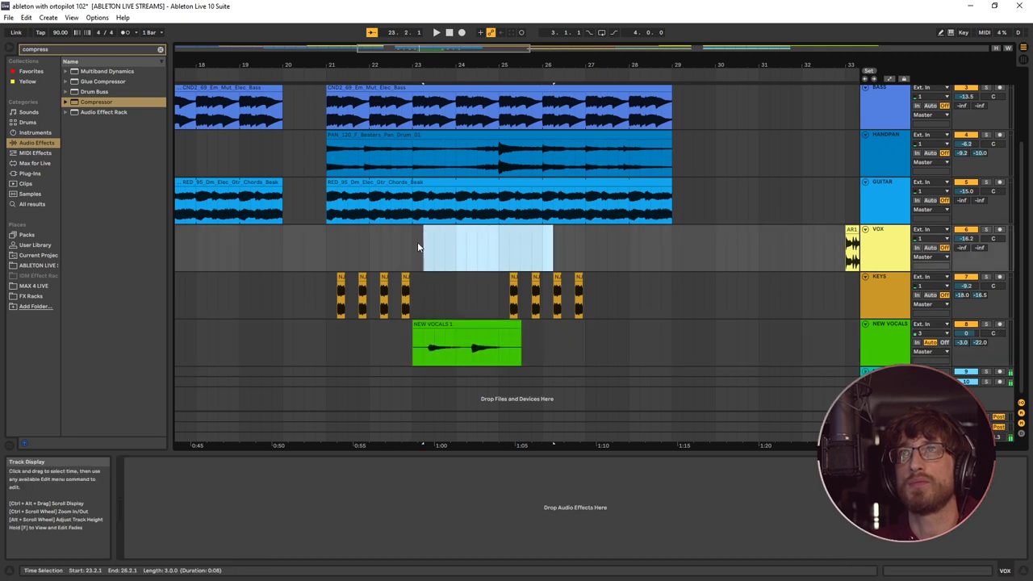
click(420, 248)
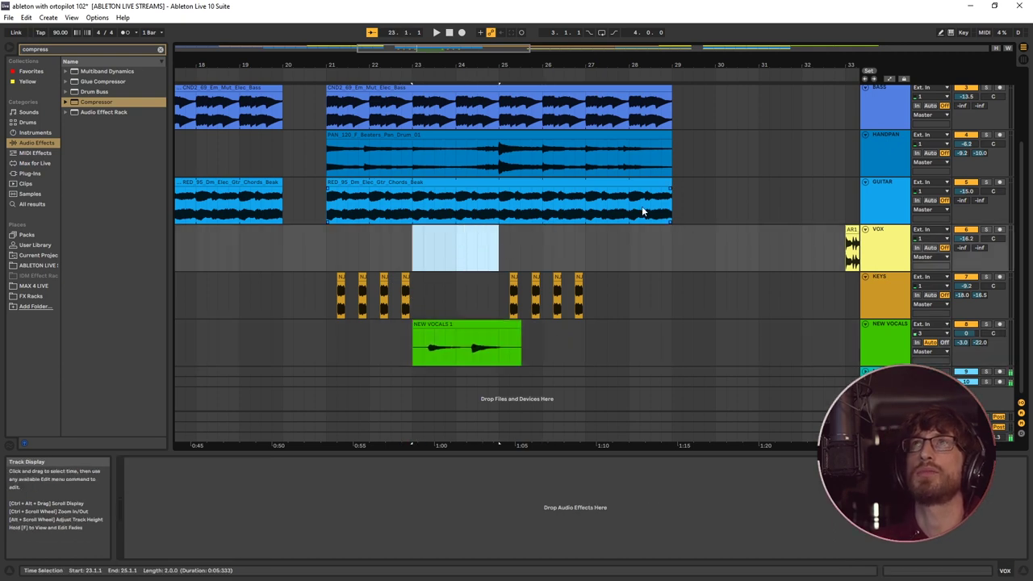
click(602, 33)
key(space)
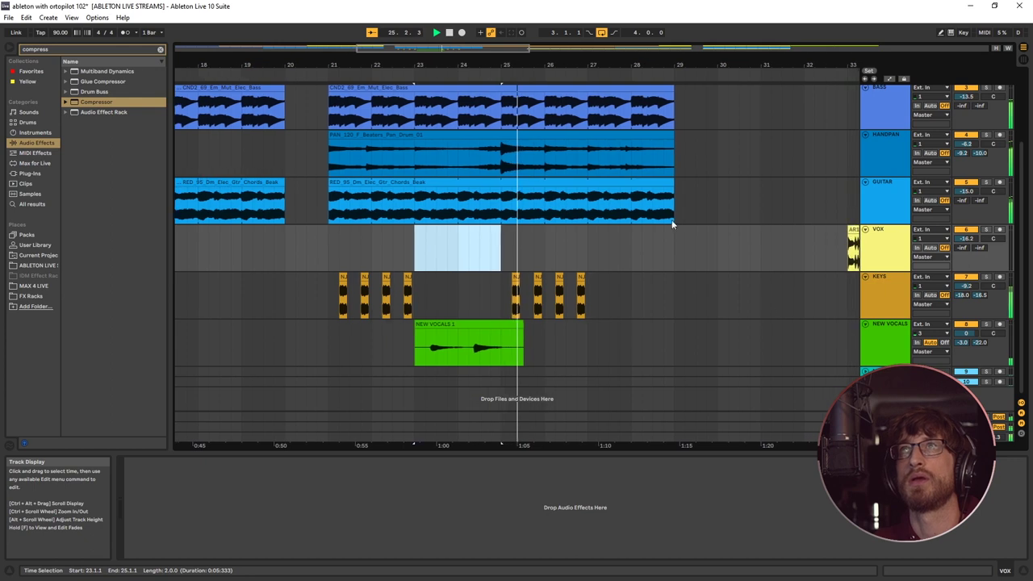
click(437, 32)
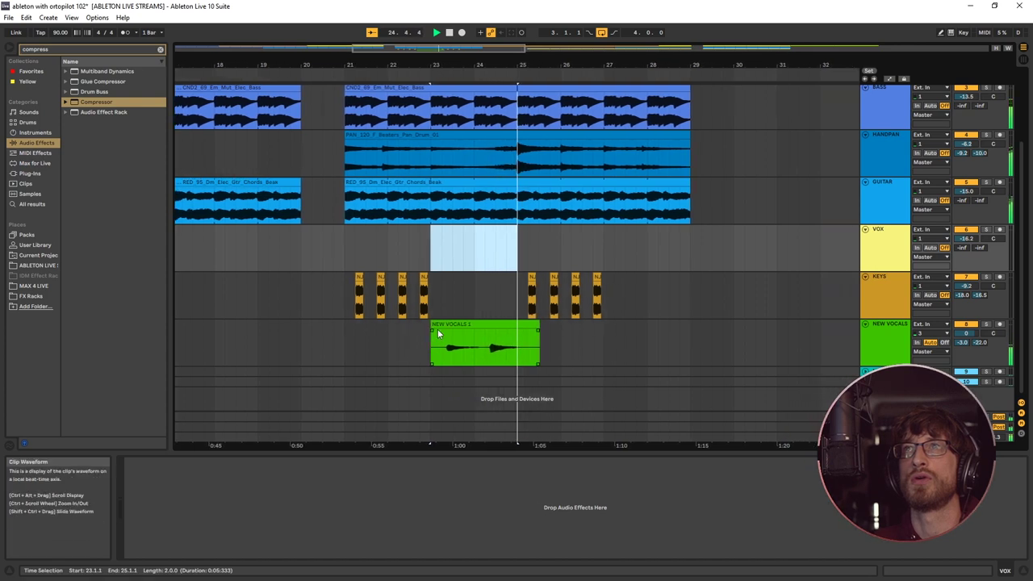
key(space)
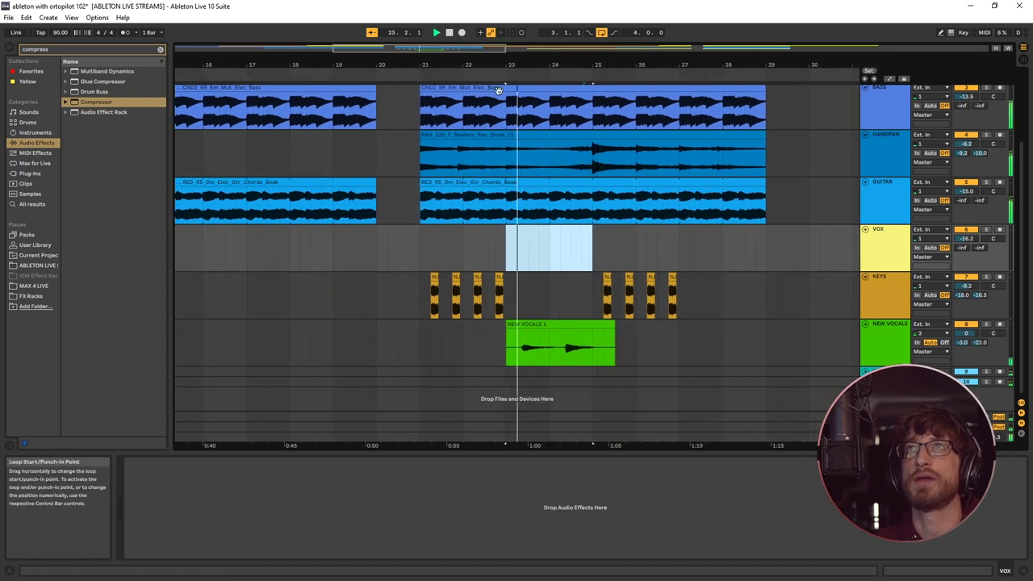
right_click(552, 253)
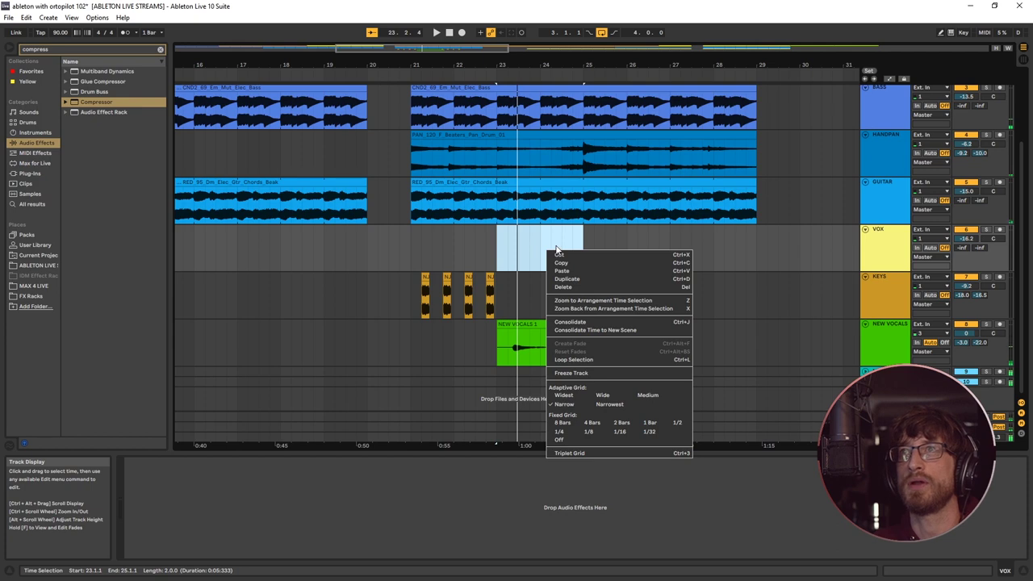
click(597, 361)
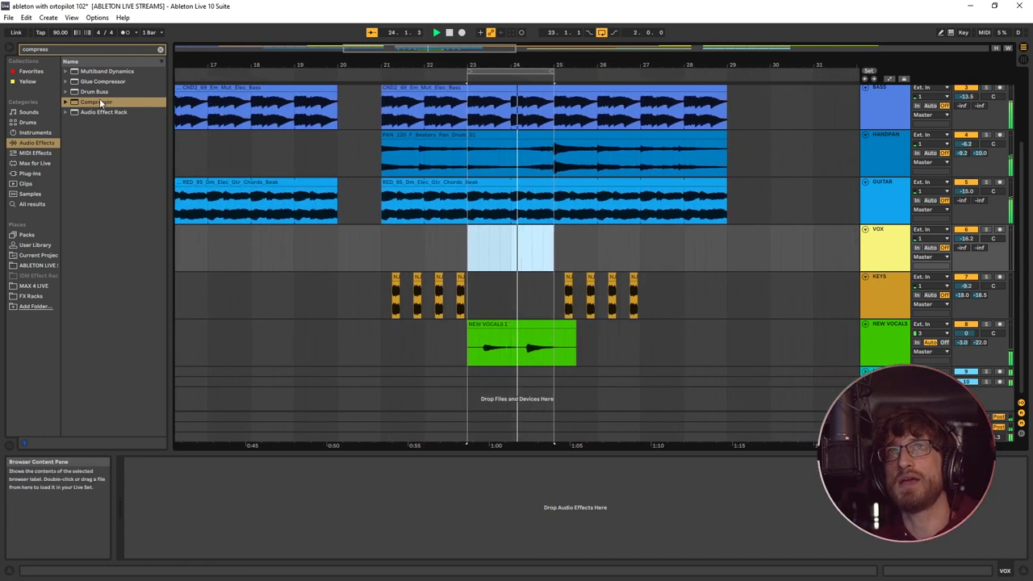
Search the audio effects for "eq" and place EQ Eight before the Compressor on the NEW VOCALS track
click(879, 331)
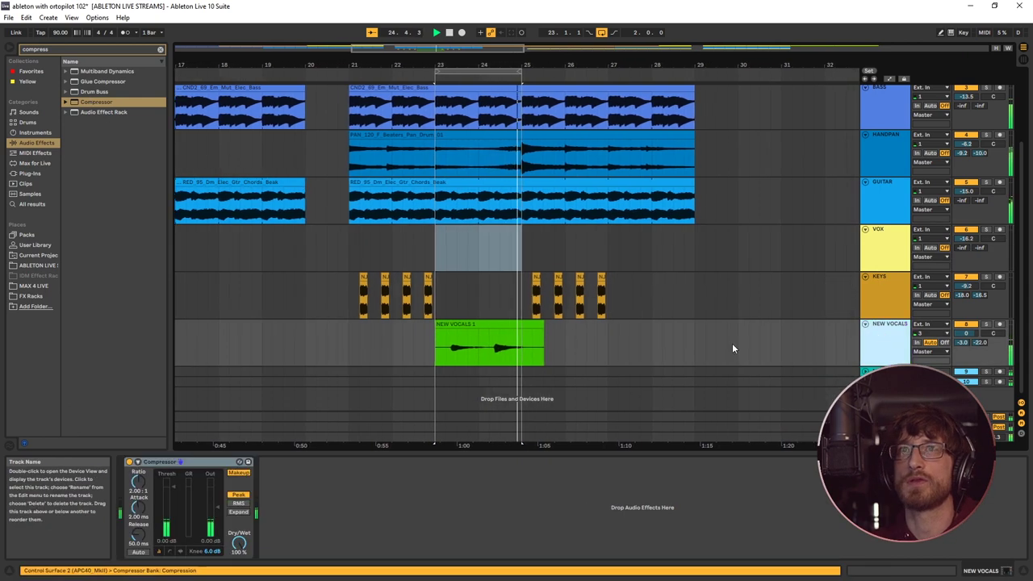
double_click(48, 50)
text(eq)
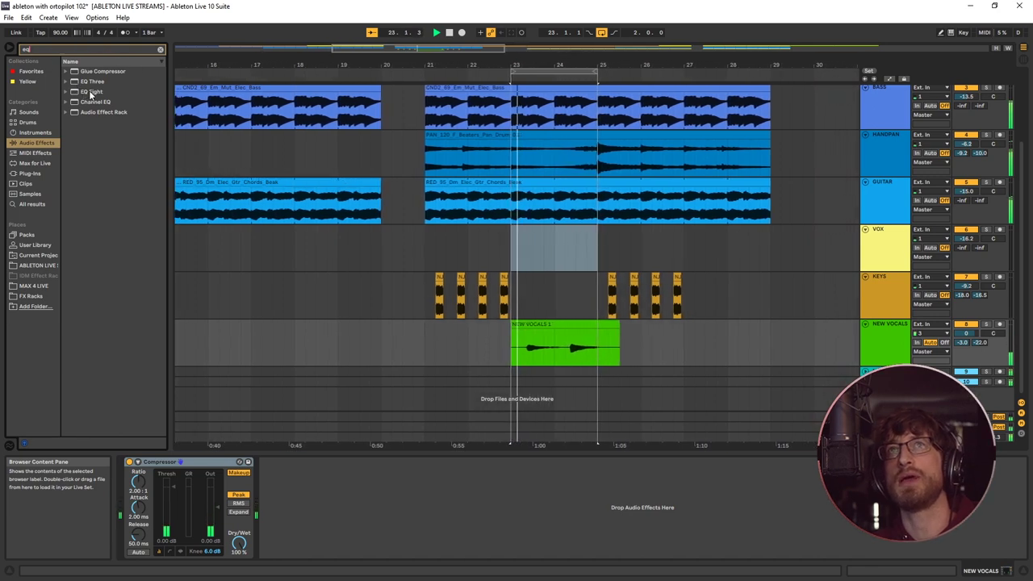
drag(92, 94, 152, 501)
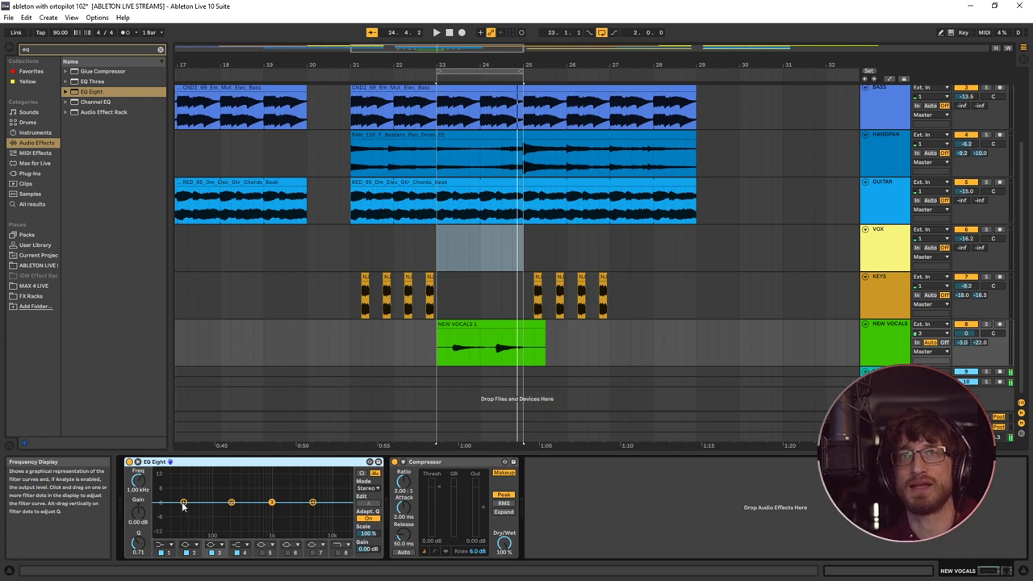
Change EQ Eight's first band on the NEW VOCALS track to a low cut and raise its frequency to about 125 Hz during playback
click(183, 503)
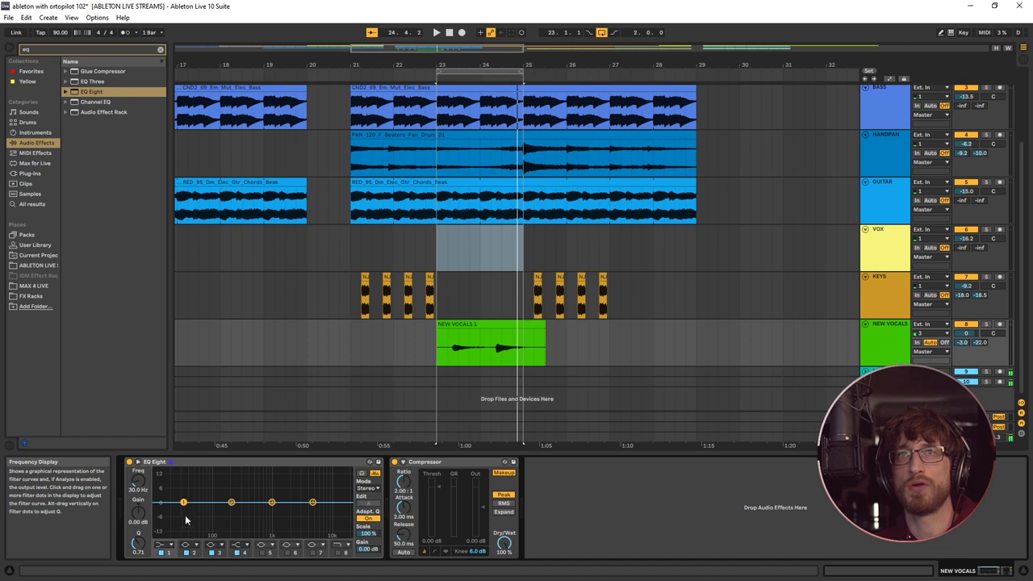
click(166, 546)
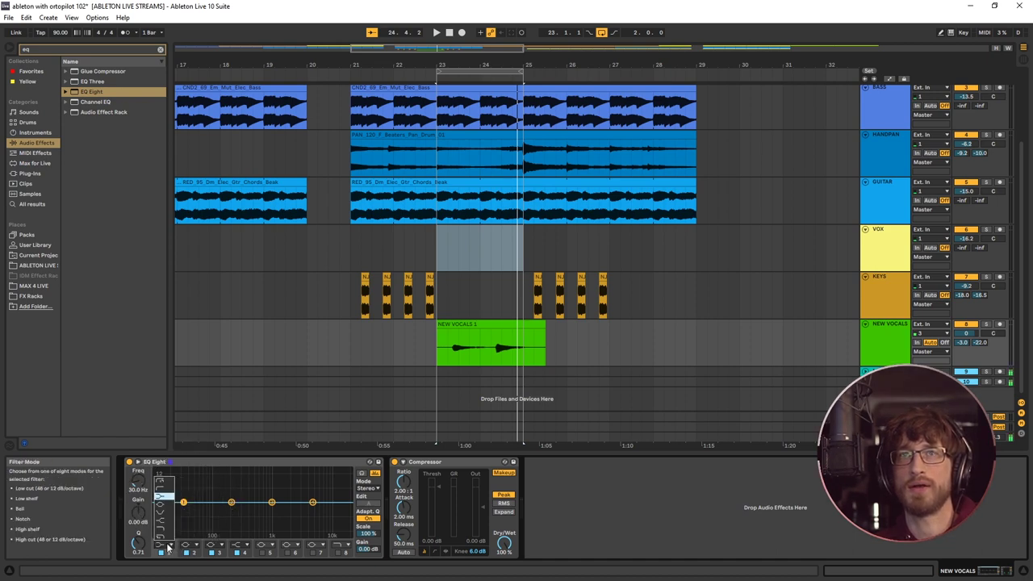
click(164, 490)
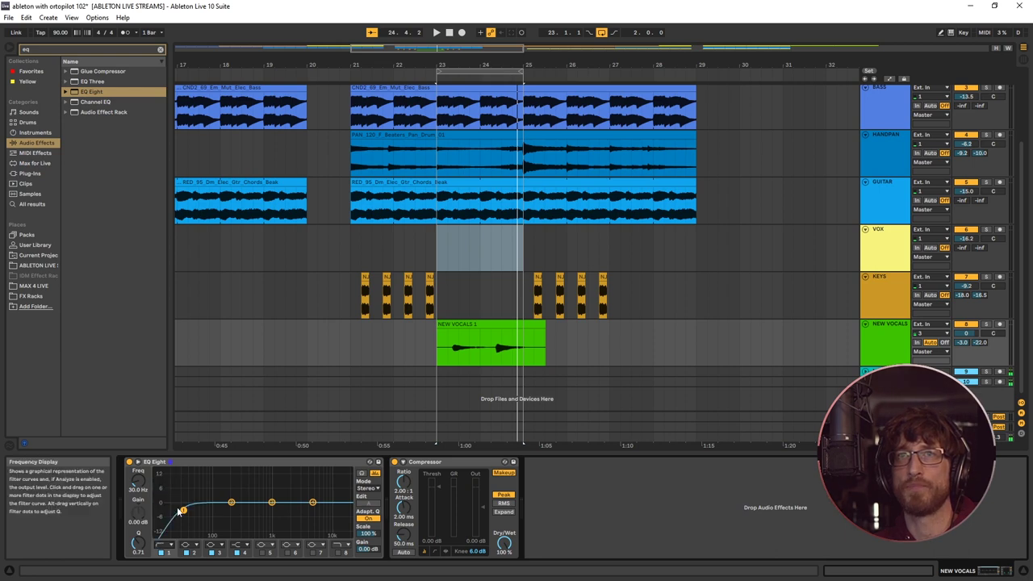
key(space)
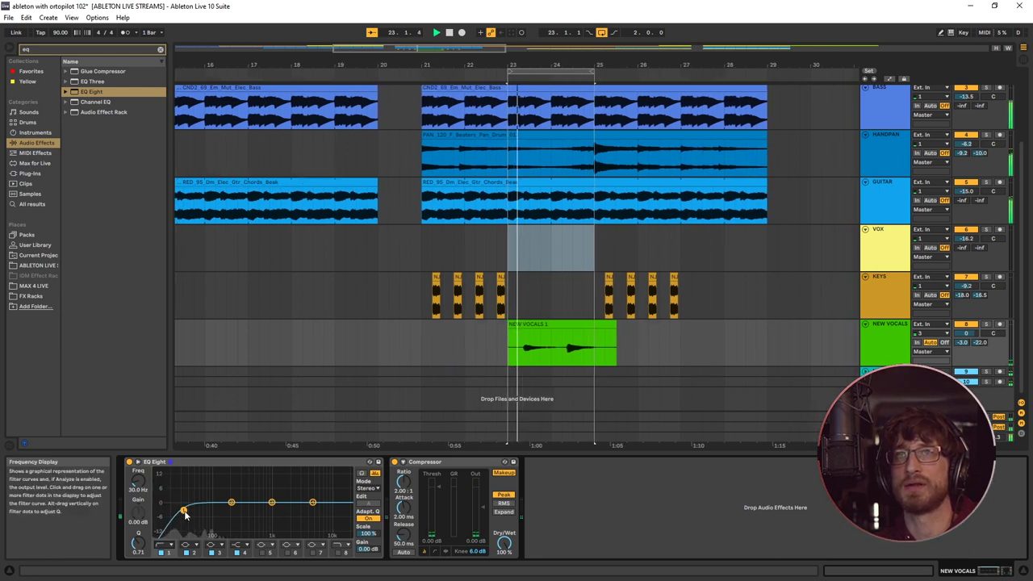
drag(184, 514, 219, 509)
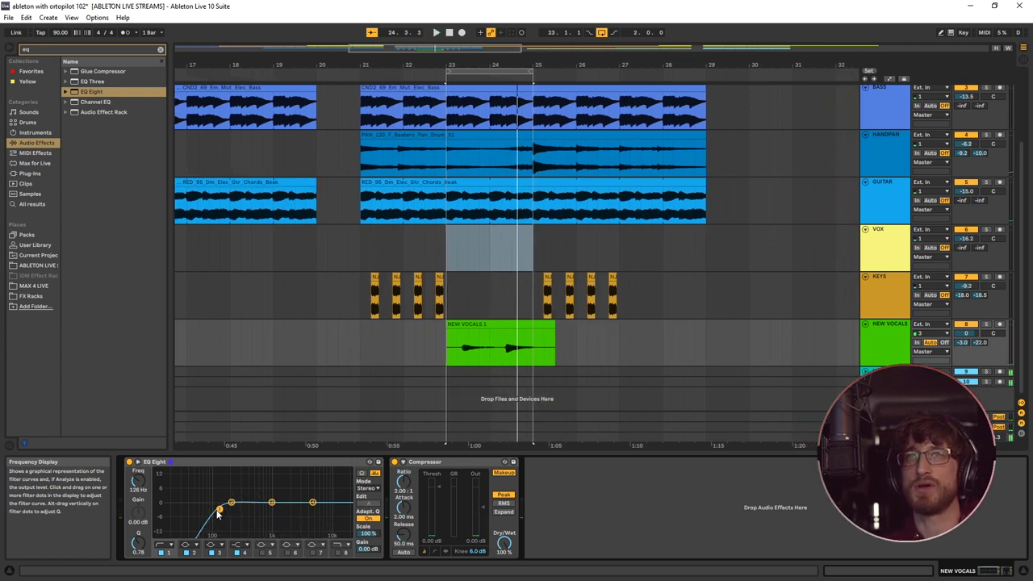
Audition the NEW VOCALS track in solo with EQ Eight bypassed and active to compare, then end with EQ Eight on and solo off
click(988, 327)
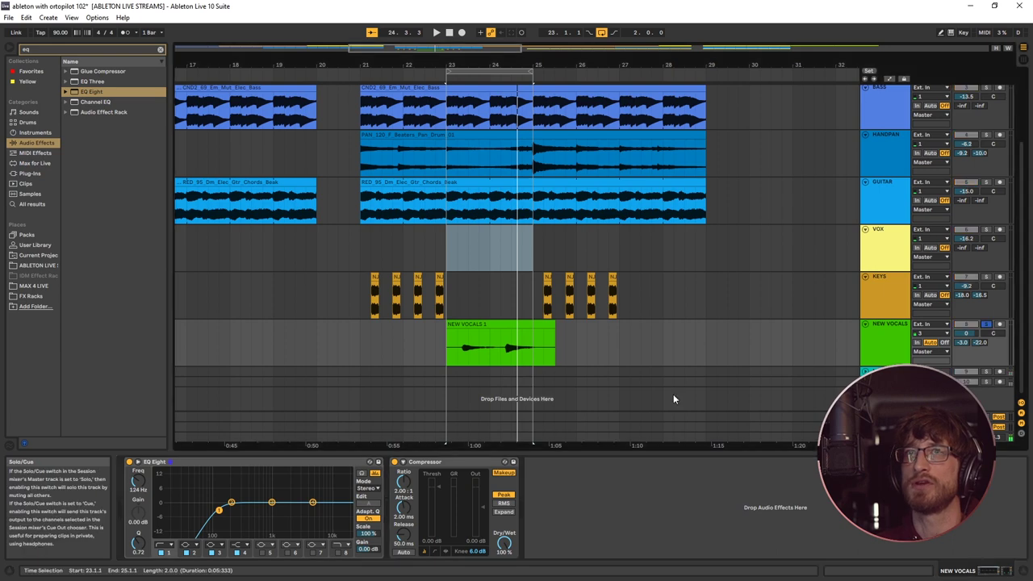
click(989, 327)
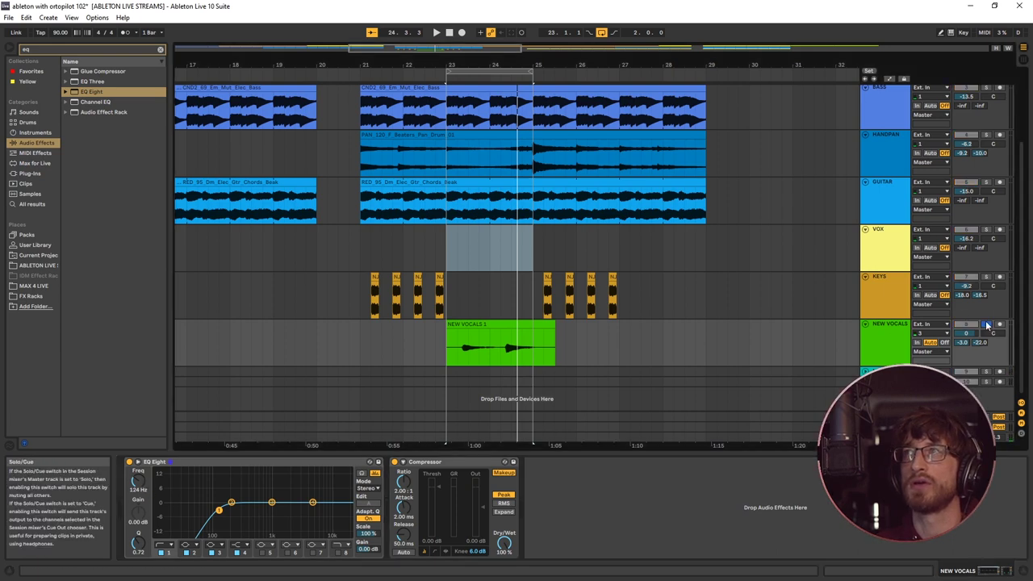
click(129, 464)
click(129, 463)
click(129, 463)
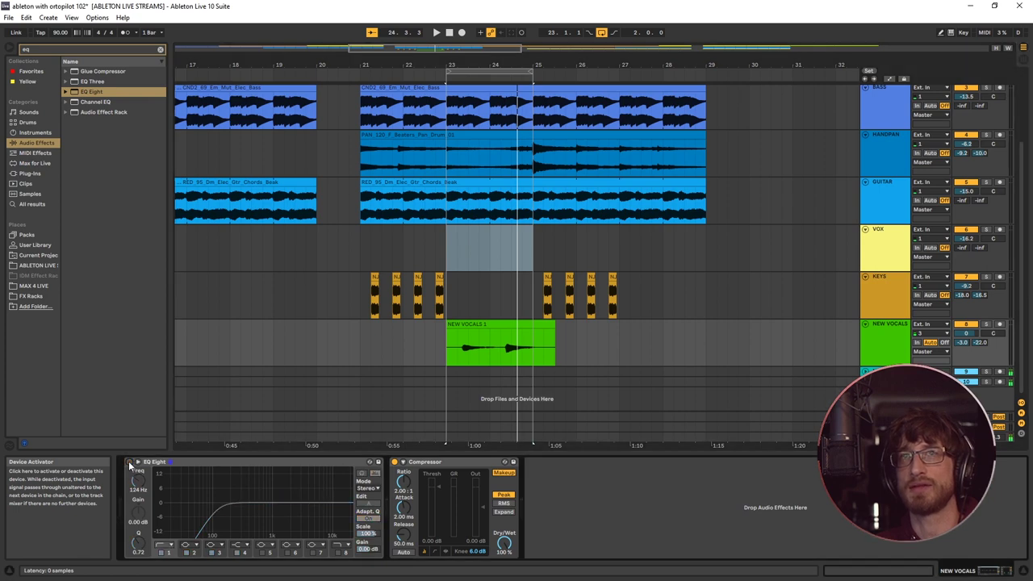
click(129, 464)
click(129, 464)
click(129, 463)
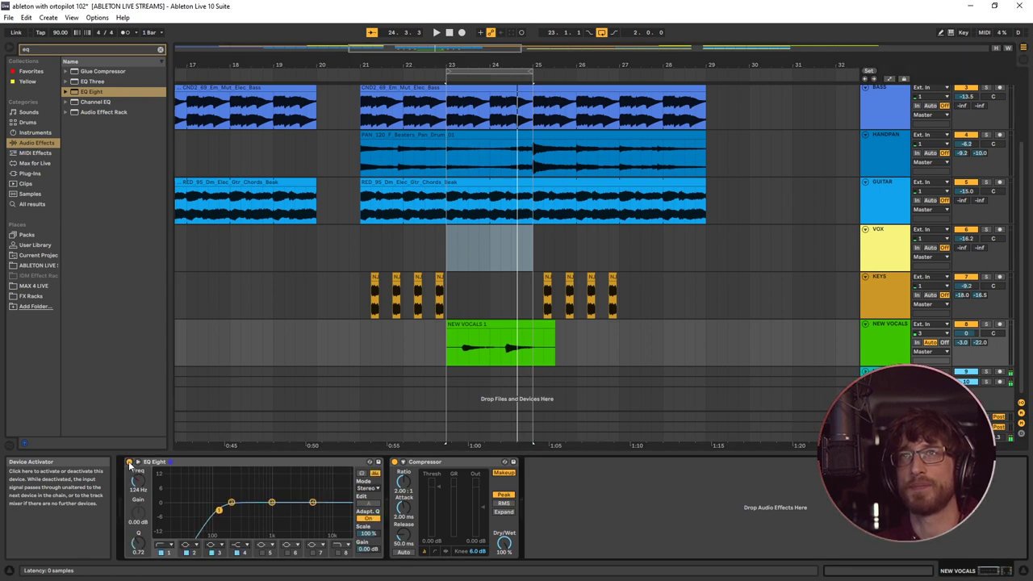
click(988, 324)
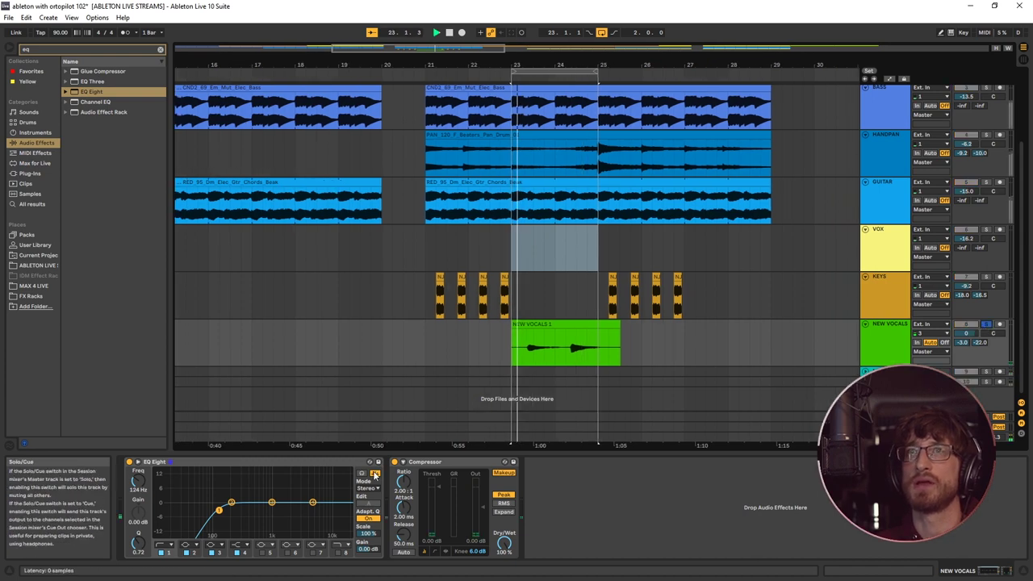
click(130, 466)
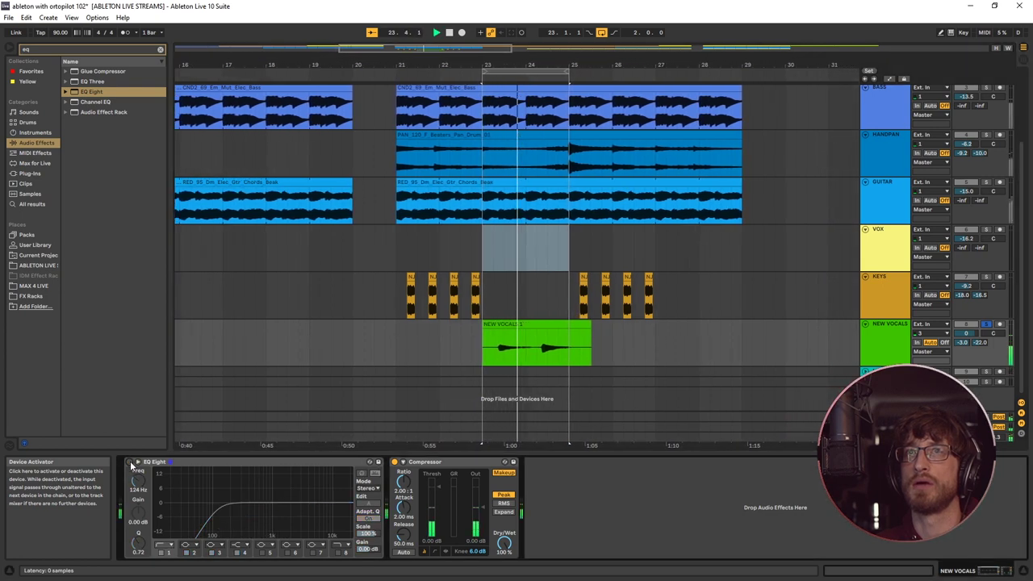
click(129, 466)
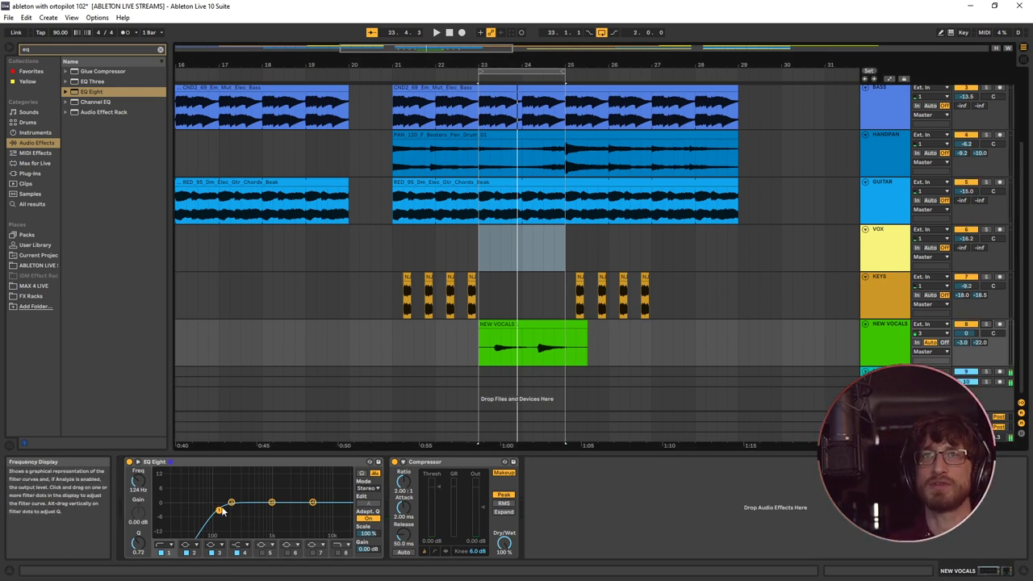
Set EQ Eight's low cut to 150 Hz and dip band 3 to -2.36 dB at 344 Hz with a Q of 2.39
click(220, 511)
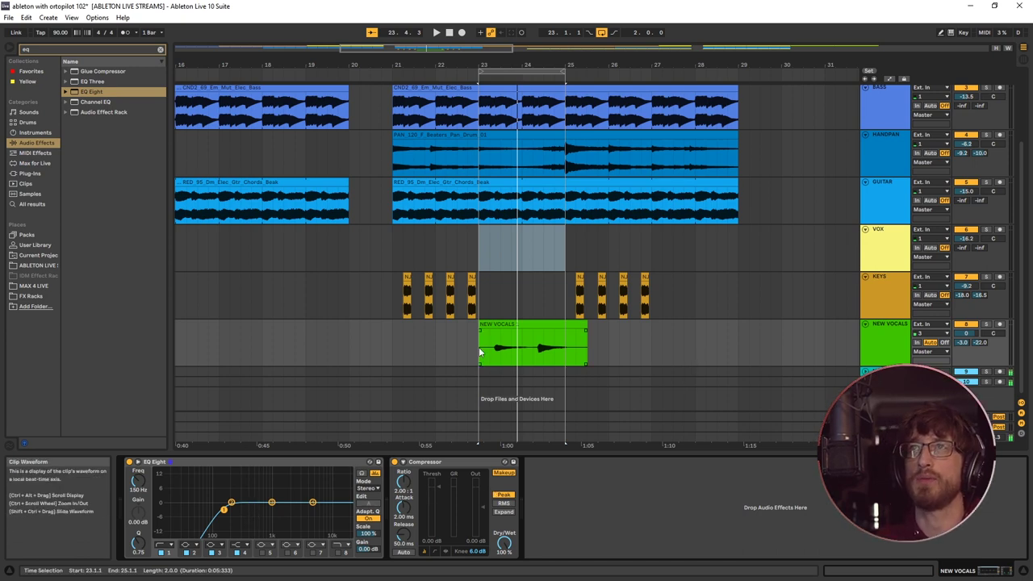
key(space)
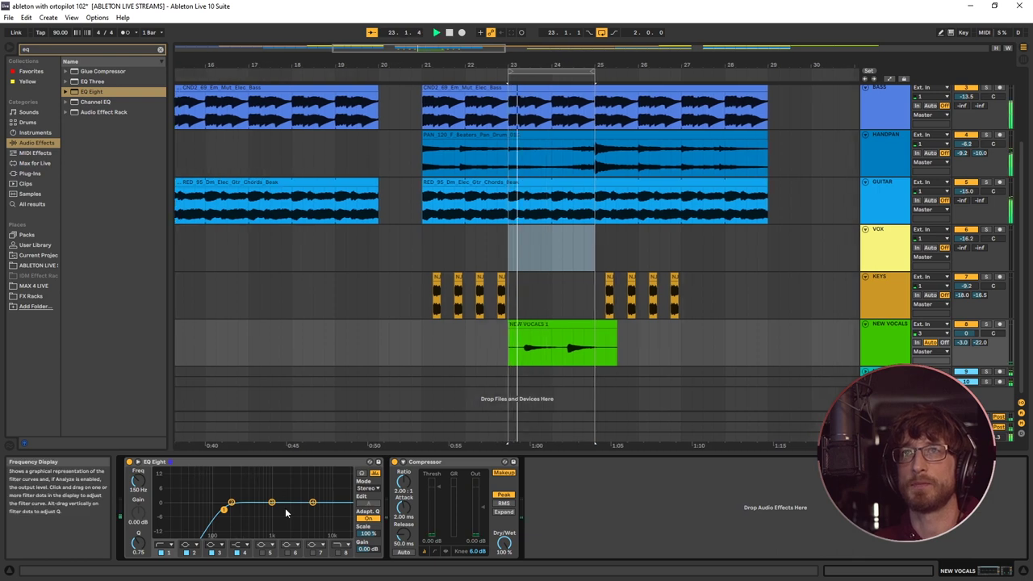
drag(271, 502, 244, 508)
drag(138, 547, 138, 521)
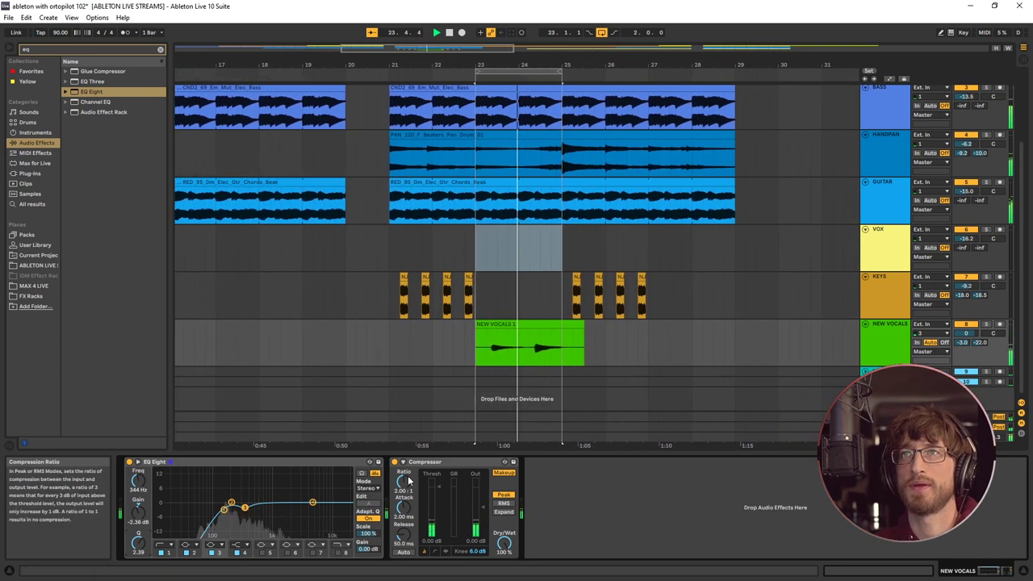
Set the vocal Compressor to a 2.33:1 ratio and -26.3 dB threshold, and lower the NEW VOCALS track volume to -6.3 dB
click(459, 462)
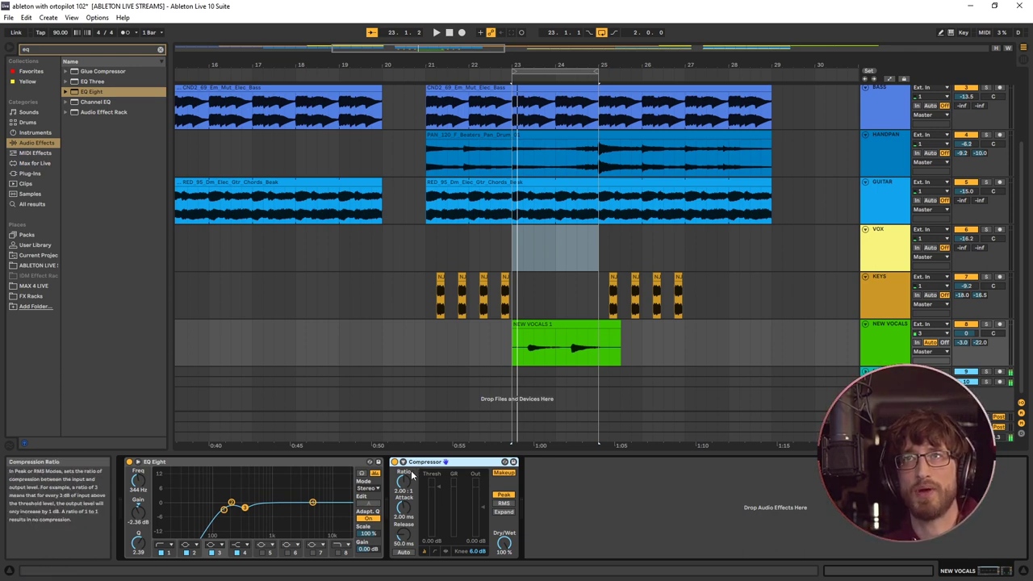
drag(407, 488, 406, 485)
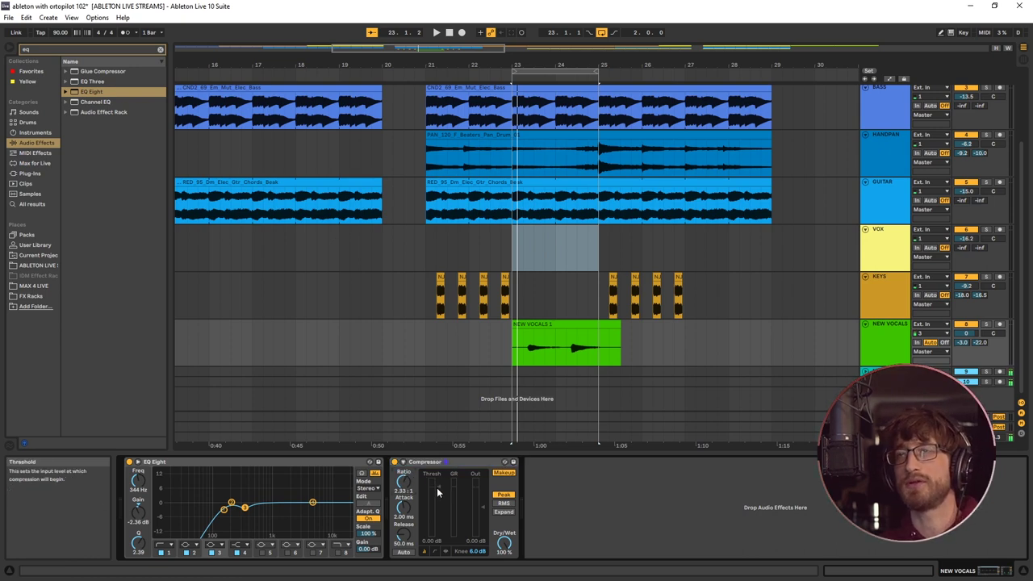
key(space)
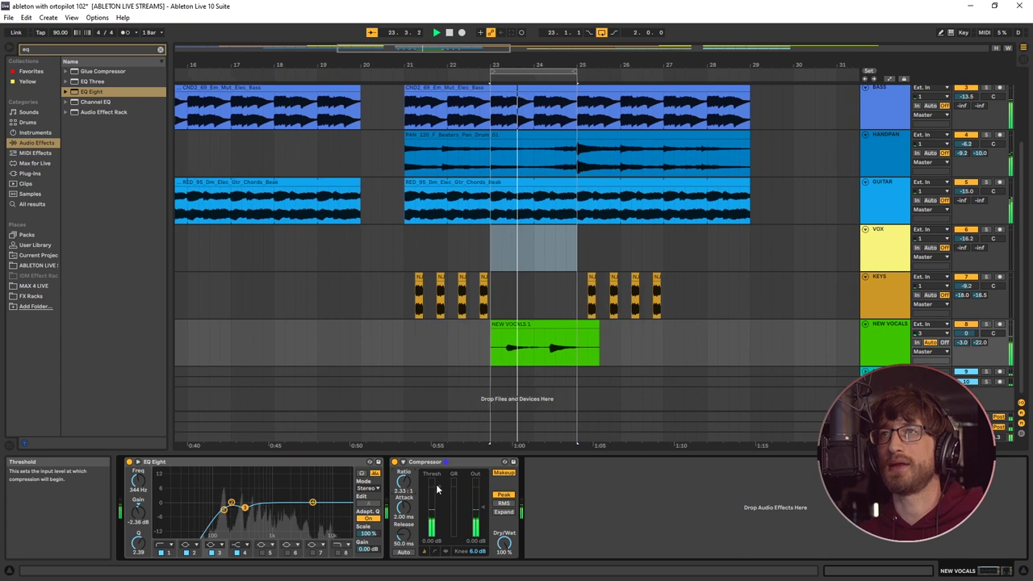
drag(437, 489, 437, 515)
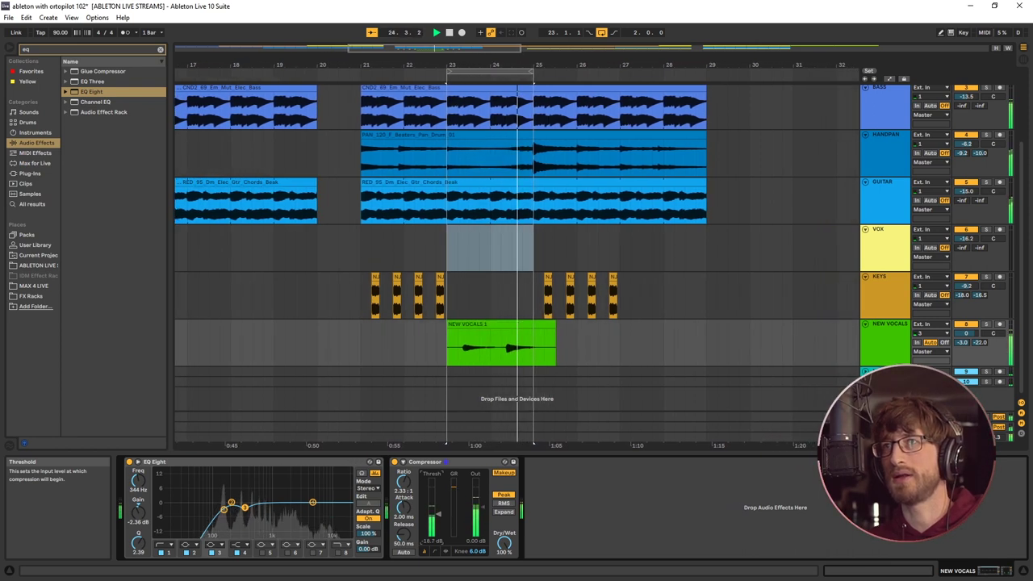
drag(437, 515, 436, 517)
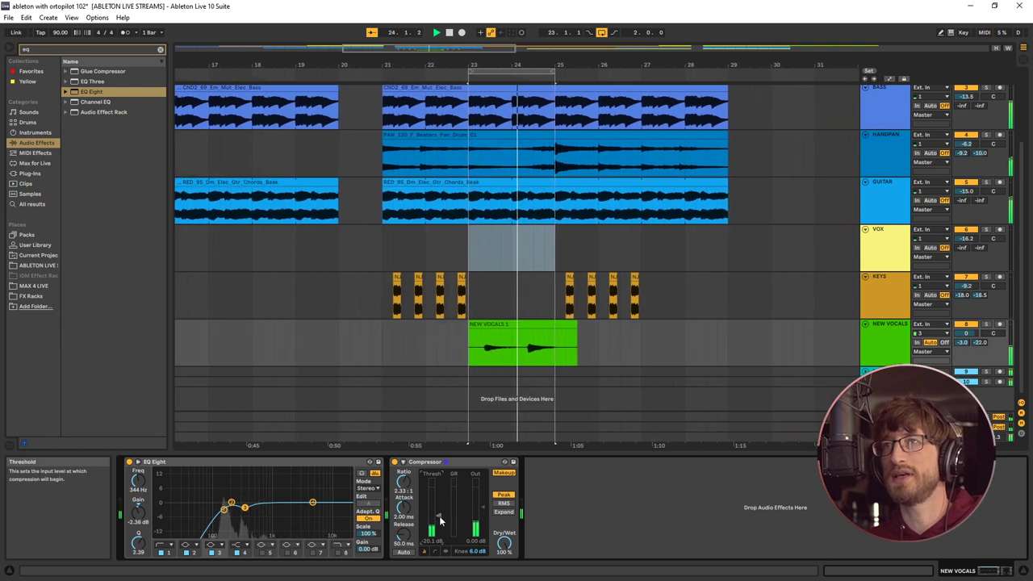
drag(437, 513, 437, 523)
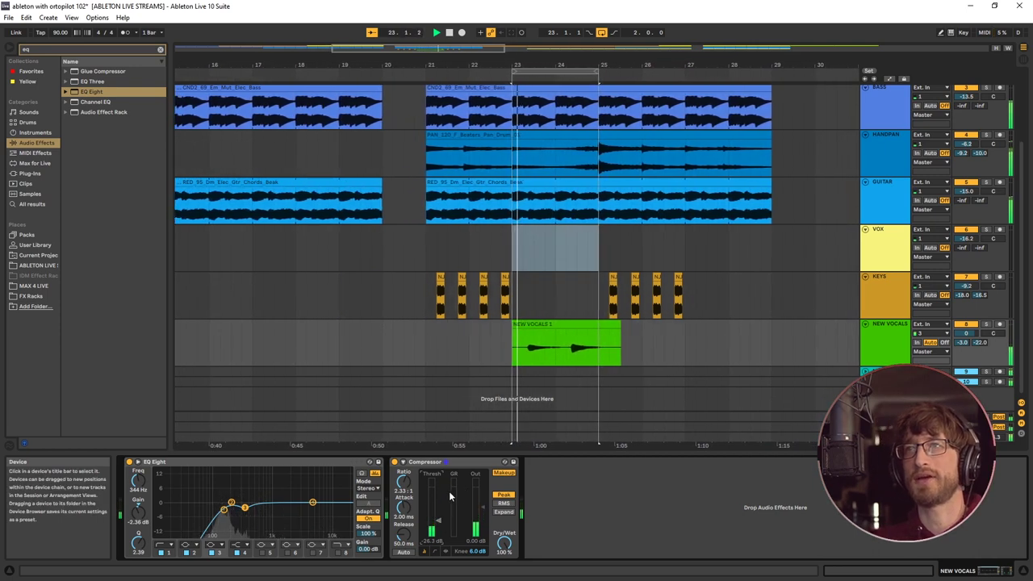
drag(968, 333, 968, 337)
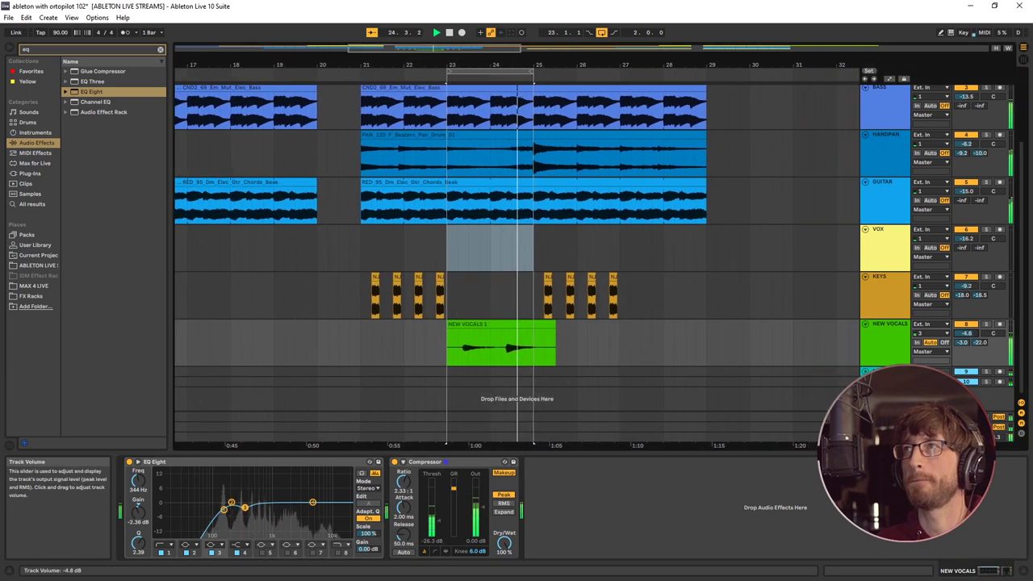
drag(968, 331, 968, 337)
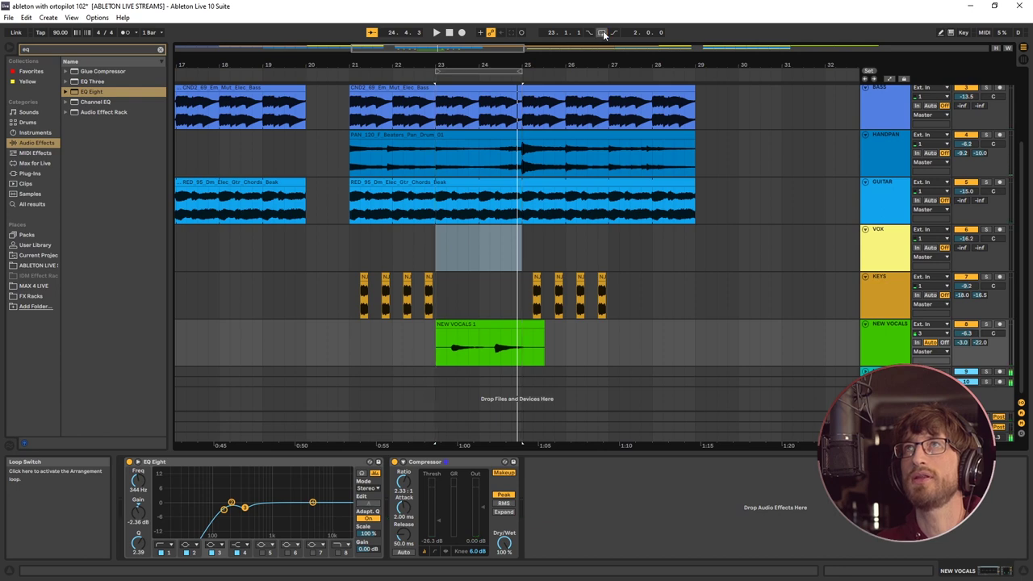
With looping off, play from 23.1.1 and trim the end of the NEW VOCALS clip back to 25.1.1
click(434, 243)
key(space)
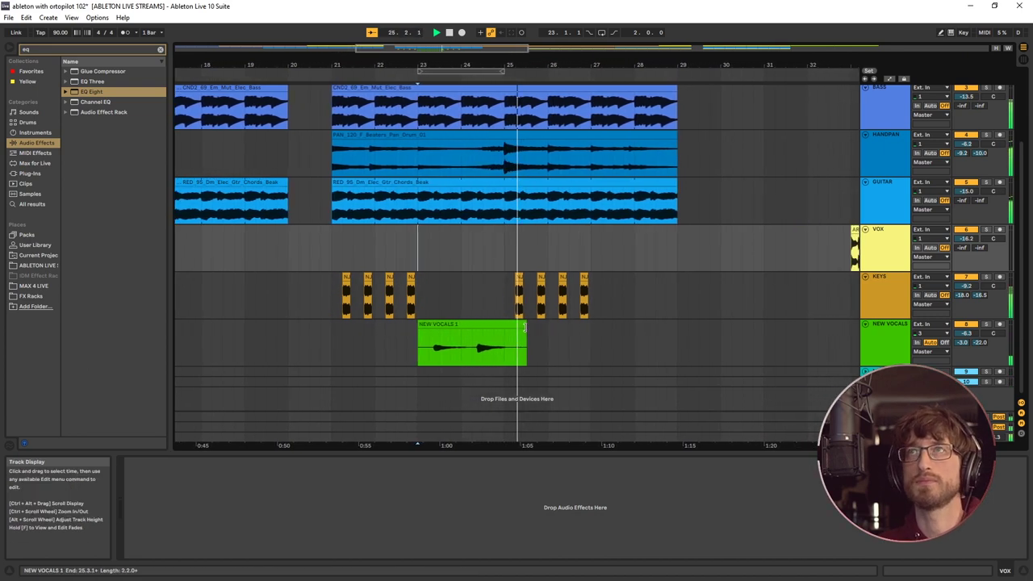
key(space)
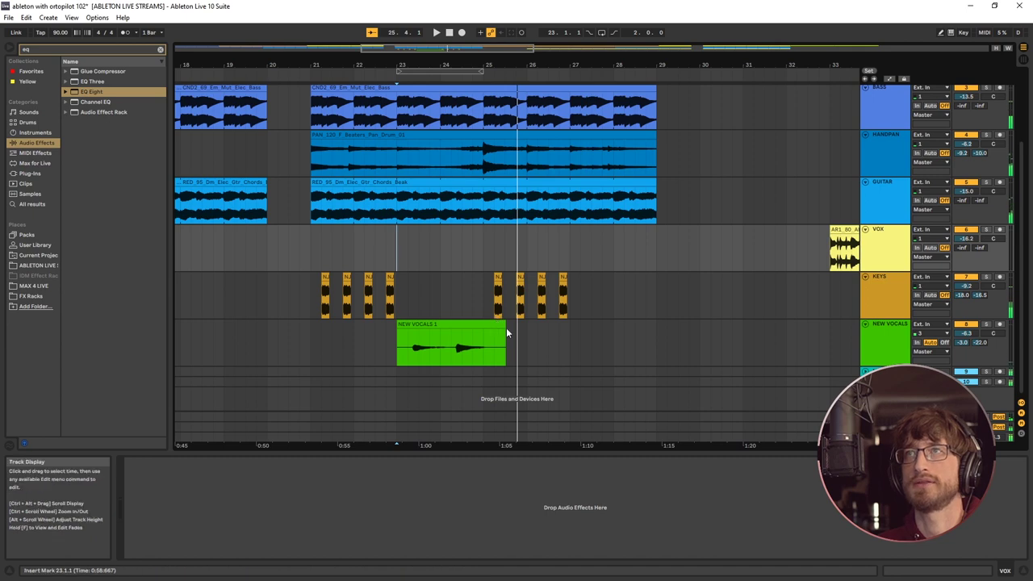
drag(507, 327, 481, 338)
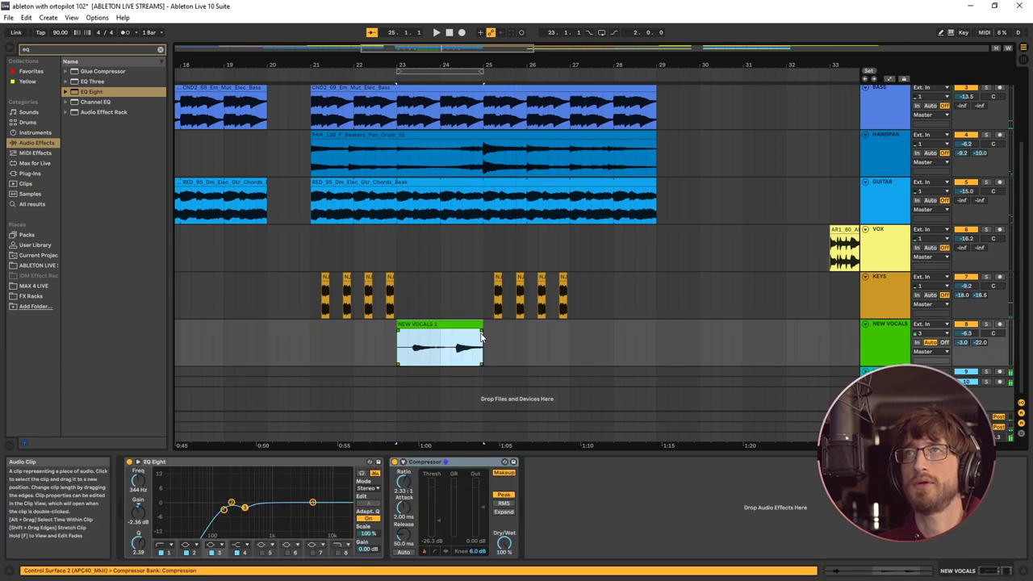
Search the audio effects for "chorus" and add Chorus after the Compressor on the NEW VOCALS track
click(79, 50)
text(chorus)
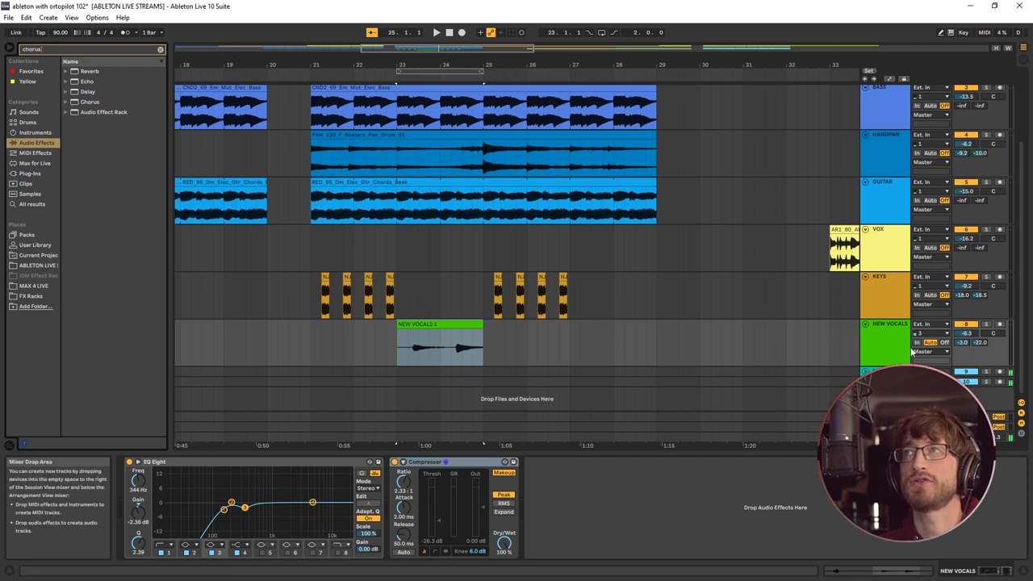
drag(91, 103, 470, 385)
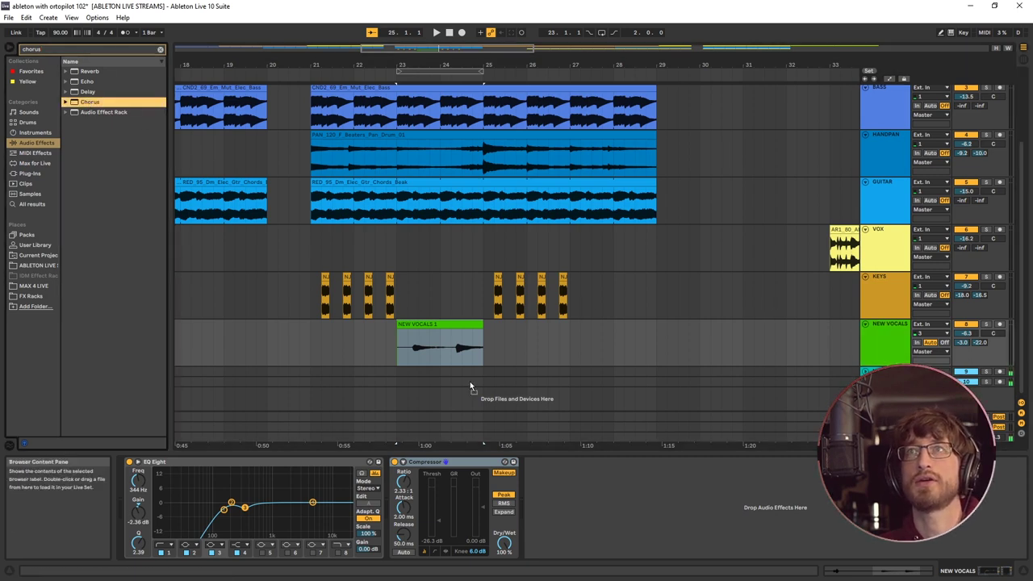
drag(564, 482, 565, 485)
Play the vocal clip soloed to compare it with and without Chorus, then return to the full mix with Chorus on
key(space)
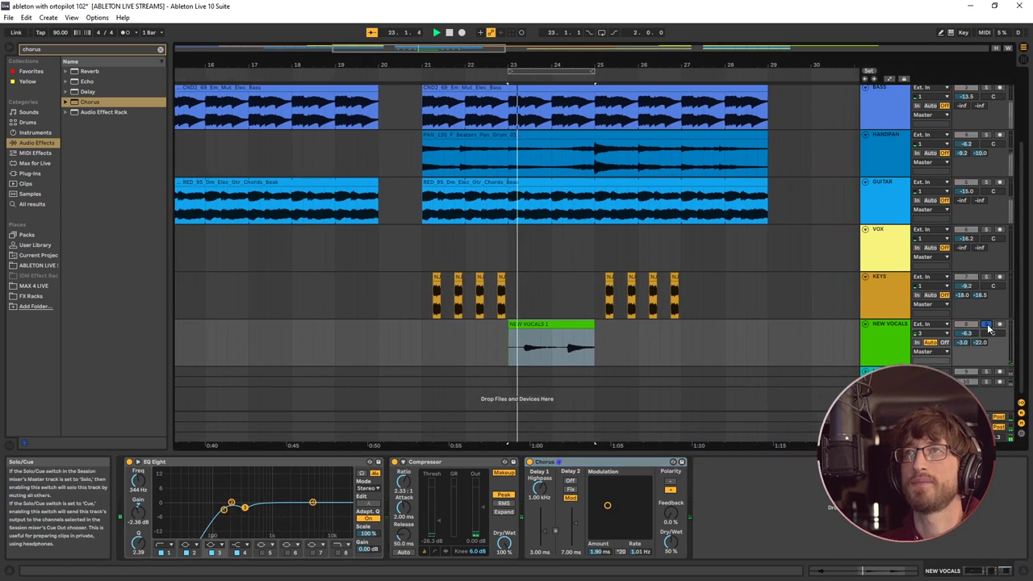
click(987, 324)
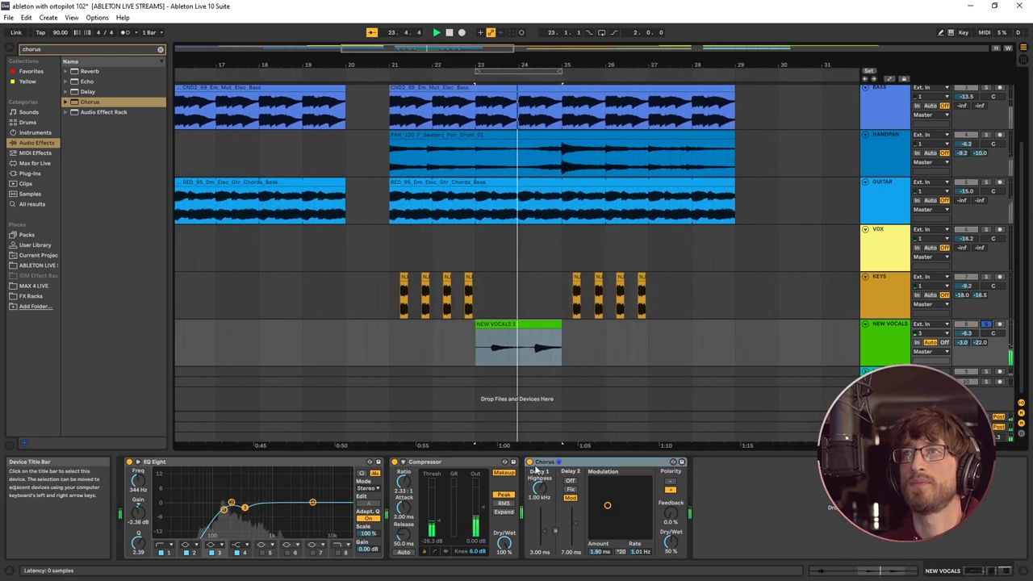
click(532, 468)
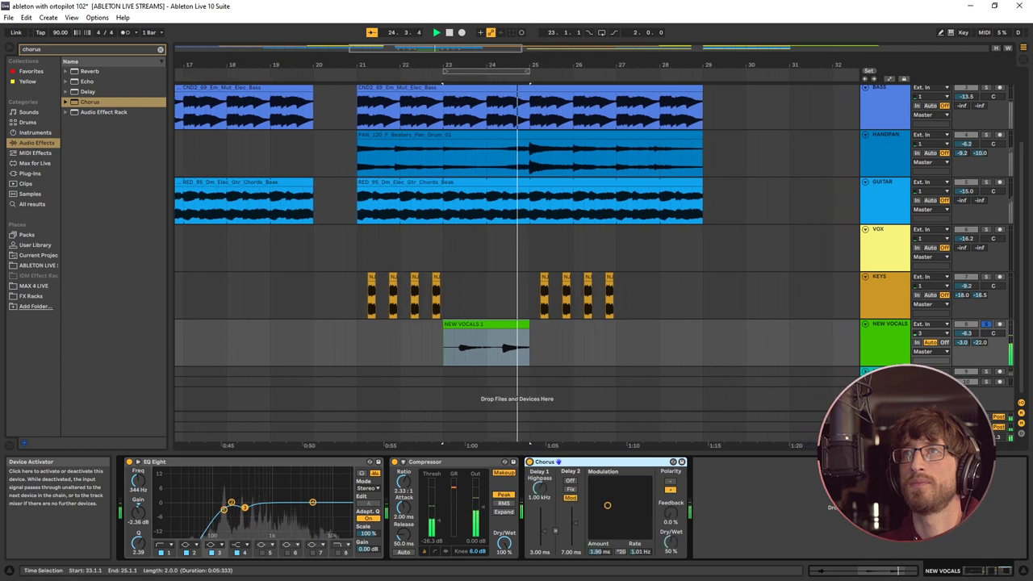
click(986, 323)
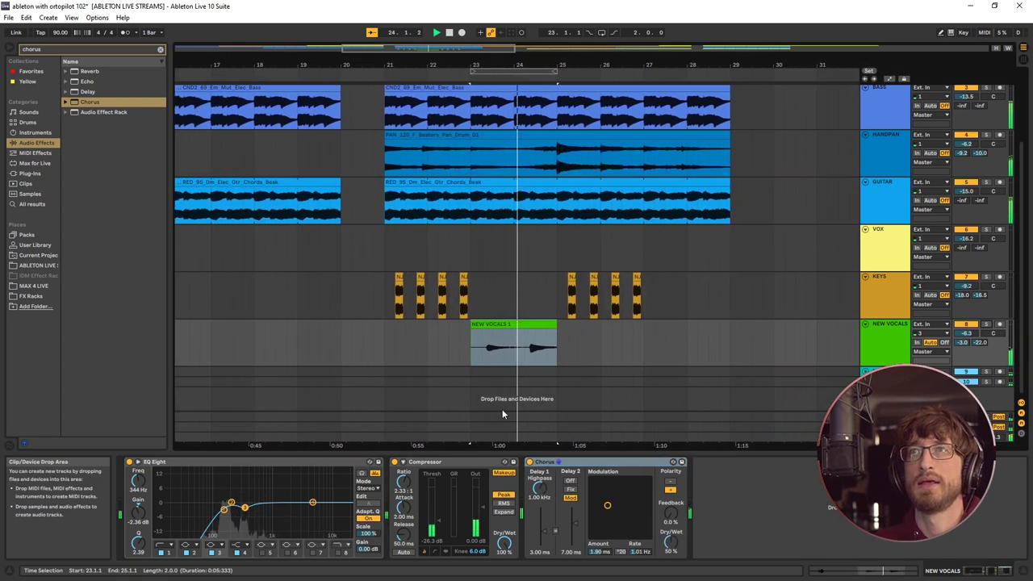
Add the Delay effect after Chorus on the NEW VOCALS track and play the vocals through it
click(87, 92)
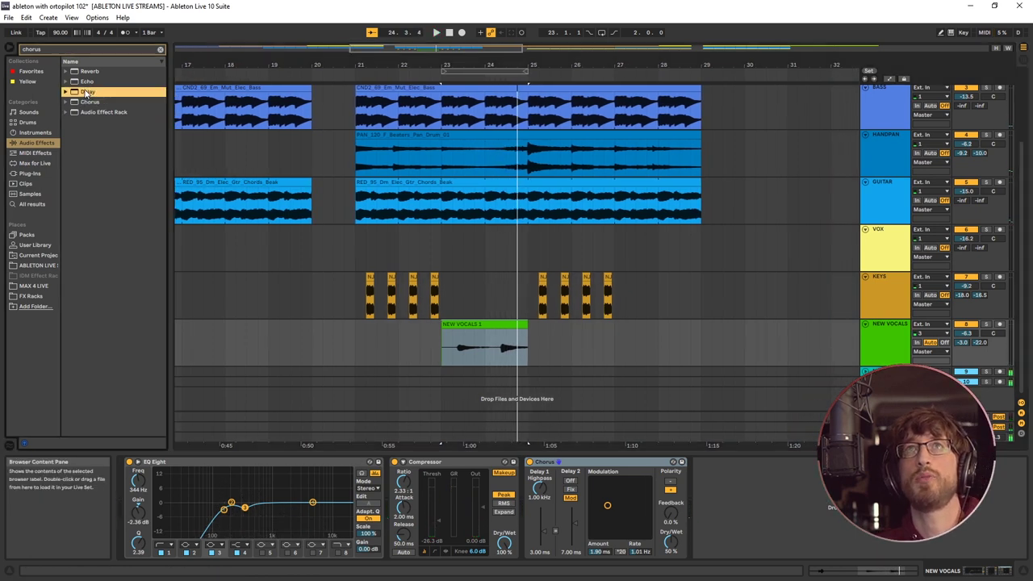
drag(732, 481, 715, 504)
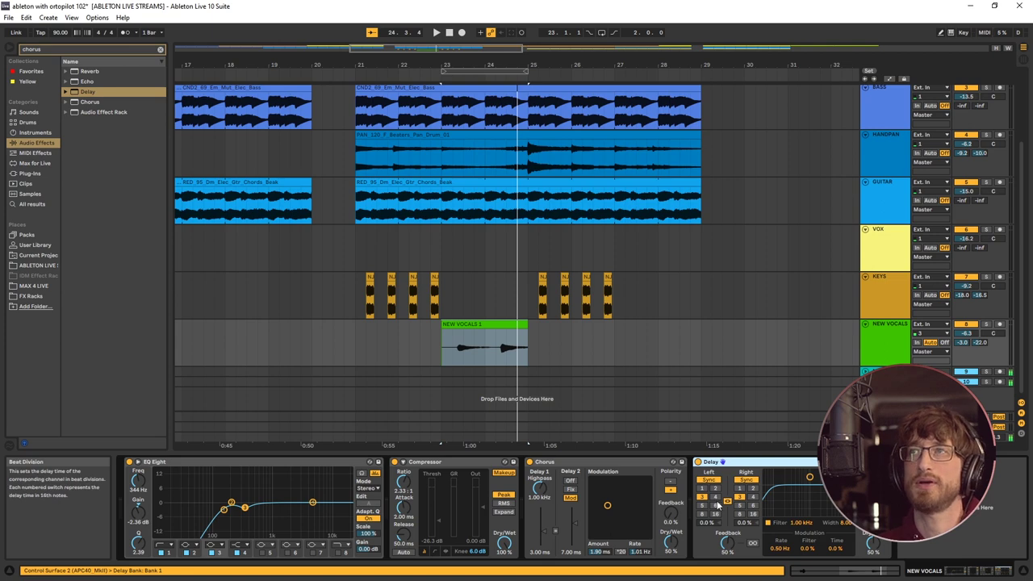
key(space)
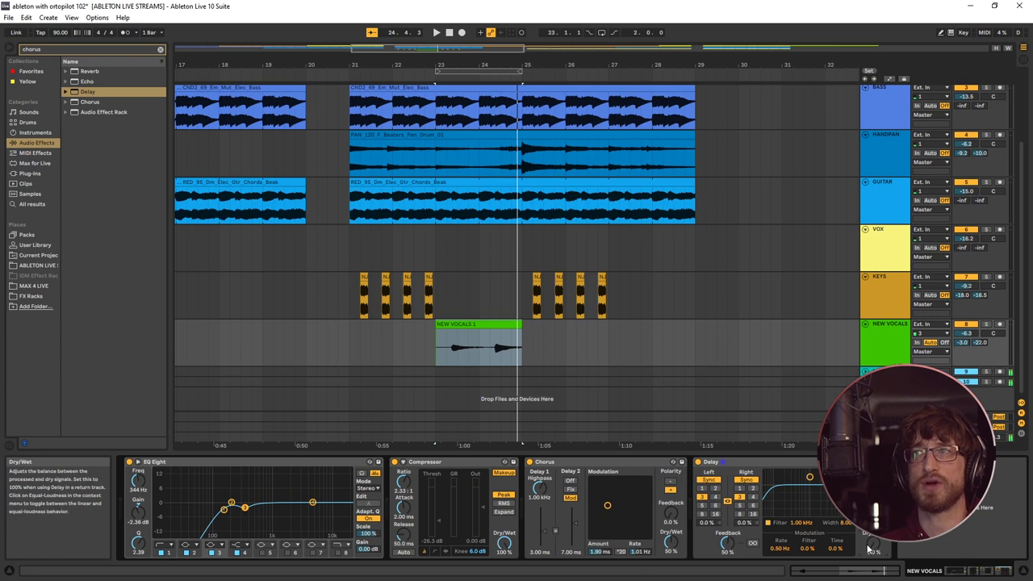
Play the vocals with Delay's Dry/Wet at 0%, soloing NEW VOCALS for a moment before returning to the full mix
key(space)
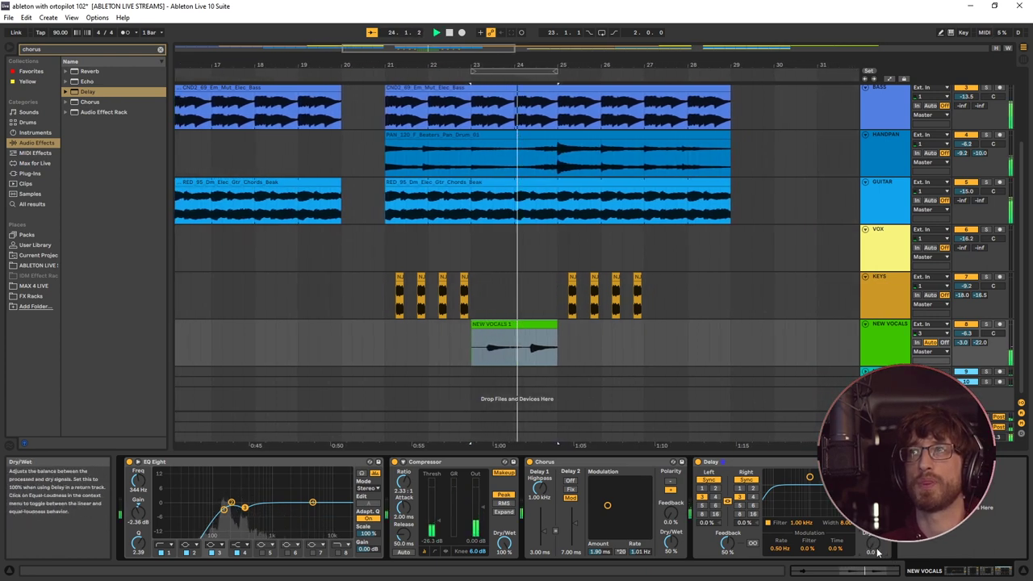
click(985, 324)
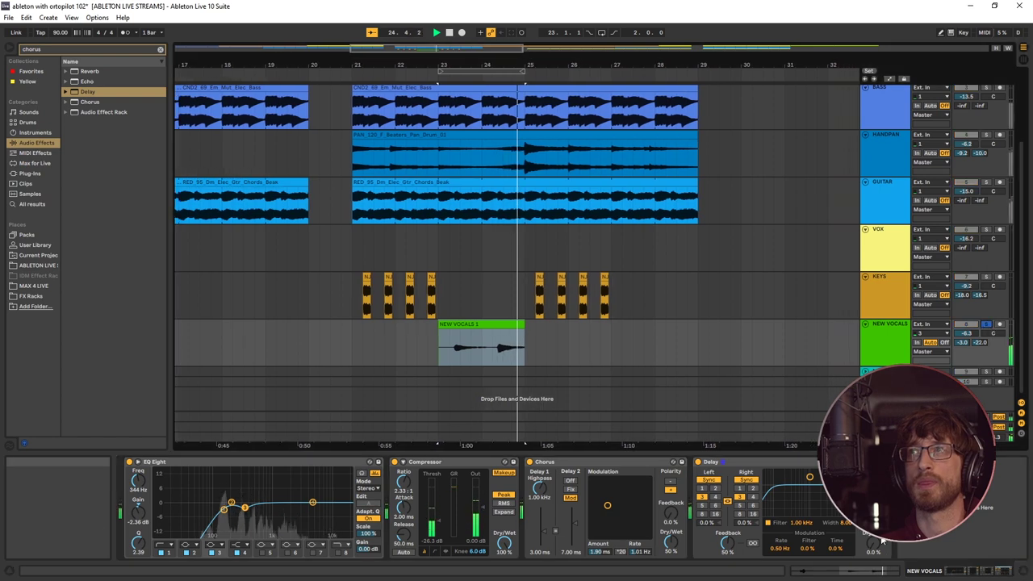
click(986, 323)
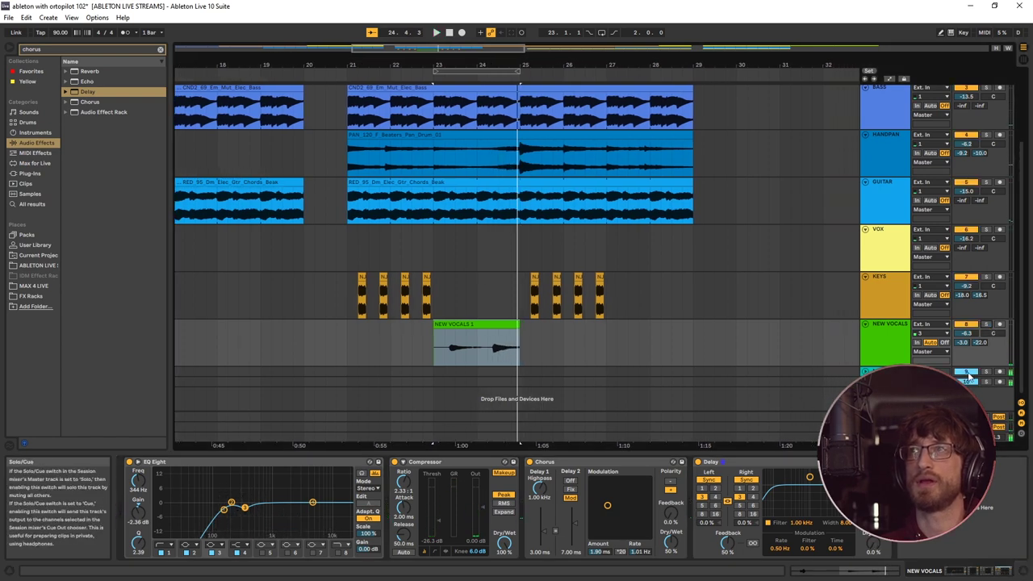
Raise the Delay's Dry/Wet to 22% on the NEW VOCALS track while listening to the vocals in the full mix
drag(875, 544, 876, 484)
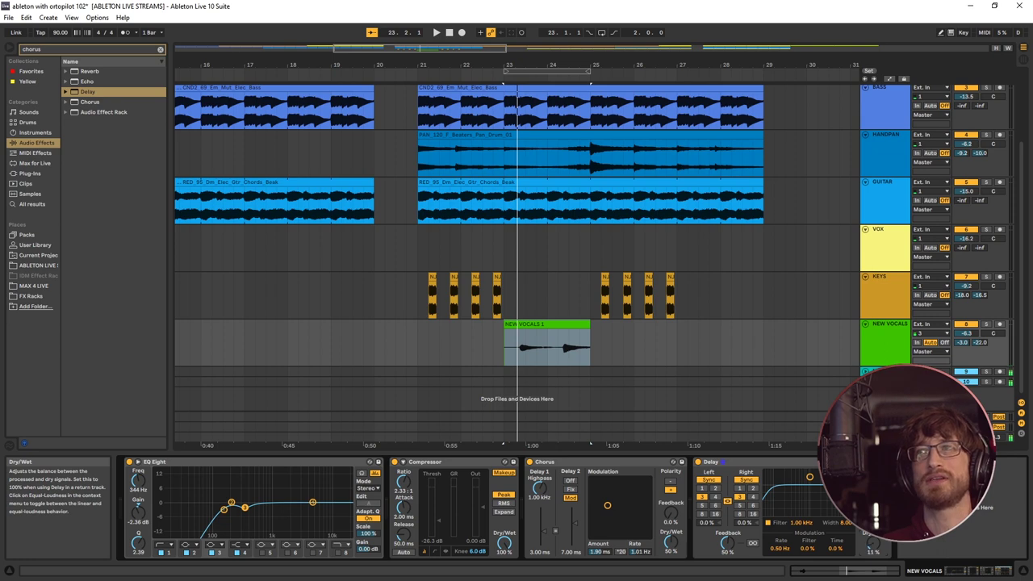
key(space)
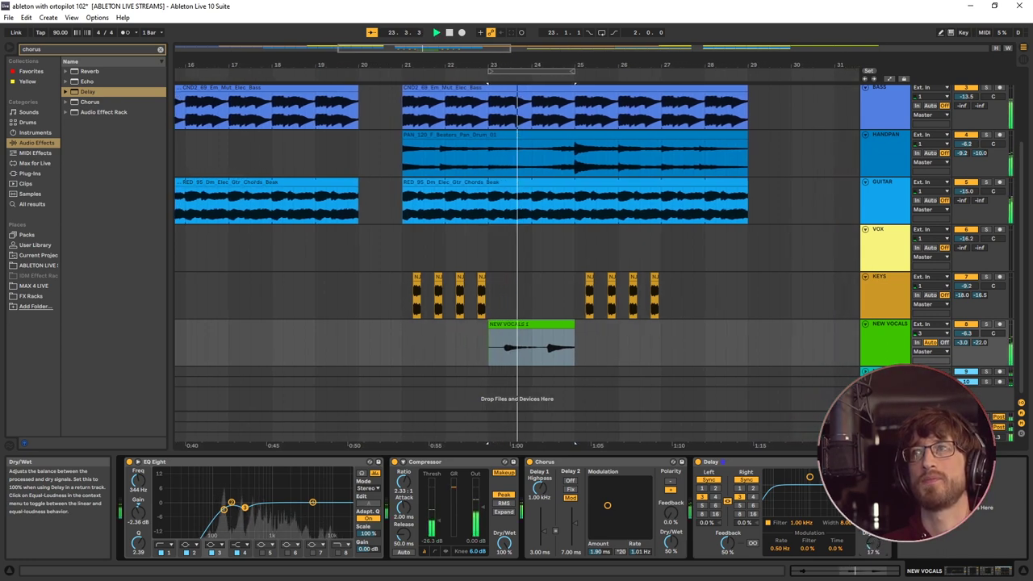
drag(874, 547, 874, 539)
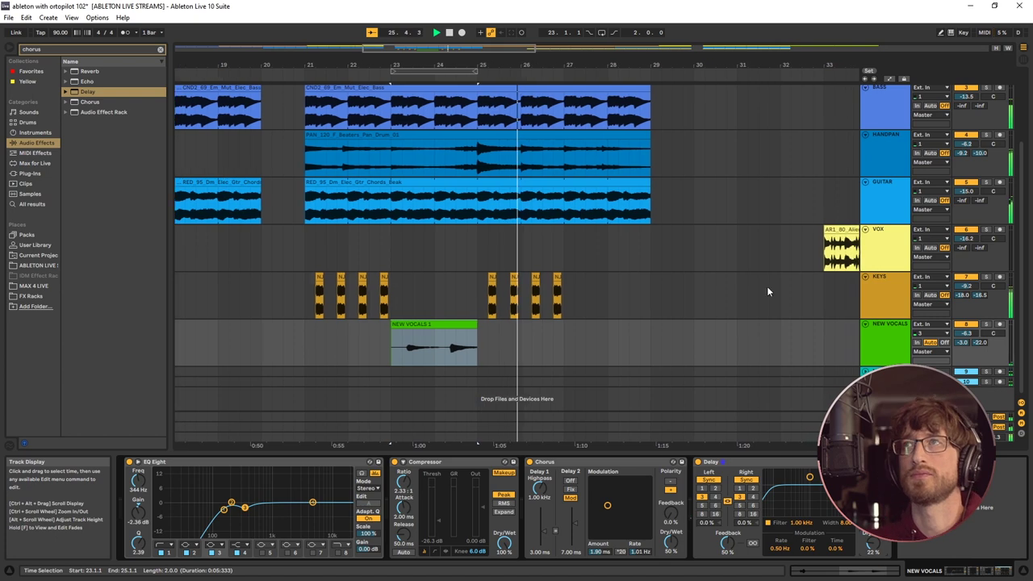
click(895, 332)
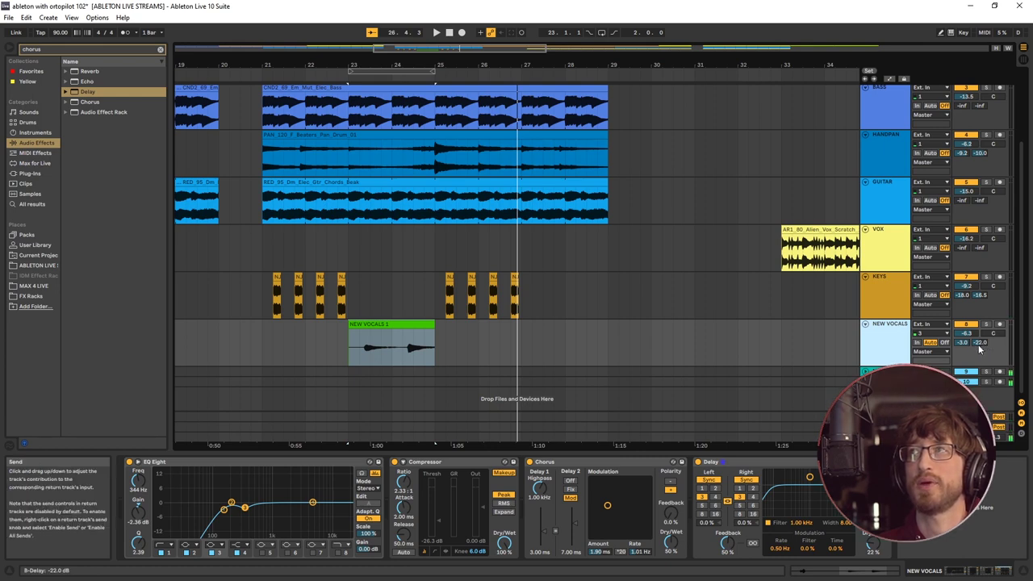
click(983, 346)
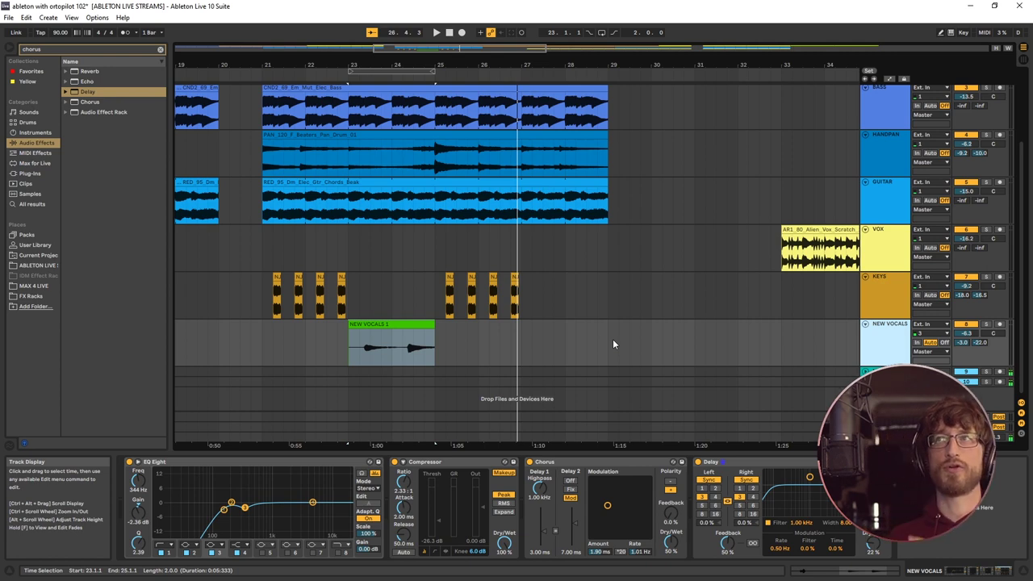
Play the section from 21.1.1 and copy the NEW VOCALS clip to start at 27.1.1
click(450, 33)
scroll(345, 323, down, 5)
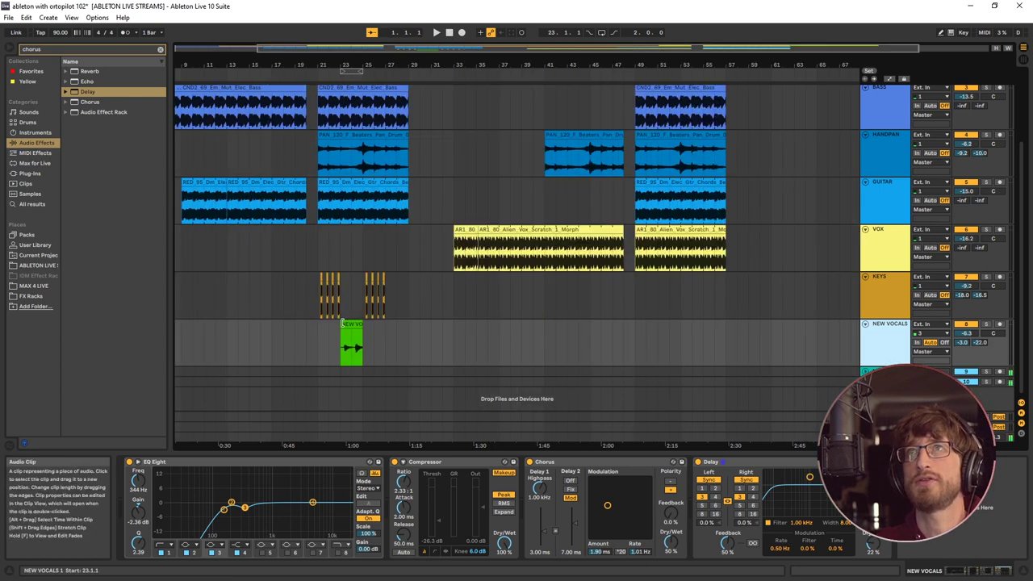
scroll(323, 308, up, 5)
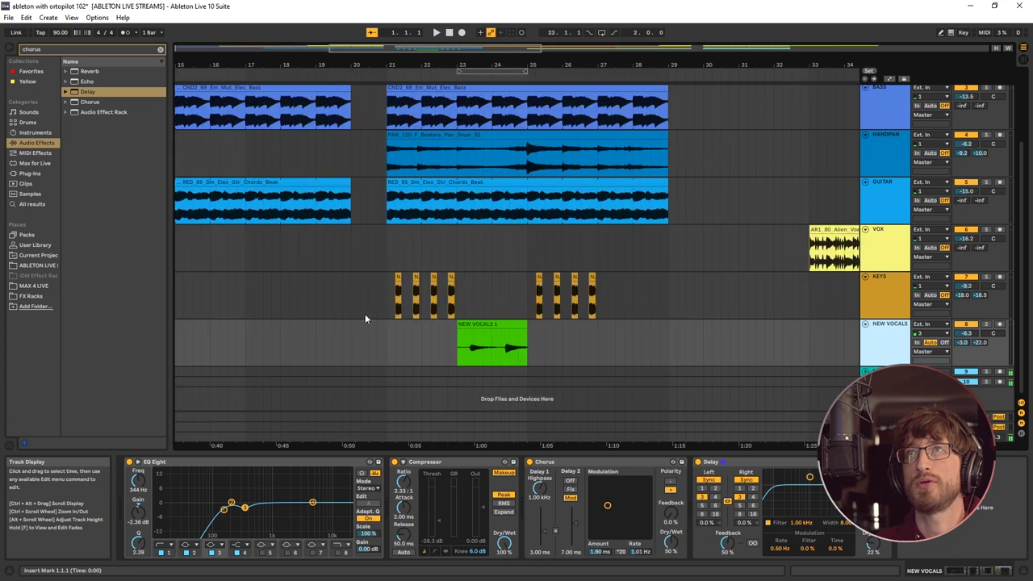
click(384, 278)
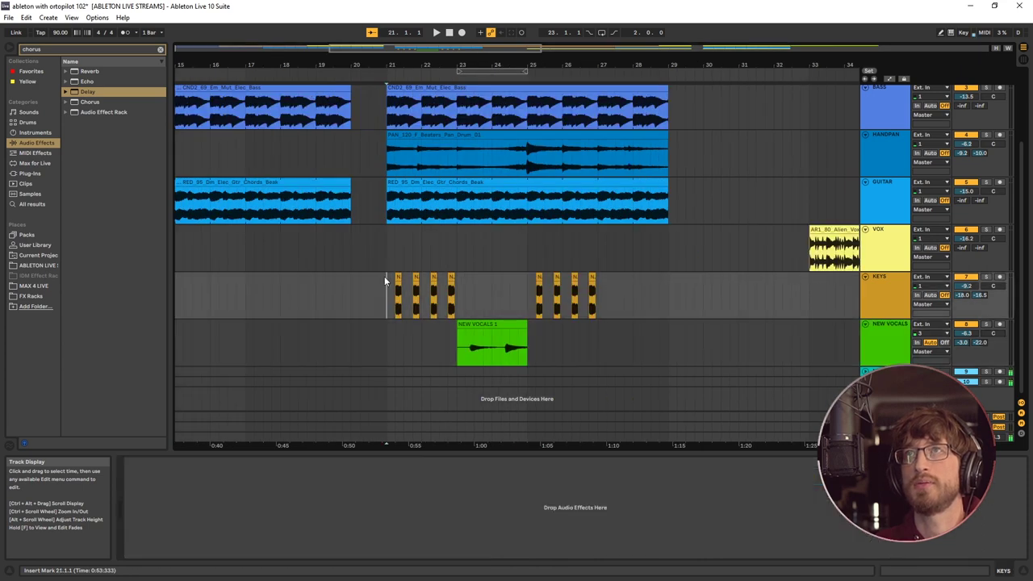
scroll(508, 283, left, 3)
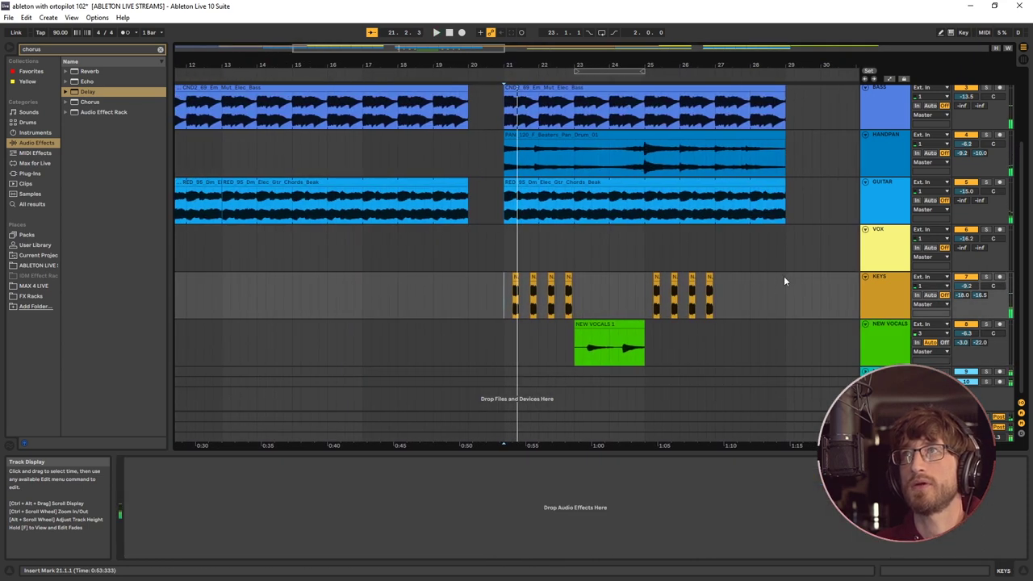
click(588, 324)
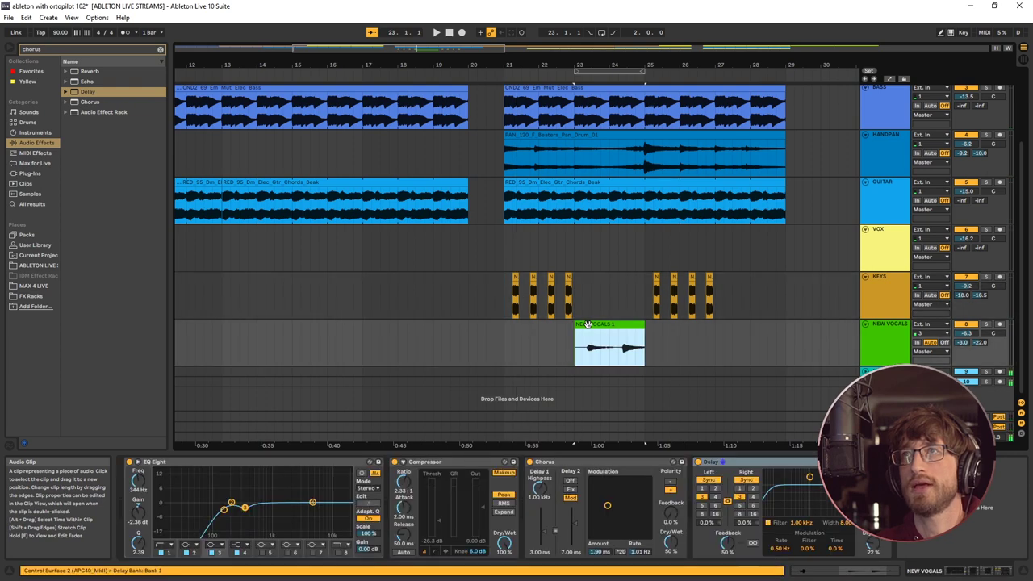
drag(588, 325, 728, 332)
Select bars 21 to 29 on the KEYS and NEW VOCALS tracks and copy that section to 49.1.1
drag(786, 274, 501, 334)
scroll(511, 326, down, 5)
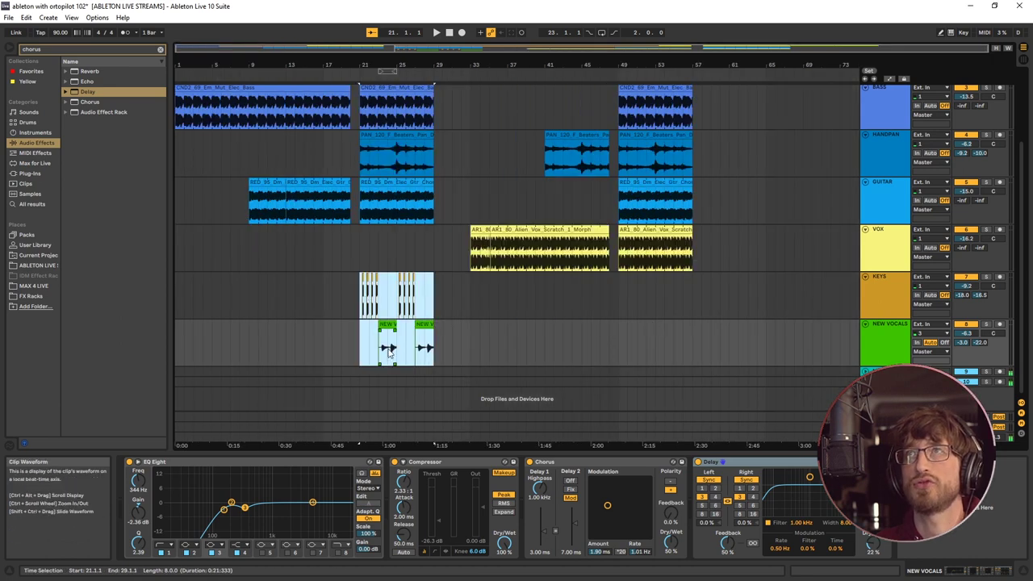
drag(388, 349, 465, 348)
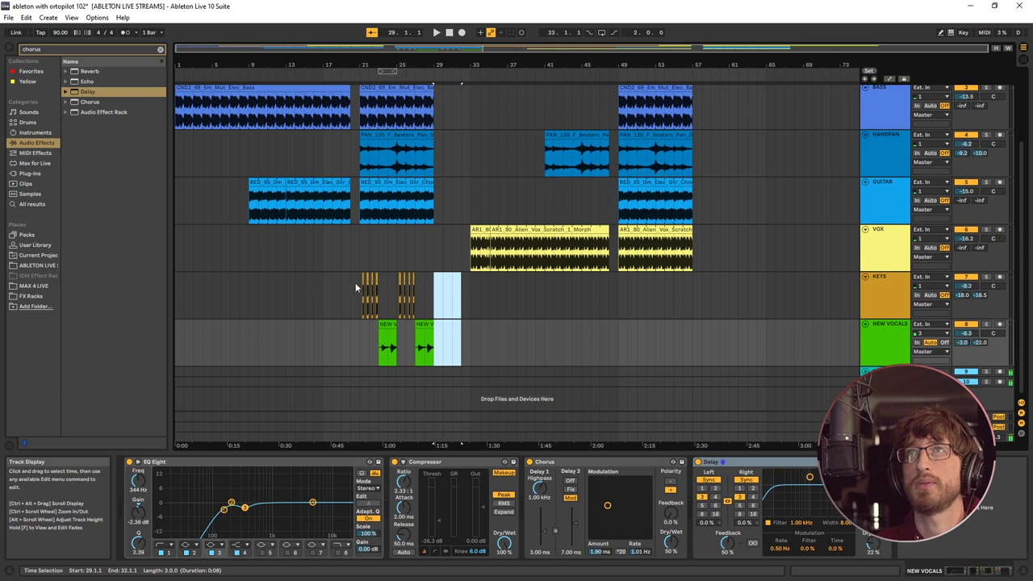
drag(358, 282, 436, 353)
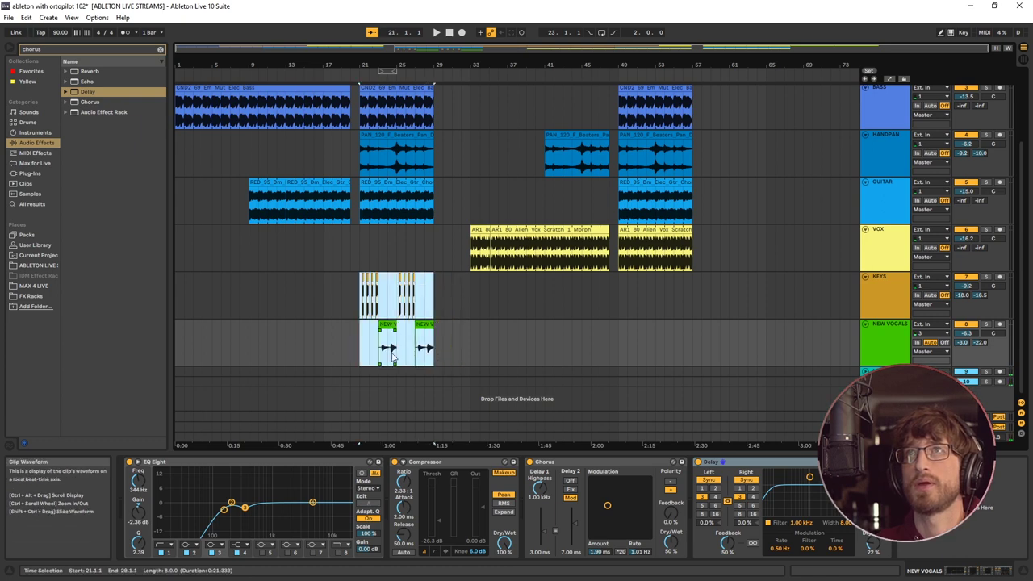
drag(379, 327, 650, 320)
Play the end of the arrangement from 63.1.1 and from 65.1.1 to check how the last Galactica Pad clip ends
scroll(409, 259, up, 4)
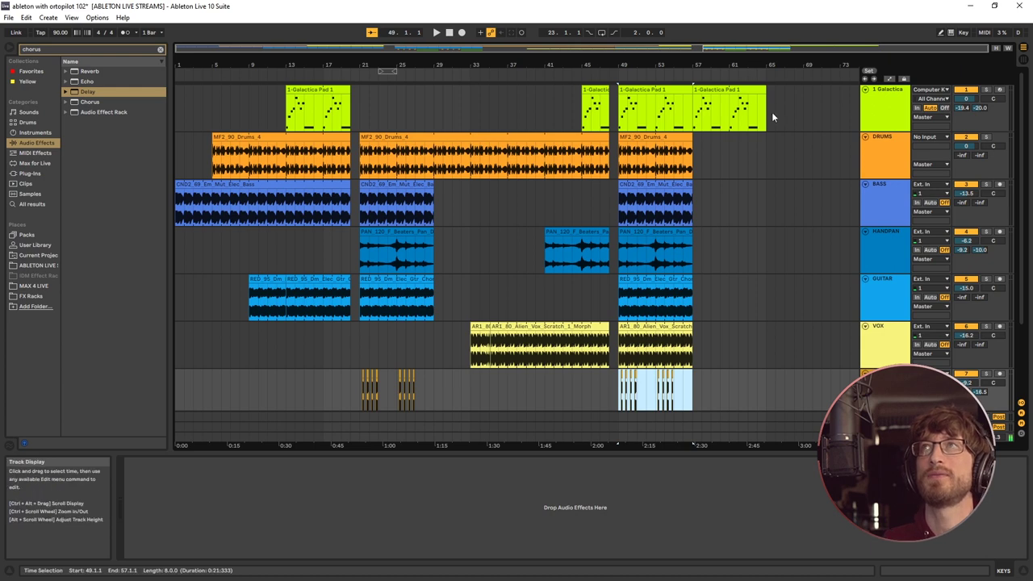
click(768, 144)
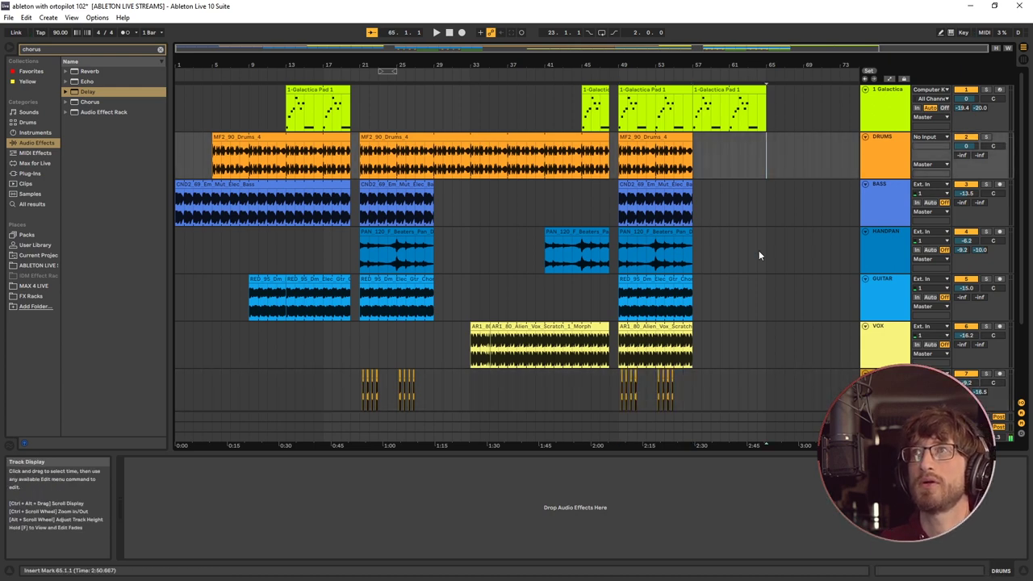
click(746, 152)
key(space)
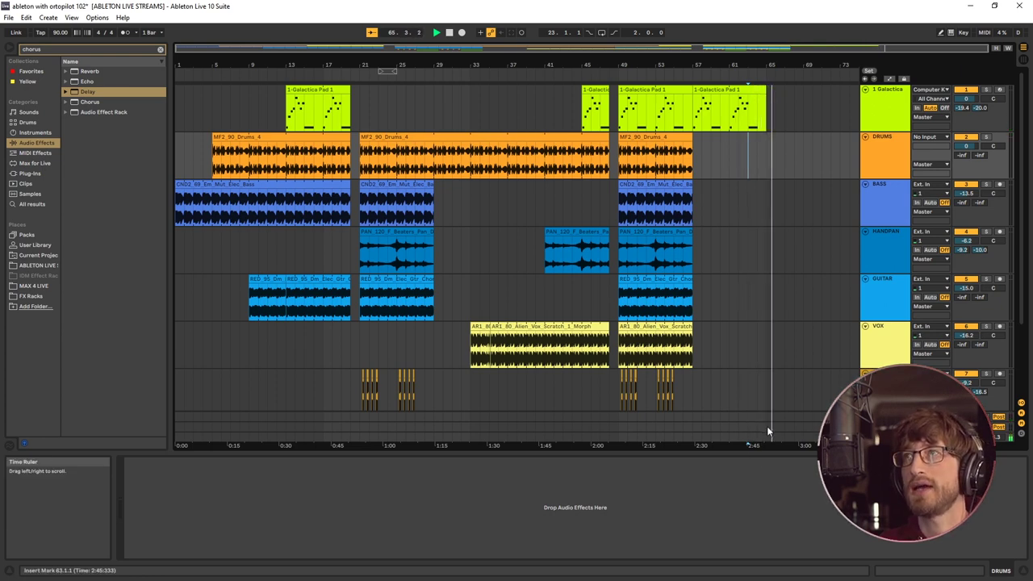
scroll(764, 431, up, 10)
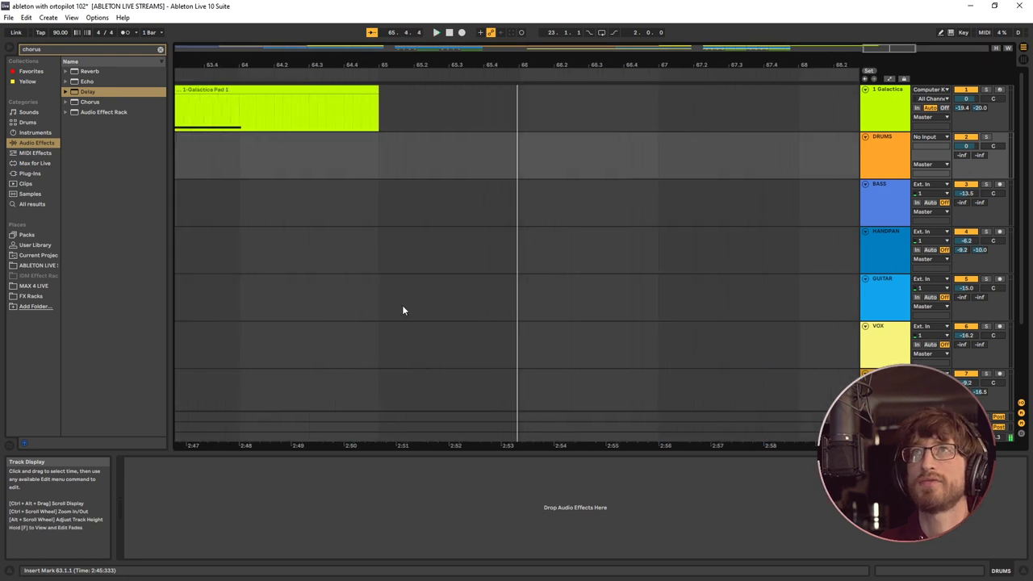
scroll(402, 310, down, 10)
click(766, 99)
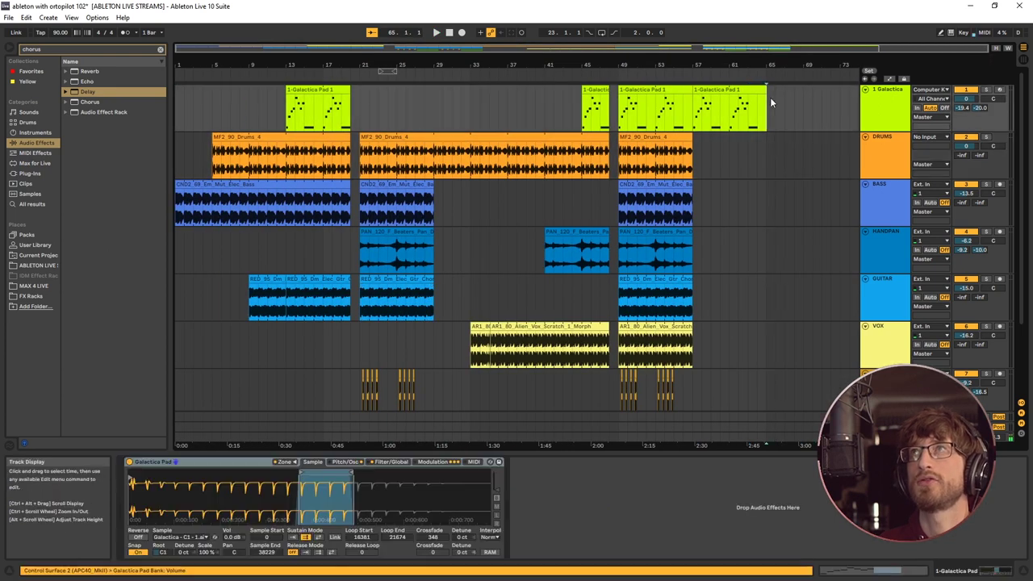
scroll(770, 98, up, 10)
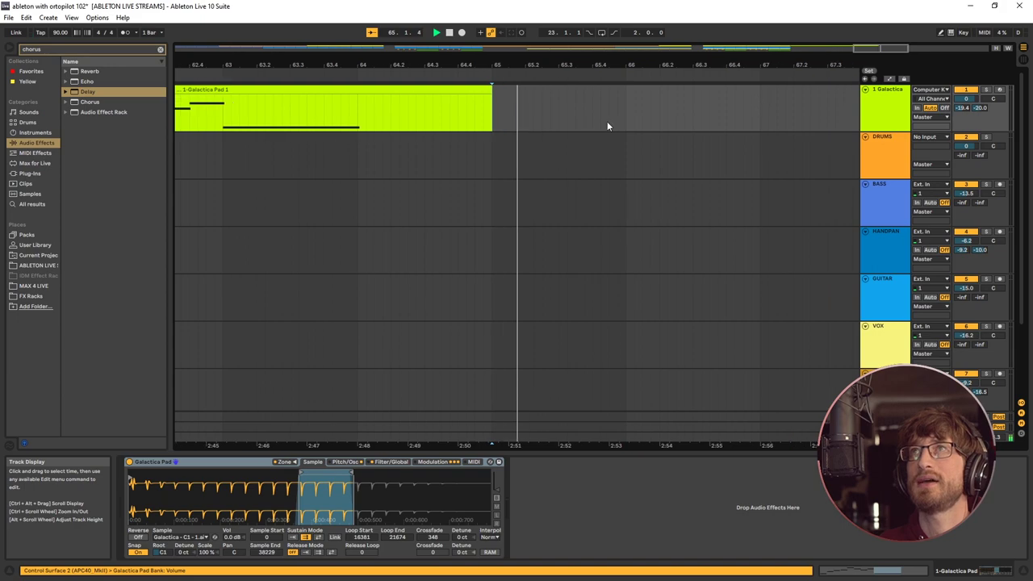
scroll(300, 232, down, 10)
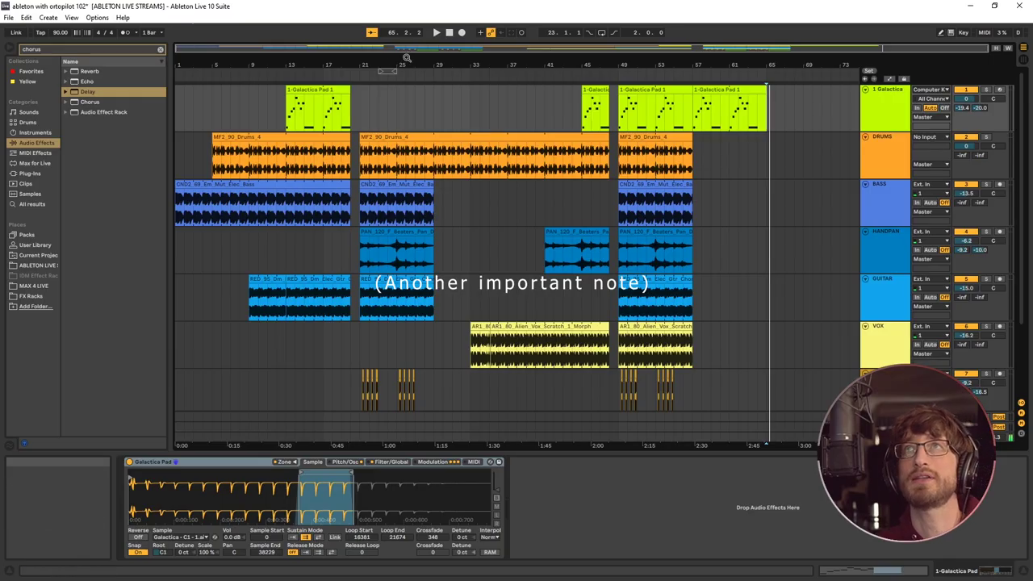
Launch the GUITAR clip in Session View, play the arrangement from the start, and switch the track back to its arrangement clips
key(Tab)
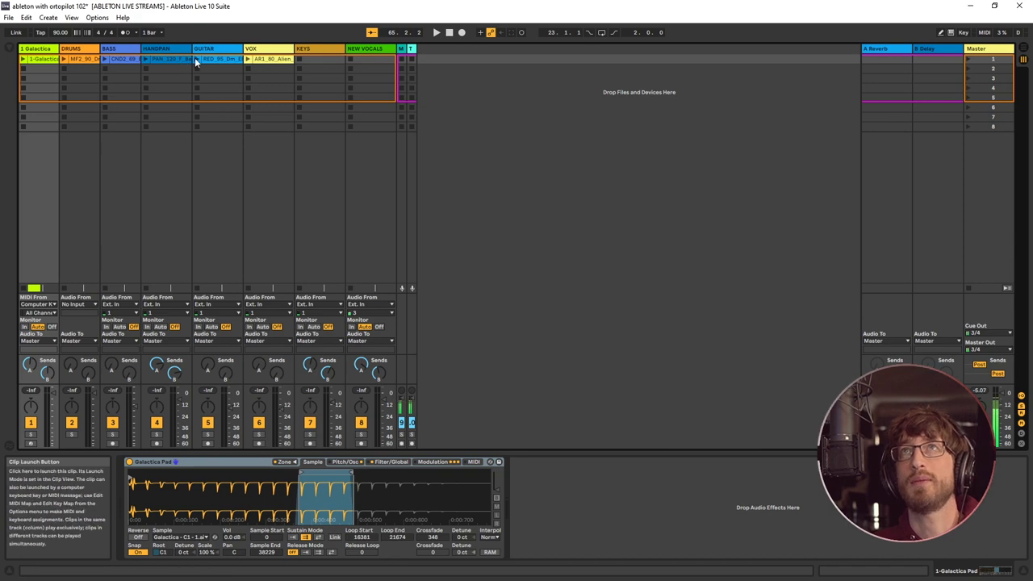
click(195, 58)
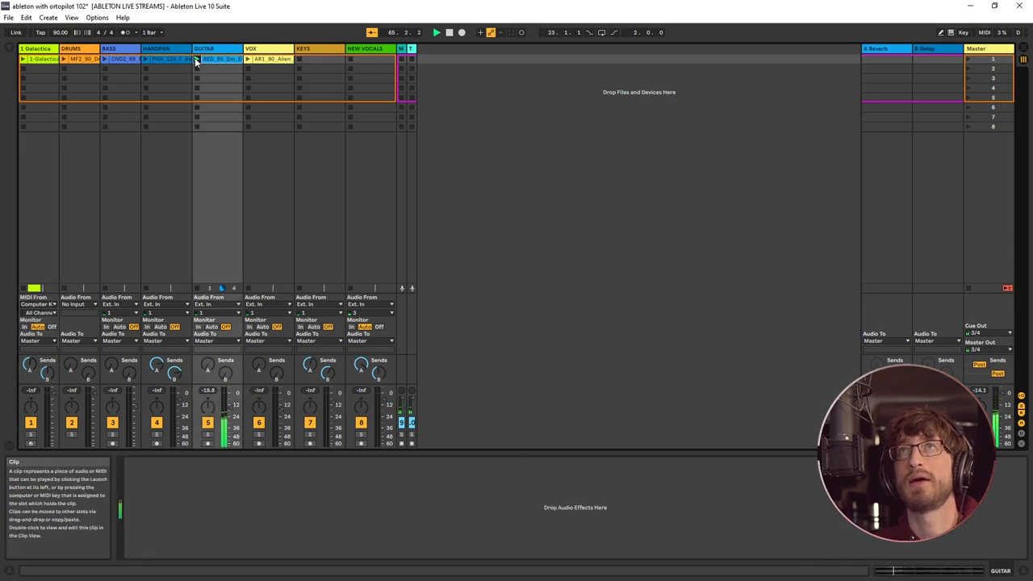
key(Tab)
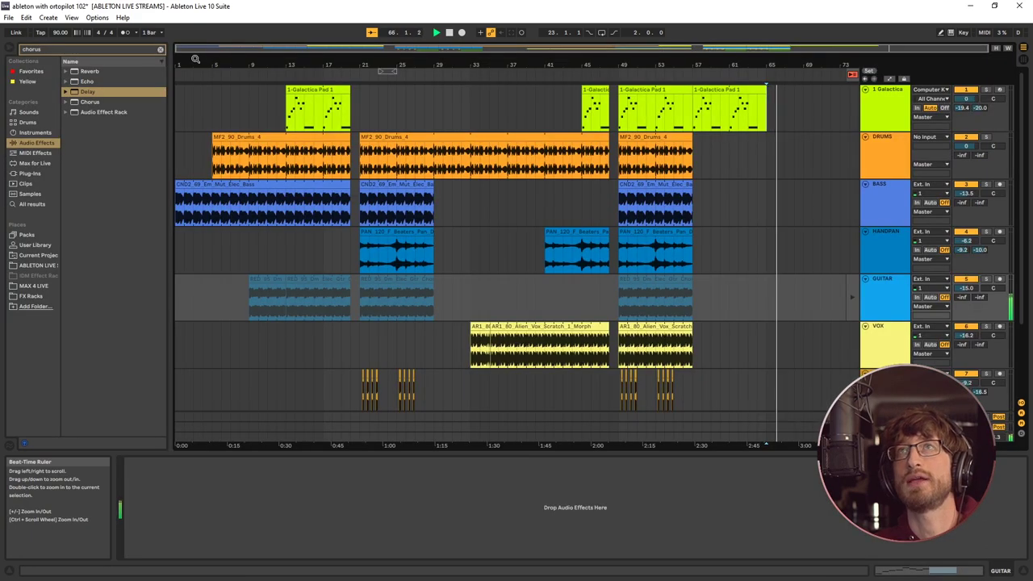
double_click(449, 33)
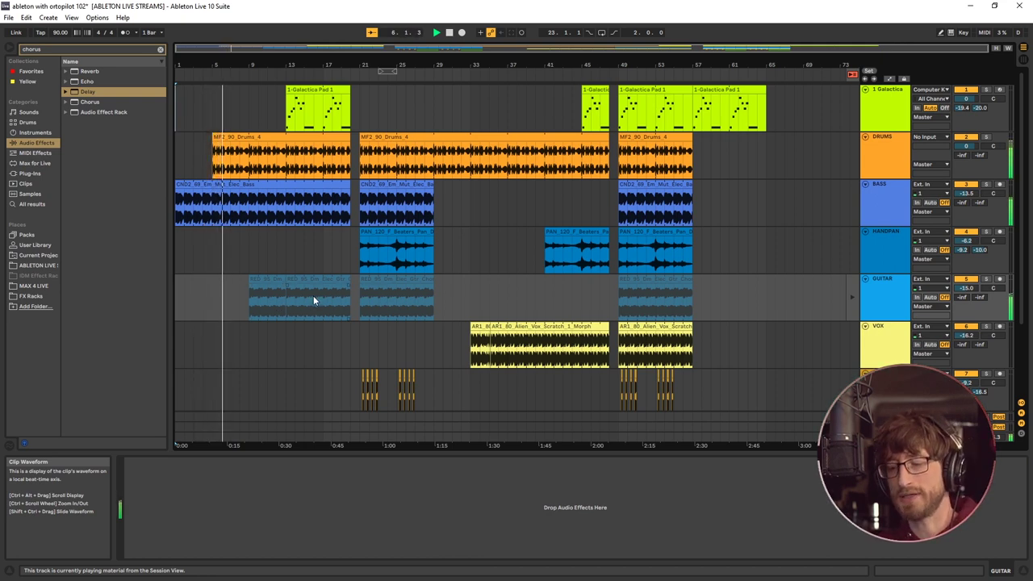
key(F10)
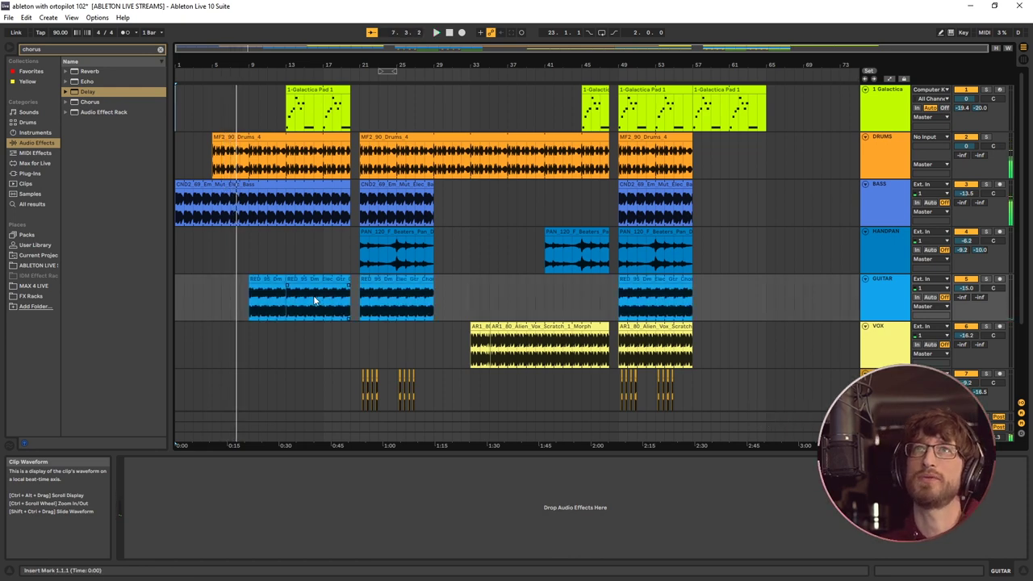
Launch the DRUMS, BASS and HANDPAN clips in Session View and switch all three tracks back to their arrangement clips
key(Tab)
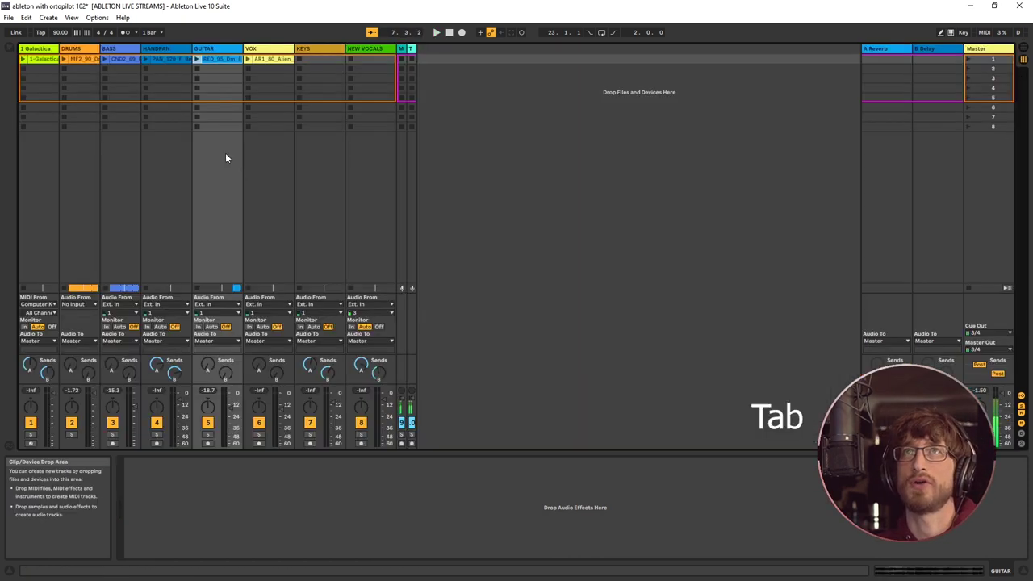
click(63, 60)
click(104, 60)
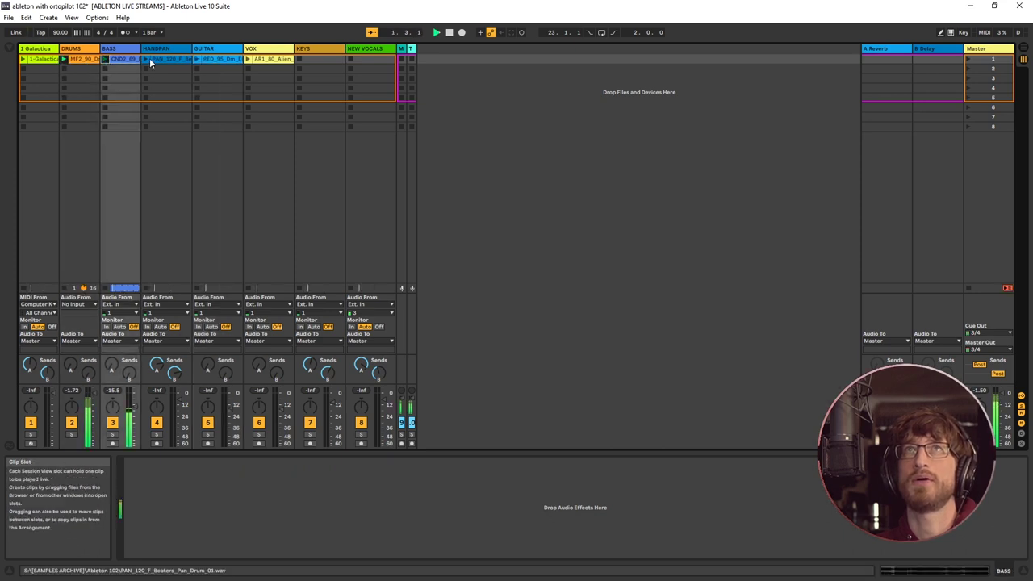
click(147, 59)
key(Tab)
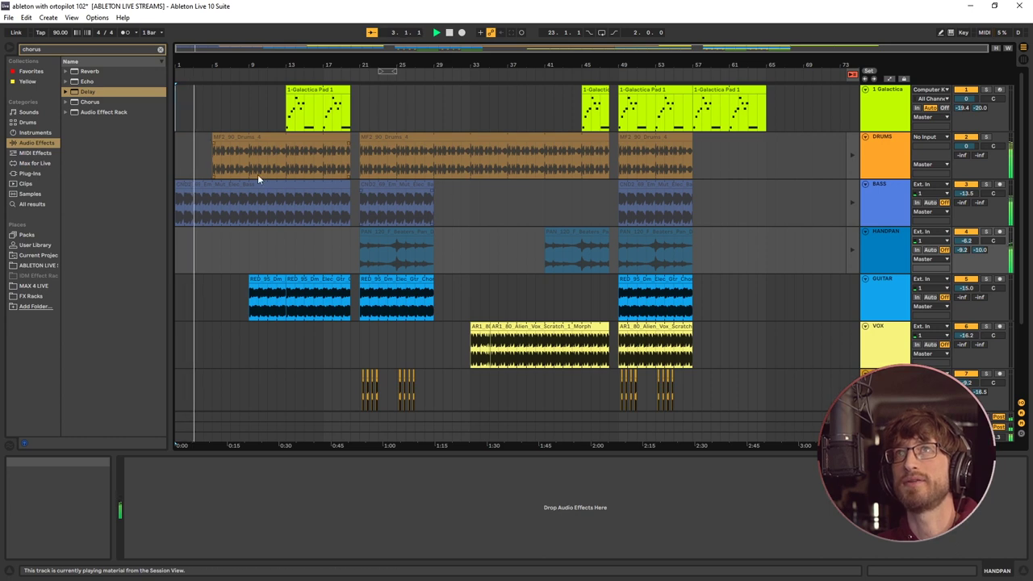
key(F10)
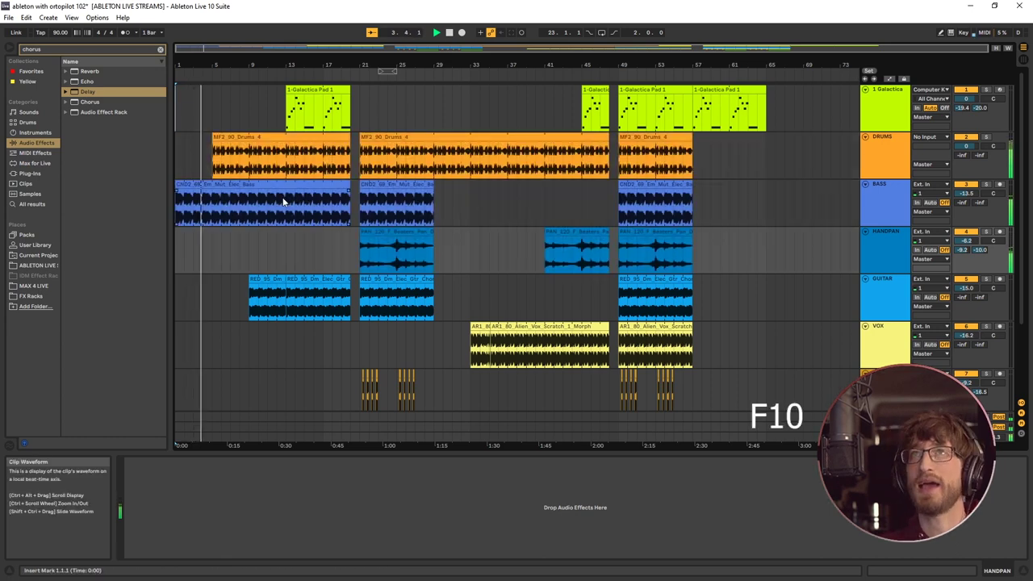
Stop playback, hide the browser and set up an audio export of the Master from 1.1.1 with a render length of 65 bars
click(179, 146)
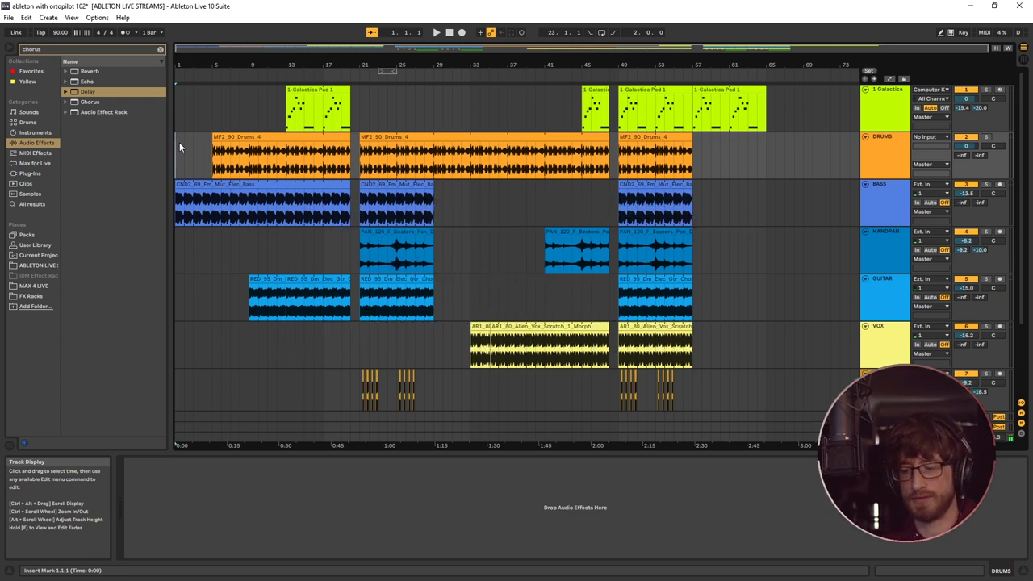
key(ctrl+alt+b)
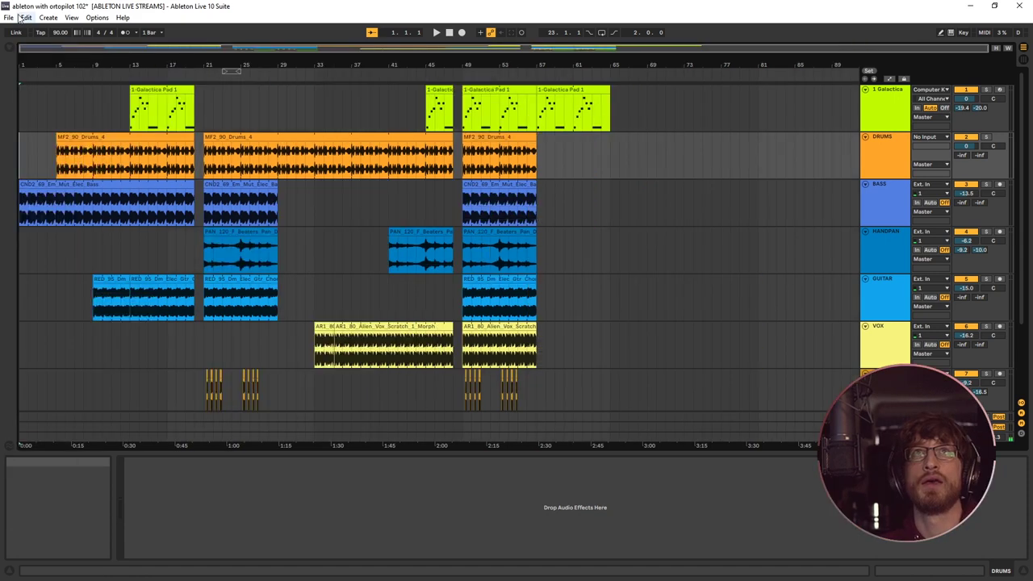
click(9, 18)
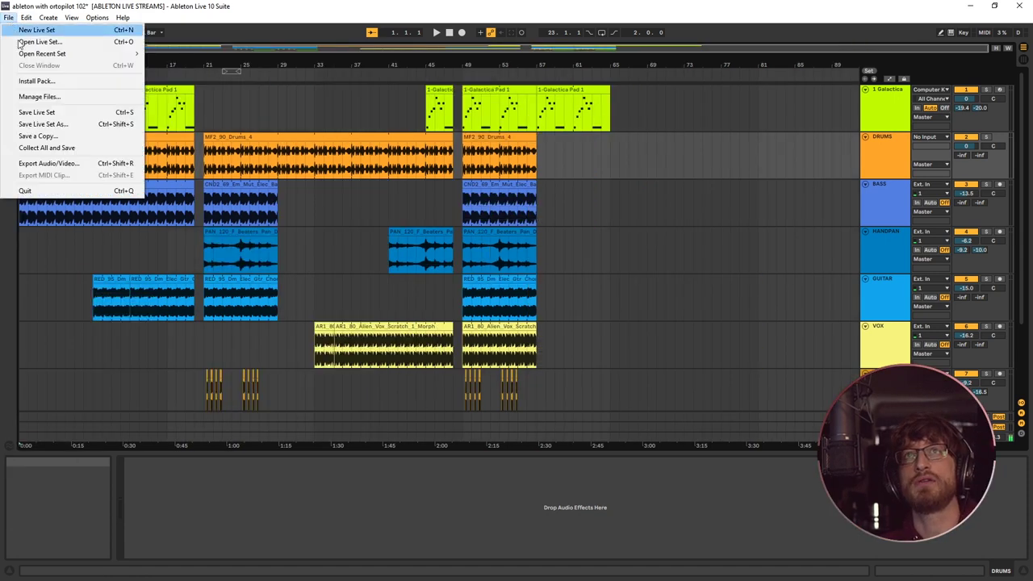
click(75, 165)
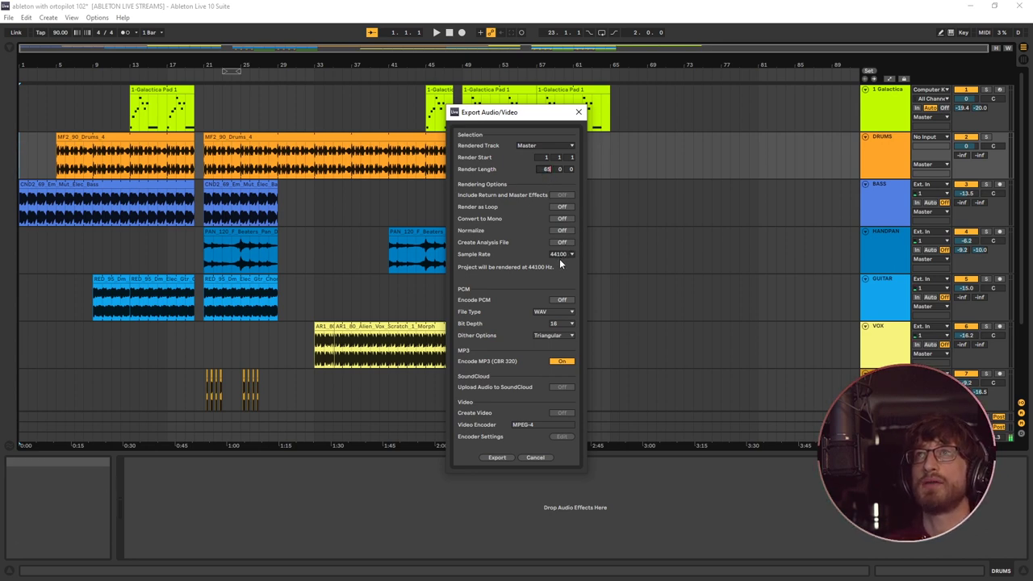
Try switching the PCM and MP3 encoding options on and off, ending with PCM off and MP3 (CBR 320) on
click(555, 302)
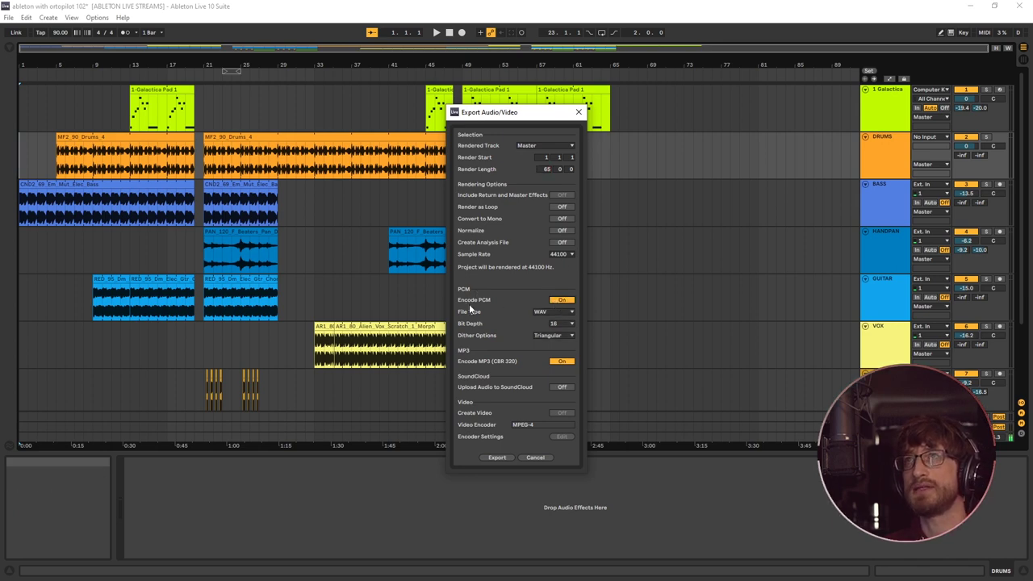
click(562, 301)
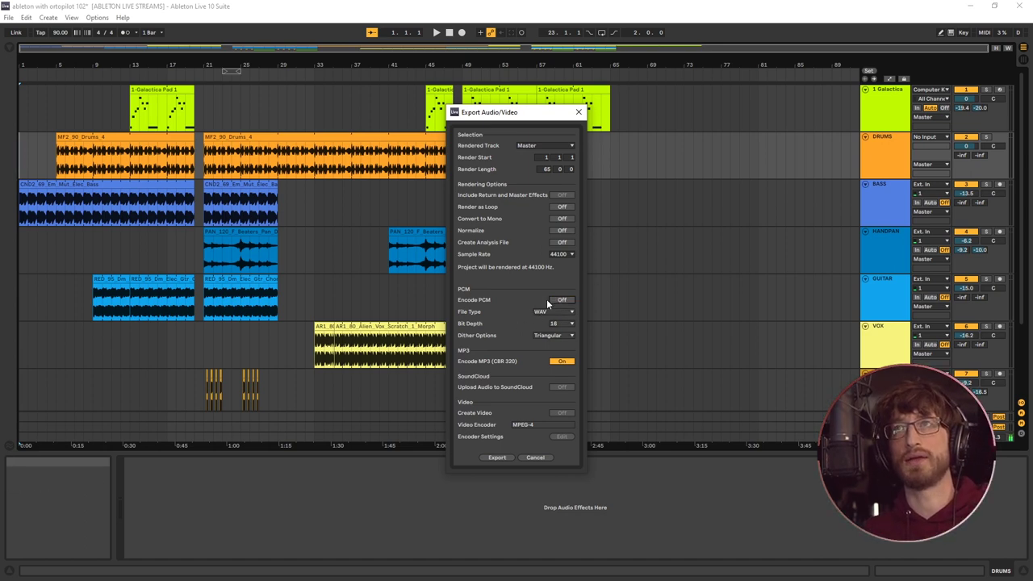
click(562, 300)
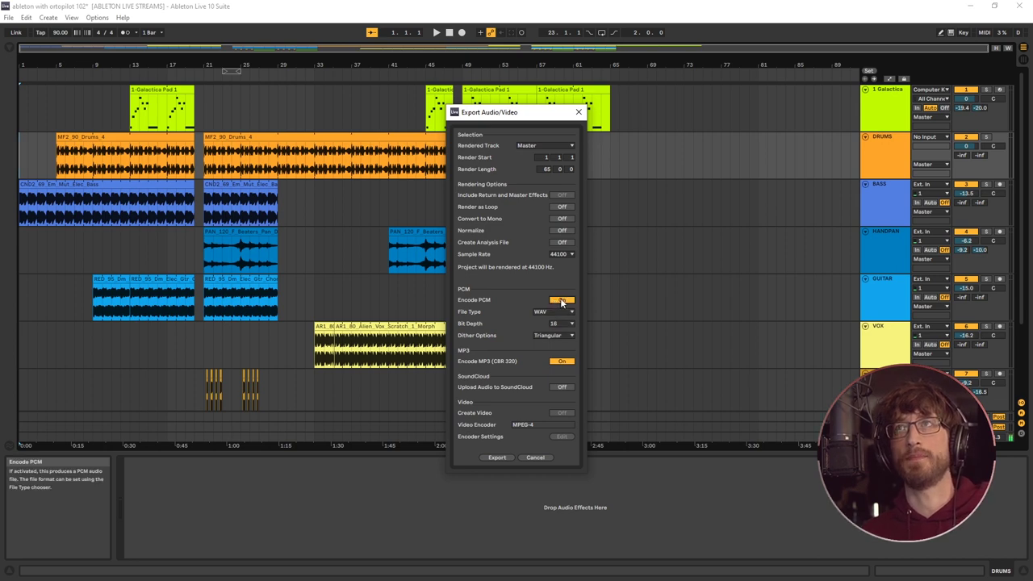
click(561, 301)
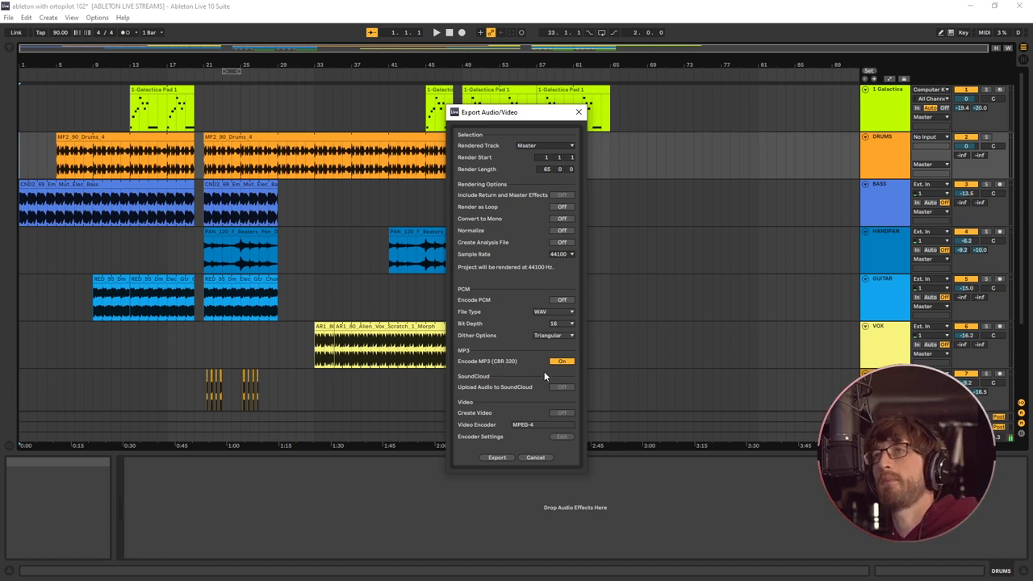
click(562, 361)
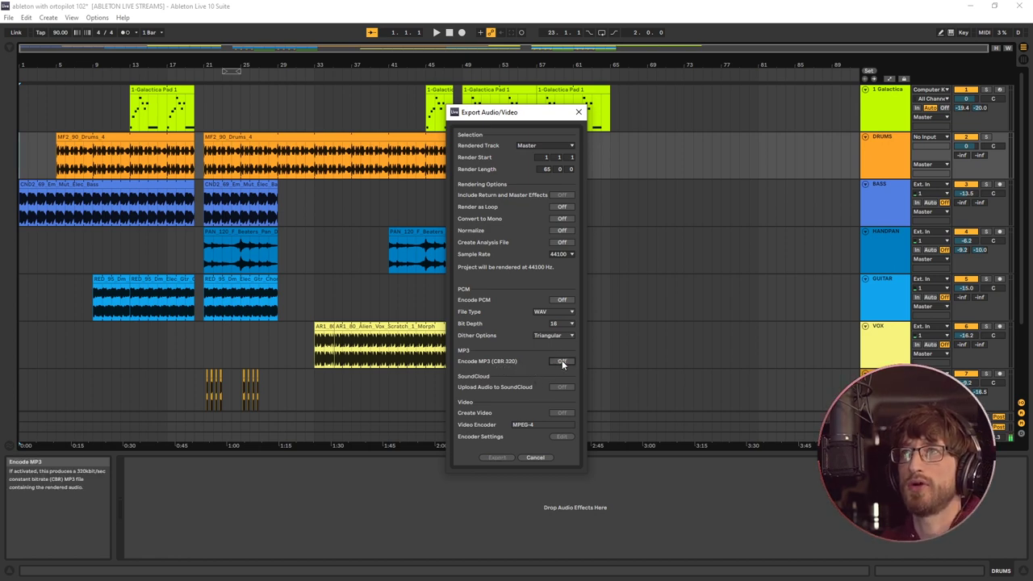
click(562, 361)
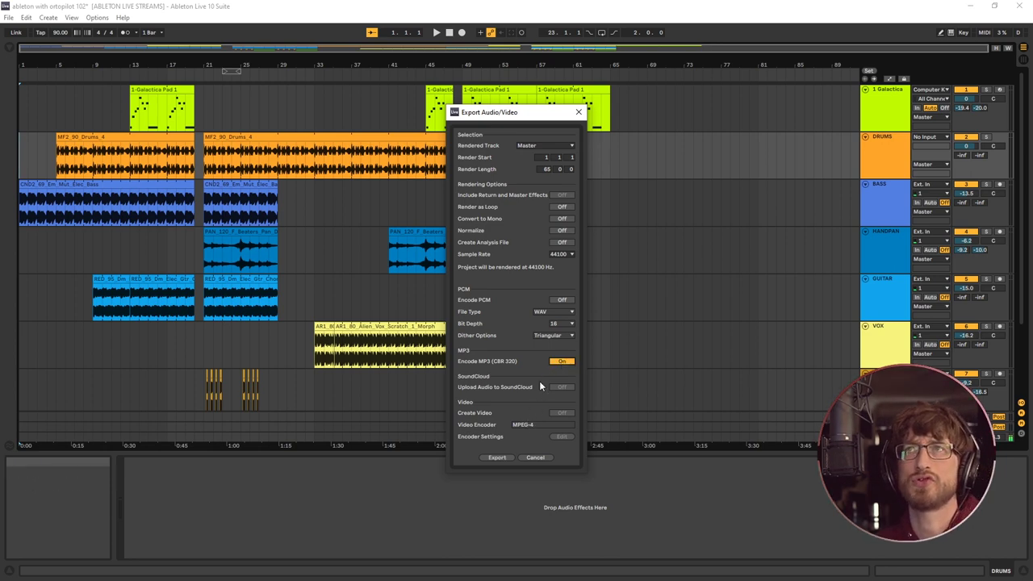
Export the arrangement as ableton with ortopilot 102.mp3 into the [[ EXPORTED AUDIO ]] folder
click(497, 458)
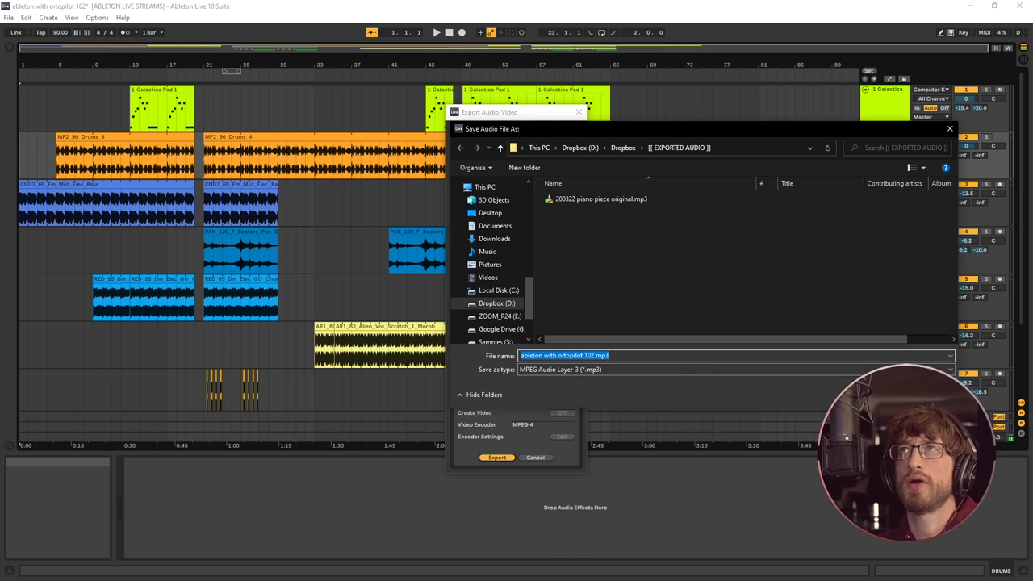
key(Return)
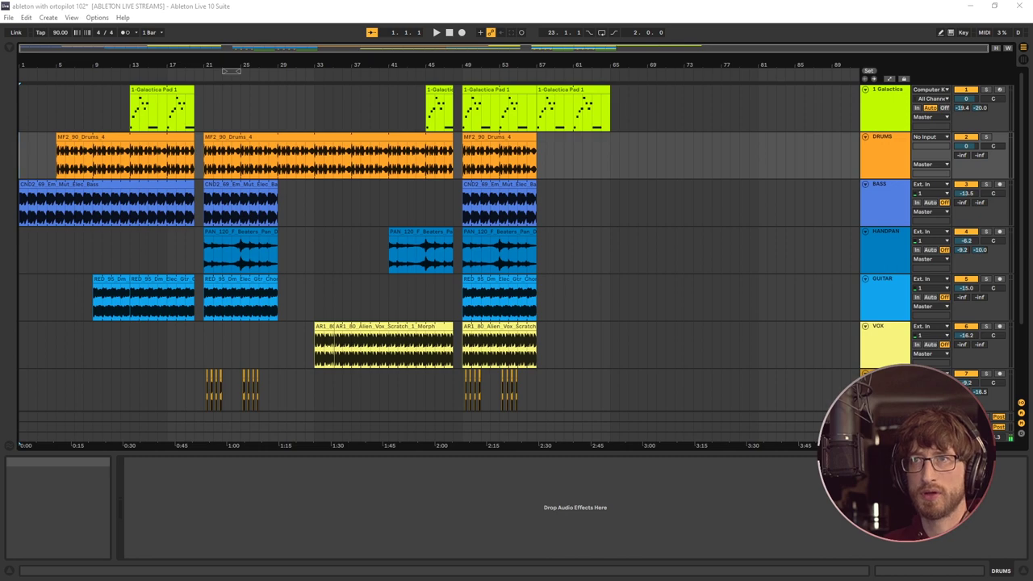
Switch to File Explorer, find ableton with ortopilot 102.mp3 and import it into the Live set as a new audio track starting at 1.1.1
key(alt+Tab)
key(super+Up)
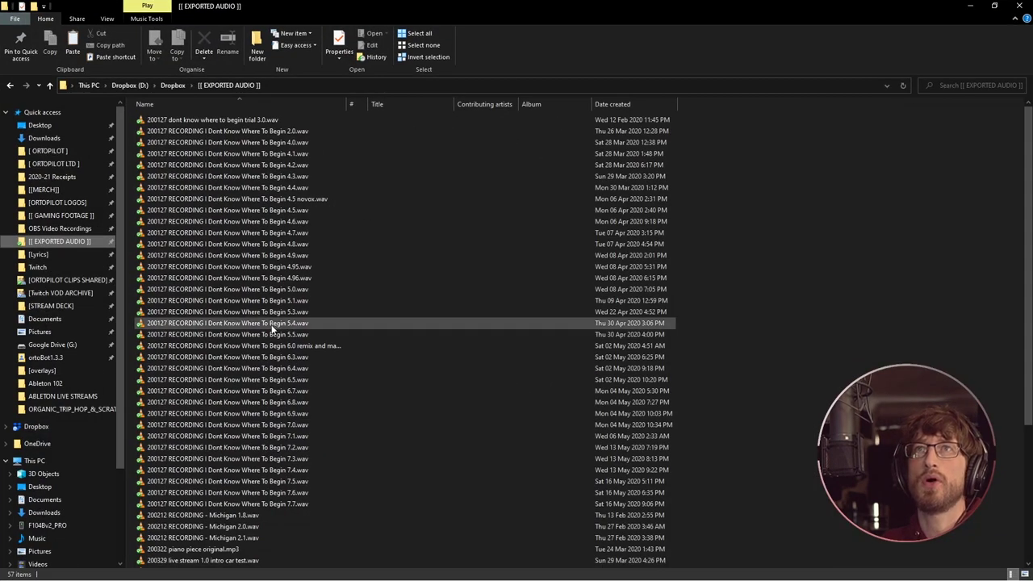
scroll(250, 395, down, 6)
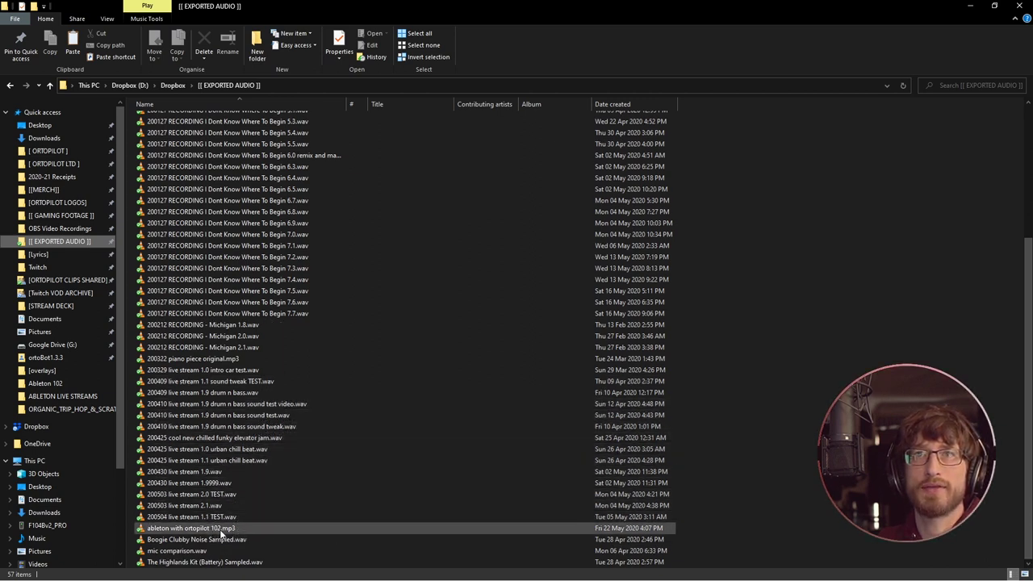
drag(225, 530, 26, 404)
key(alt+Tab)
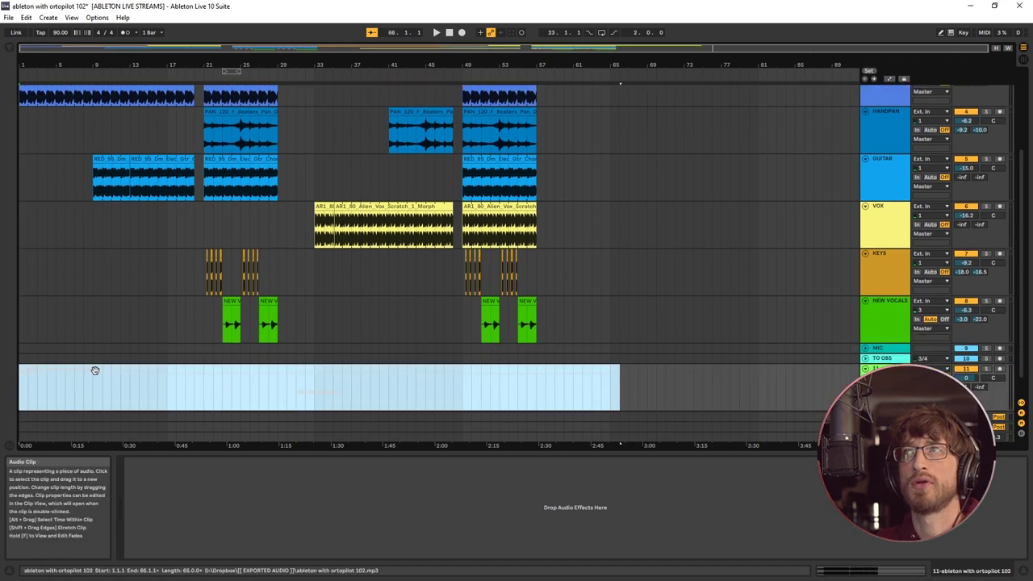
click(96, 370)
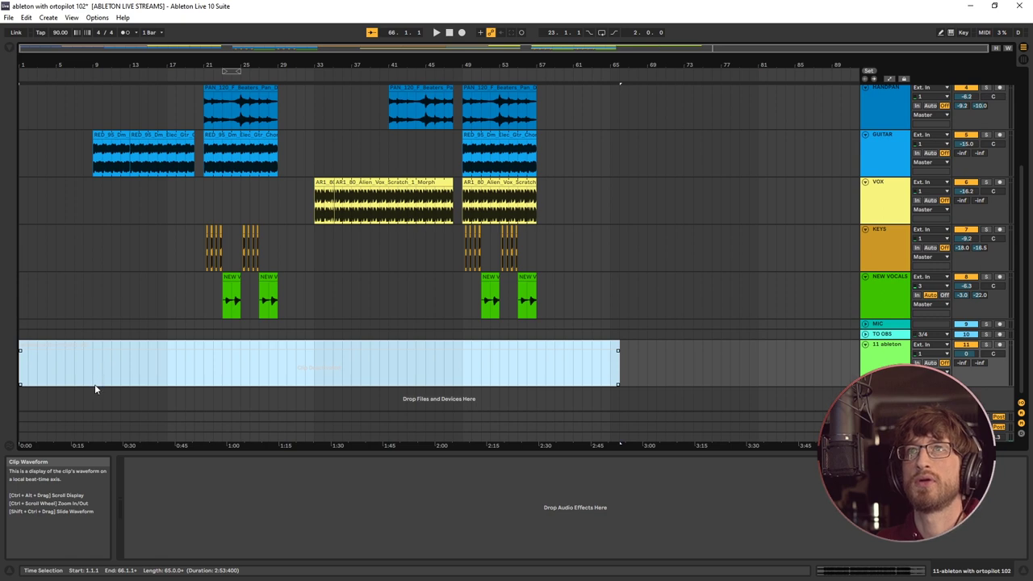
Solo the imported ableton with ortopilot 102 track, play it from the start and lower its volume to -3.0 dB
click(988, 347)
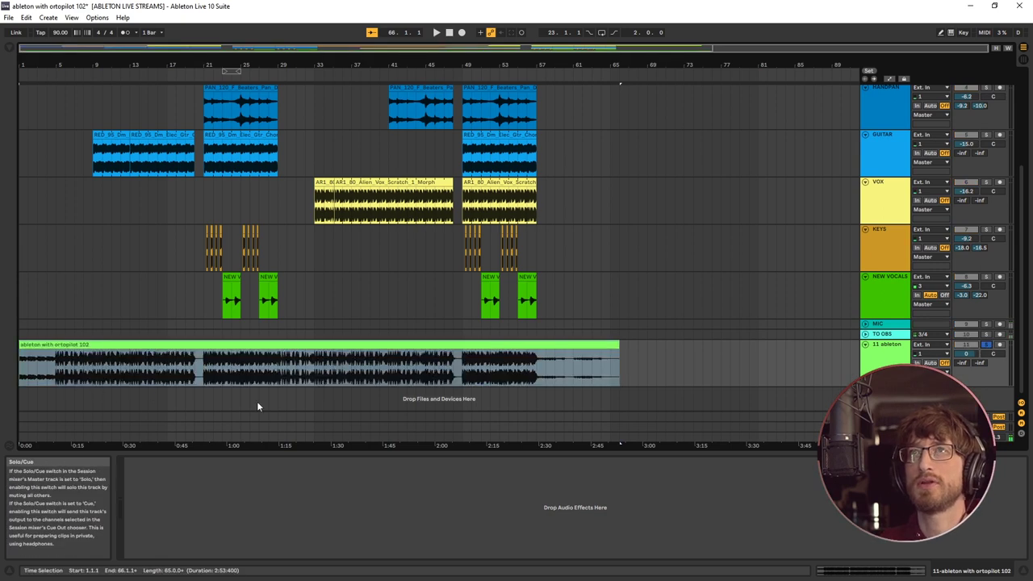
click(988, 348)
key(space)
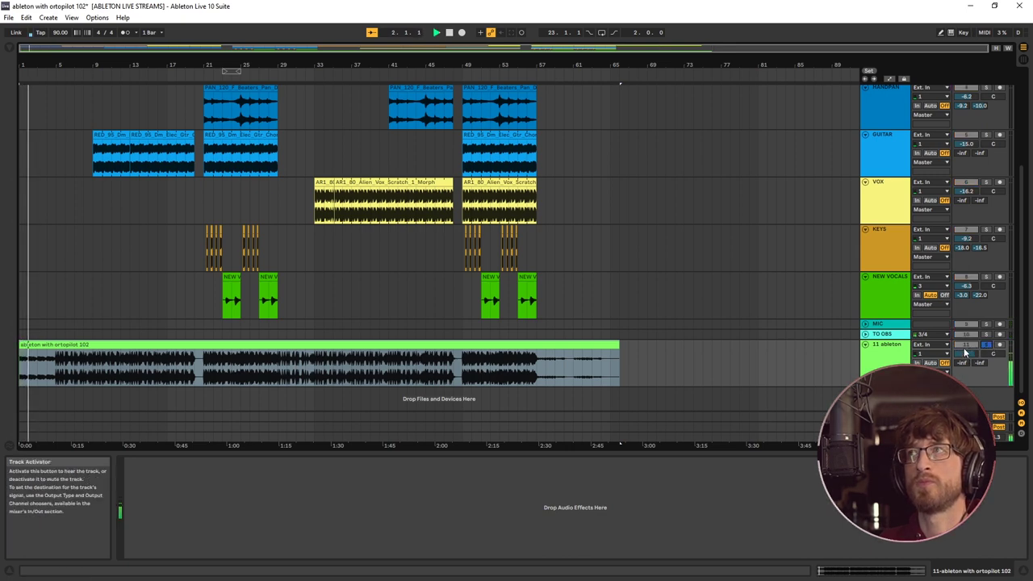
drag(962, 356, 962, 380)
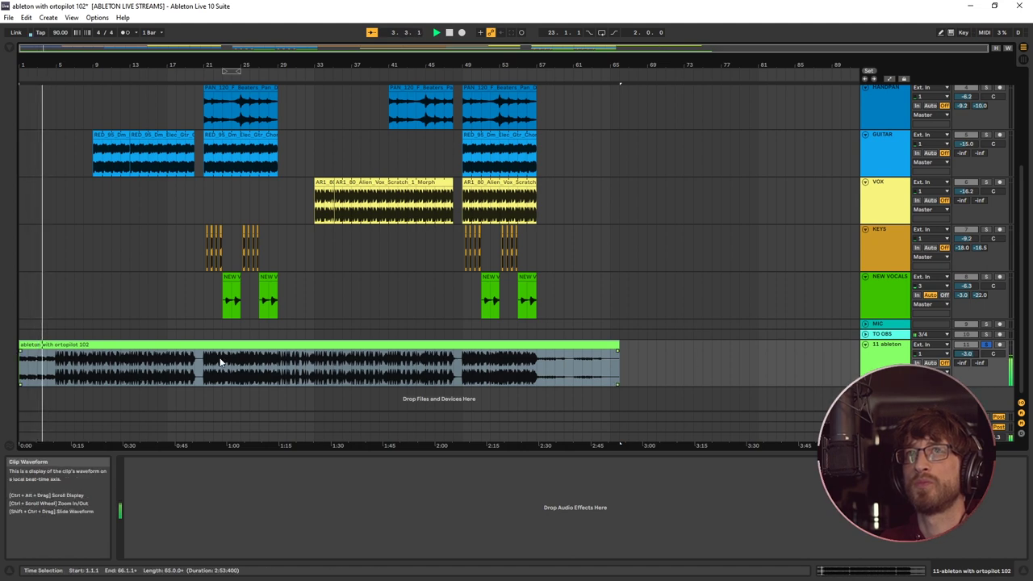
Play the imported mix from 21.1.1, stop playback and turn off the track's solo
click(204, 364)
click(205, 364)
key(space)
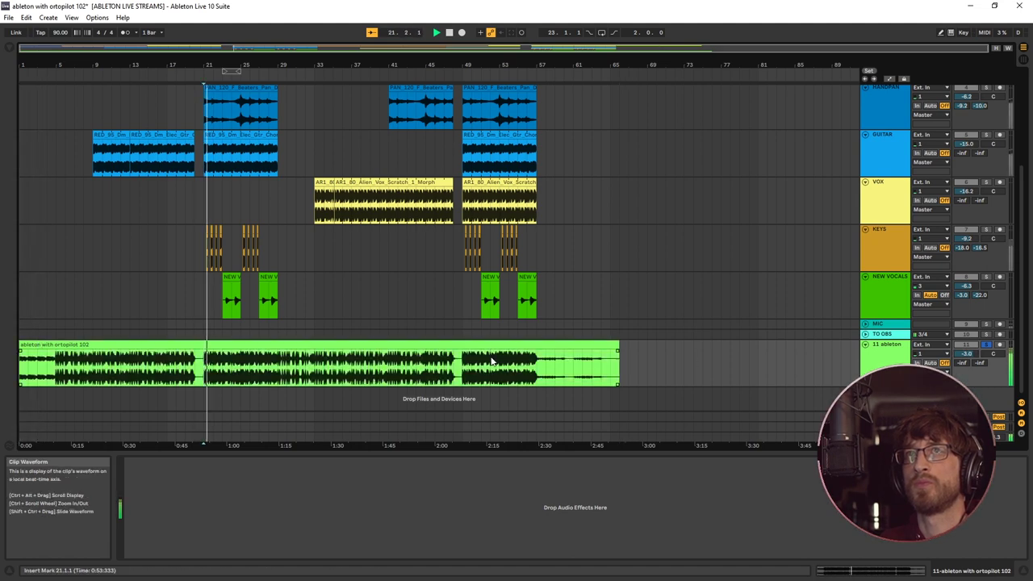
click(989, 347)
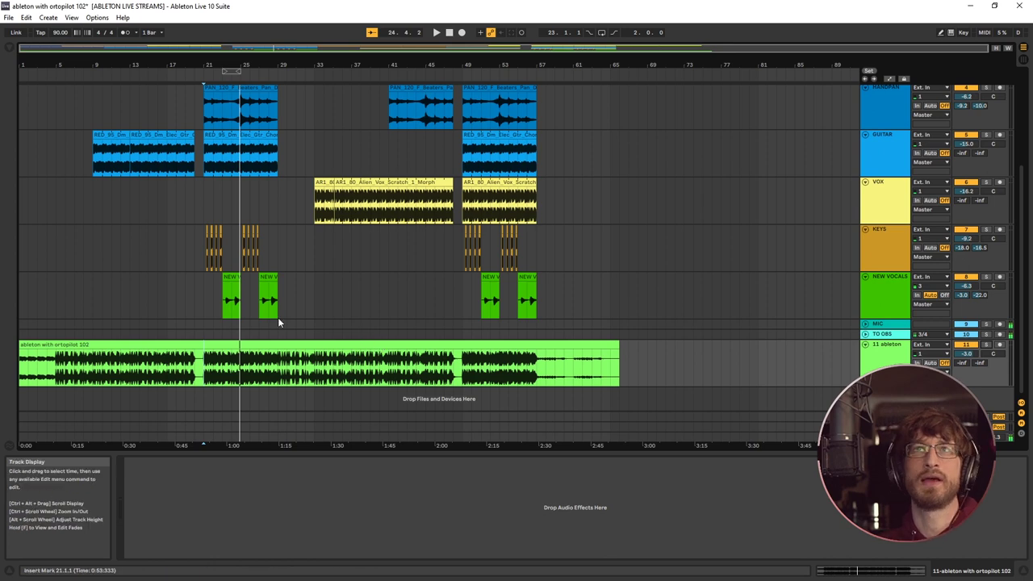
Examine the finished arrangement across all tracks, including a close look at bars 19 to 24
scroll(258, 307, up, 2)
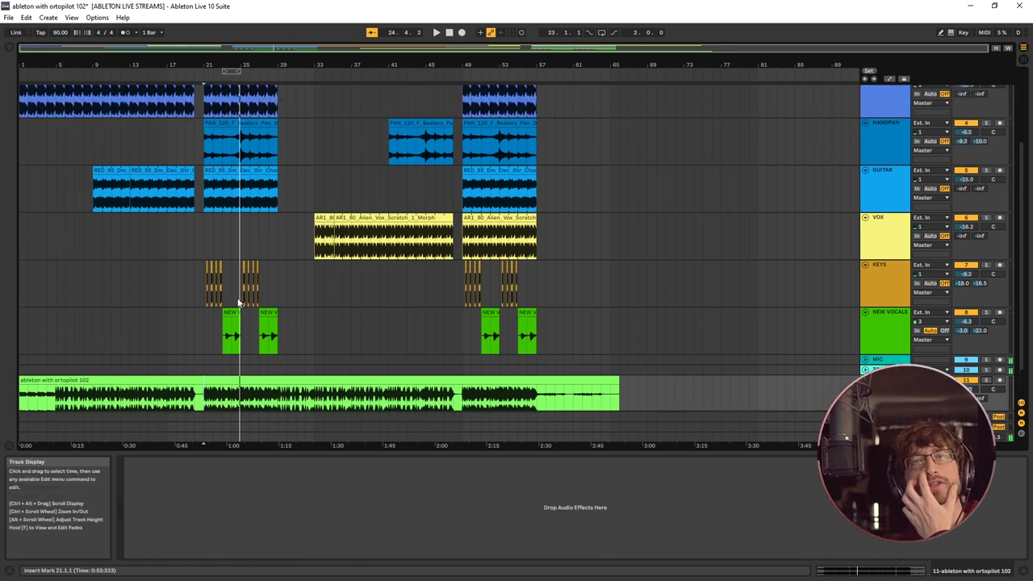
scroll(235, 299, up, 1)
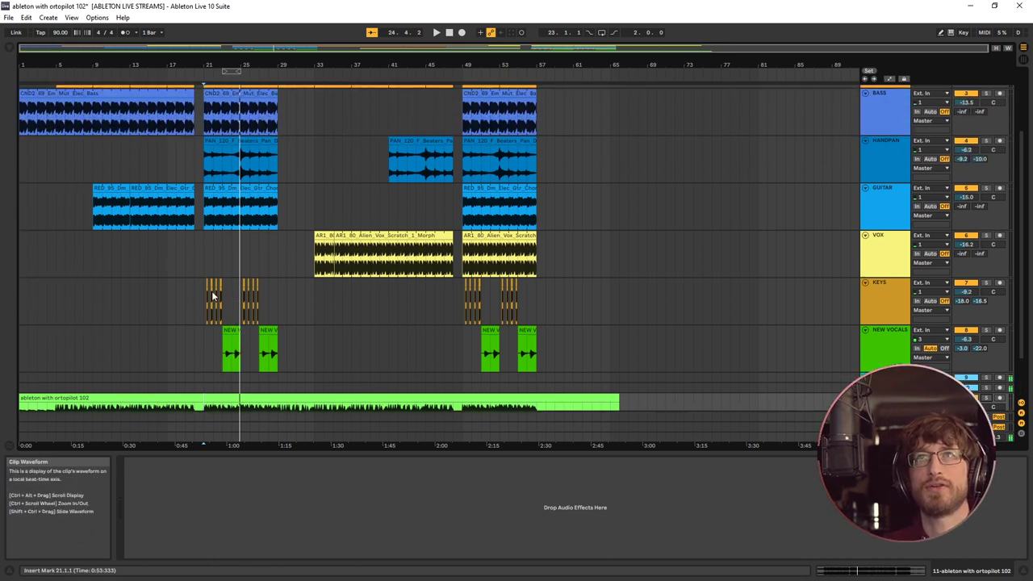
scroll(194, 286, up, 5)
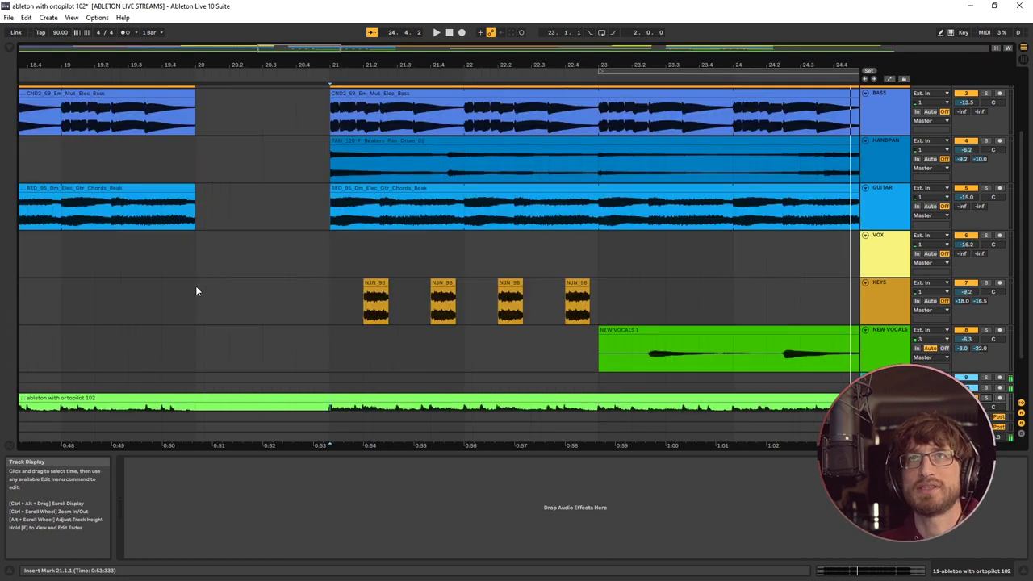
scroll(375, 289, down, 5)
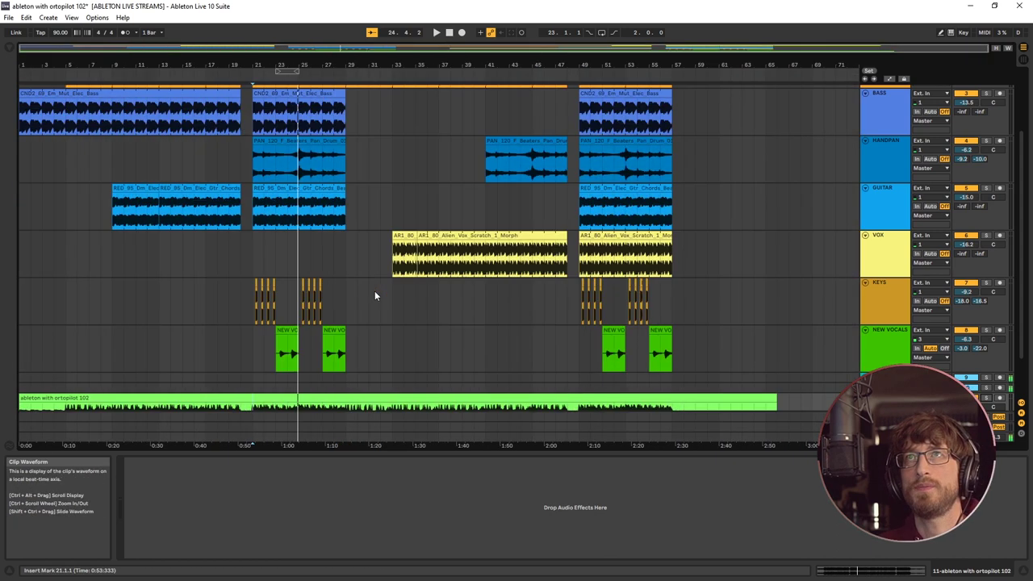
scroll(281, 302, up, 5)
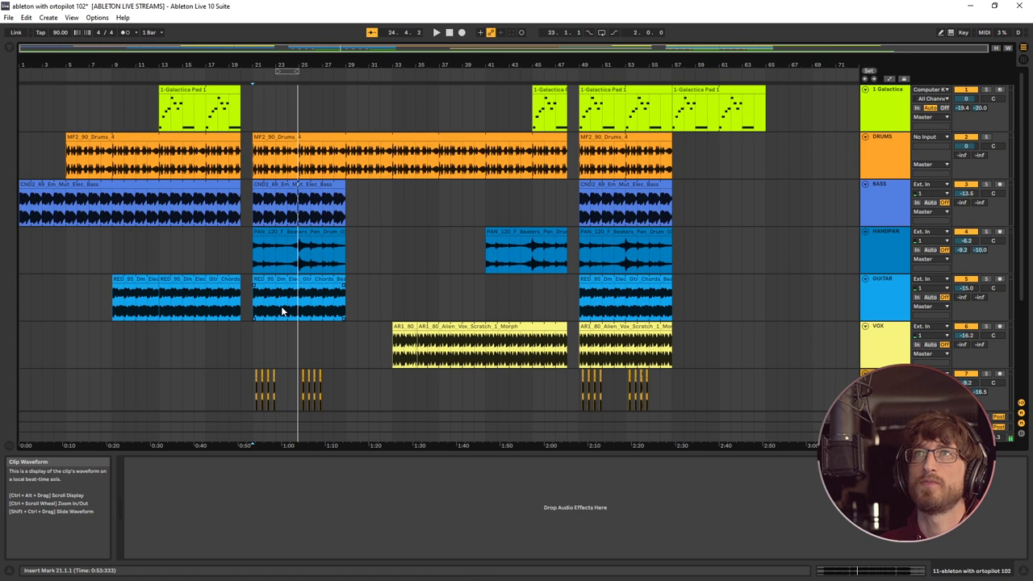
scroll(224, 342, down, 2)
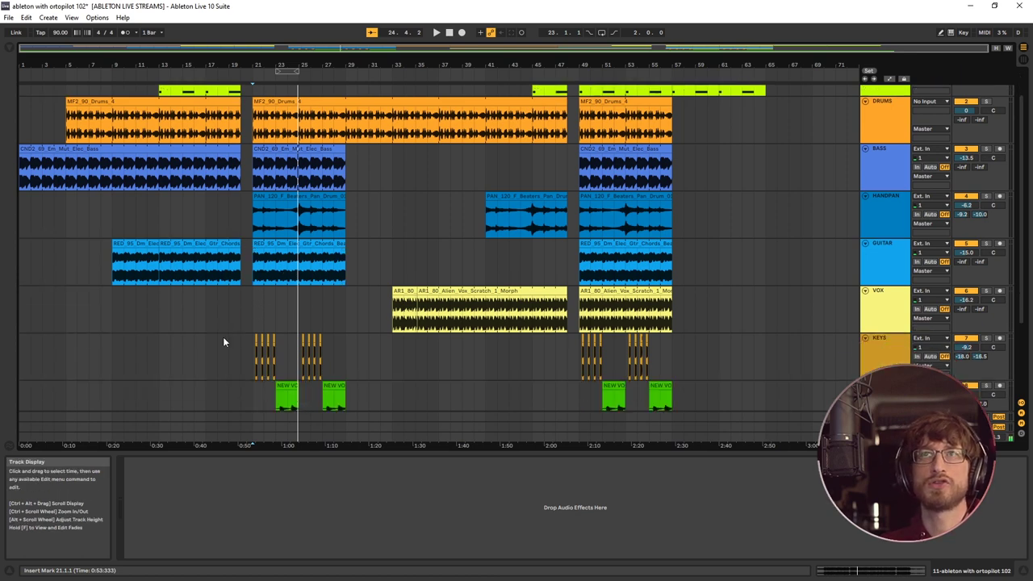
scroll(224, 339, down, 3)
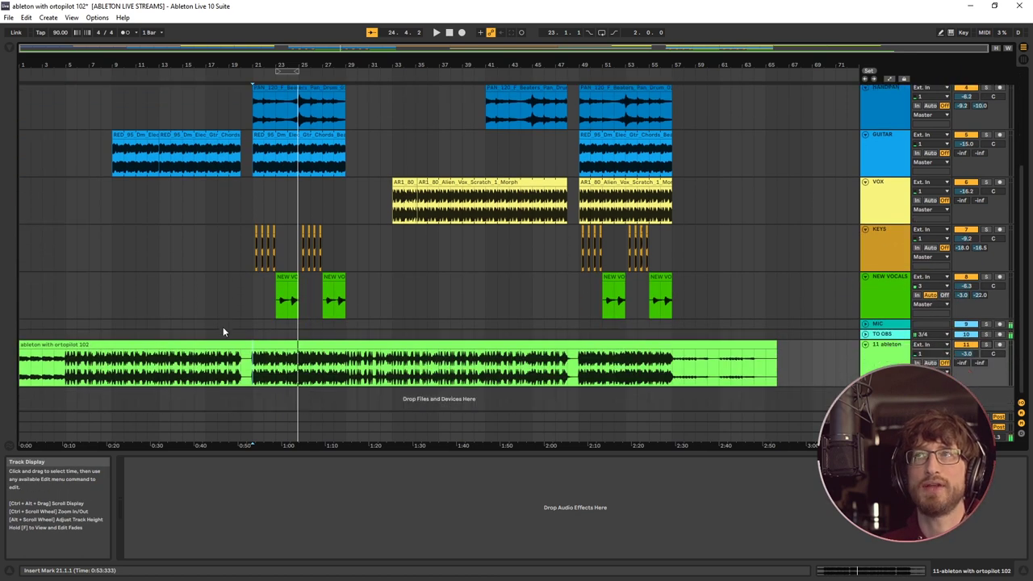
scroll(223, 331, up, 5)
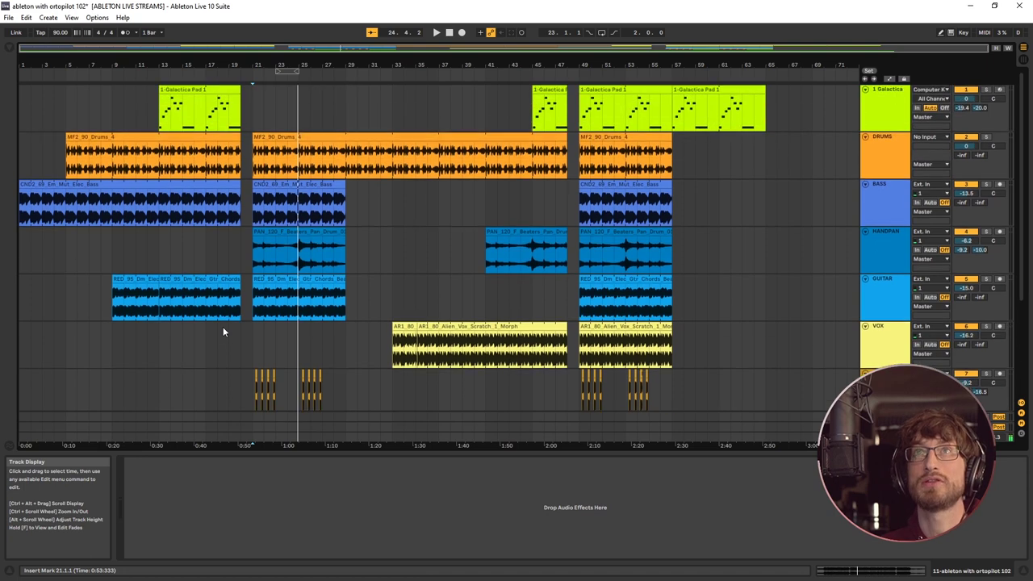